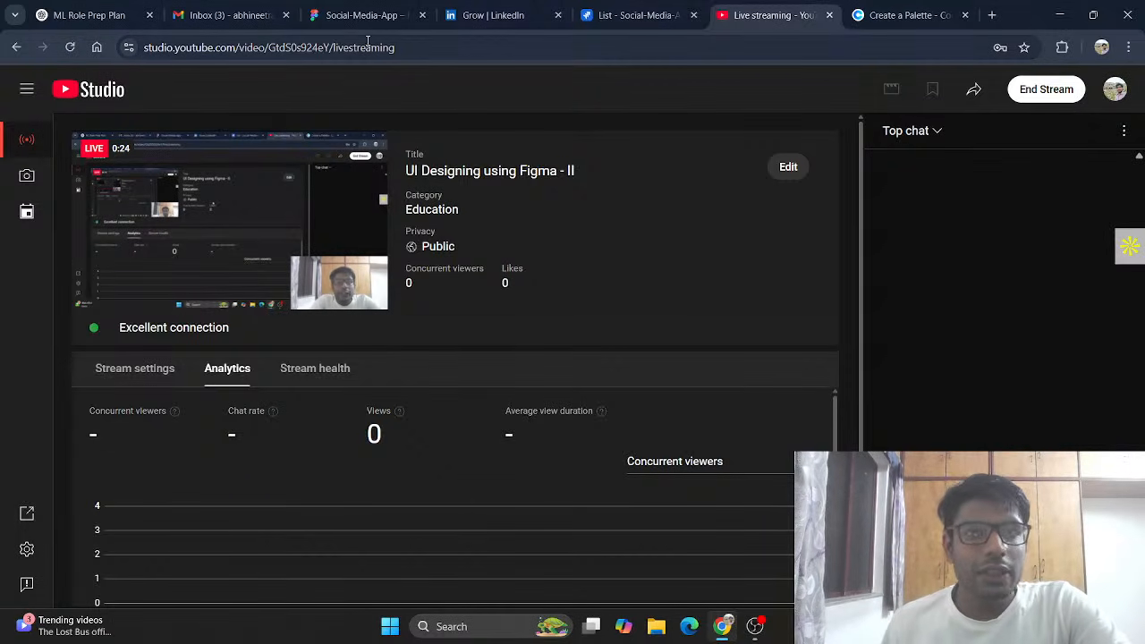
Step: Switch from YouTube Studio to the Social-Media-App design file in Figma
click(360, 14)
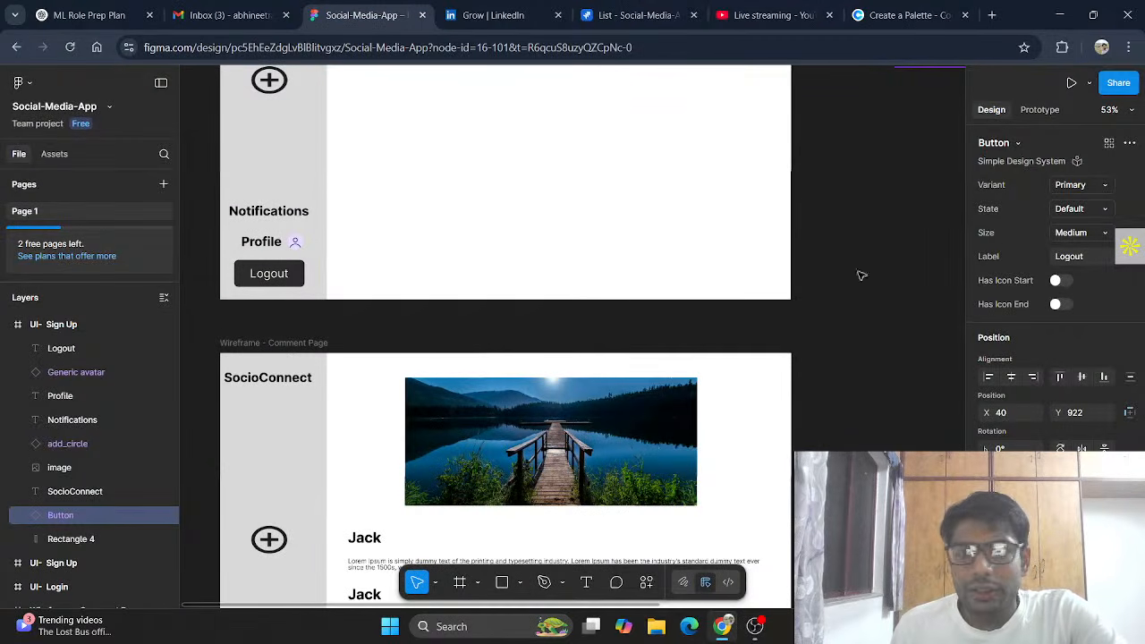
scroll(779, 266, up, 3)
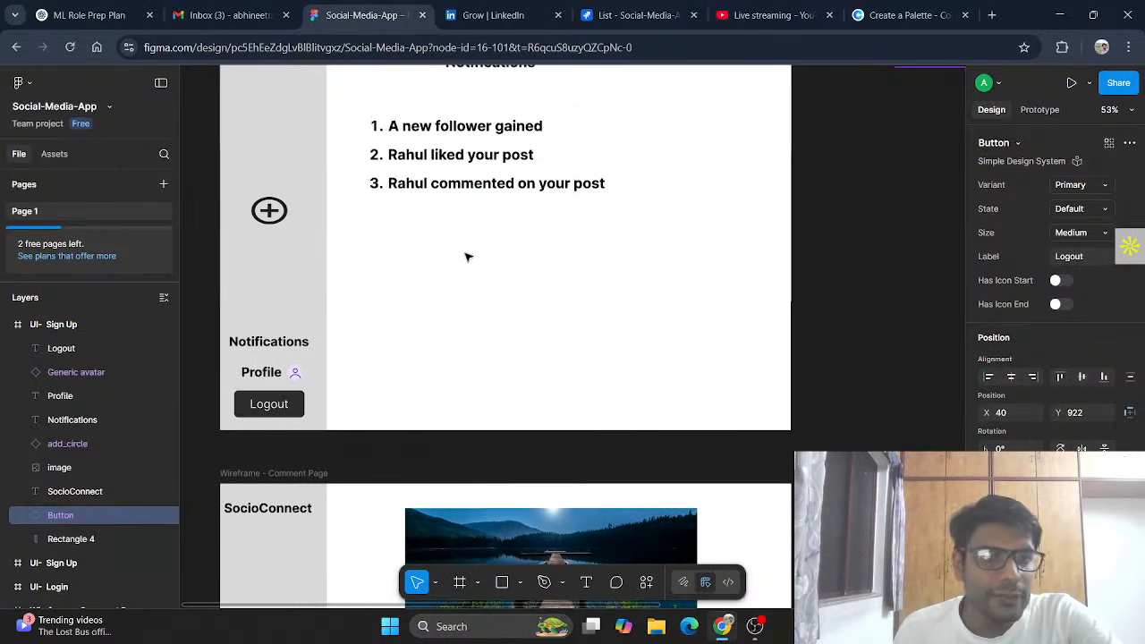
scroll(565, 253, up, 10)
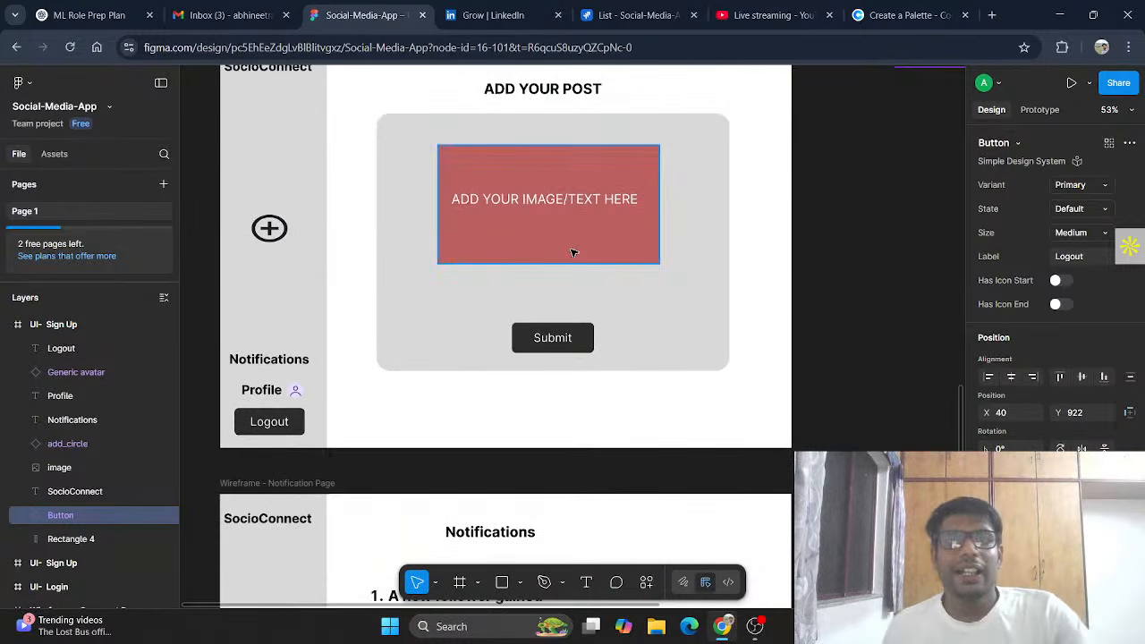
scroll(573, 253, up, 15)
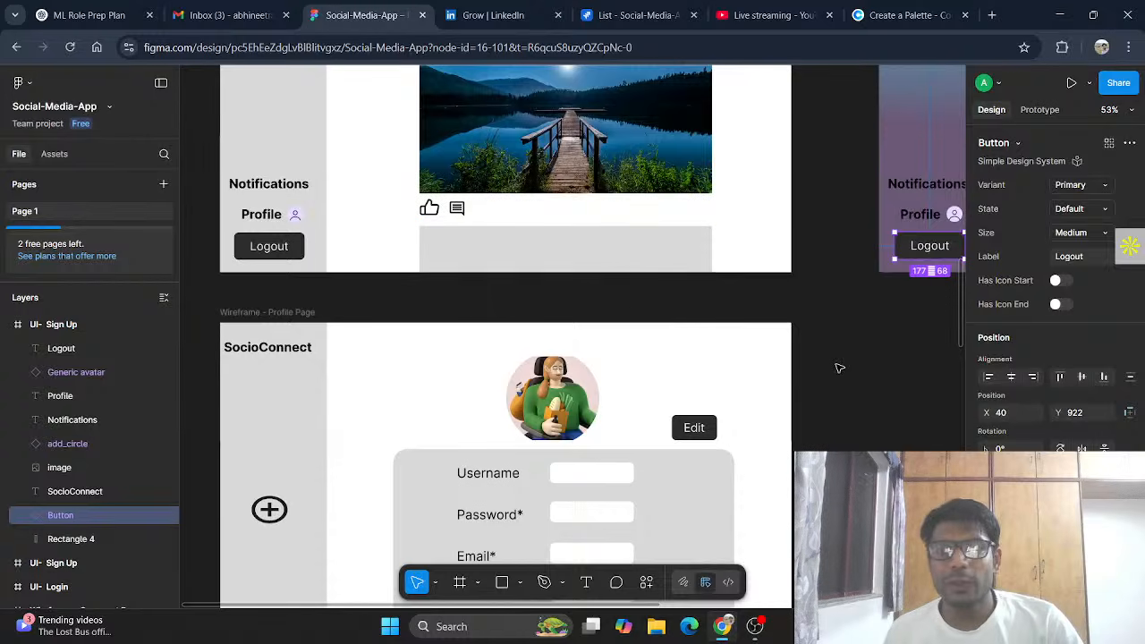
click(837, 369)
scroll(816, 336, right, 8)
scroll(816, 336, up, 5)
scroll(816, 336, right, 3)
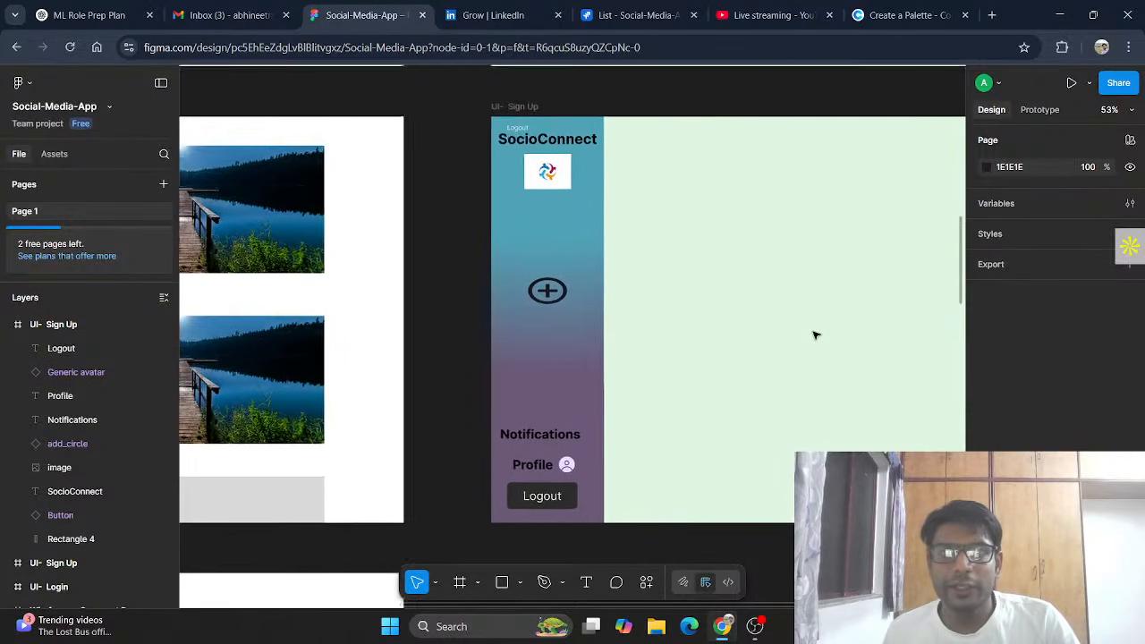
scroll(814, 334, right, 1)
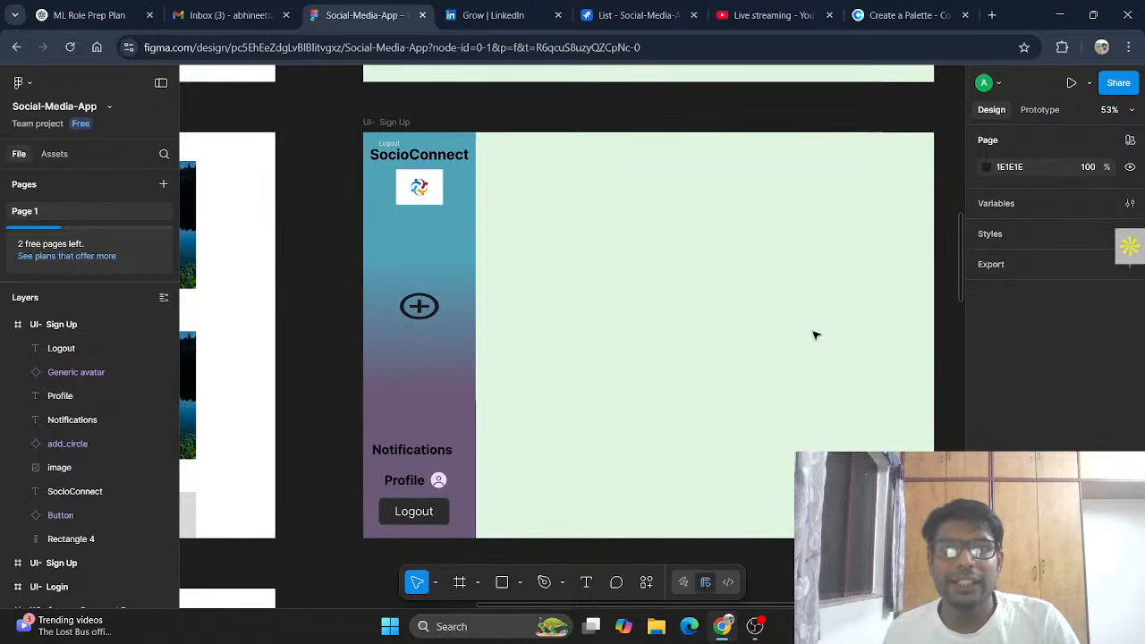
scroll(812, 332, up, 10)
scroll(487, 242, up, 5)
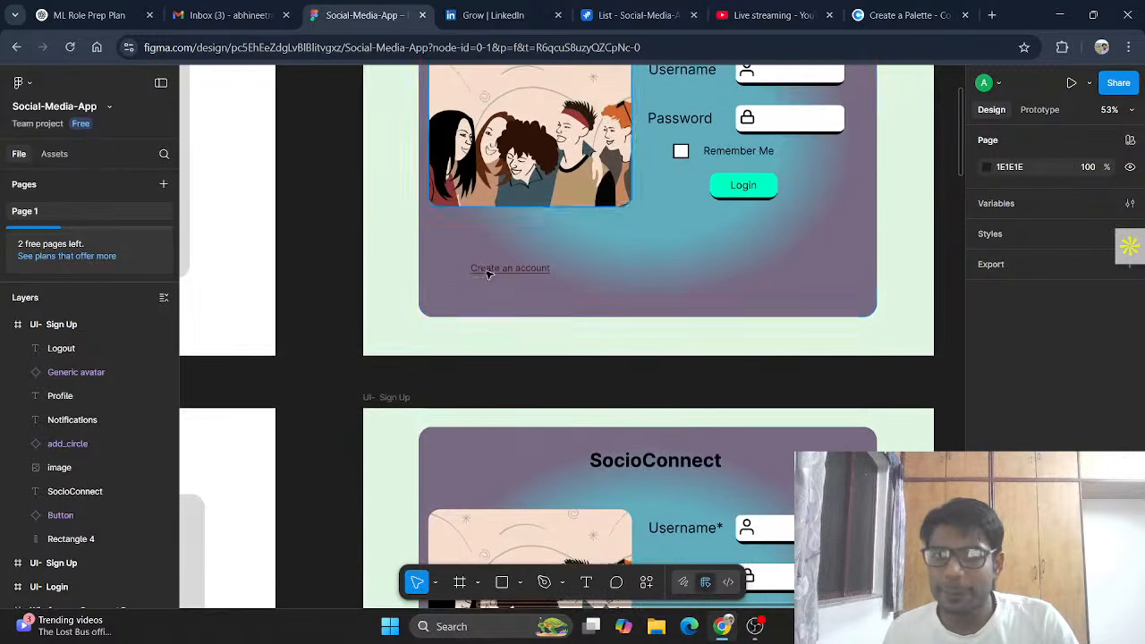
scroll(470, 255, down, 7)
scroll(522, 304, down, 5)
scroll(522, 305, up, 1)
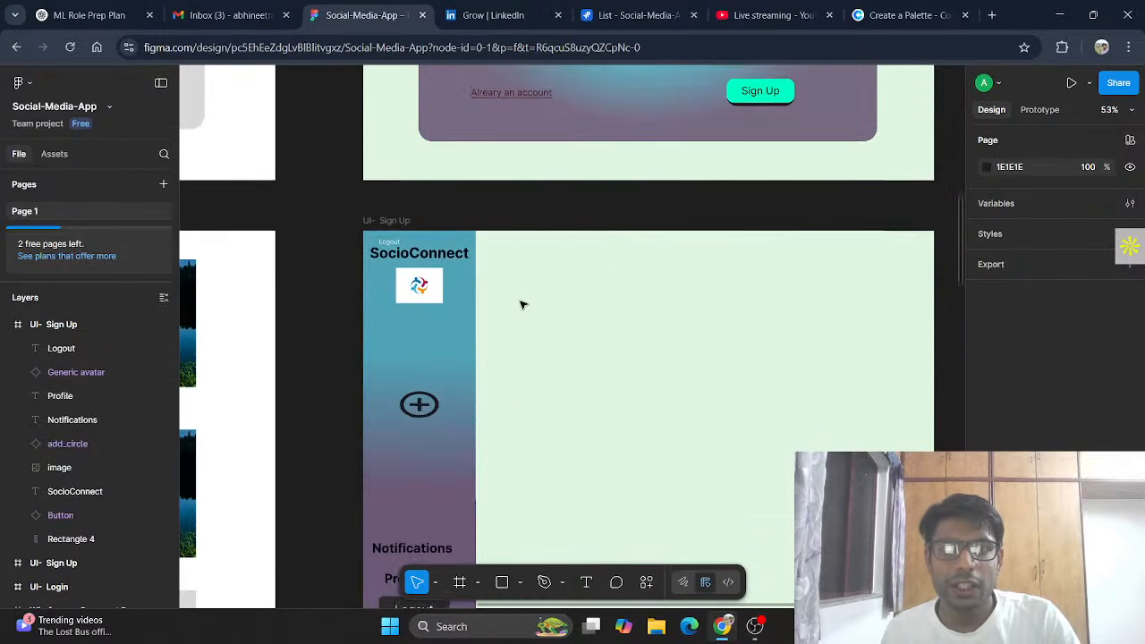
Step: Rename the sidebar-only frame from 'UI- Sign Up' to 'UI- Homepage'
click(397, 235)
click(397, 234)
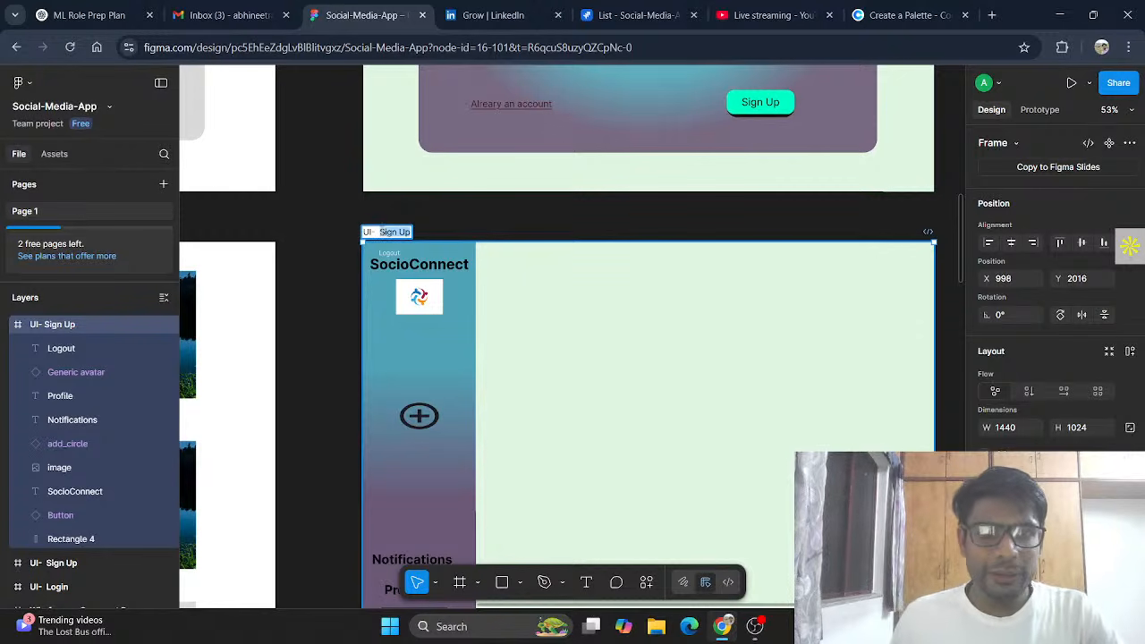
text(Homepag)
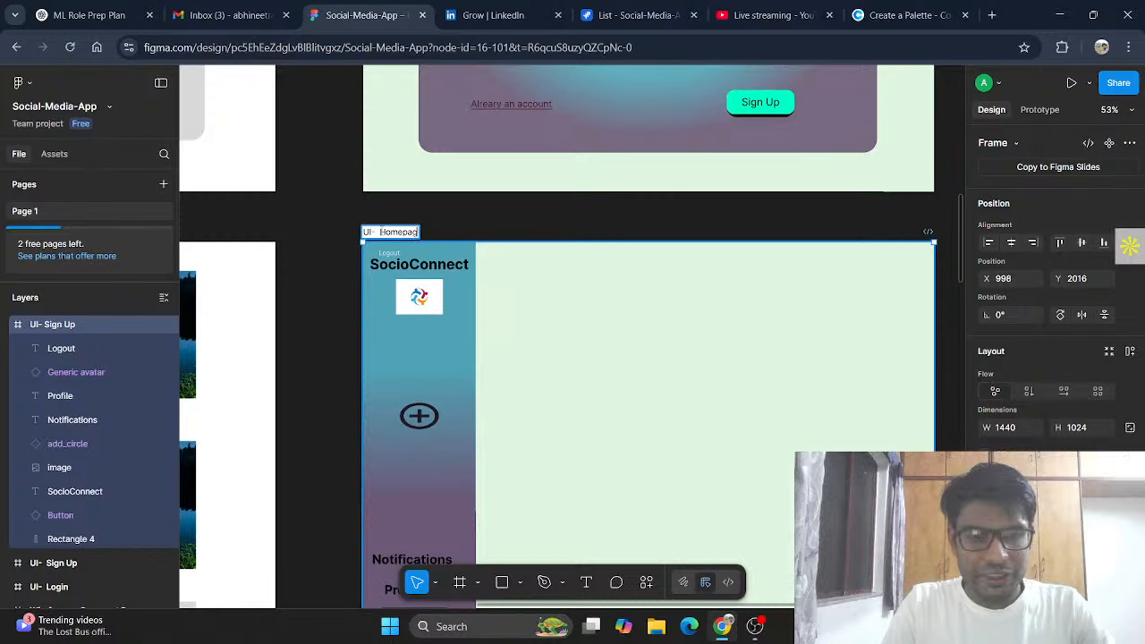
click(569, 298)
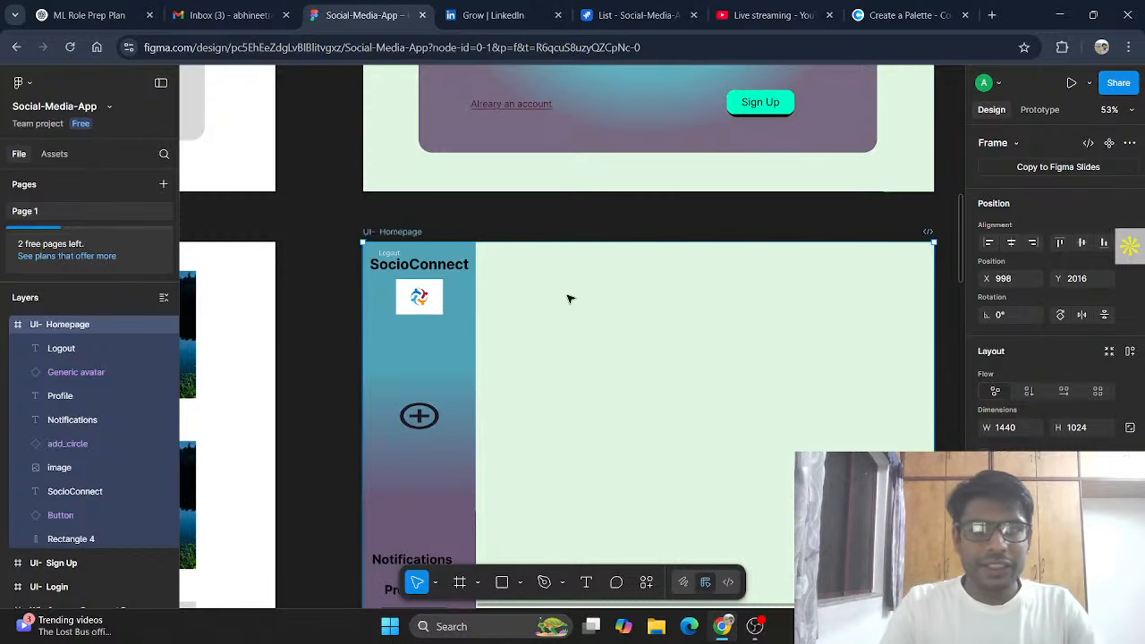
scroll(570, 298, down, 3)
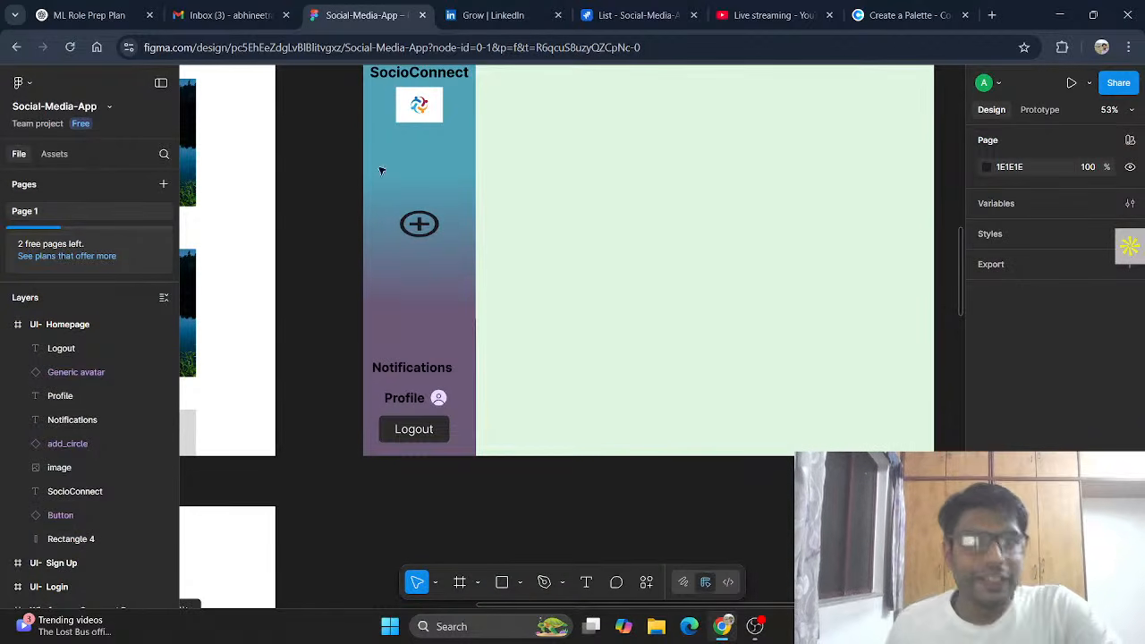
scroll(438, 288, up, 1)
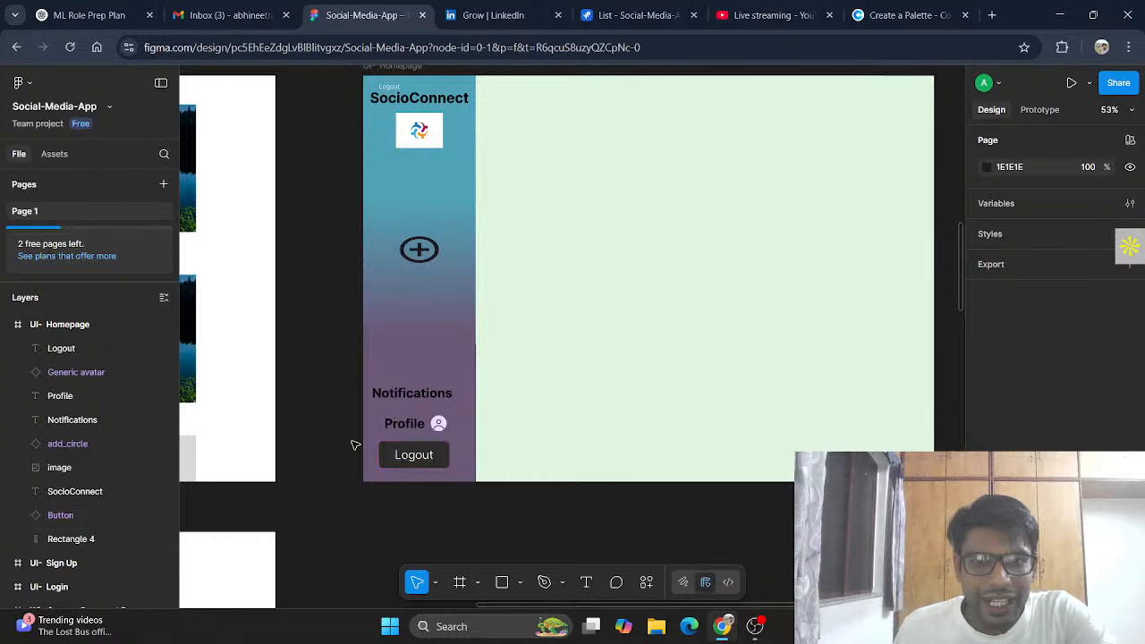
Step: With the Logout button selected, copy the Mint green C0E0DE hex code in Coolors
click(445, 460)
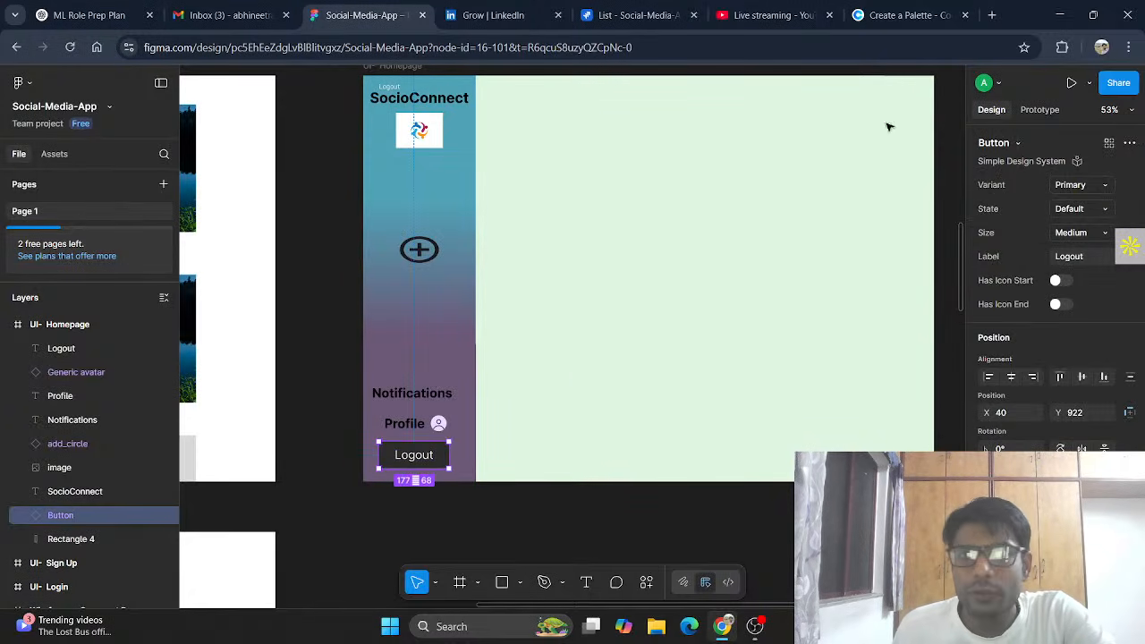
click(937, 10)
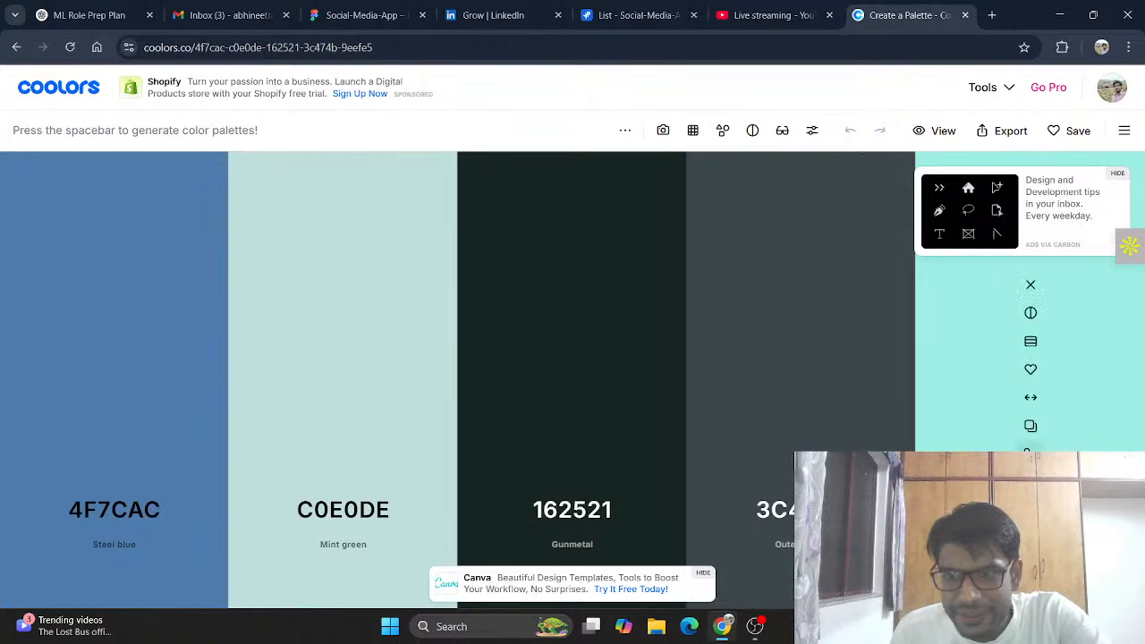
click(1030, 427)
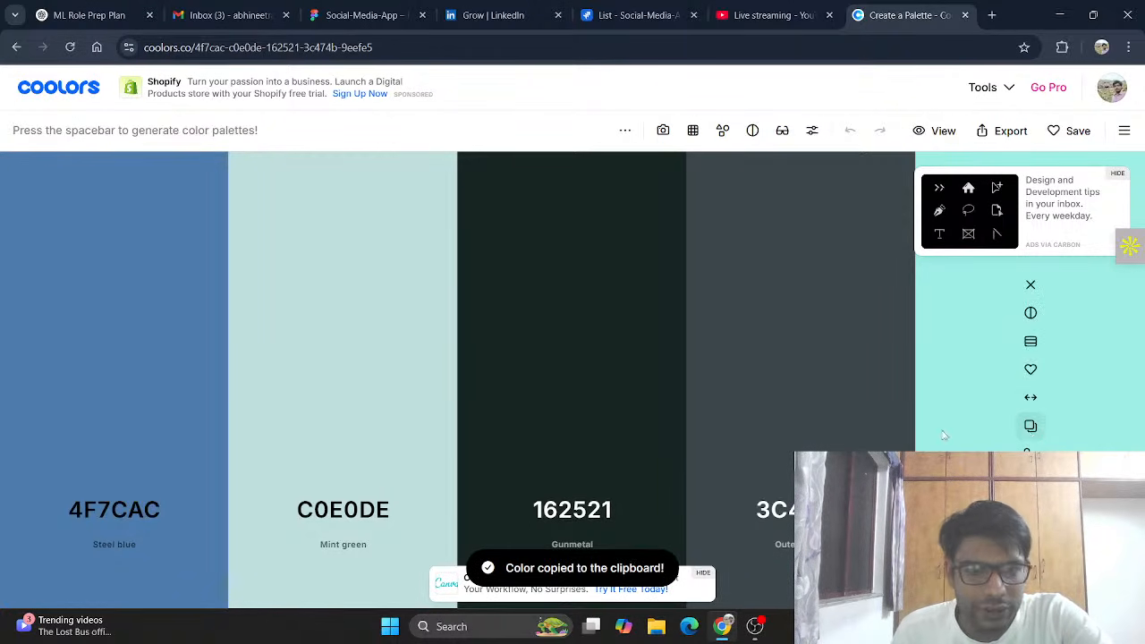
click(346, 426)
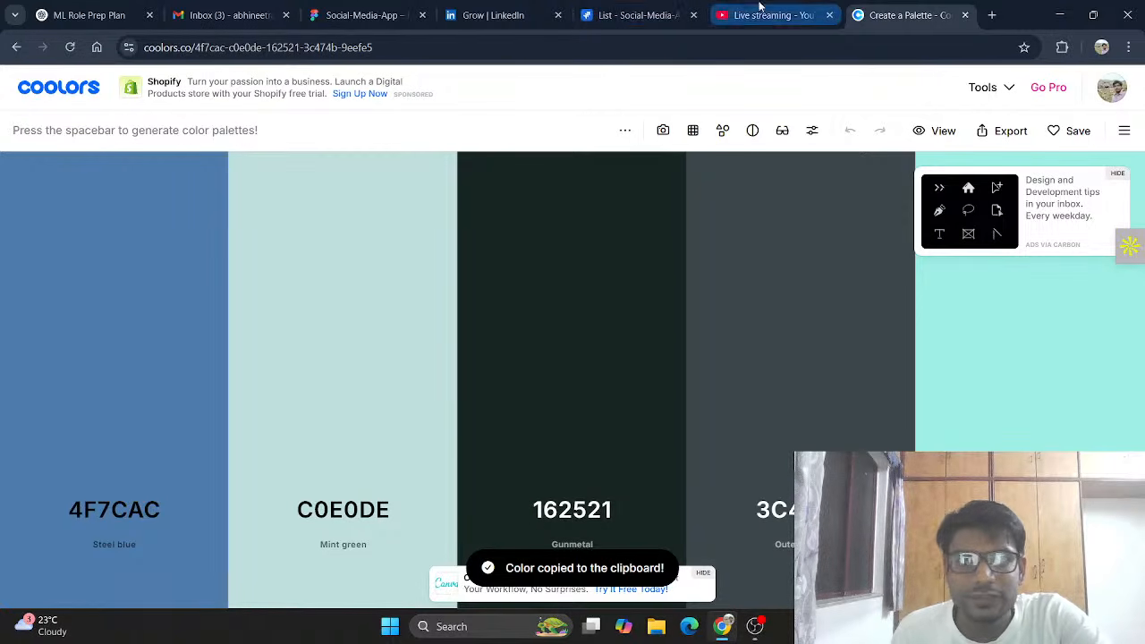
Step: Give the Logout button a custom pale teal fill
click(362, 15)
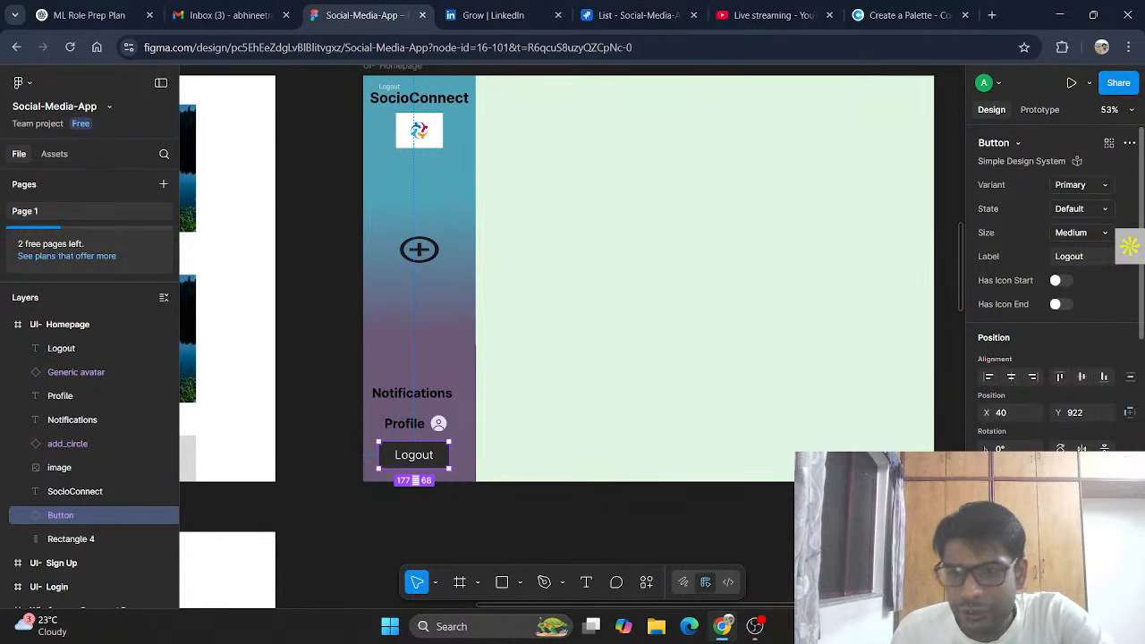
scroll(1035, 412, down, 5)
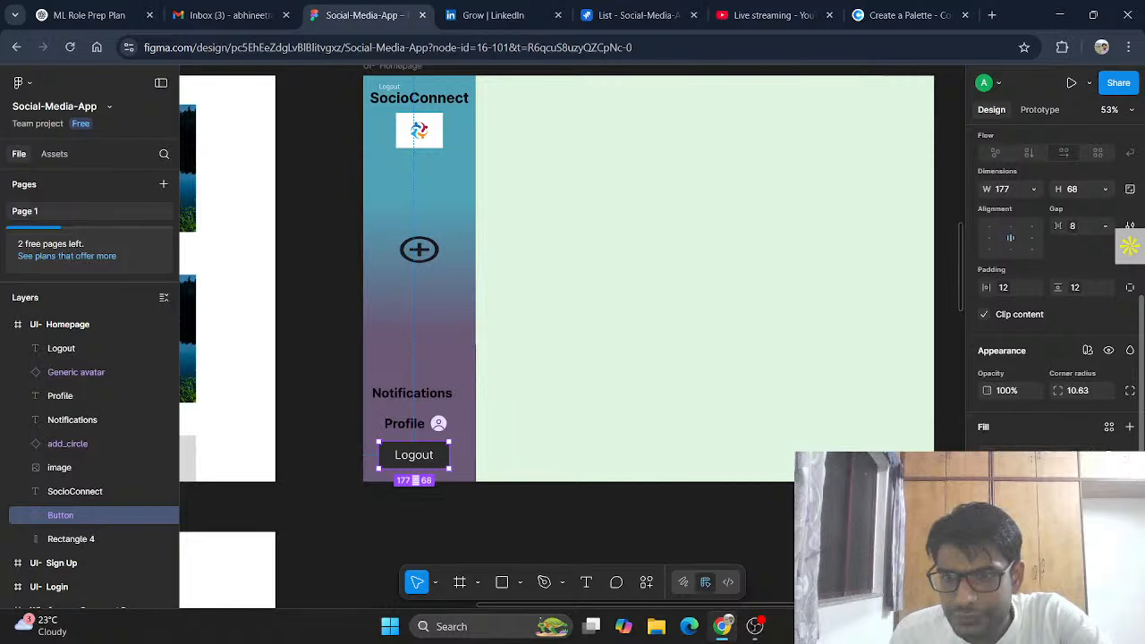
click(1024, 456)
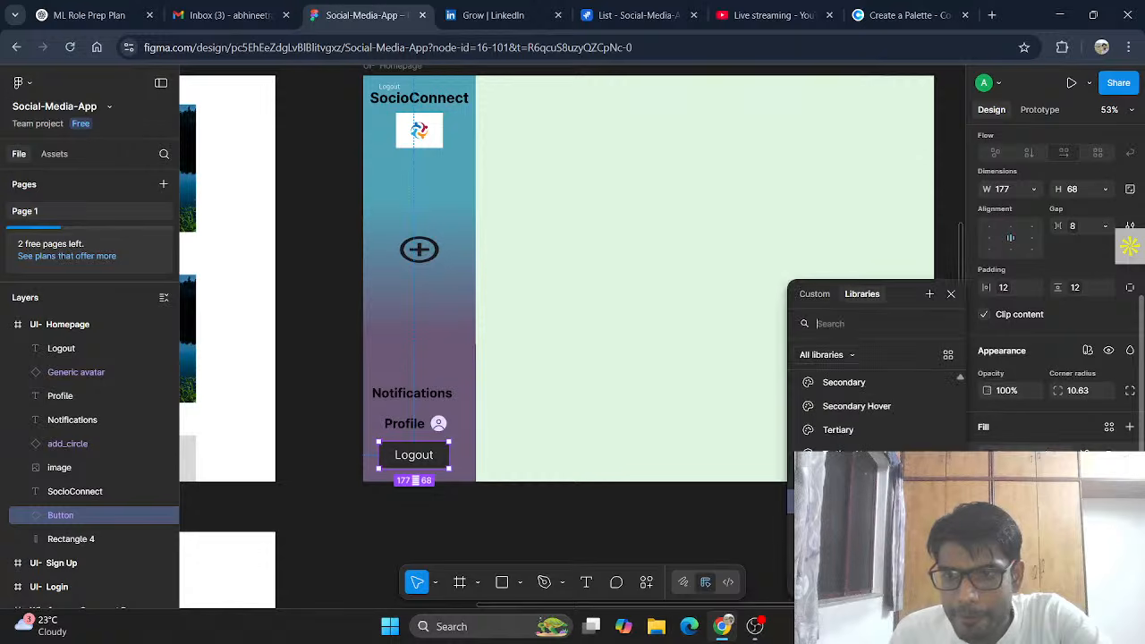
click(814, 294)
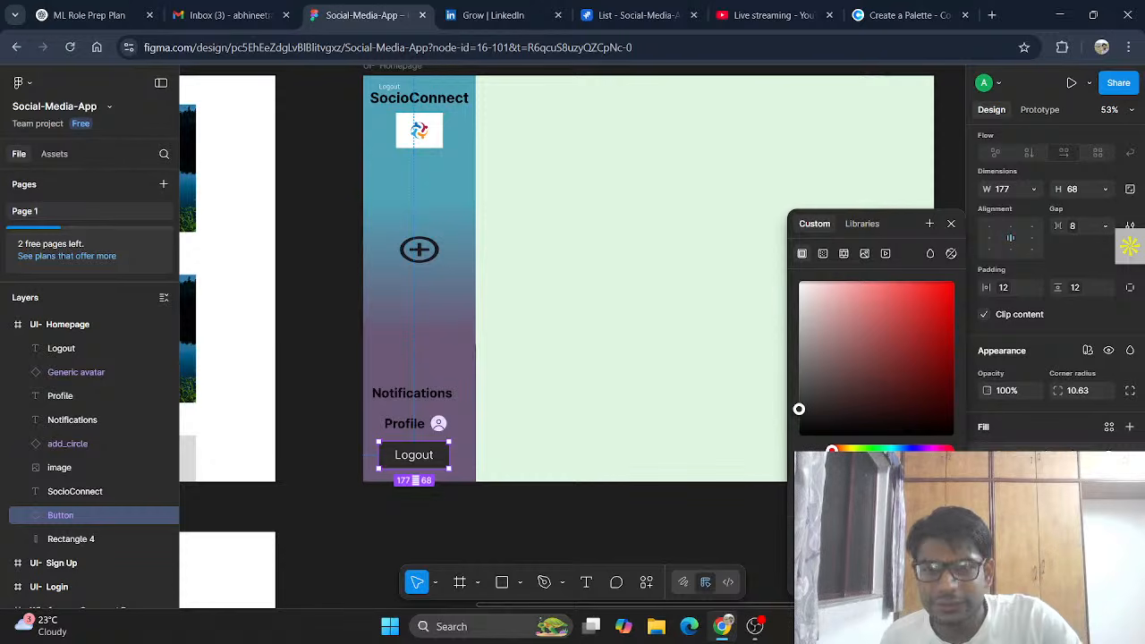
click(882, 555)
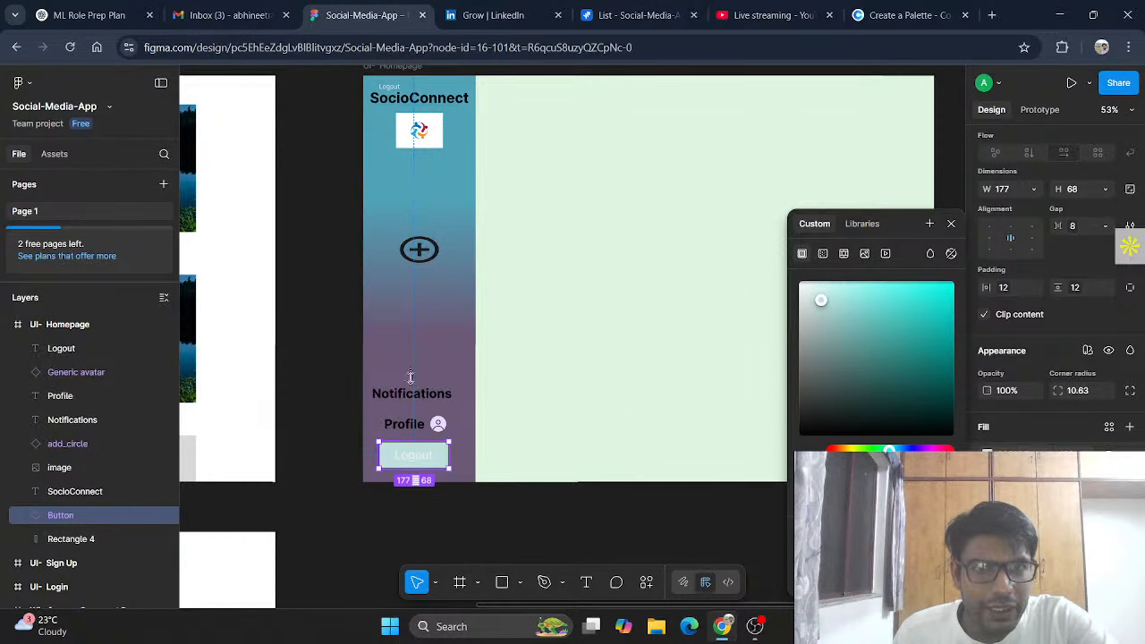
Step: Set a custom colour on the Logout label text, then reselect the button
double_click(423, 460)
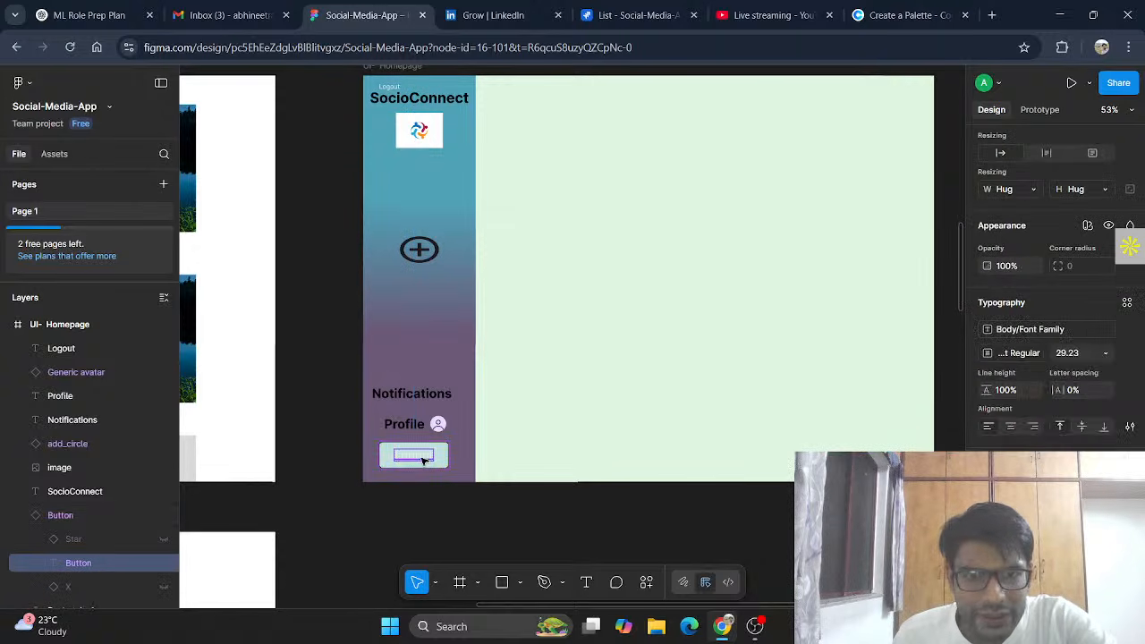
click(1027, 493)
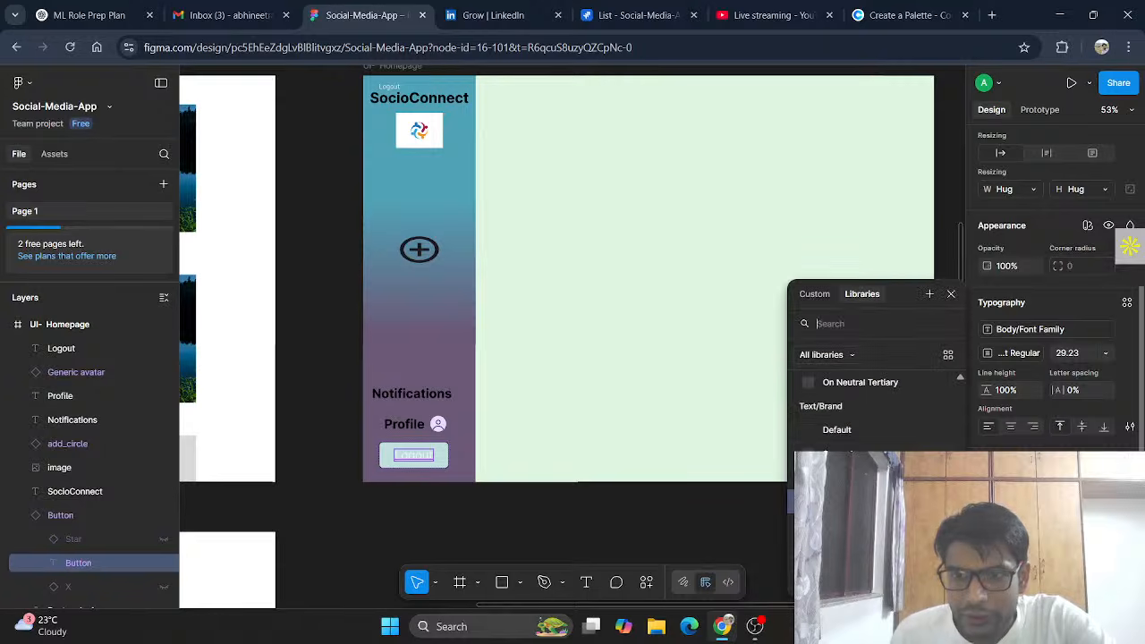
click(814, 294)
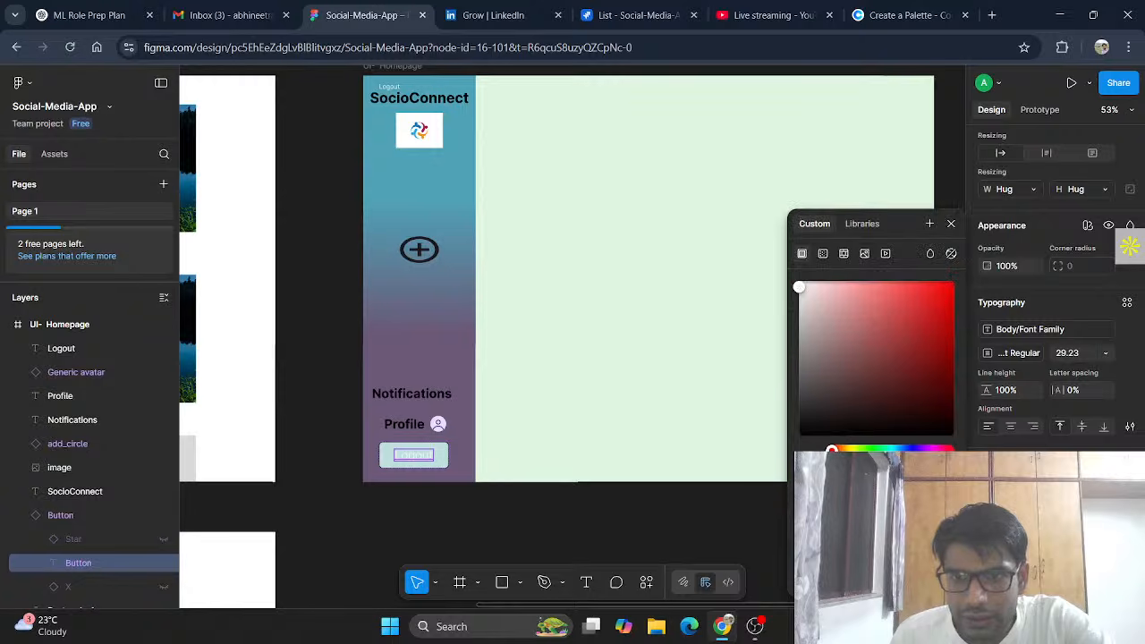
click(588, 553)
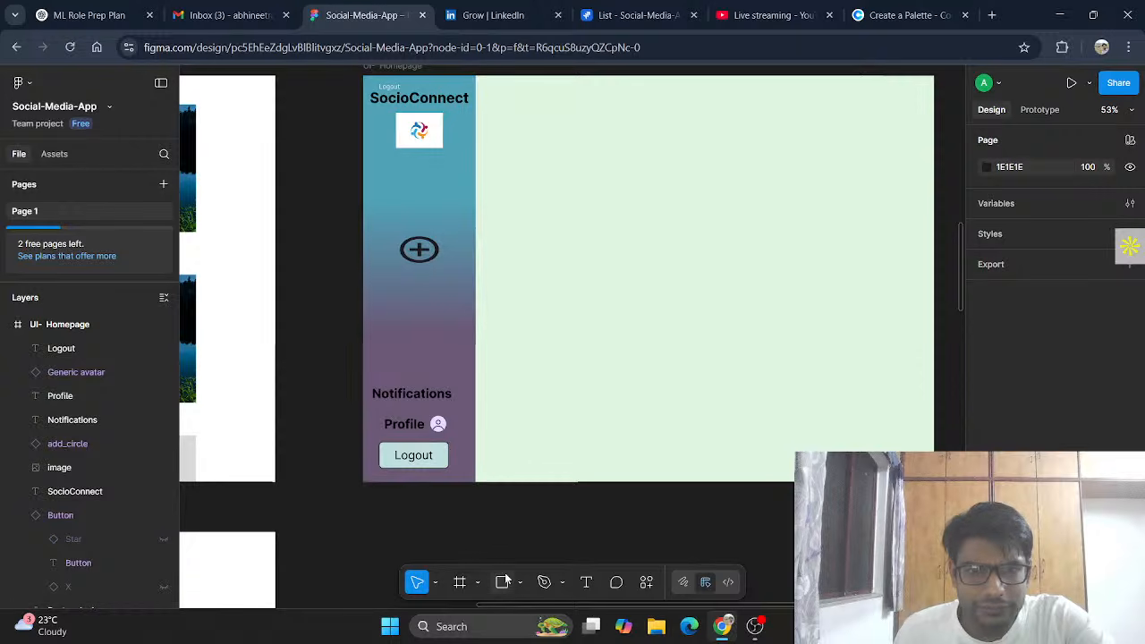
click(445, 462)
Step: Copy the Steel blue 4F7CAC hex code from Coolors and return to Figma
click(904, 15)
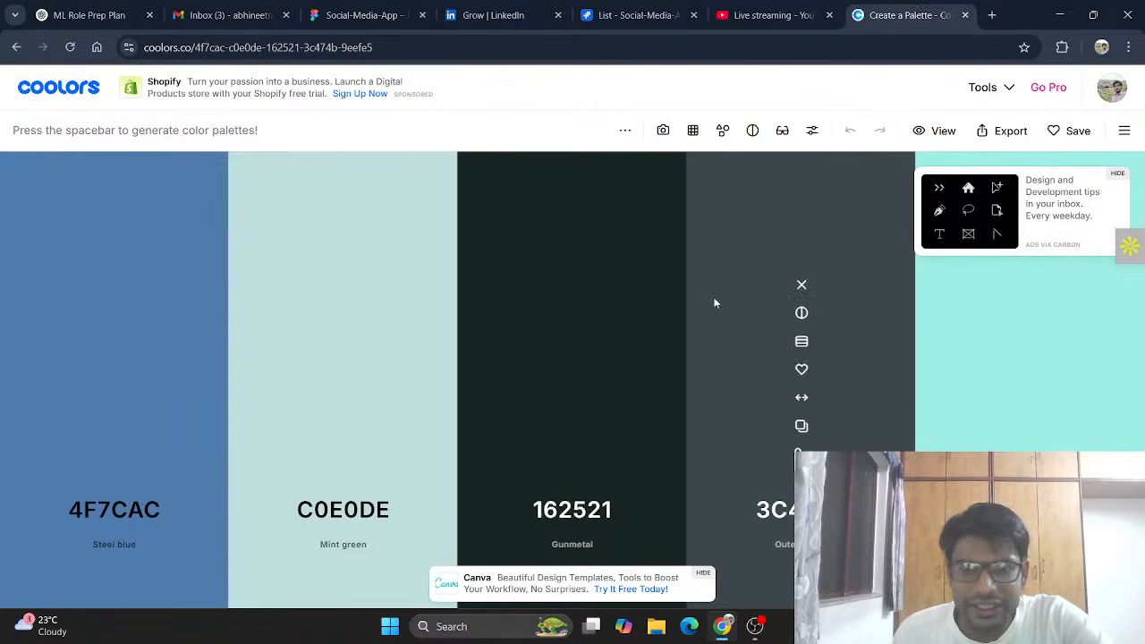
click(1031, 426)
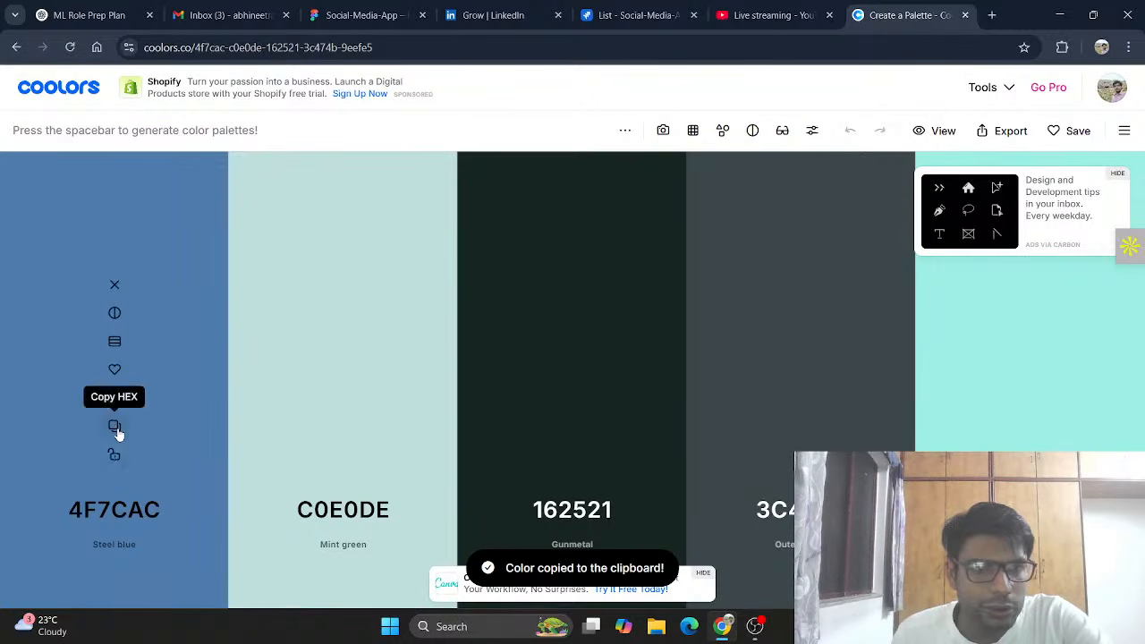
click(114, 426)
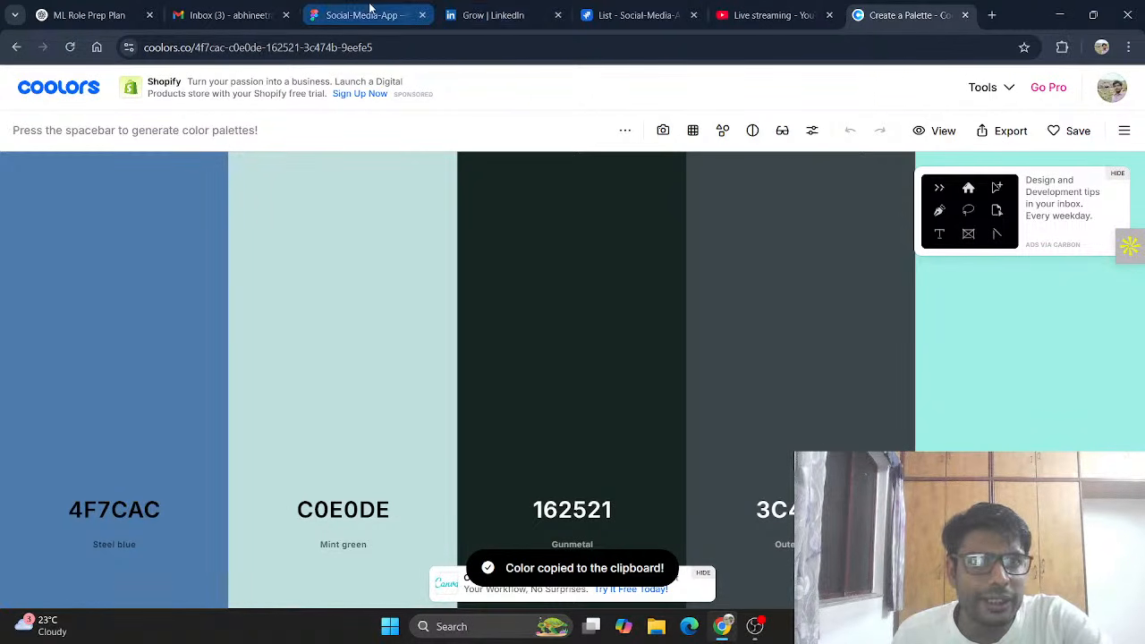
click(371, 10)
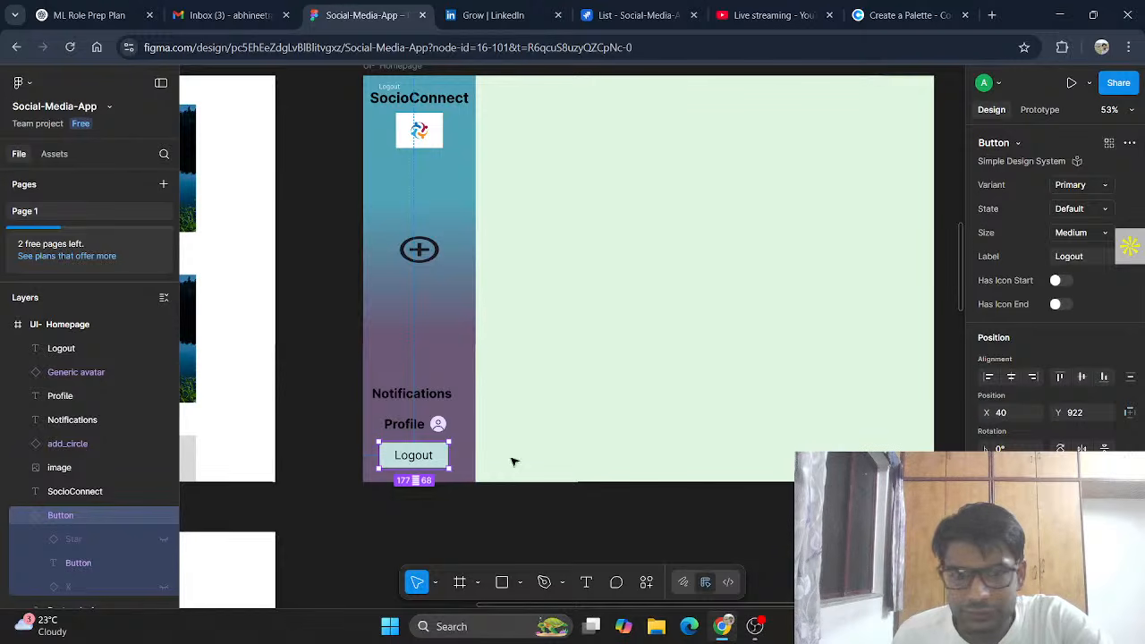
Step: Try a blue fill on the Logout button, then undo back to pale teal
scroll(1052, 268, down, 3)
scroll(1052, 358, down, 1)
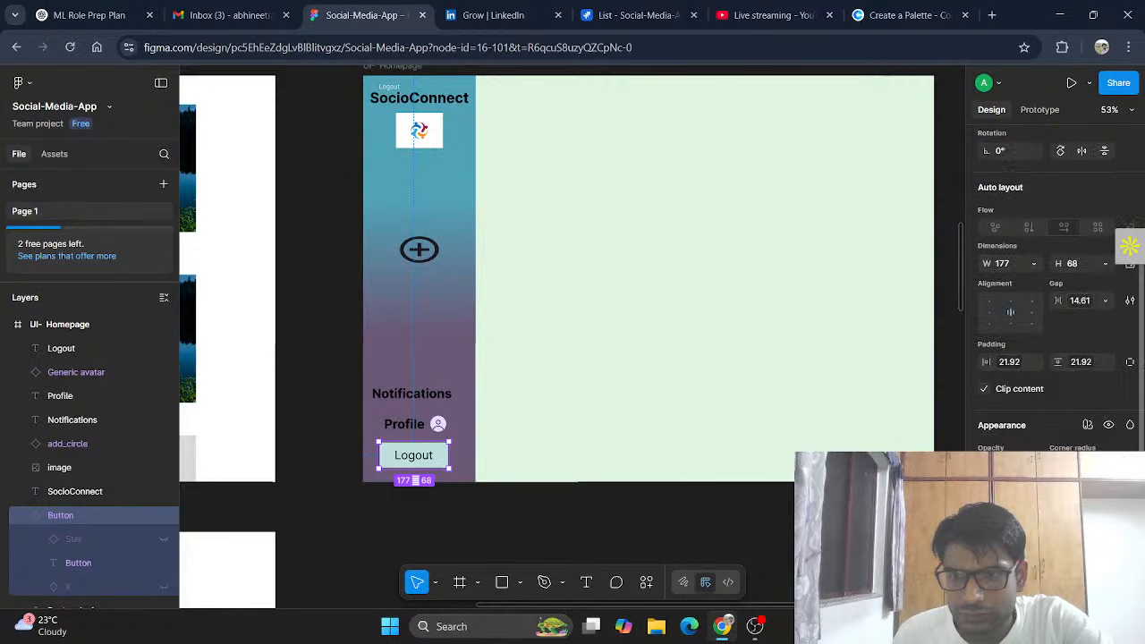
click(987, 528)
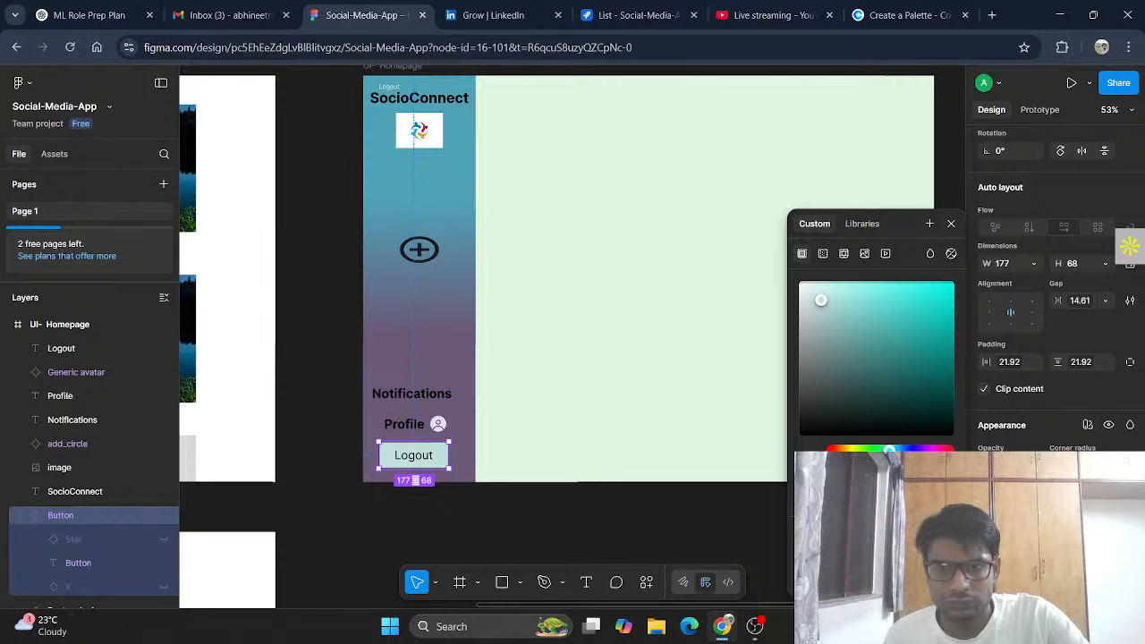
key(Return)
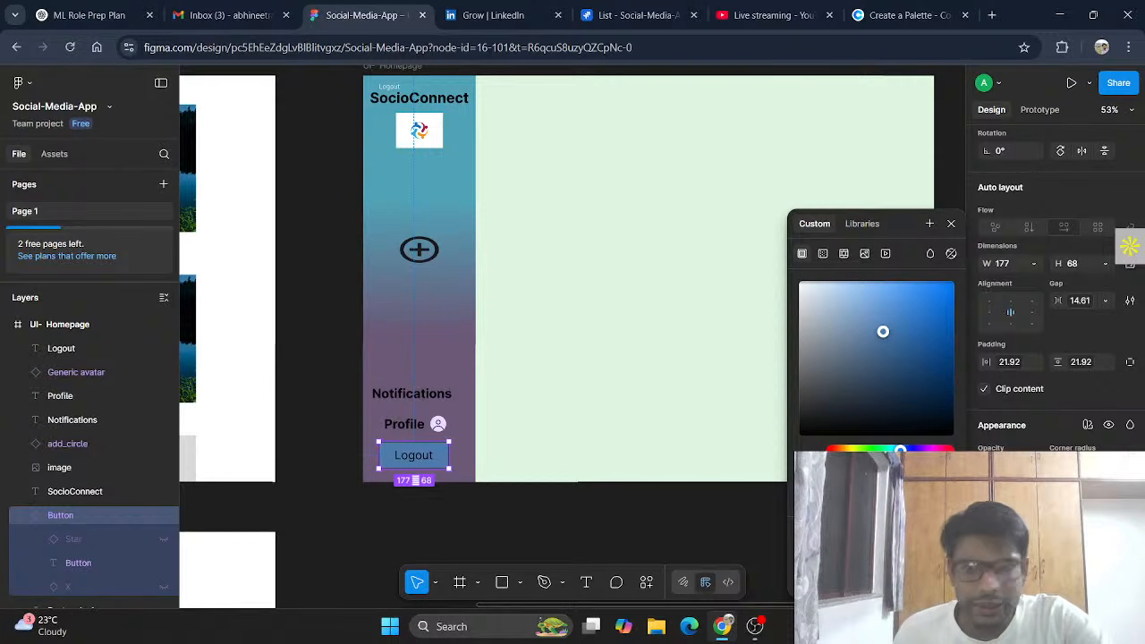
key(ctrl+z)
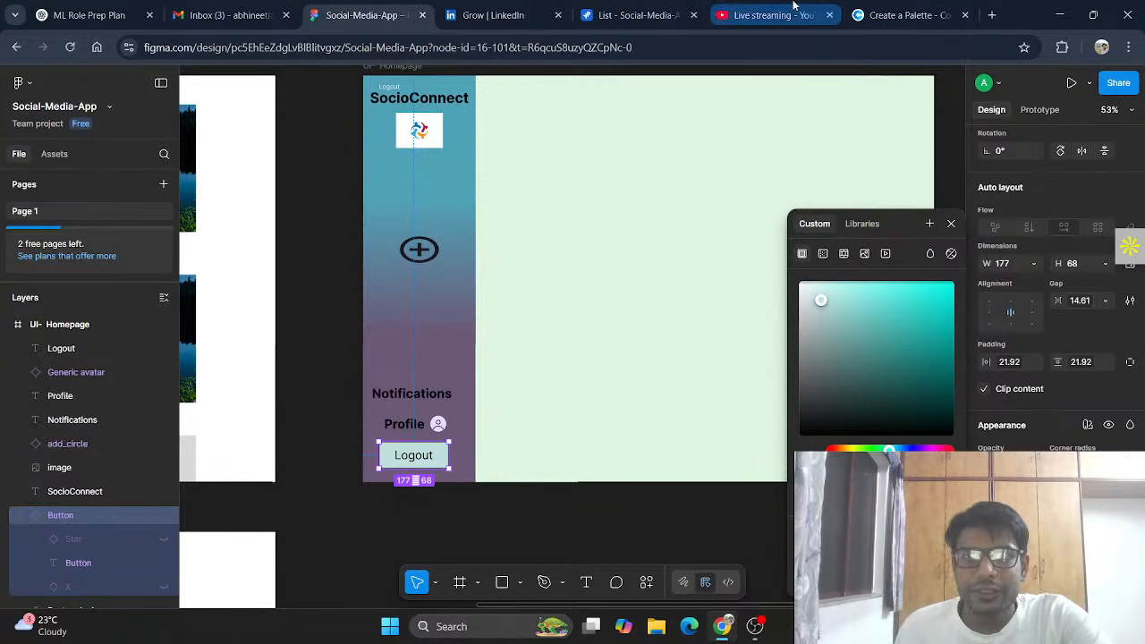
Step: Copy the turquoise 9EEFE5 hex code from Coolors and return to Figma
click(913, 13)
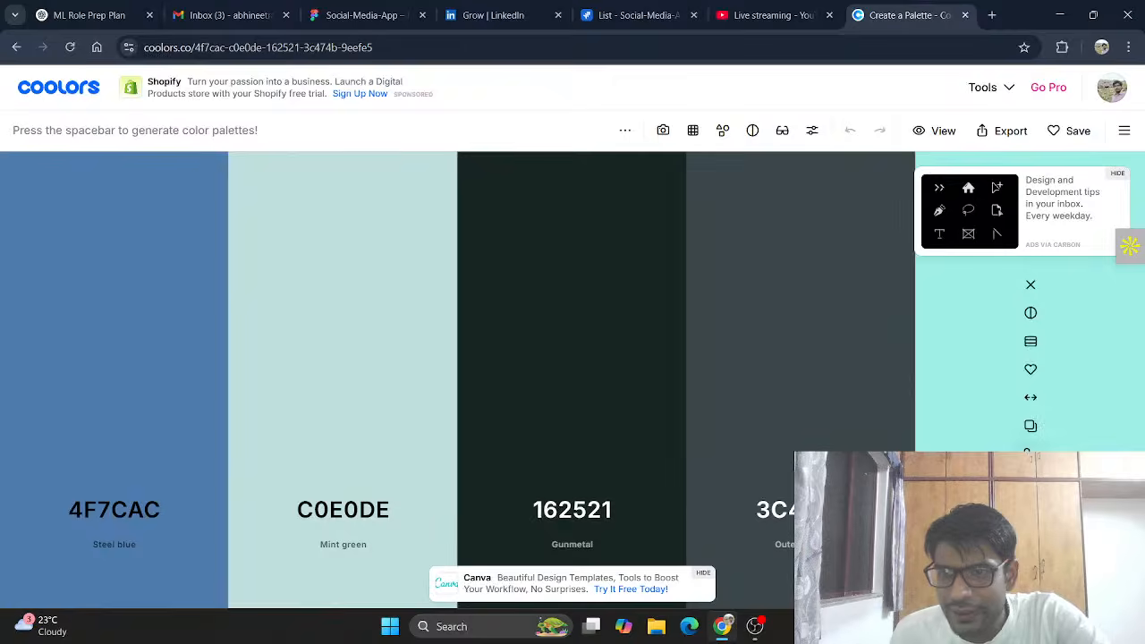
click(1030, 426)
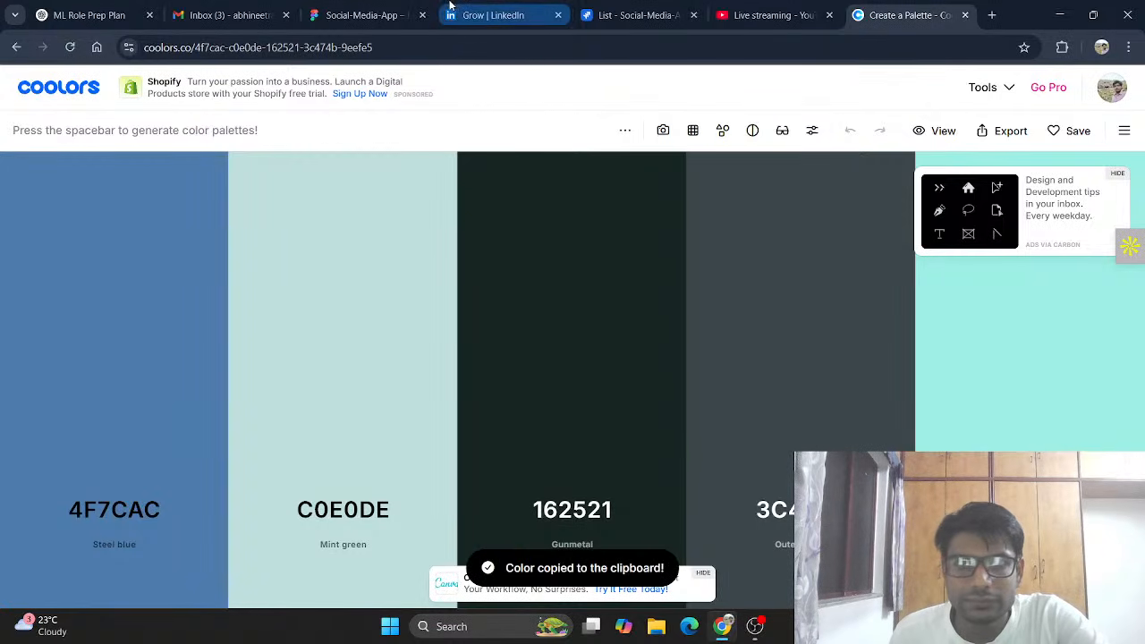
click(363, 14)
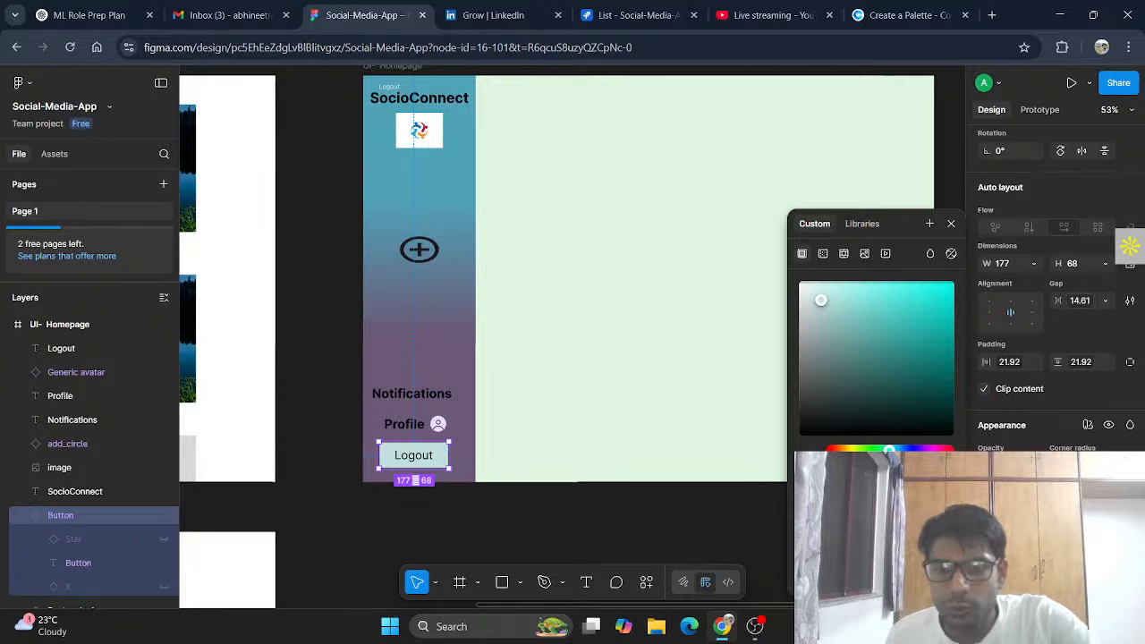
Step: Switch the Logout button to a more saturated teal and lower its fill opacity
click(851, 291)
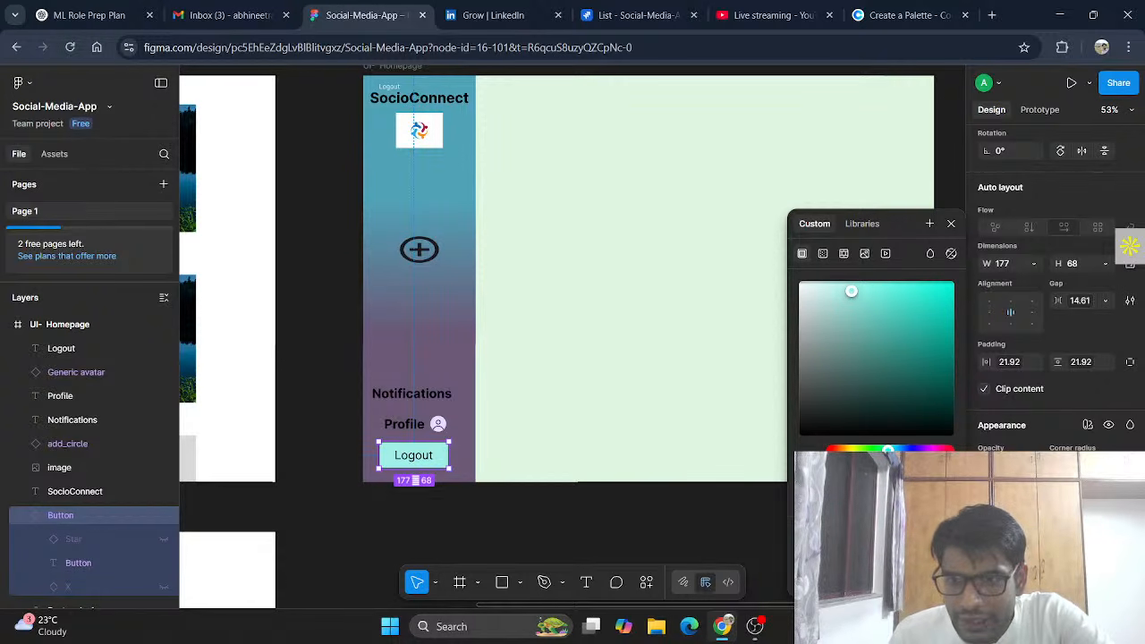
drag(949, 467, 902, 467)
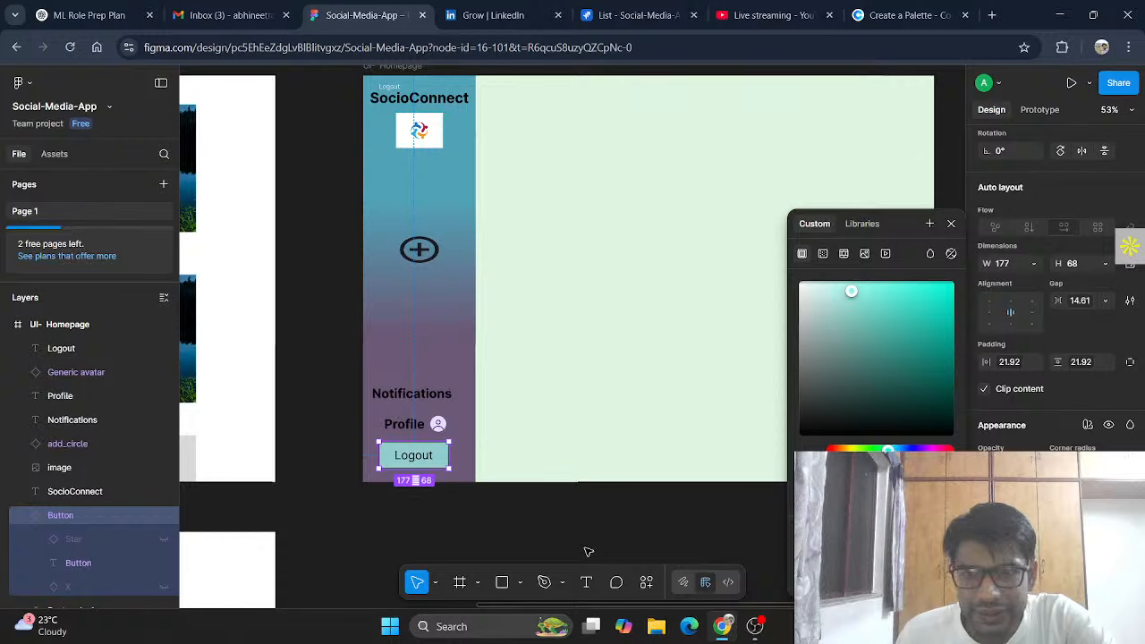
click(700, 542)
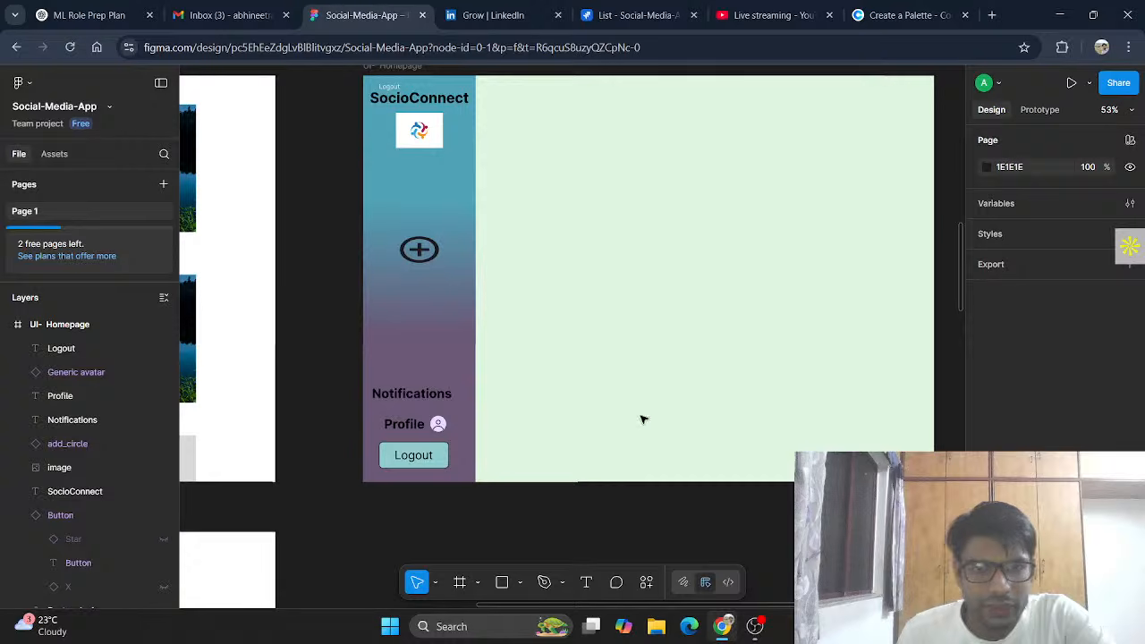
scroll(644, 404, up, 1)
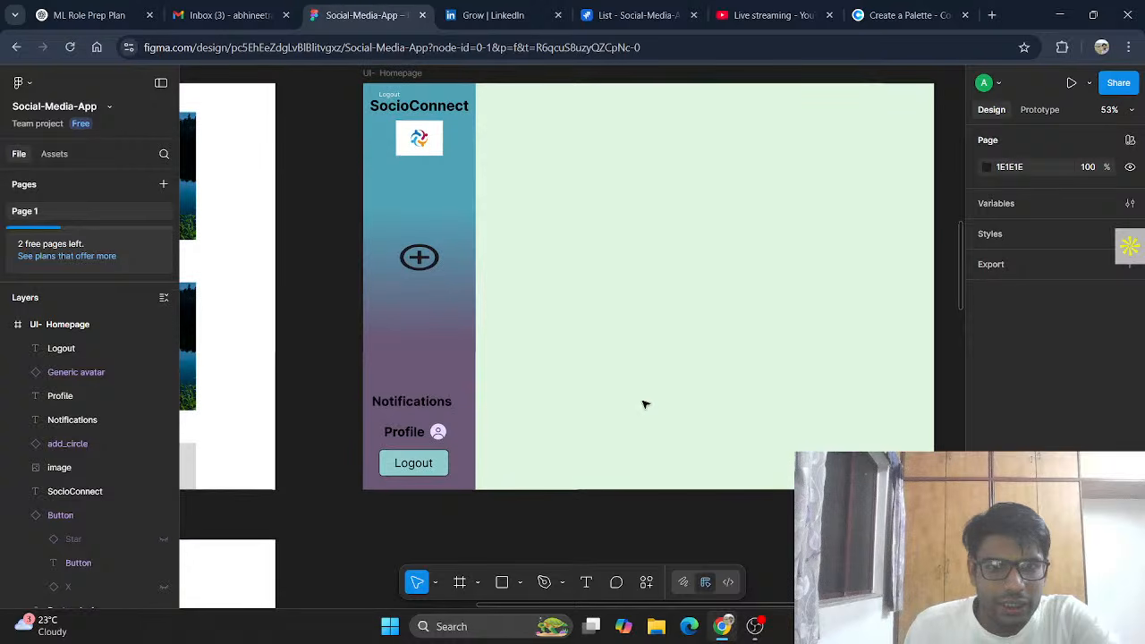
Step: Eyedrop the Logout button's #92CDCD teal into the Generic avatar's custom fill
click(437, 434)
scroll(1056, 286, down, 2)
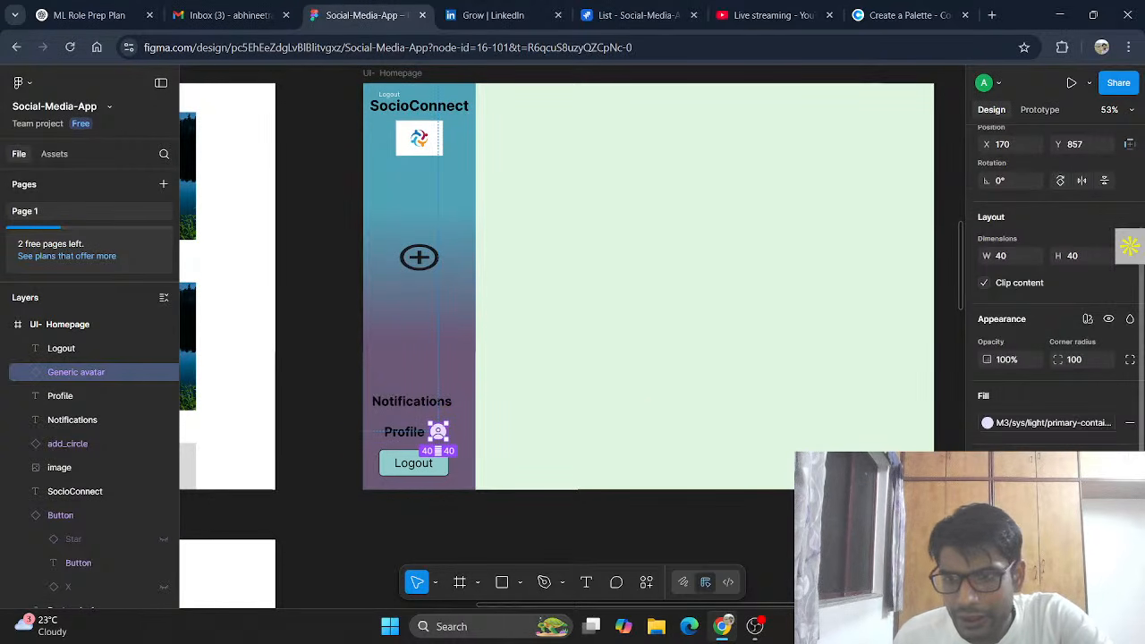
click(988, 423)
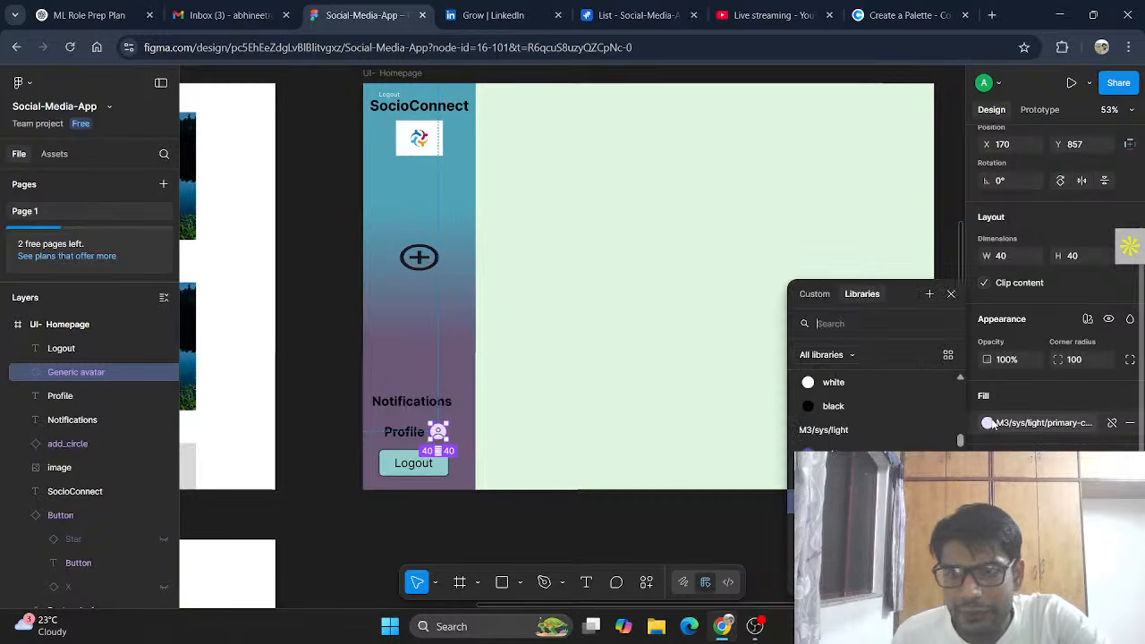
click(814, 295)
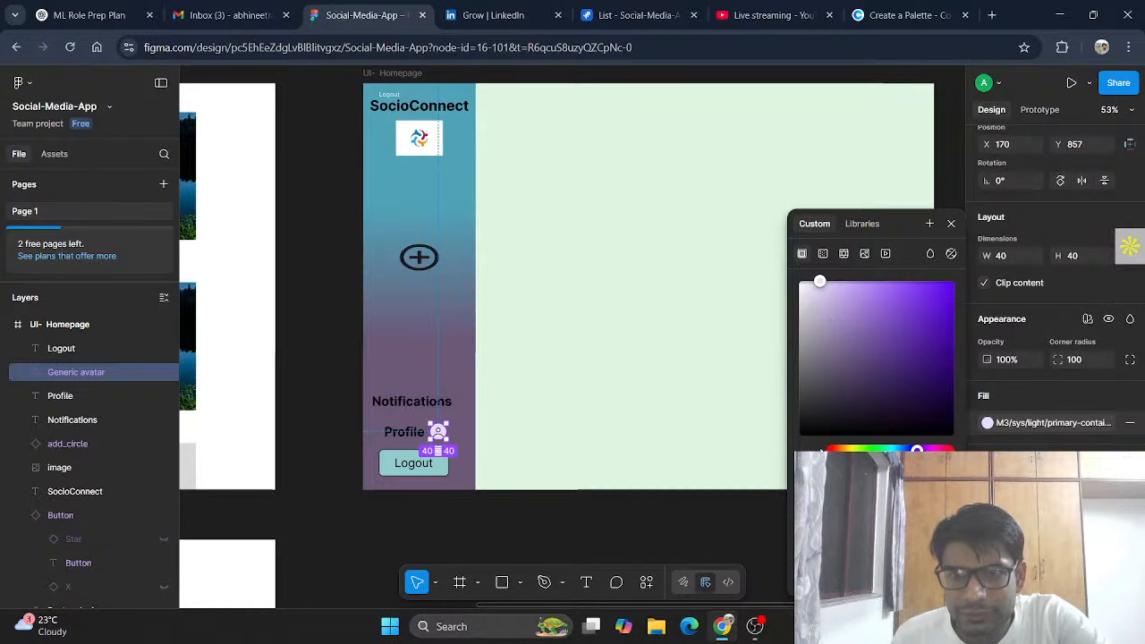
key(i)
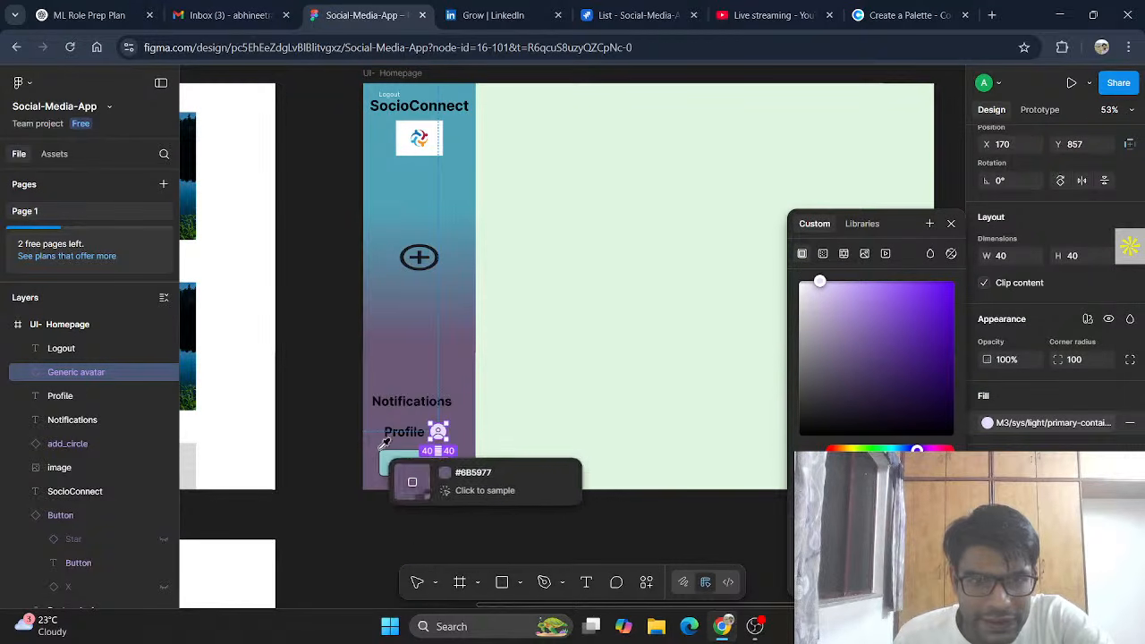
click(394, 463)
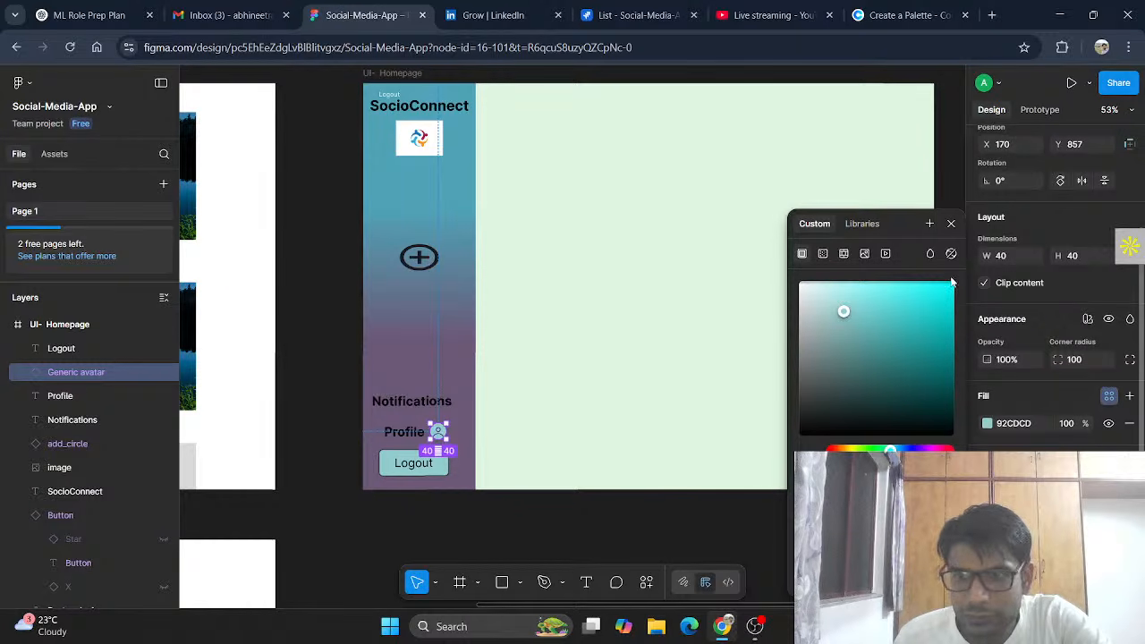
click(951, 224)
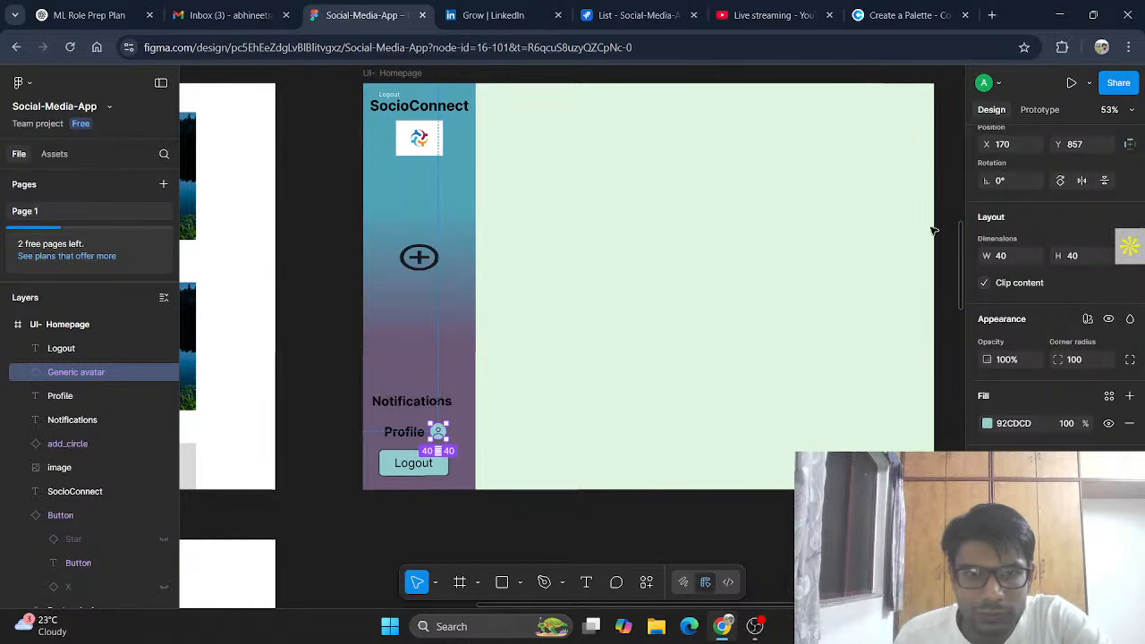
click(673, 535)
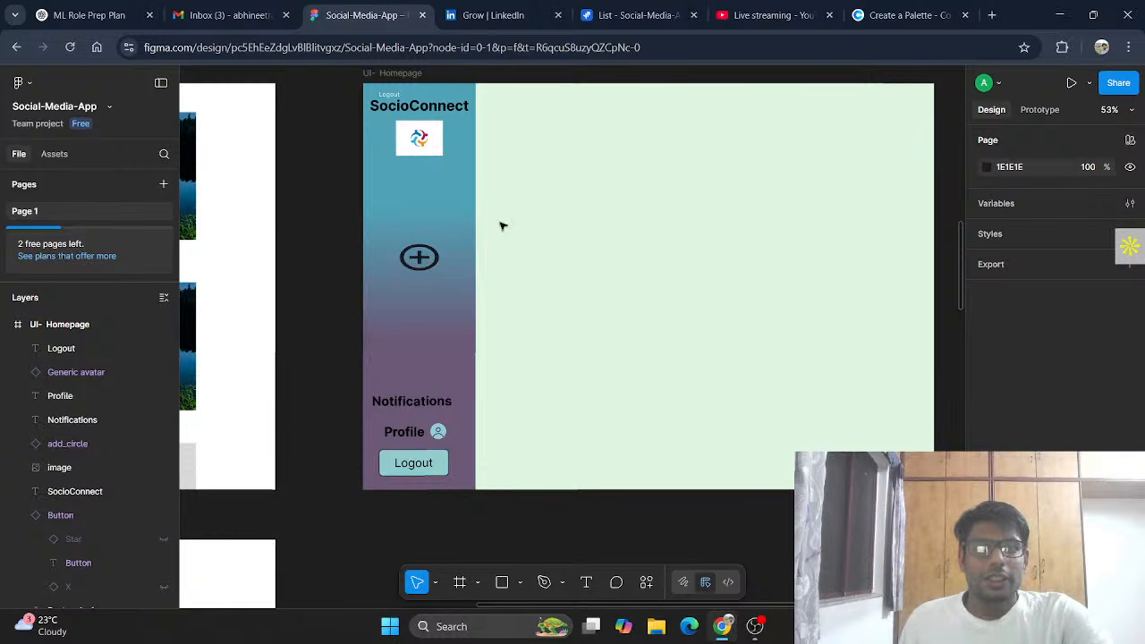
Step: Delete the stray small Logout text above the SocioConnect title
scroll(570, 320, up, 1)
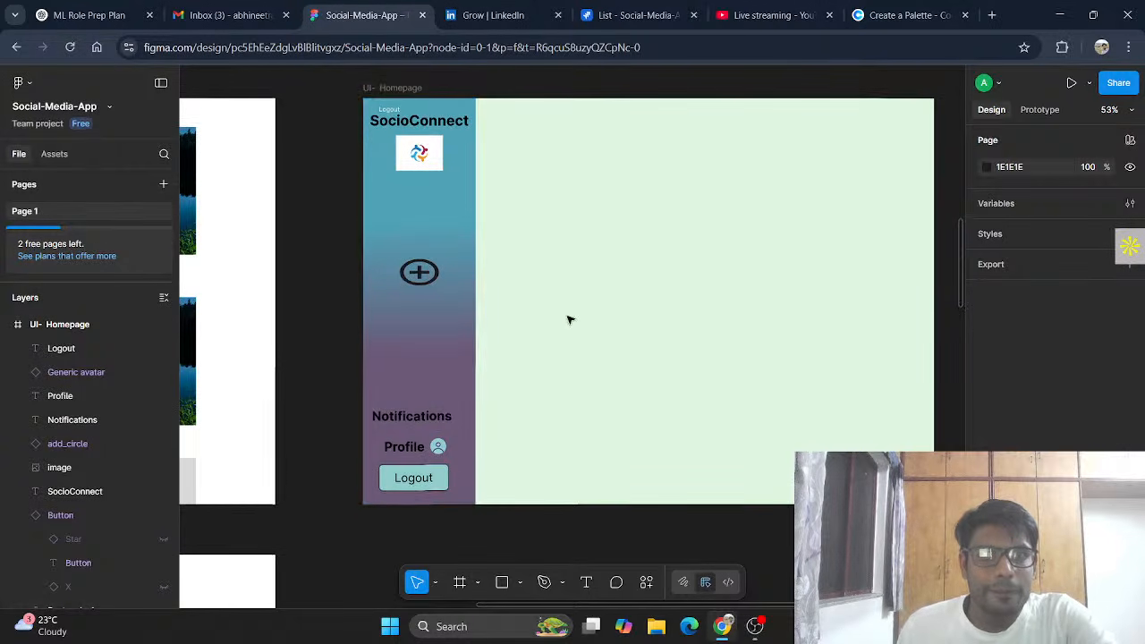
click(391, 114)
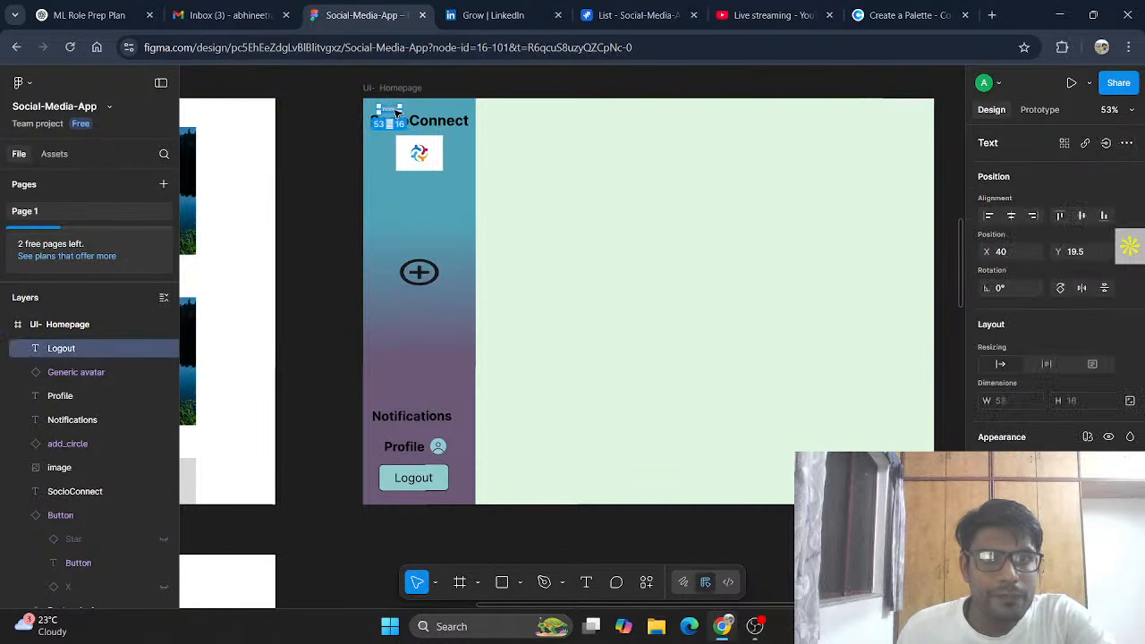
key(Delete)
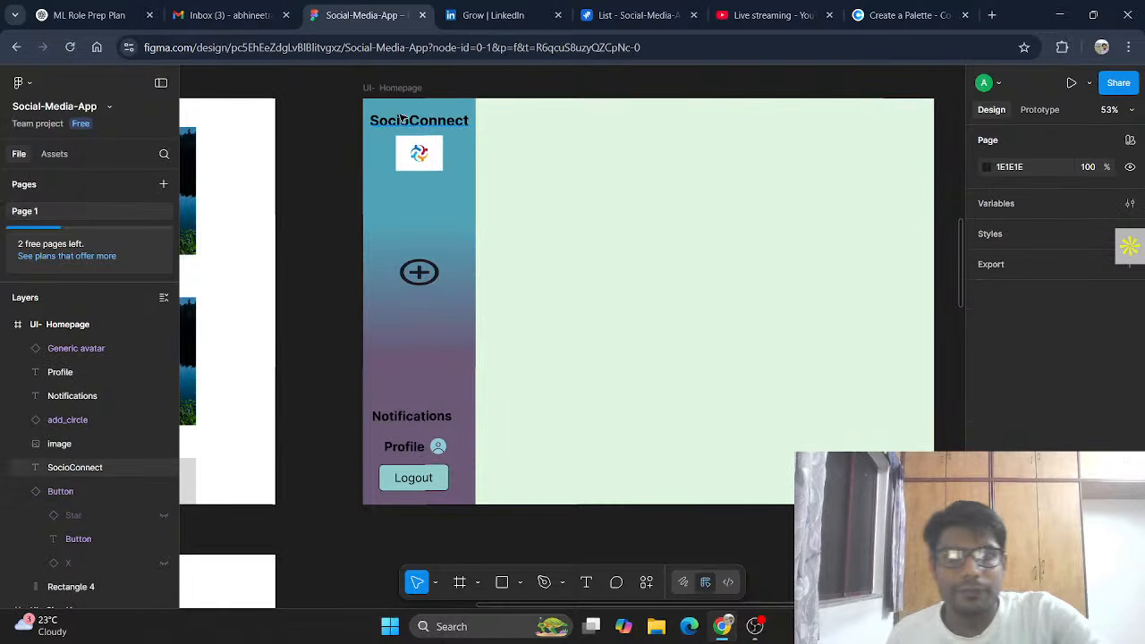
Step: Remove the duplicate top landscape image layer from the wireframe homepage
scroll(392, 320, up, 10)
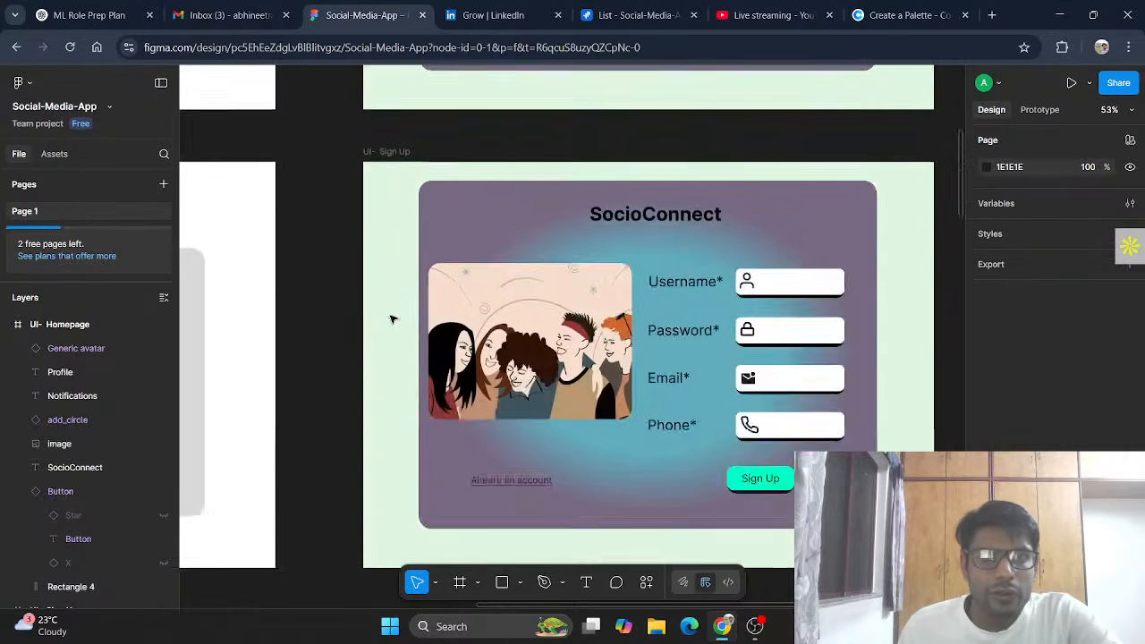
scroll(401, 354, down, 9)
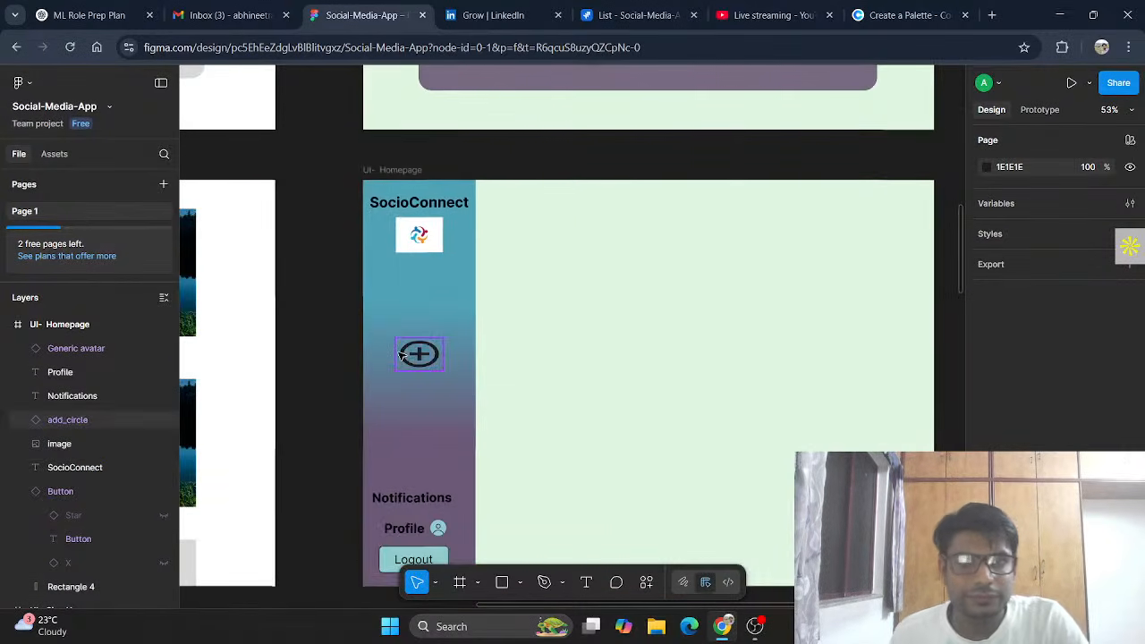
scroll(401, 354, left, 10)
scroll(405, 351, right, 10)
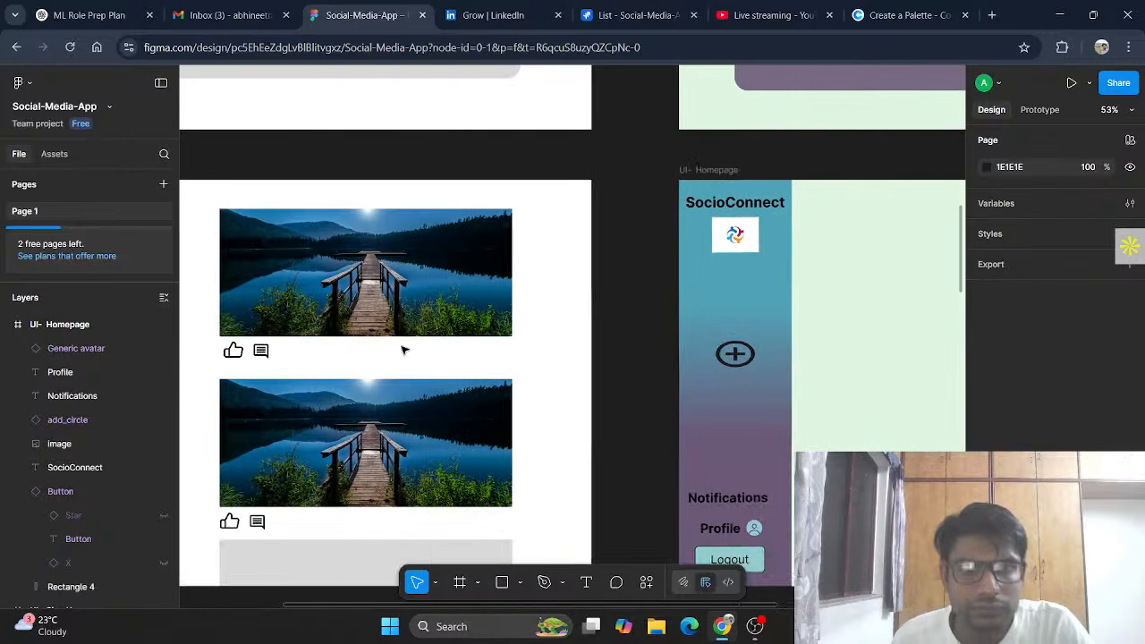
scroll(410, 350, down, 2)
scroll(410, 350, down, 3)
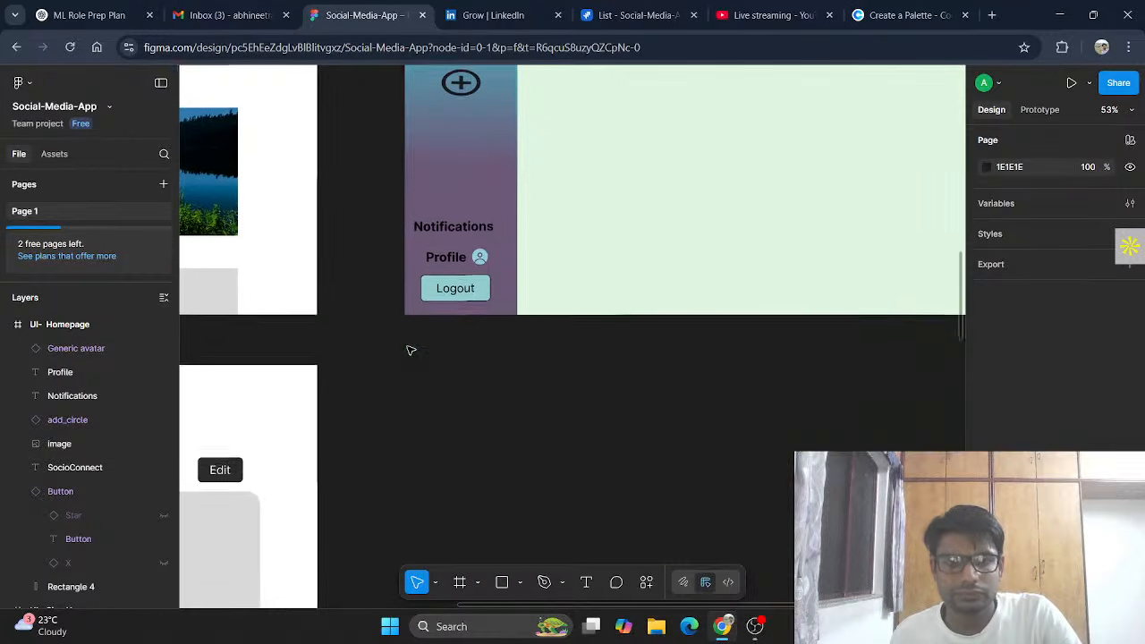
scroll(409, 347, up, 5)
scroll(635, 320, right, 2)
scroll(635, 319, left, 5)
scroll(635, 319, down, 2)
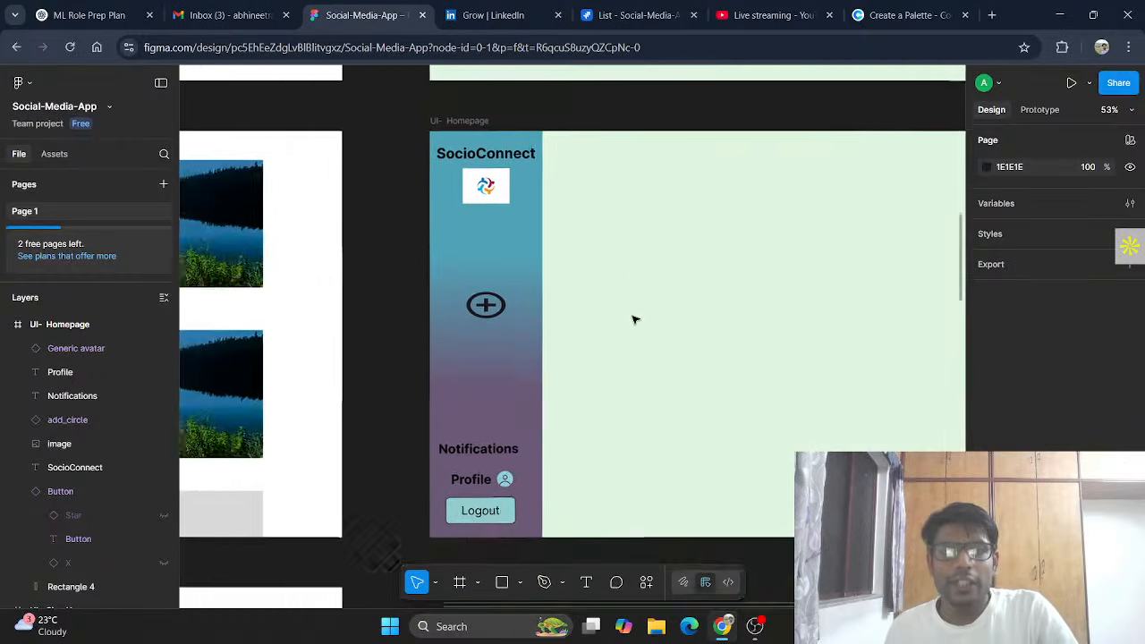
scroll(332, 212, up, 1)
scroll(332, 209, down, 1)
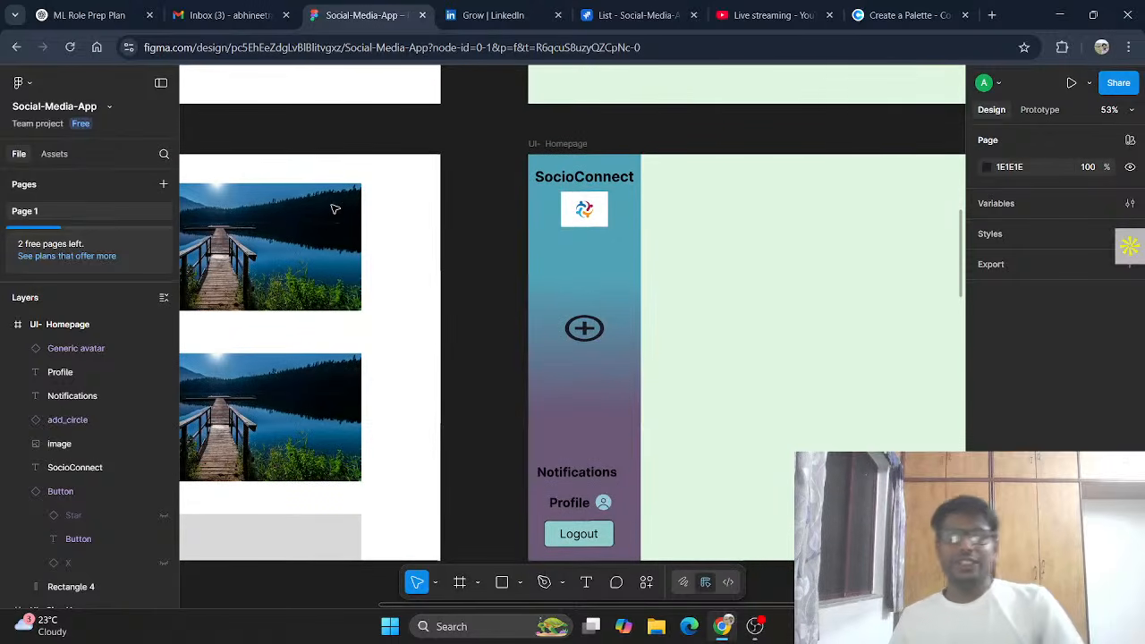
scroll(312, 198, left, 2)
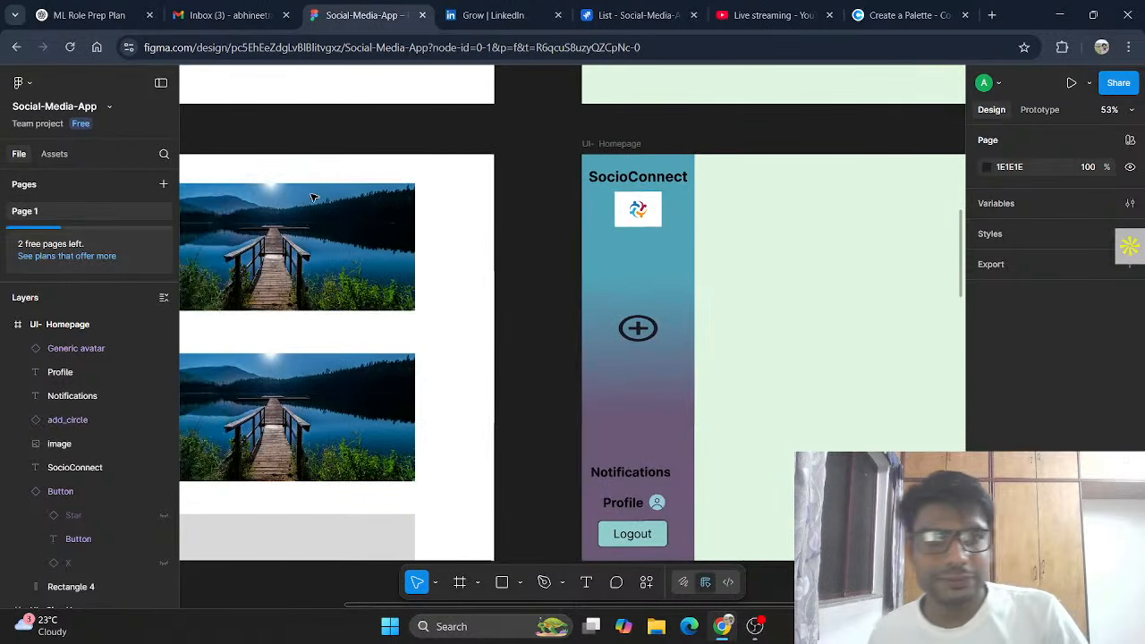
click(350, 240)
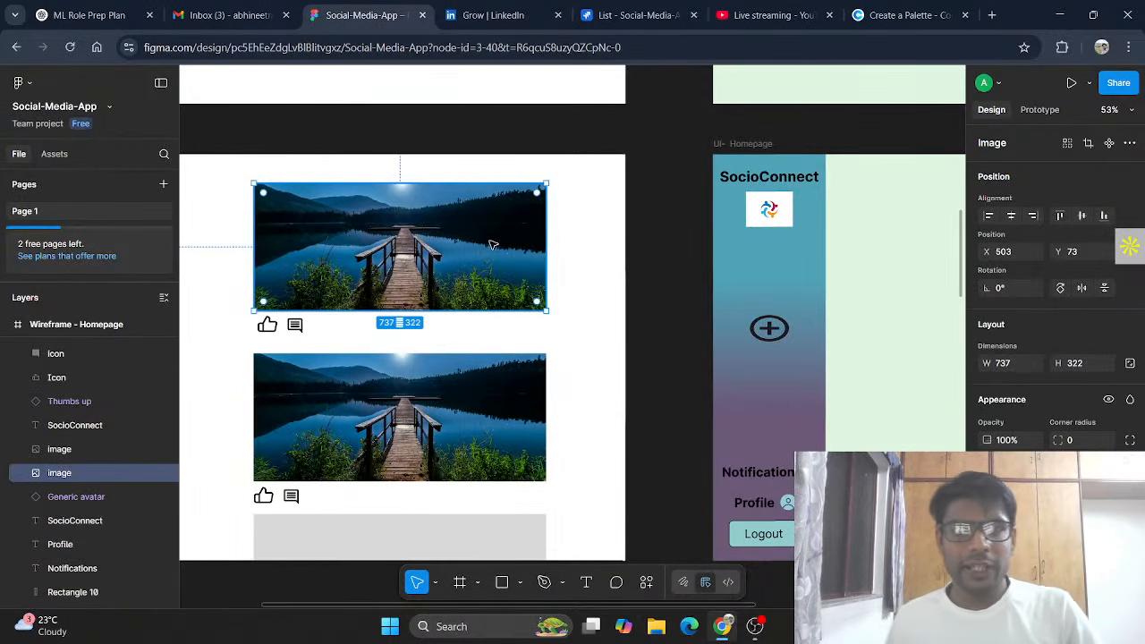
scroll(491, 245, right, 5)
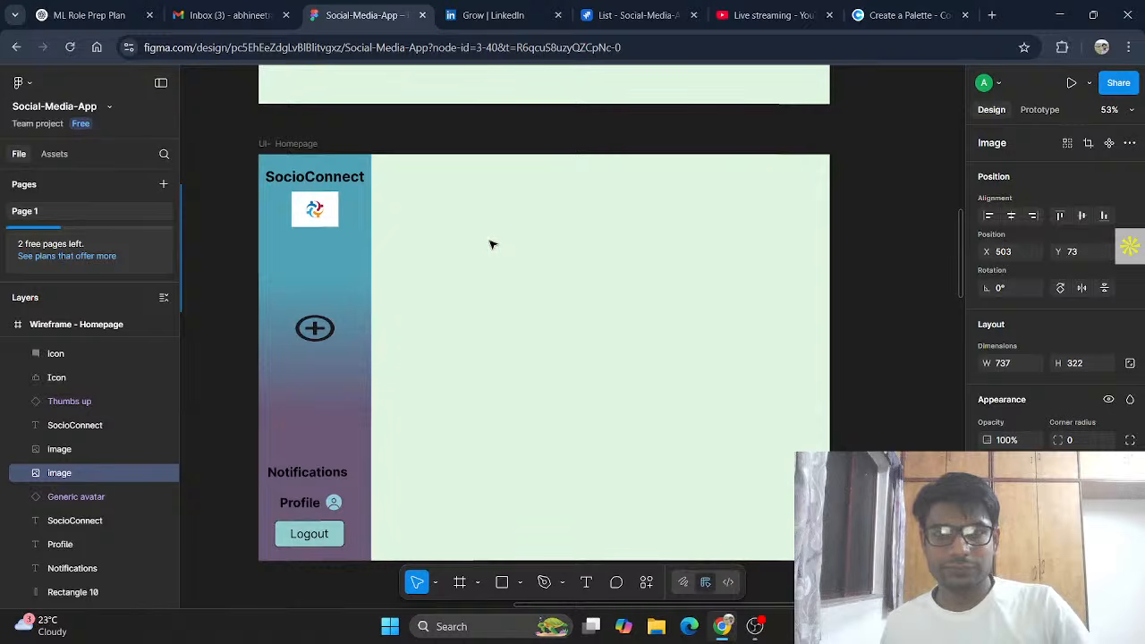
scroll(491, 245, left, 5)
key(ctrl+z)
click(549, 272)
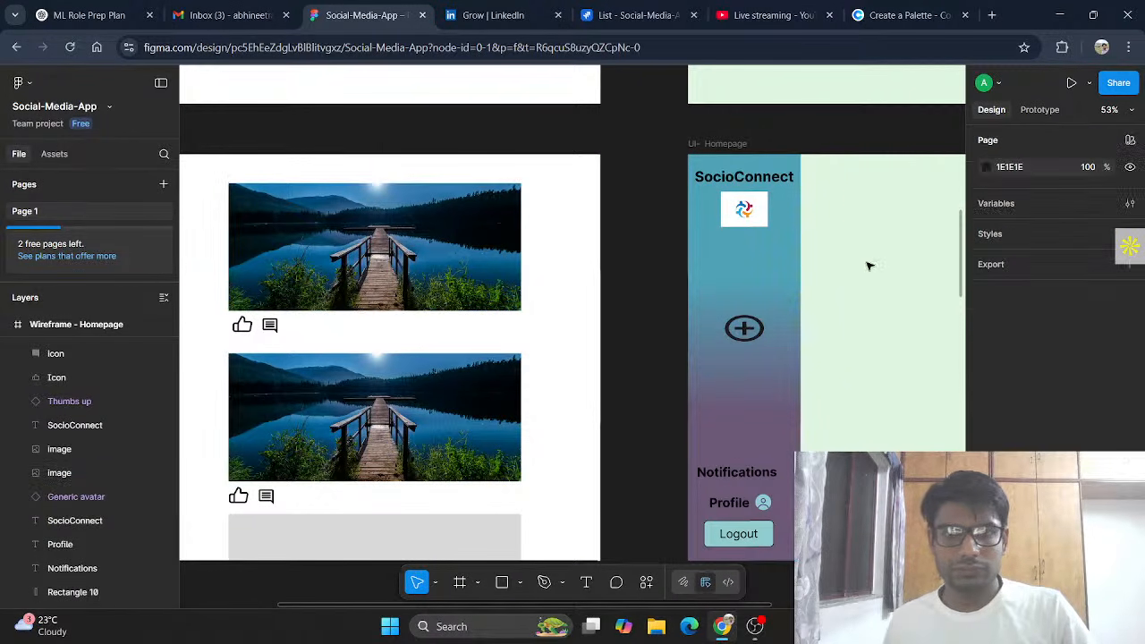
scroll(876, 265, right, 1)
scroll(877, 265, right, 2)
Step: Paste the lake photo into UI- Homepage, move it to the top and enlarge it slightly
click(798, 229)
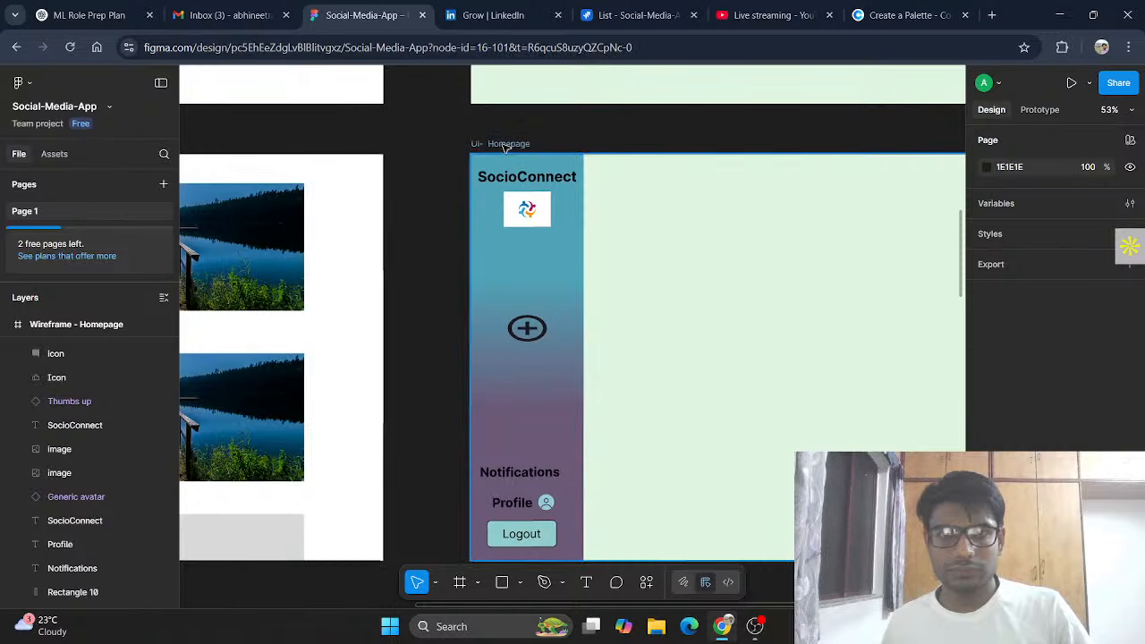
key(ctrl+v)
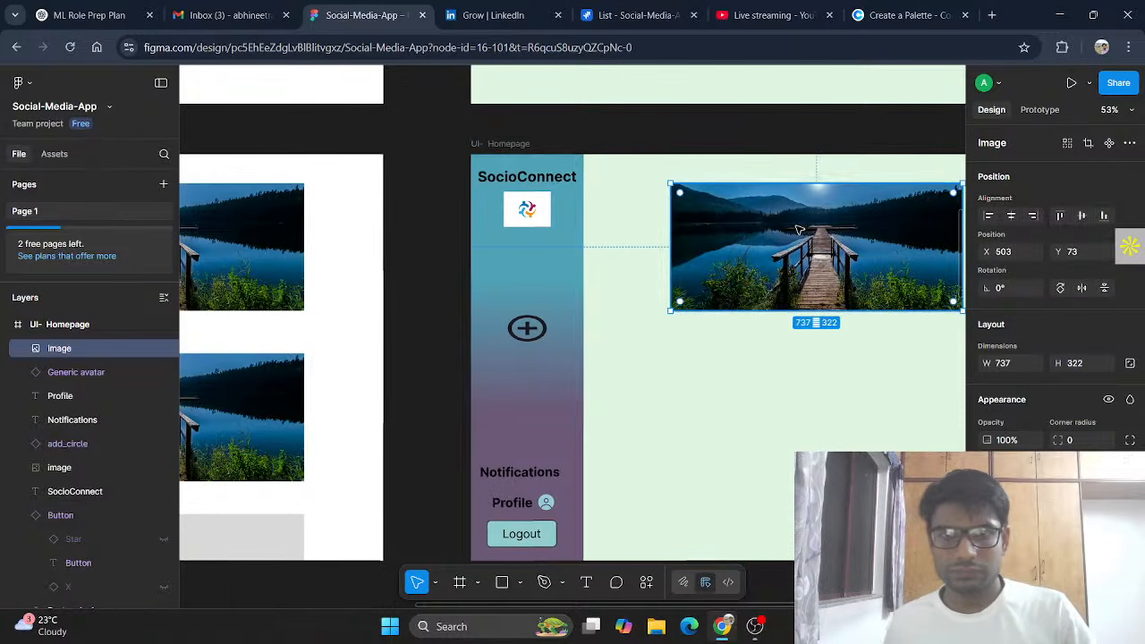
scroll(800, 227, right, 2)
drag(666, 238, 649, 220)
drag(808, 286, 849, 291)
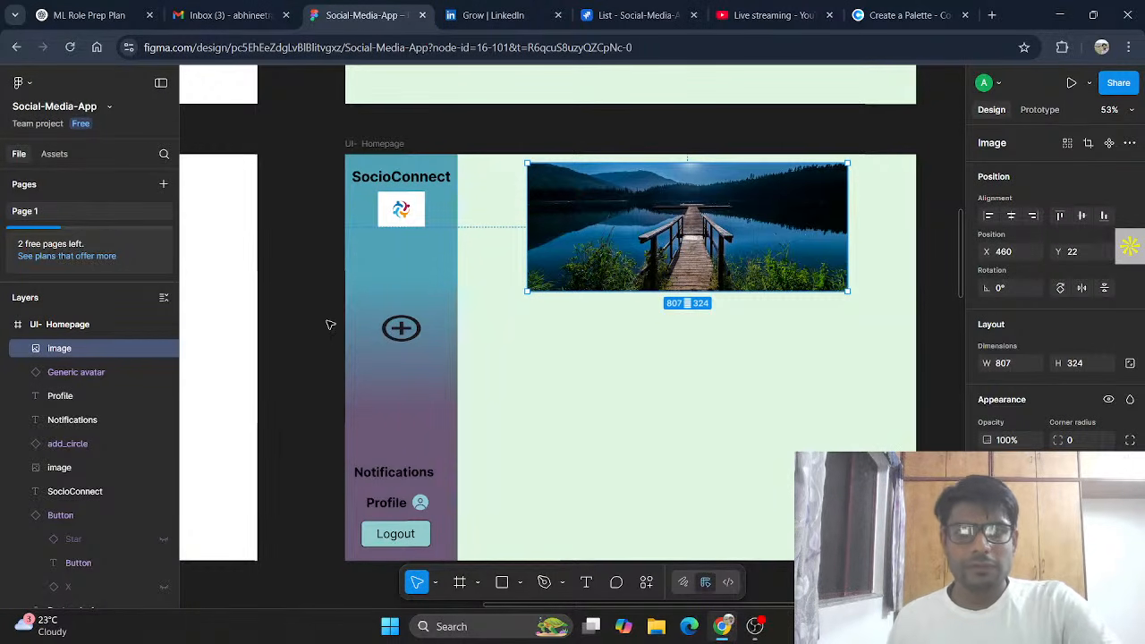
scroll(284, 340, left, 5)
Step: Select the thumbs-up and comment icons beneath the wireframe's first image, then reselect UI- Homepage
drag(328, 327, 357, 304)
key(ctrl+z)
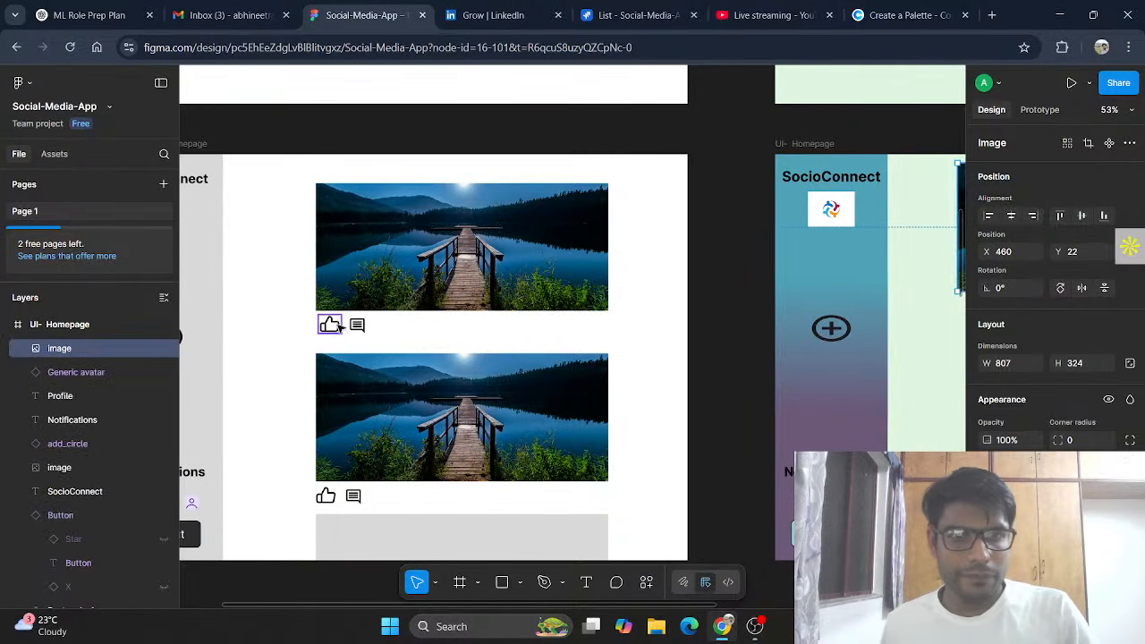
click(309, 325)
click(328, 324)
shift+click(357, 325)
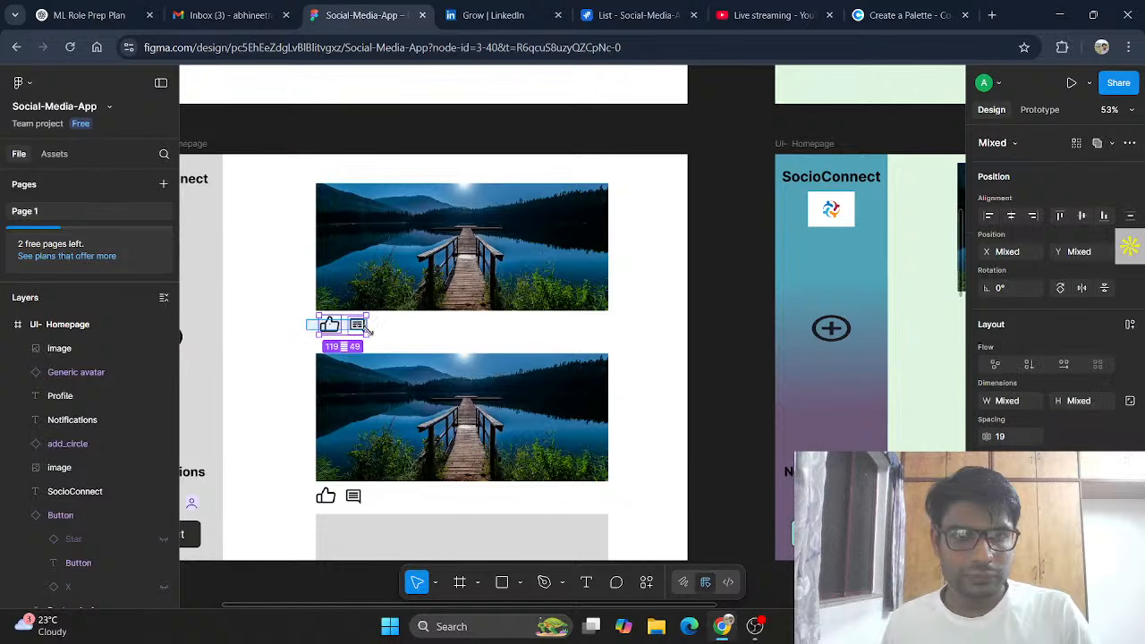
scroll(549, 374, right, 5)
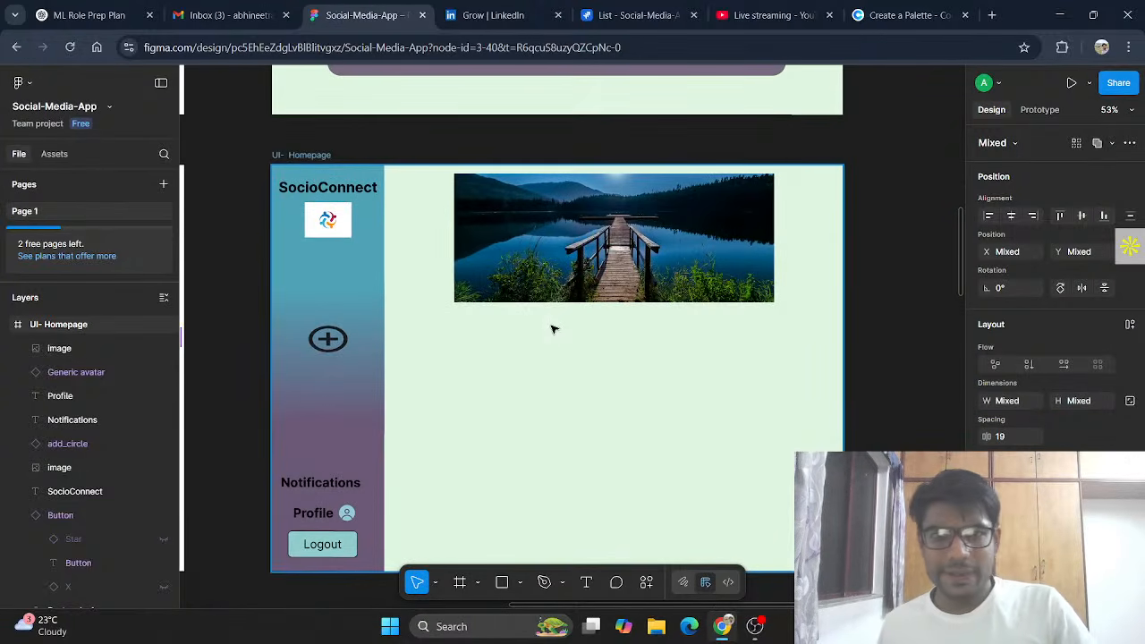
scroll(552, 329, left, 4)
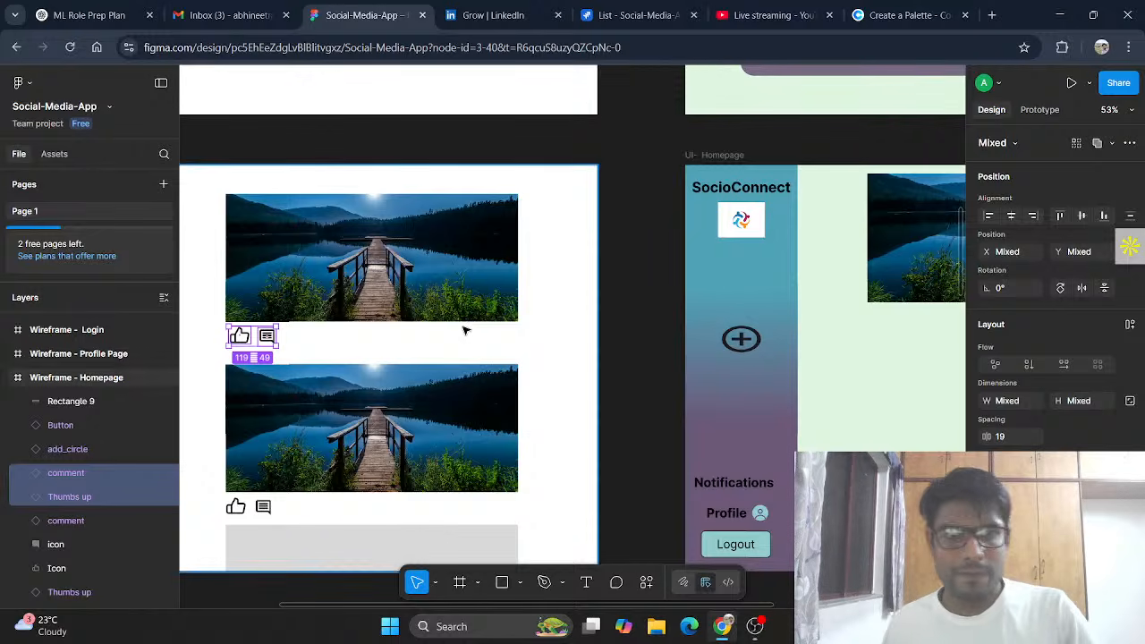
click(857, 353)
click(730, 157)
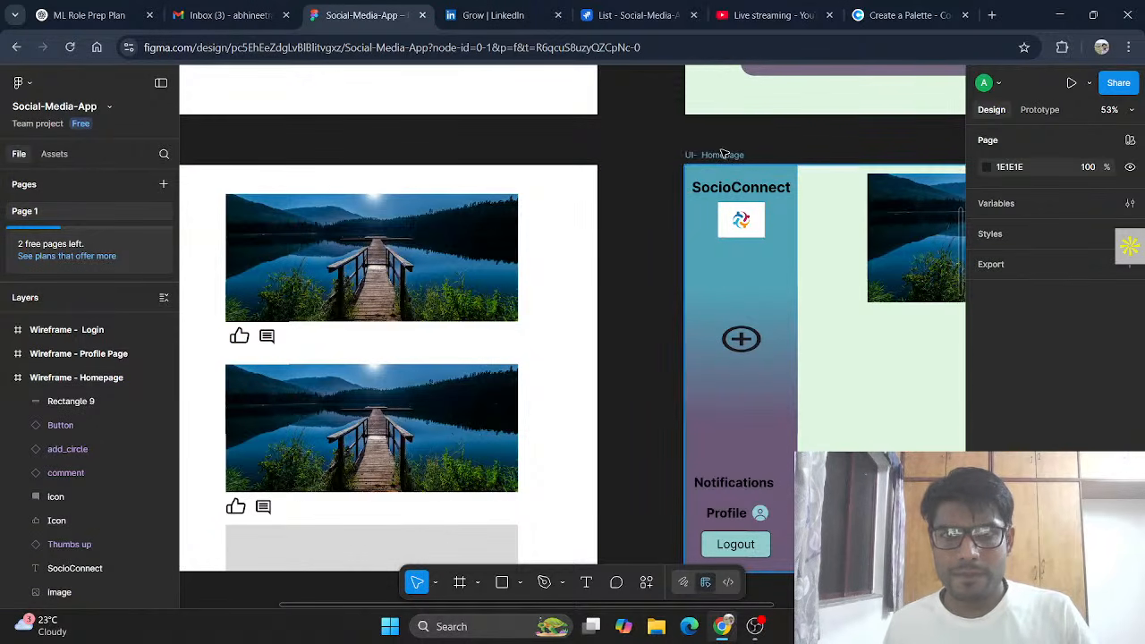
scroll(814, 281, right, 3)
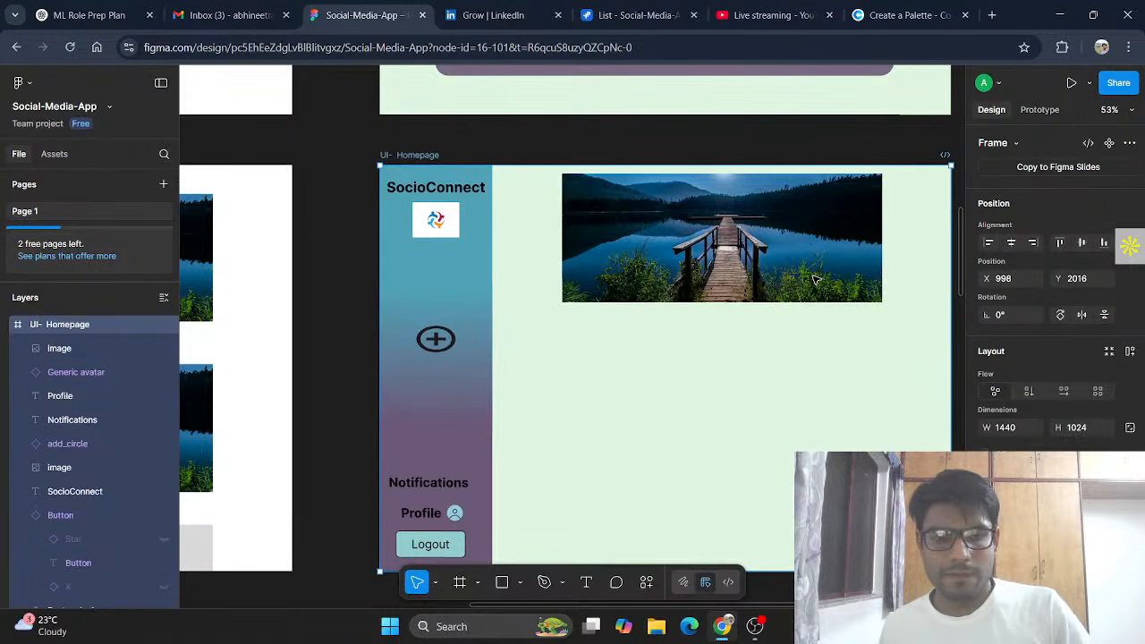
Step: Paste the thumbs-up and comment icons just below the lake photo and shrink the thumbs-up slightly
key(ctrl+v)
drag(609, 342, 594, 327)
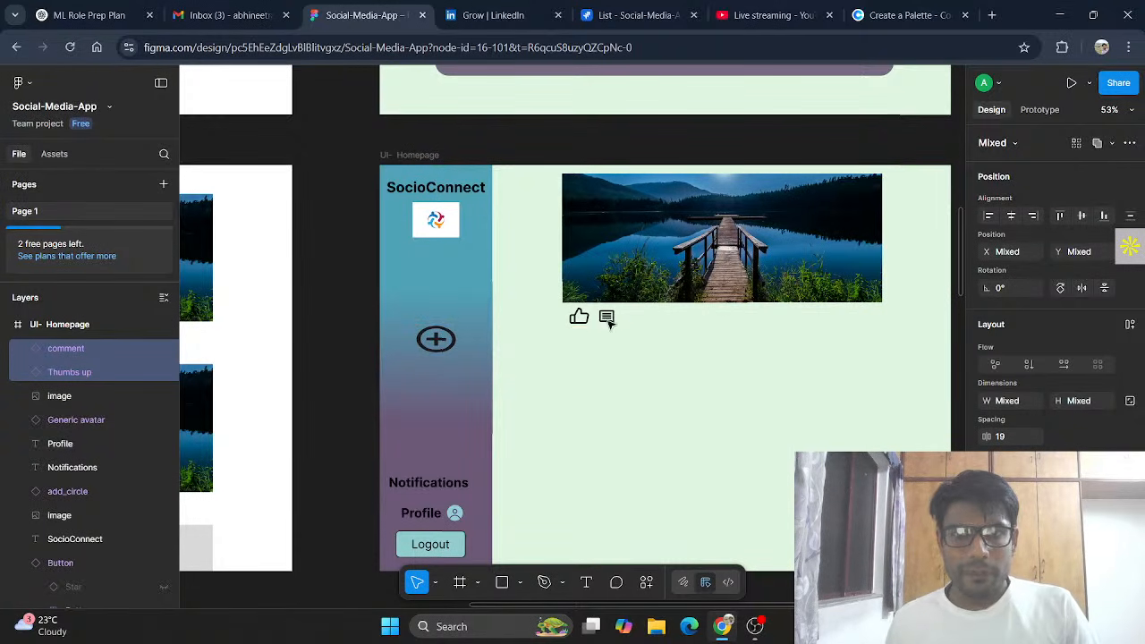
click(577, 319)
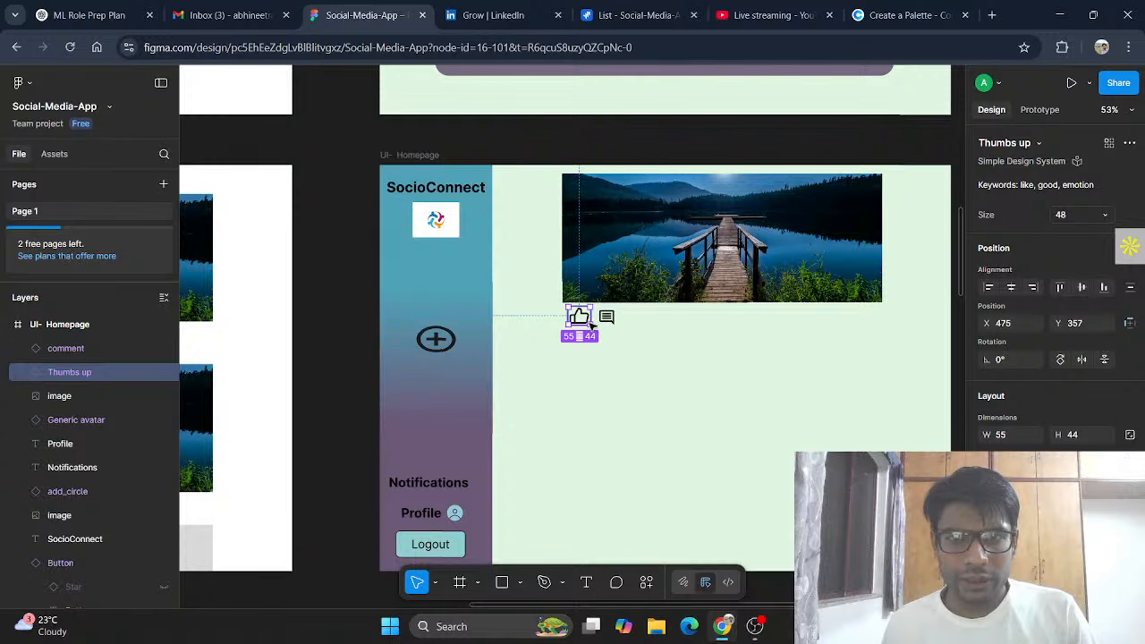
mouse_move(589, 325)
mouse_down()
mouse_move(573, 327)
mouse_move(606, 334)
mouse_up()
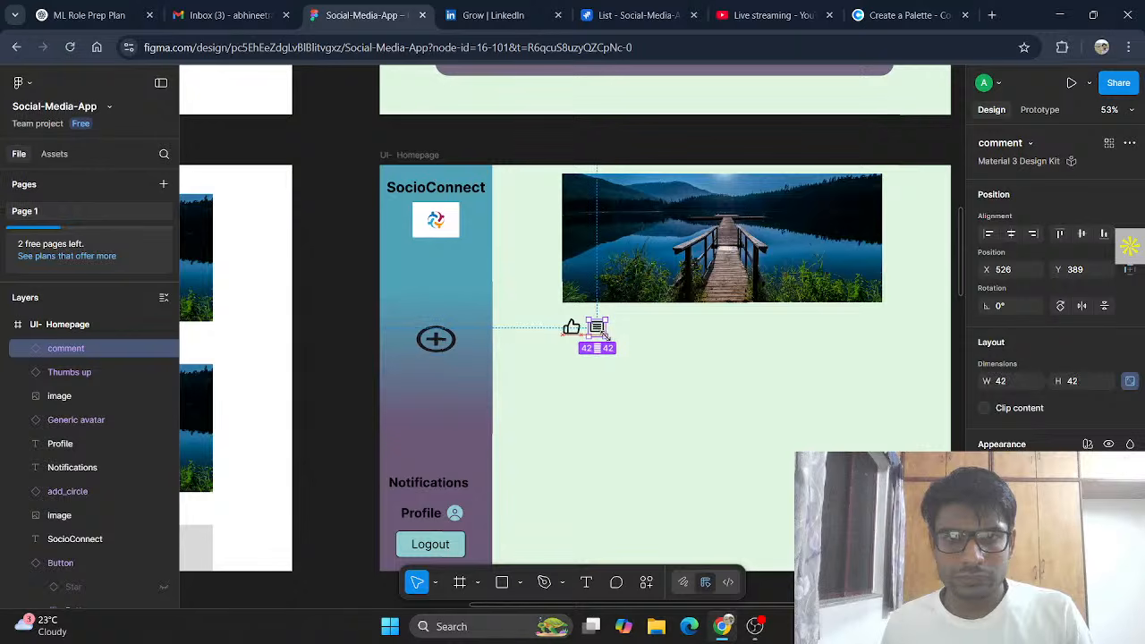
click(663, 350)
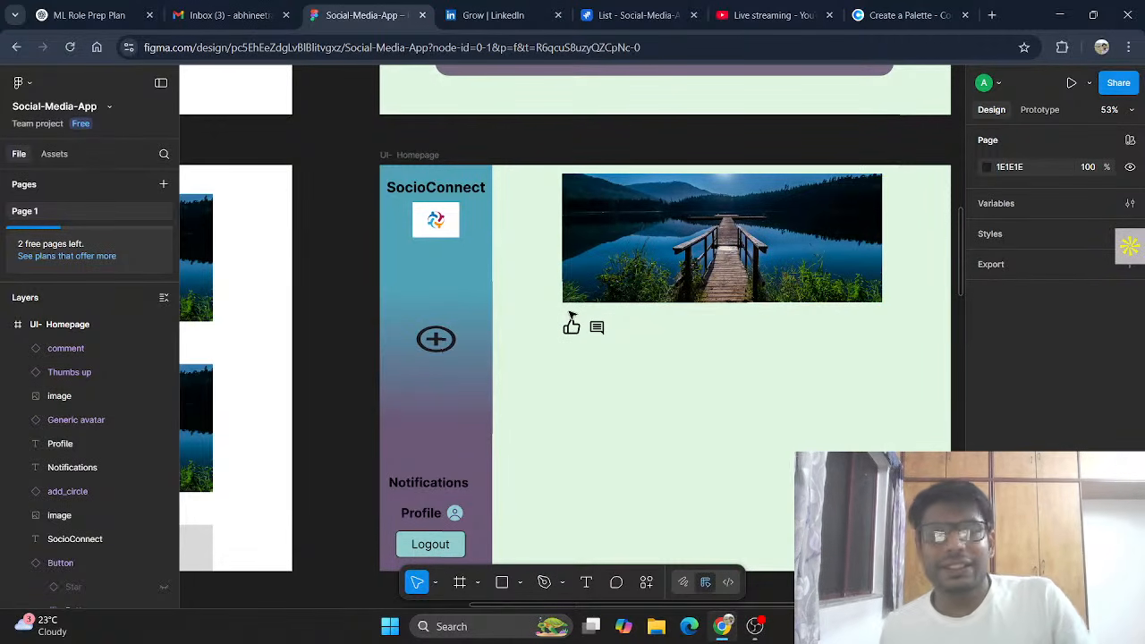
Step: Draw a text box under the lake photo, aligned vertically to the middle and set to Semi Bold
click(586, 583)
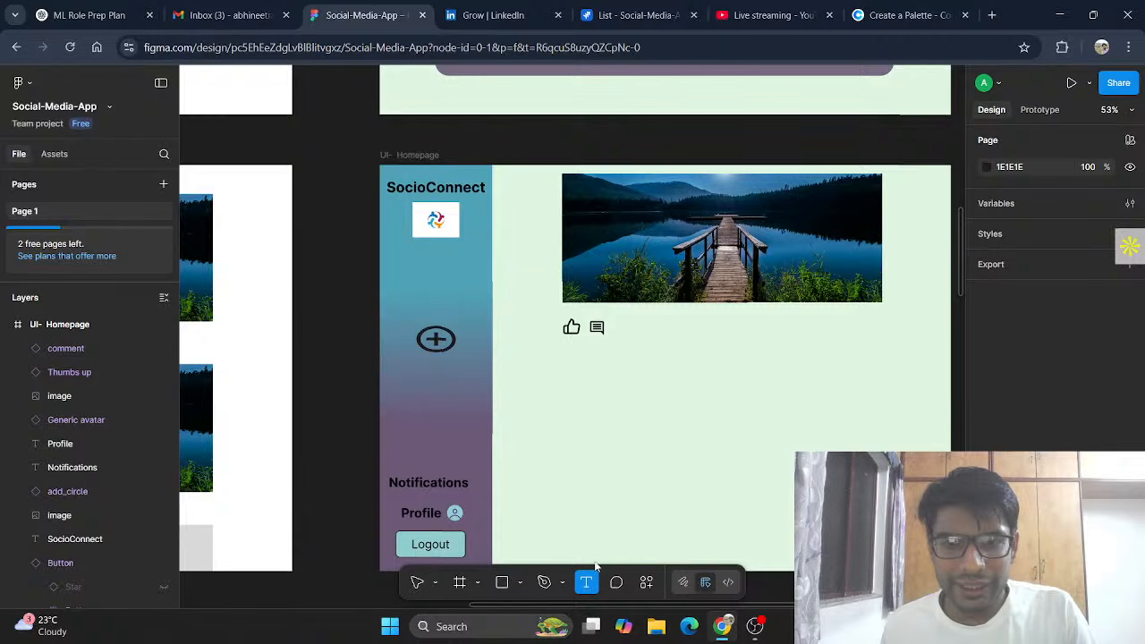
drag(562, 306, 617, 320)
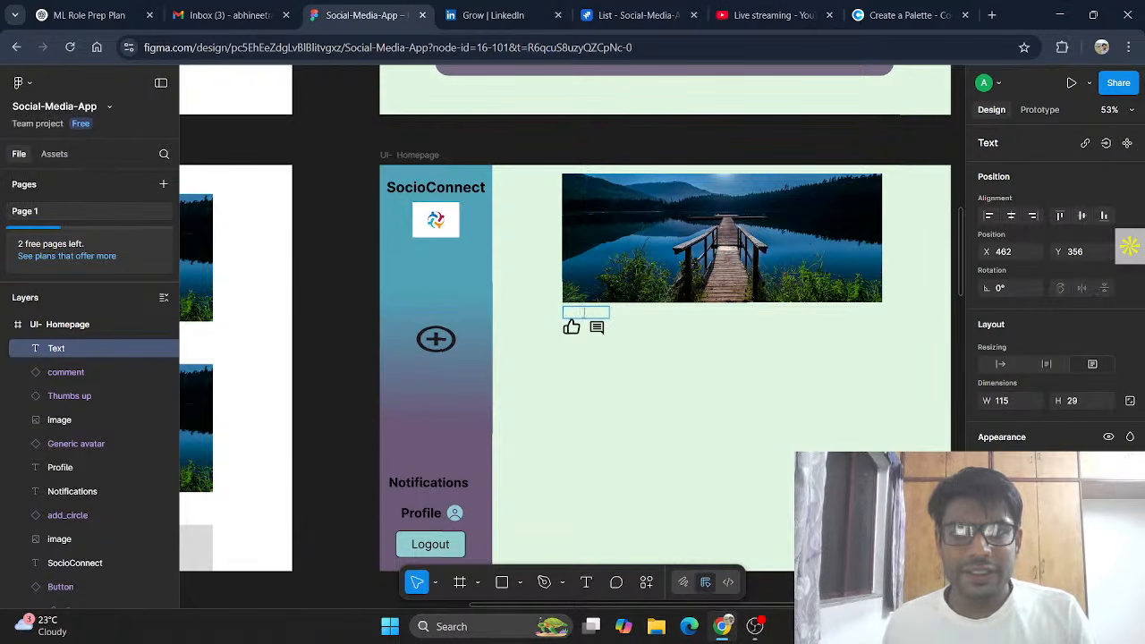
scroll(1063, 436, down, 3)
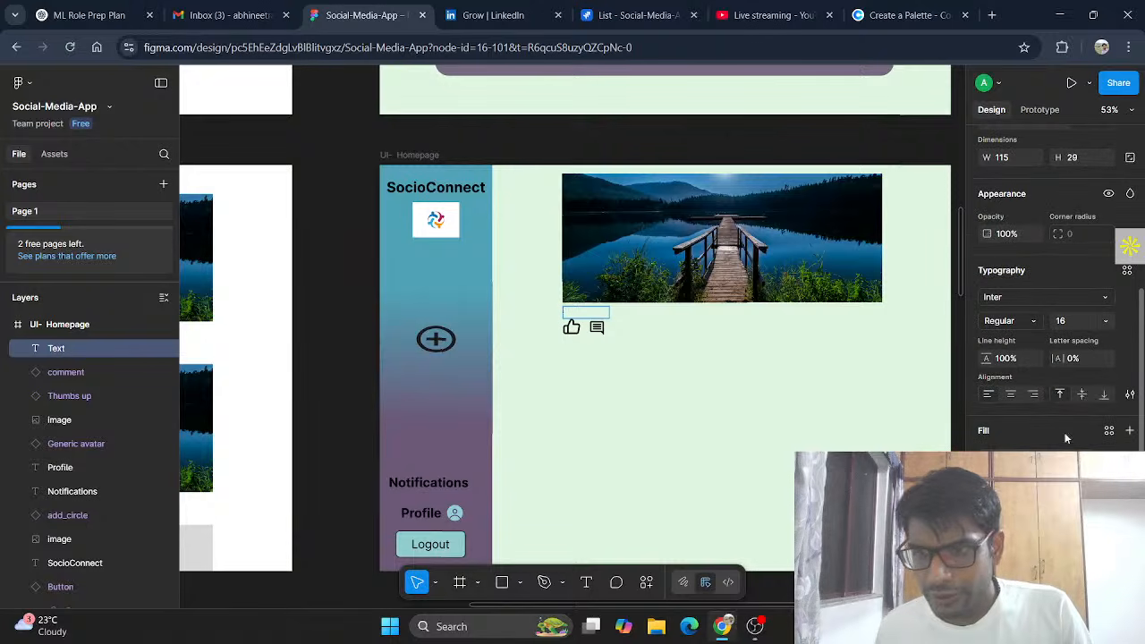
click(1084, 395)
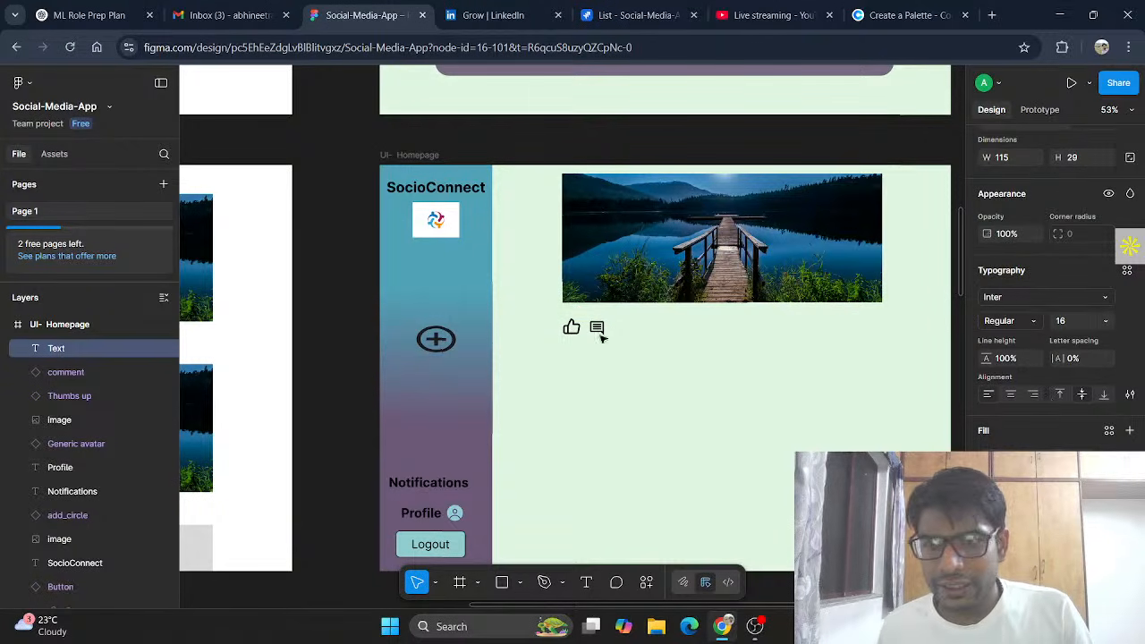
text(J)
key(BackSpace)
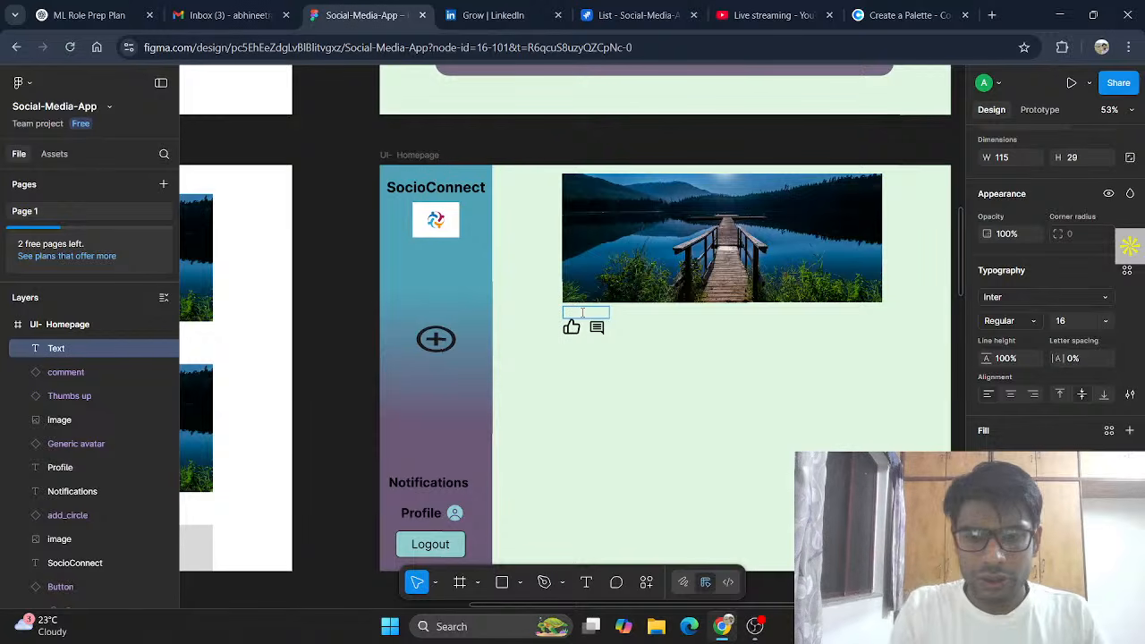
click(1038, 323)
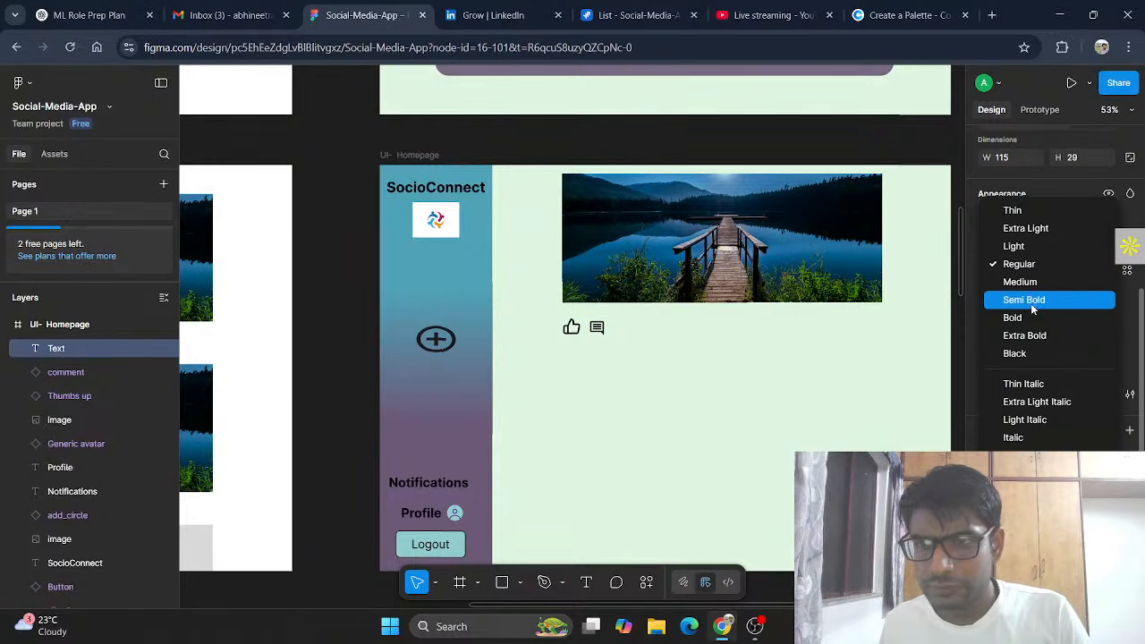
click(1031, 304)
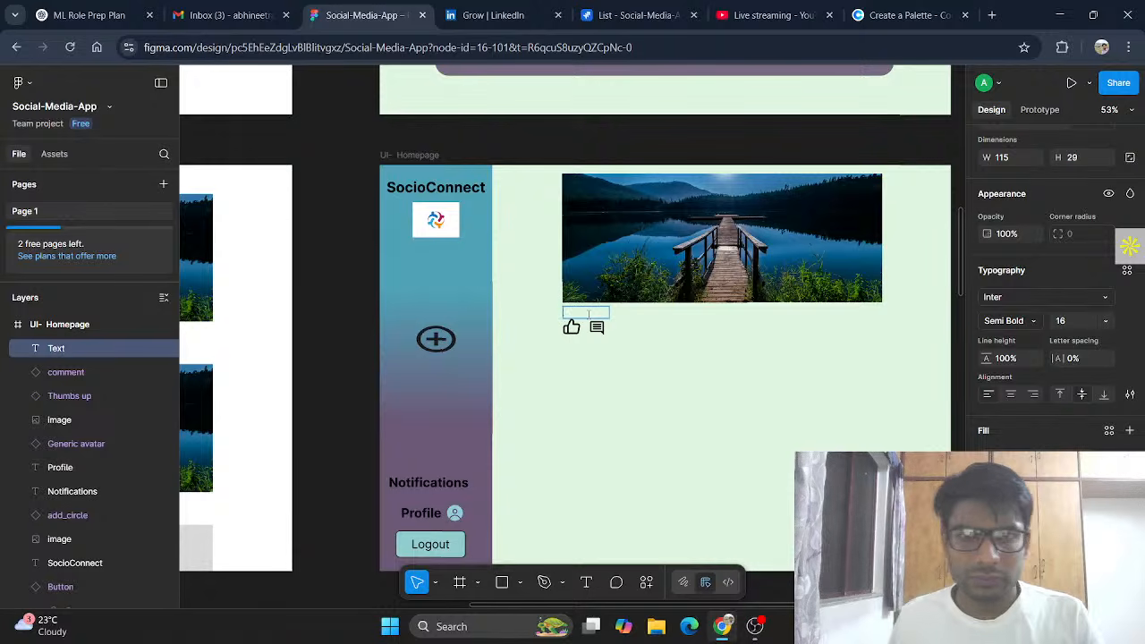
Step: Type the caption: the poster's name followed by 'This is'
text(Jack)
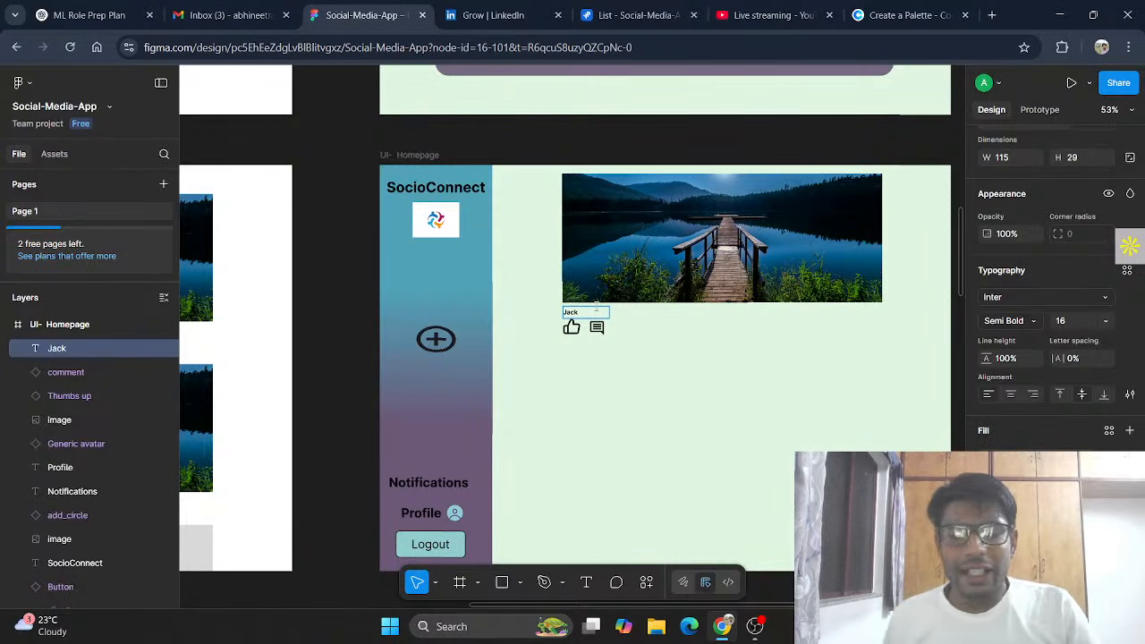
text(i)
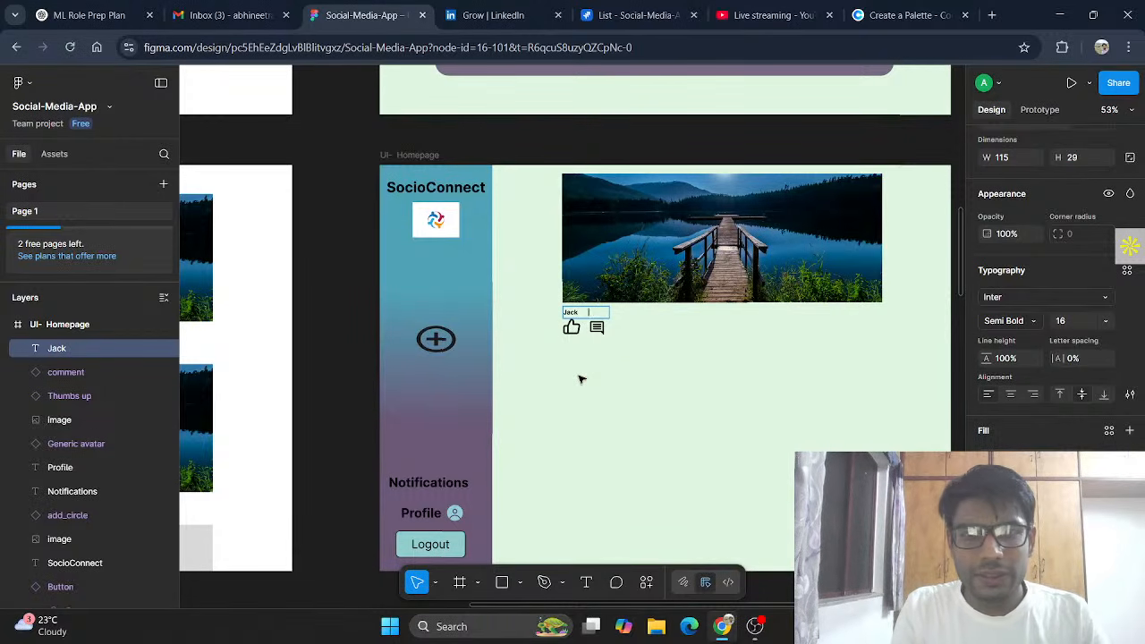
text(His is)
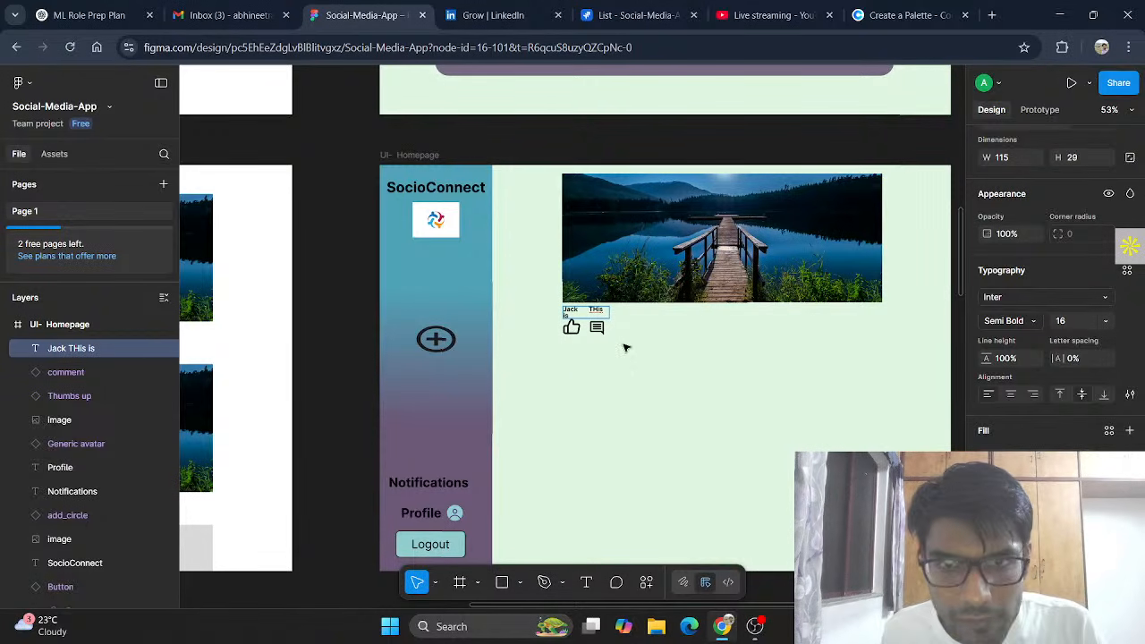
key(BackSpace)
text(h)
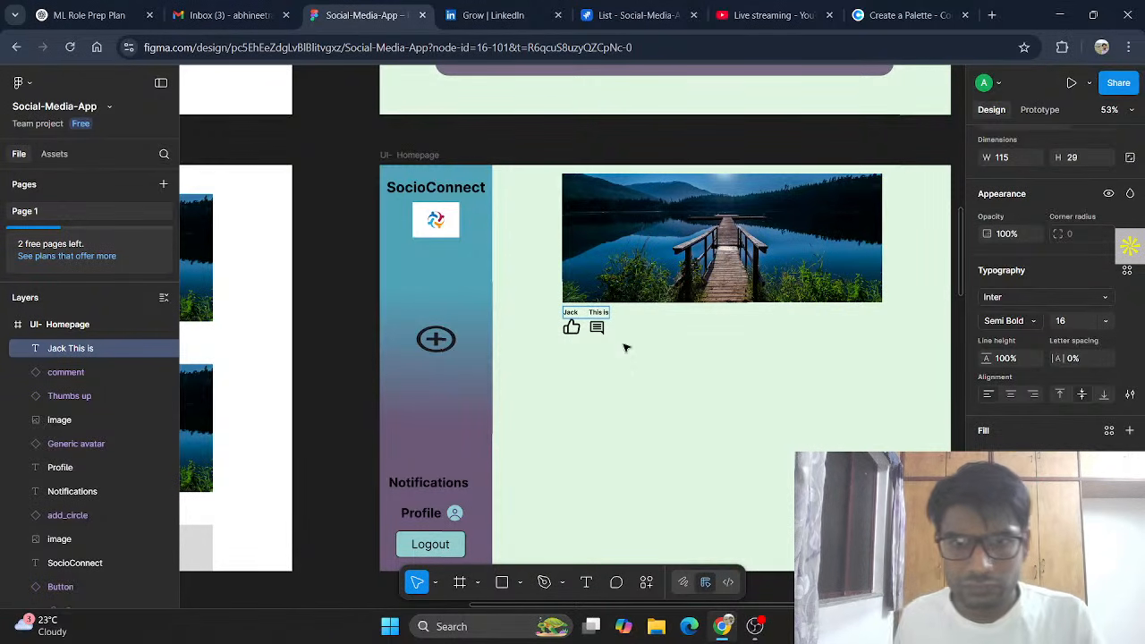
key(Escape)
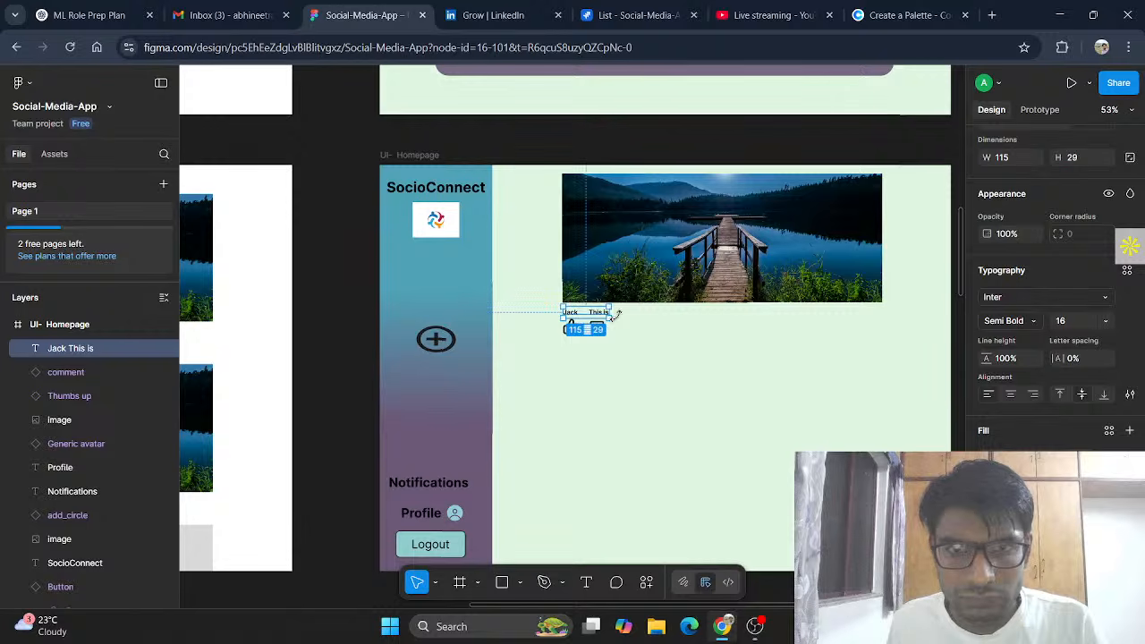
Step: Widen the caption box under the photo and extend the caption with 'the photograph click'
drag(612, 313, 823, 312)
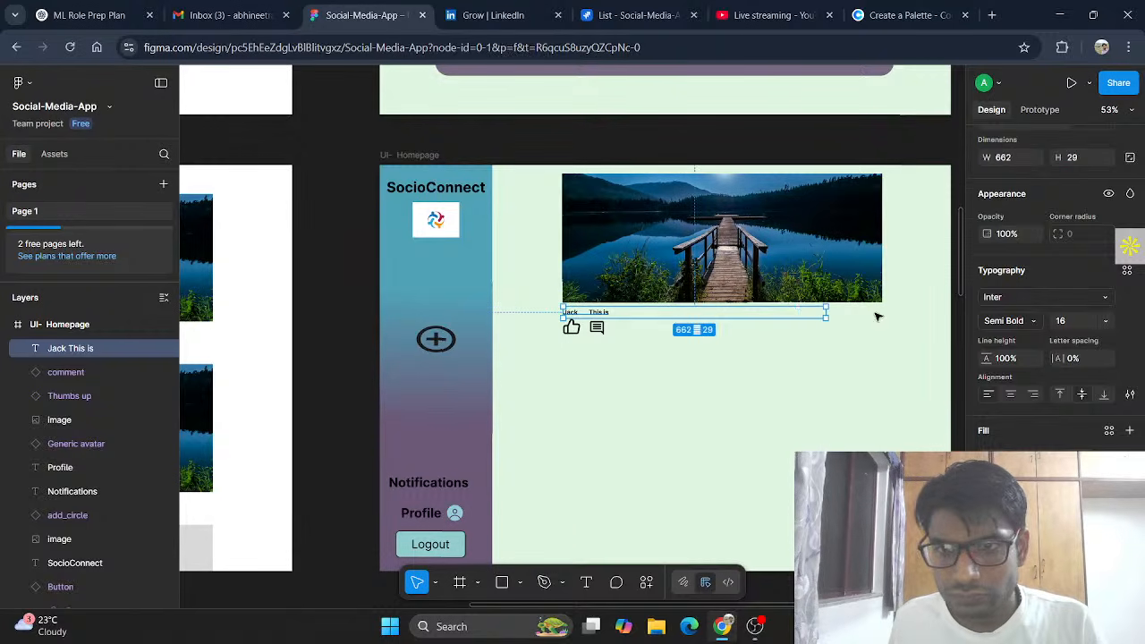
click(874, 314)
click(605, 312)
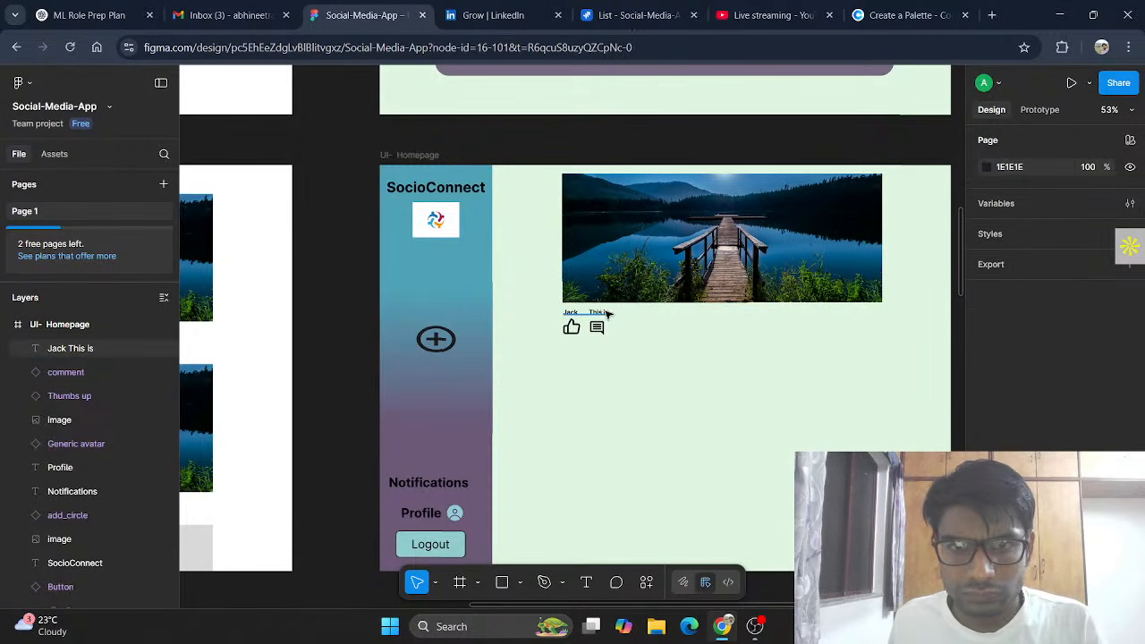
click(711, 312)
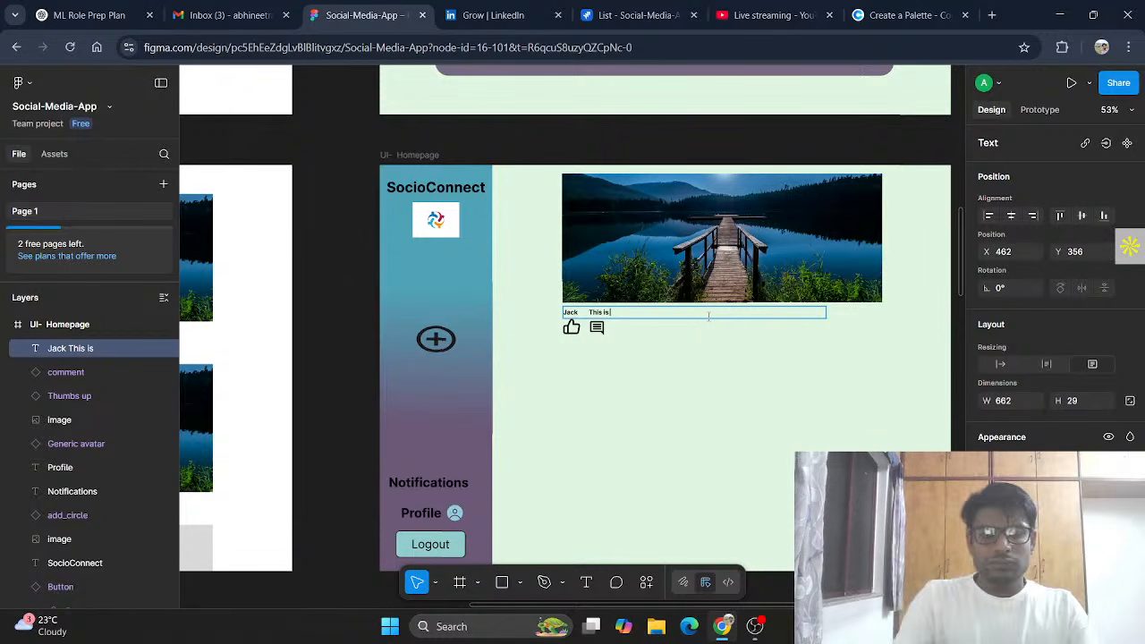
text(the ph)
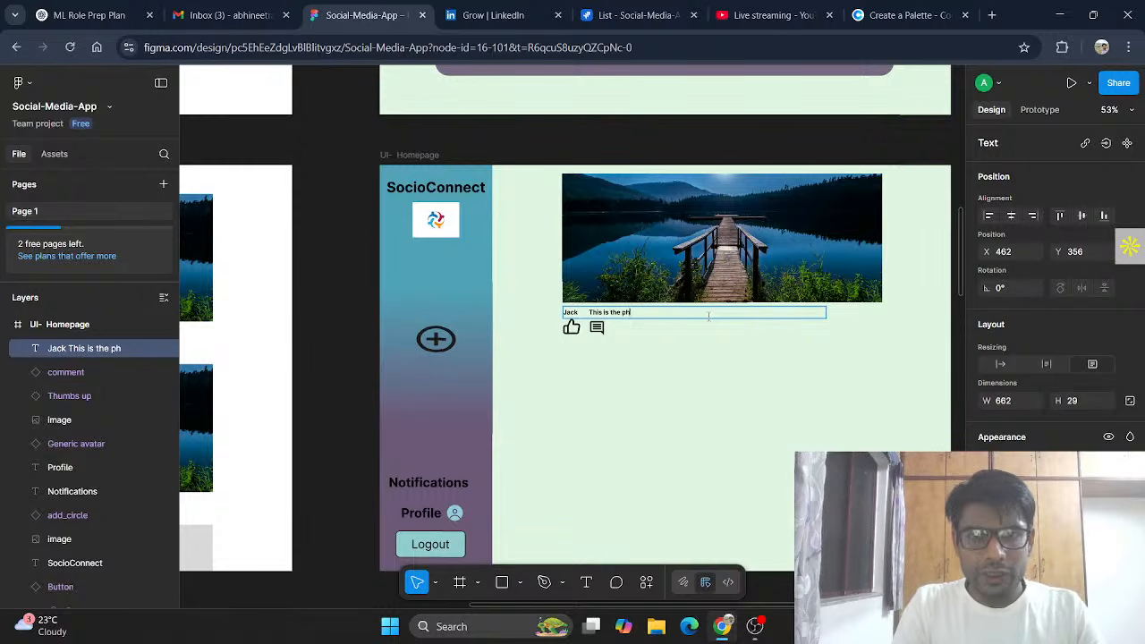
text(otogr)
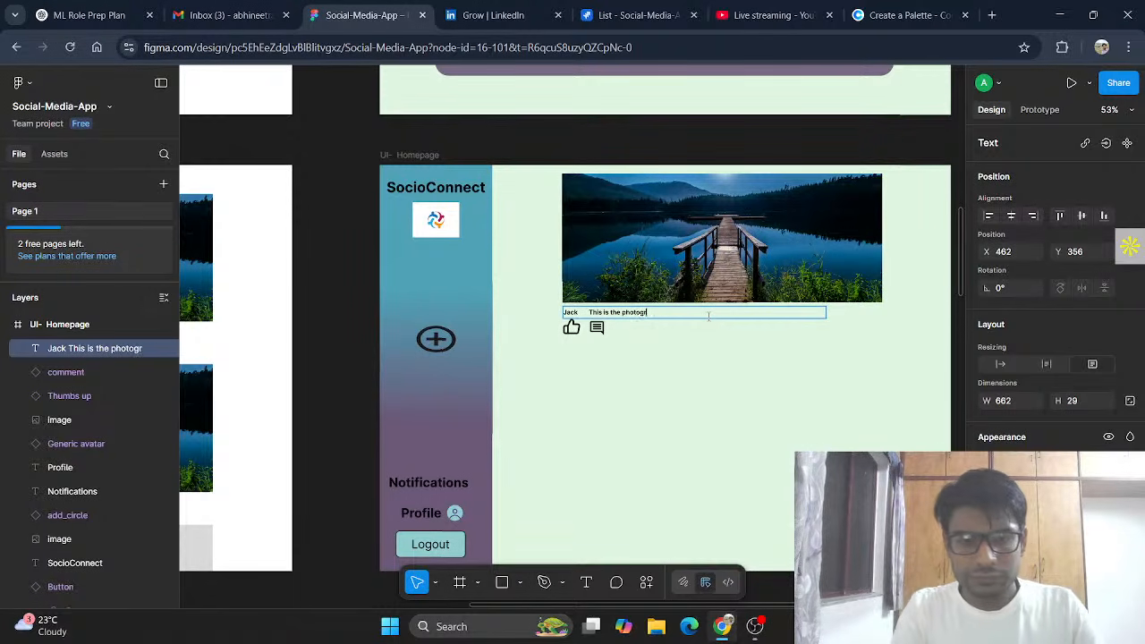
text(aph)
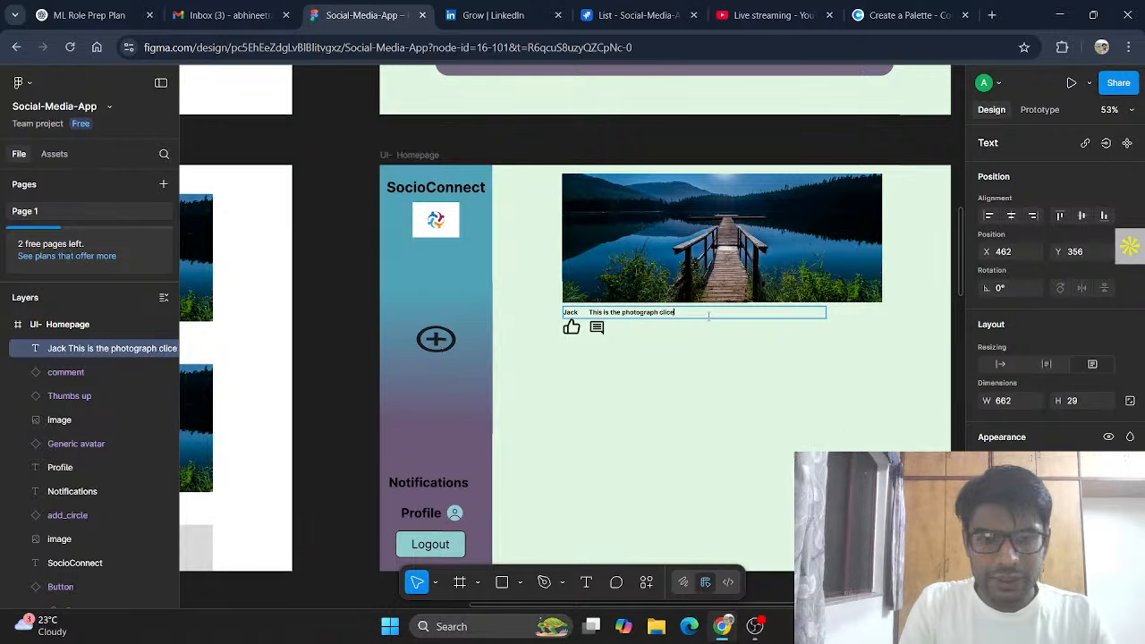
text(clicked by ...more)
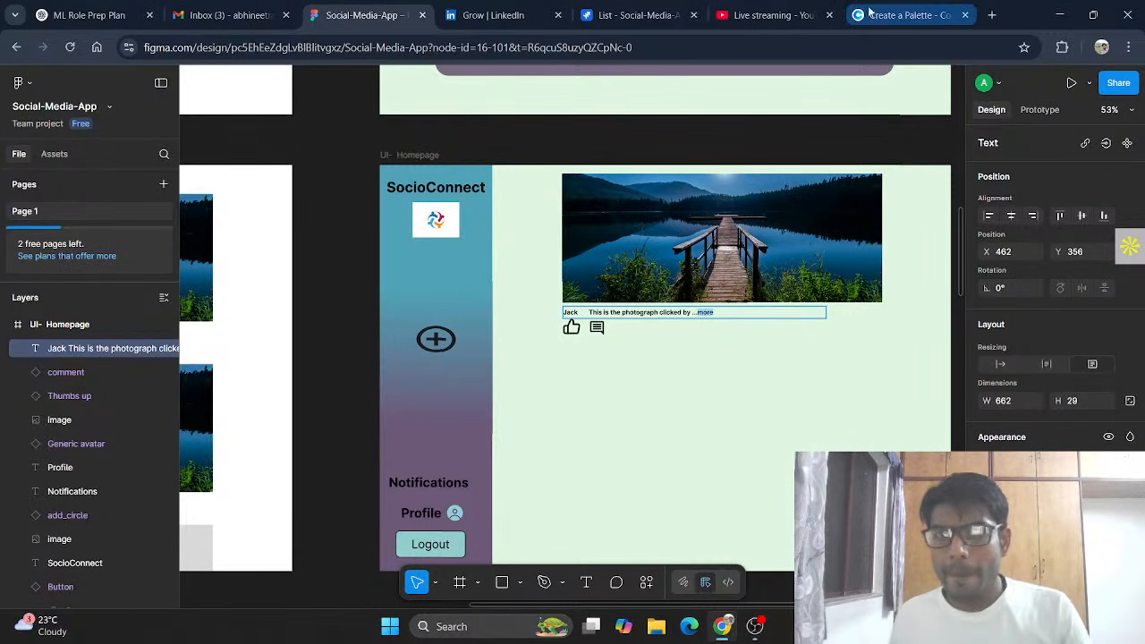
Step: Copy the dark grey-blue hex code 3C474B from the Coolors palette and return to Figma
click(906, 16)
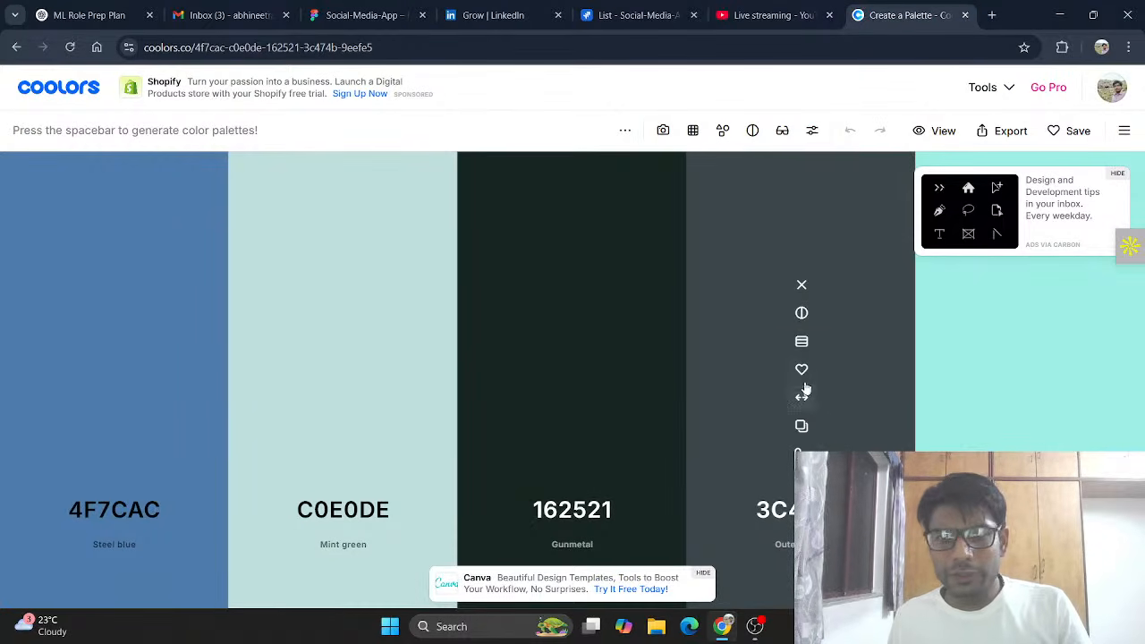
click(802, 426)
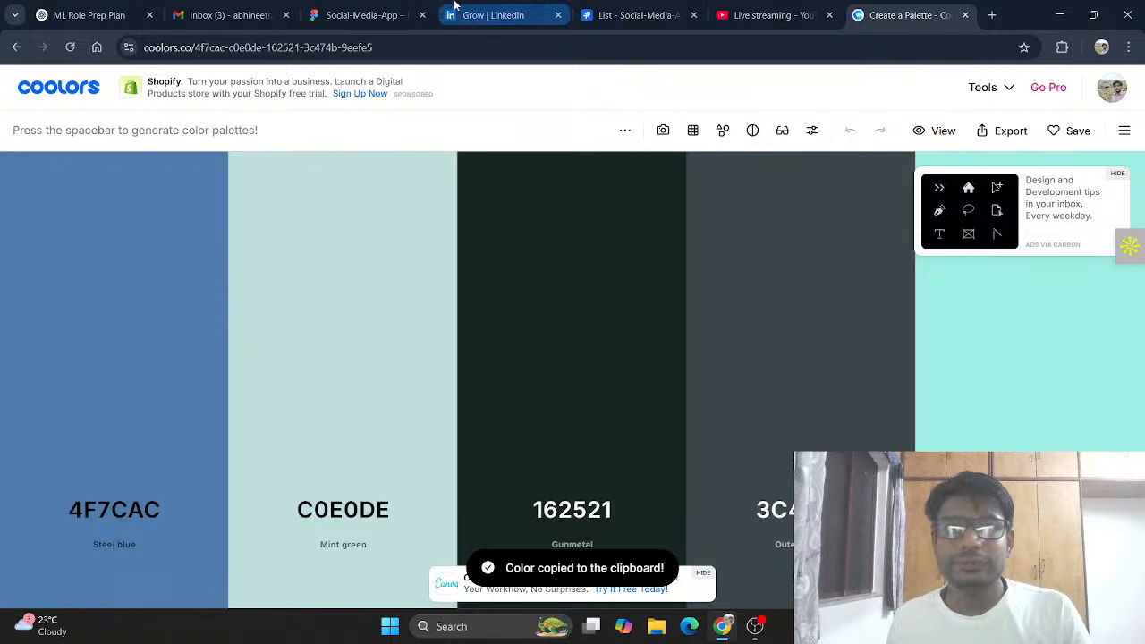
click(358, 14)
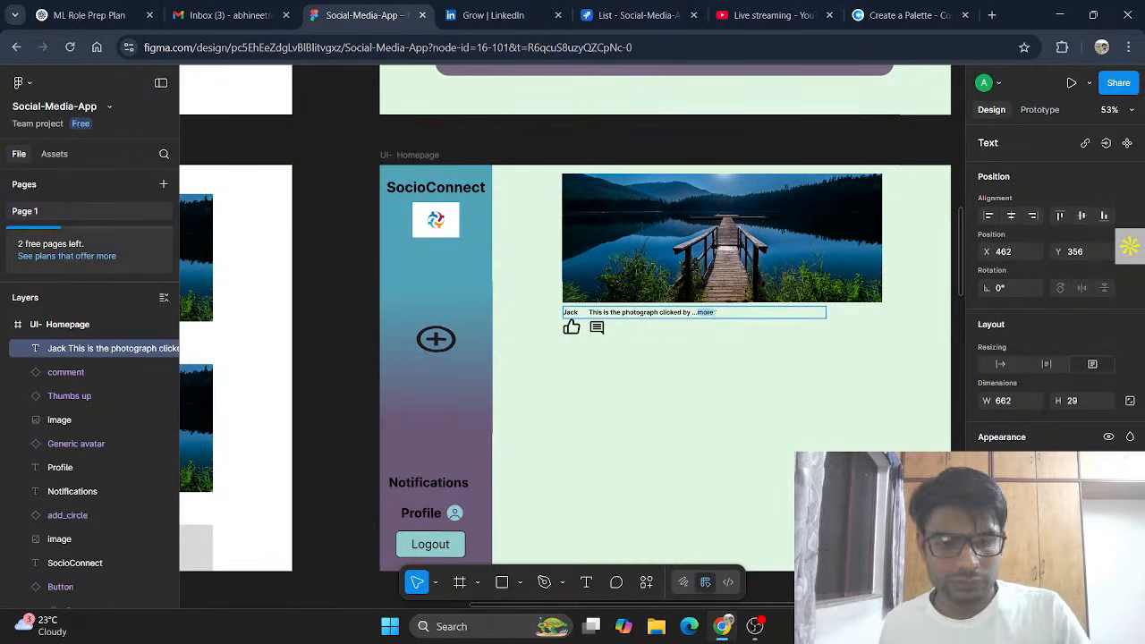
Step: Undo the accidental paste and colour the caption's 'more' link dark grey-blue
key(ctrl+v)
key(ctrl+z)
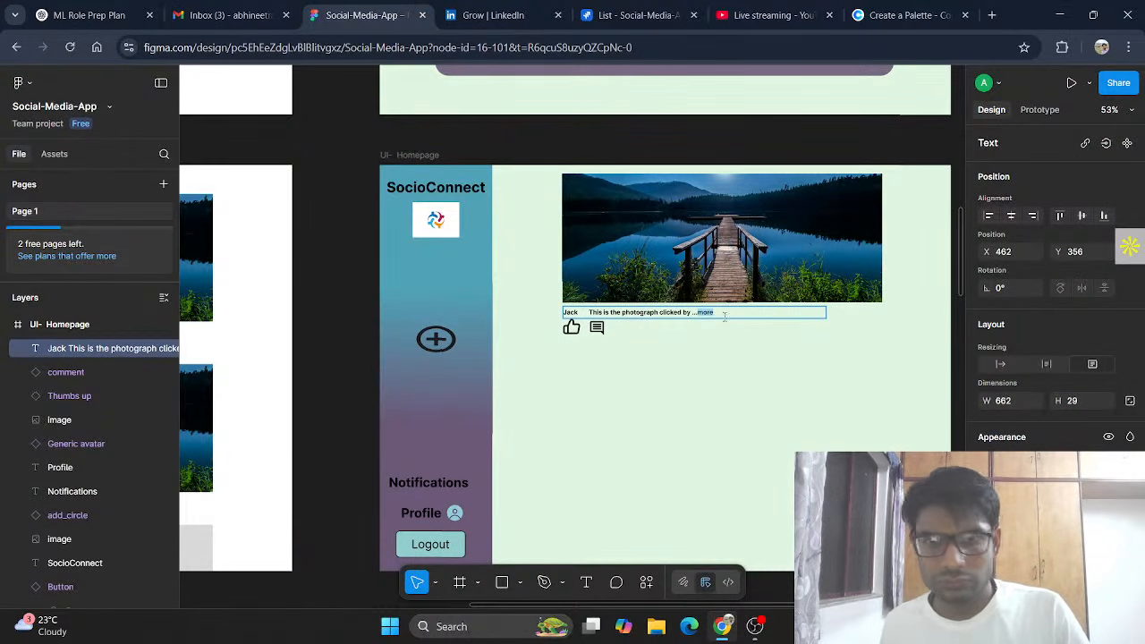
scroll(1131, 246, down, 3)
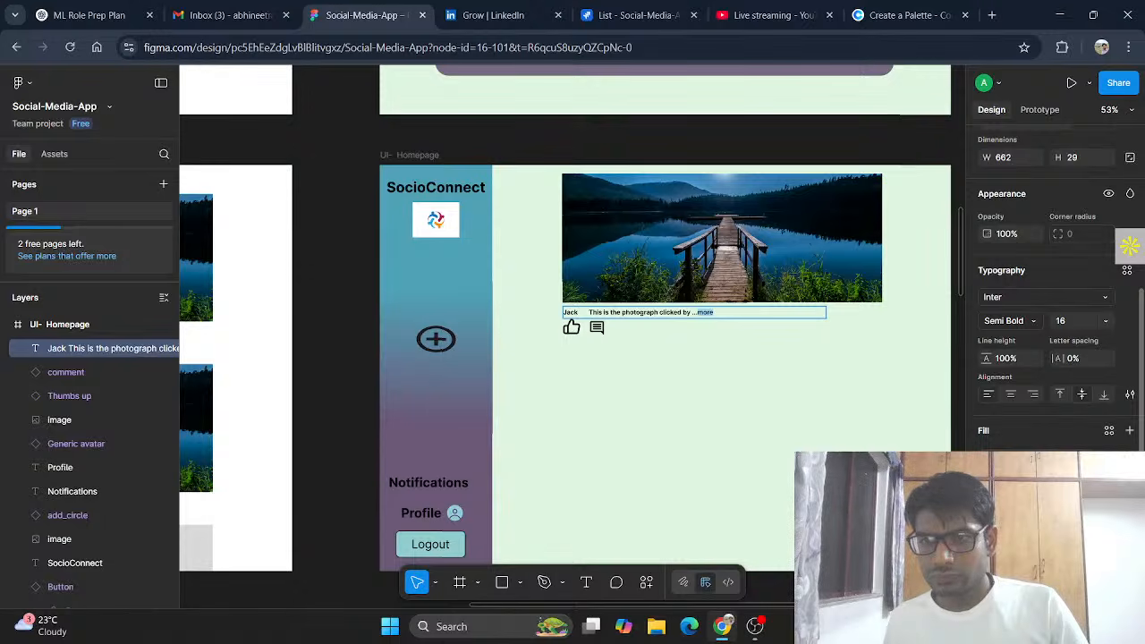
click(988, 457)
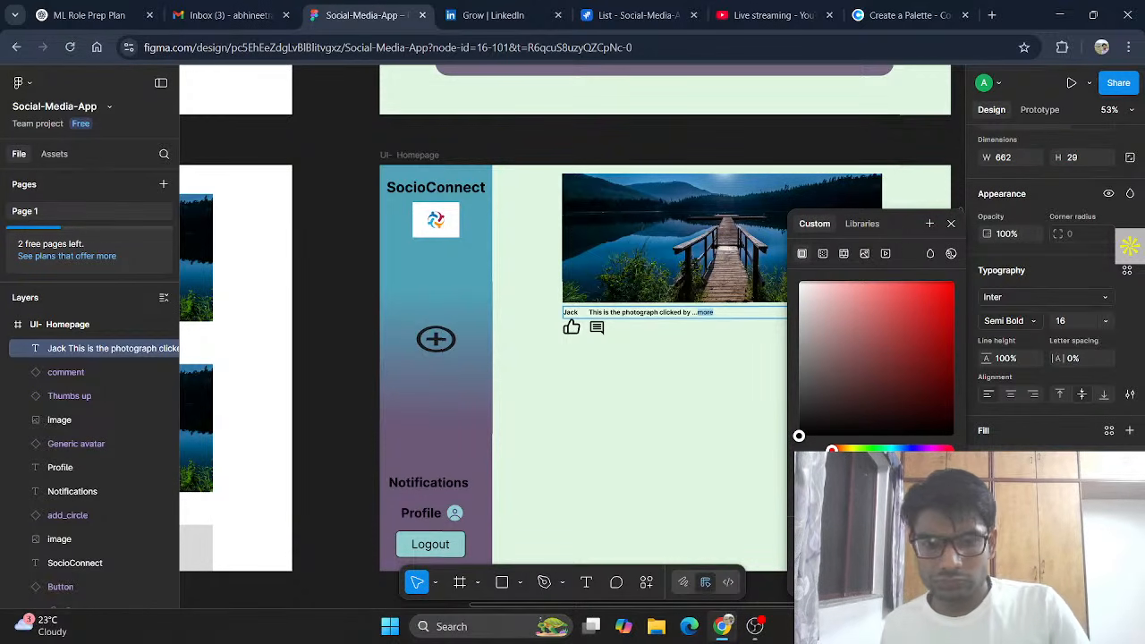
click(861, 562)
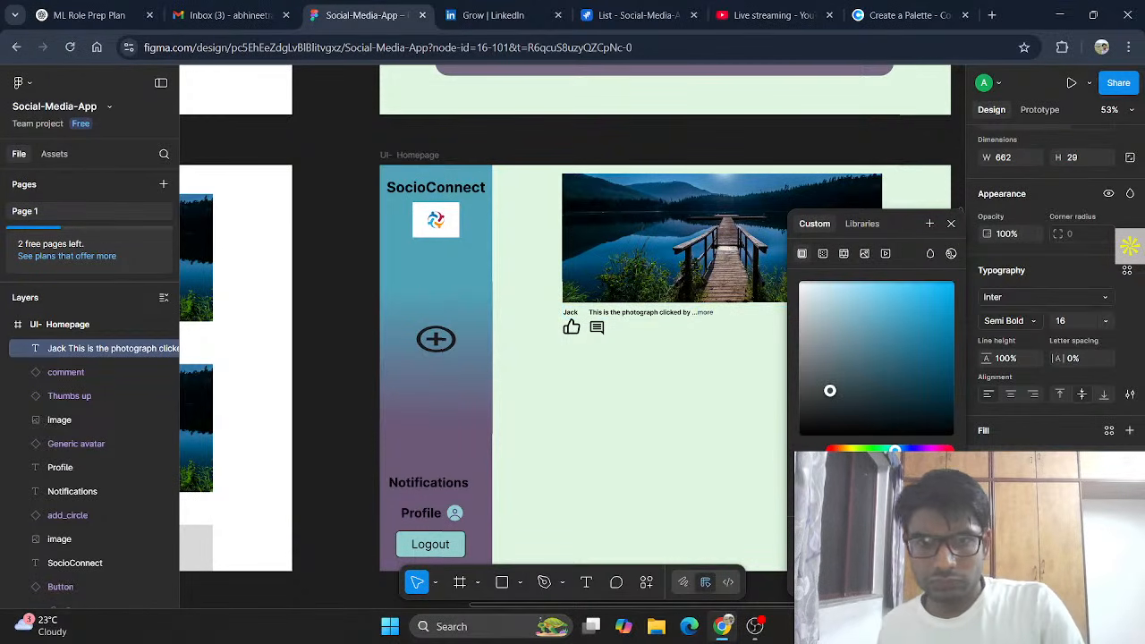
click(951, 224)
Step: Narrow the caption text box from 662 to about 414 wide
click(726, 352)
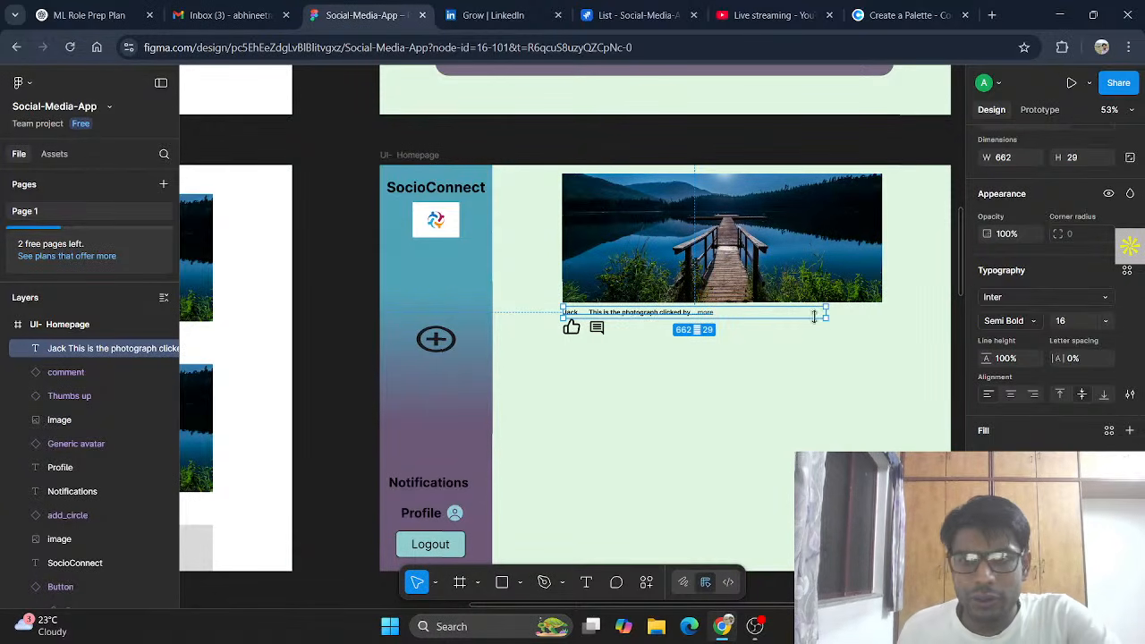
drag(828, 313, 729, 313)
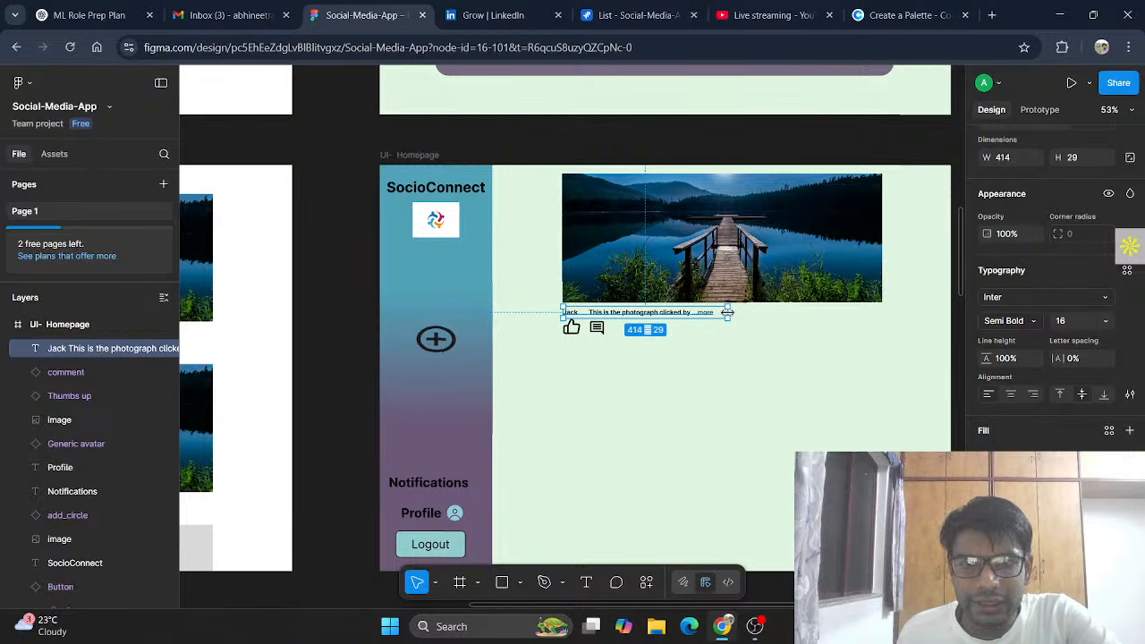
click(769, 380)
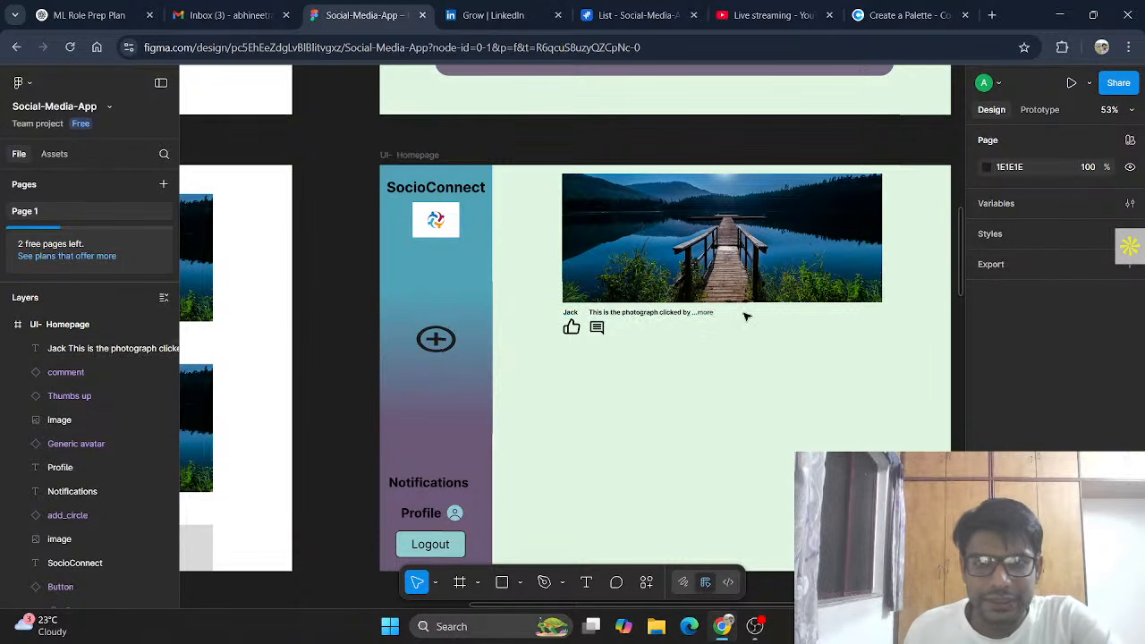
Step: Shrink the thumbs-up and comment icons by their corner handles, bringing the comment icon to 27×27
click(571, 330)
drag(579, 333, 576, 324)
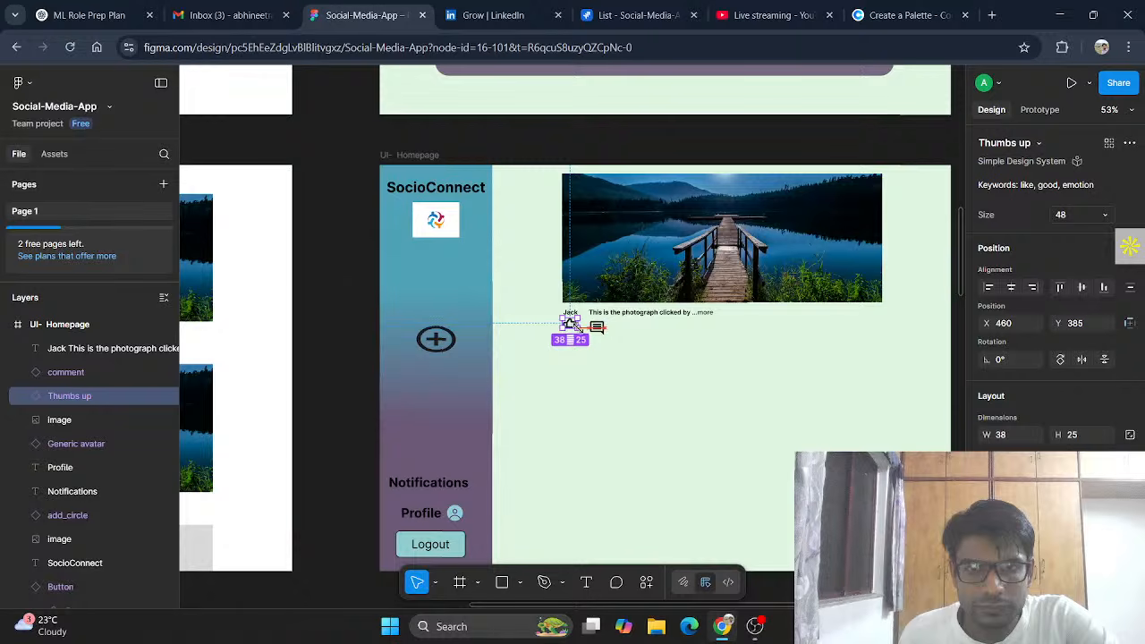
click(597, 328)
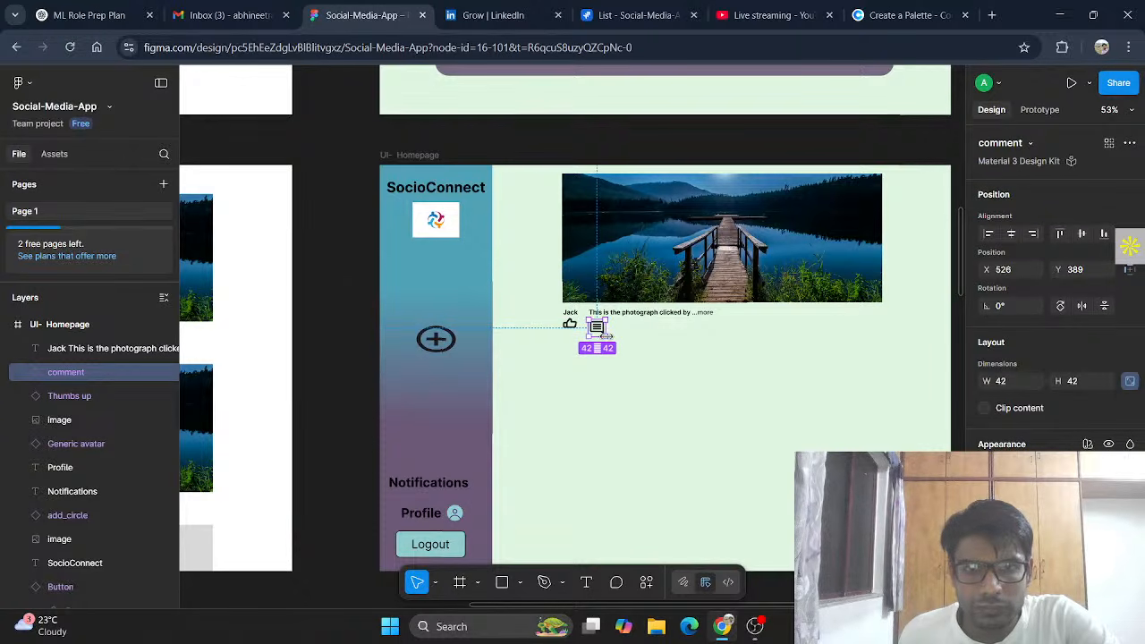
drag(604, 337, 579, 333)
click(577, 329)
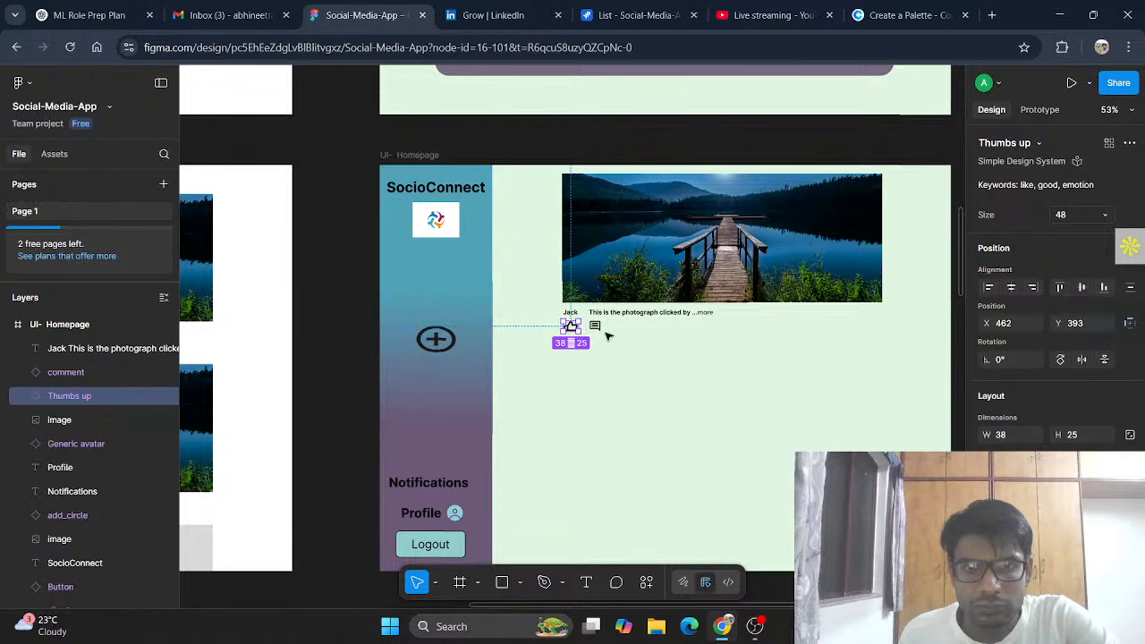
click(650, 365)
click(596, 327)
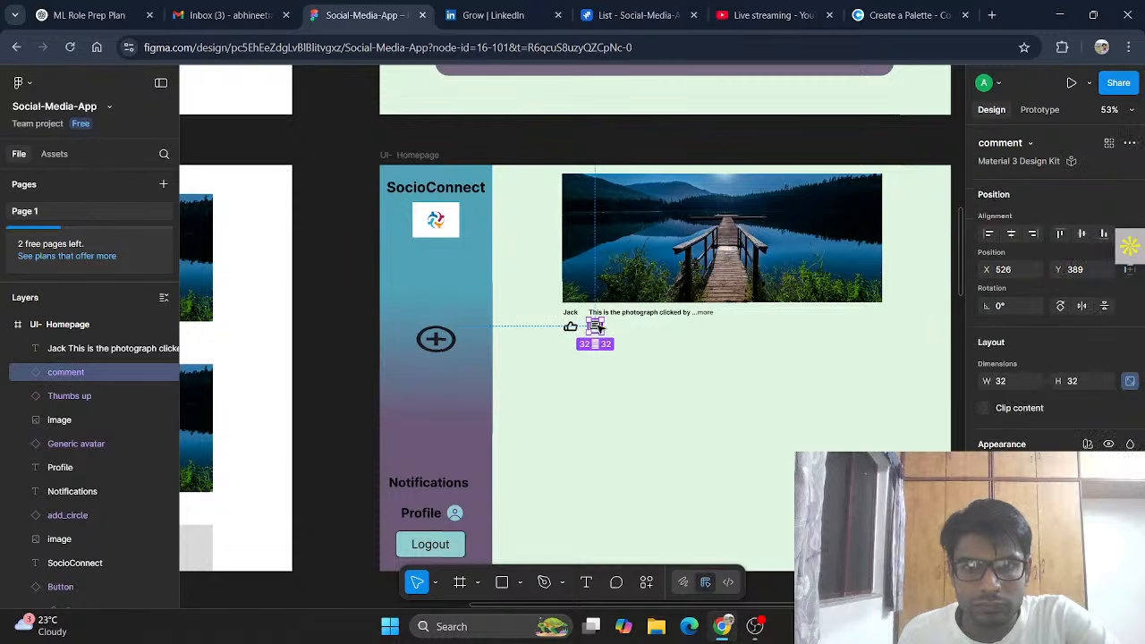
drag(597, 327, 597, 328)
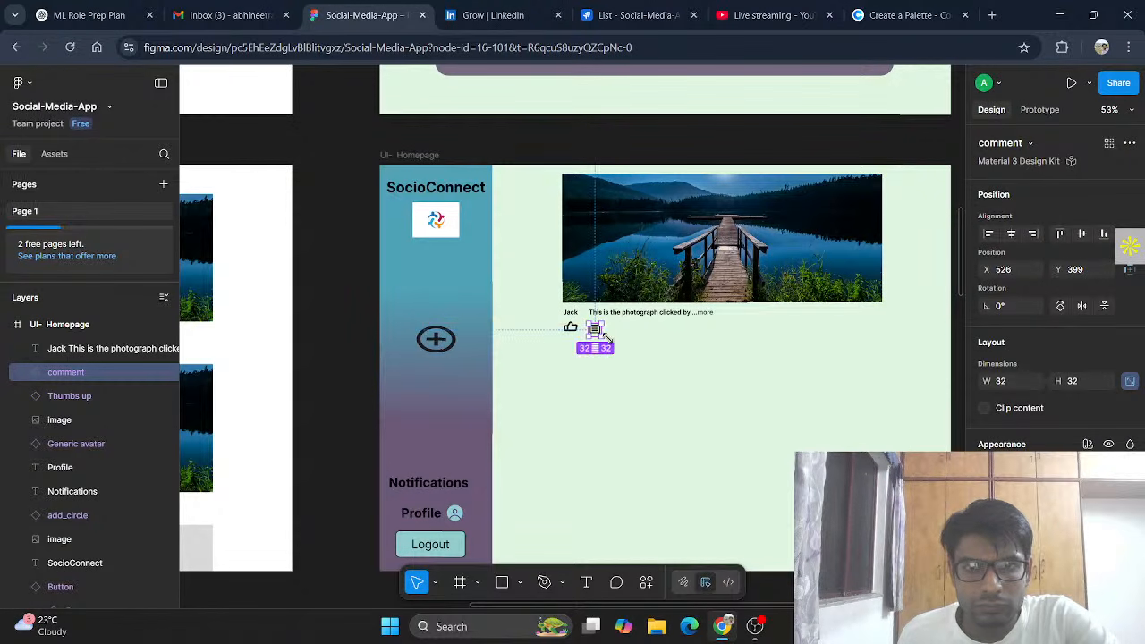
click(665, 389)
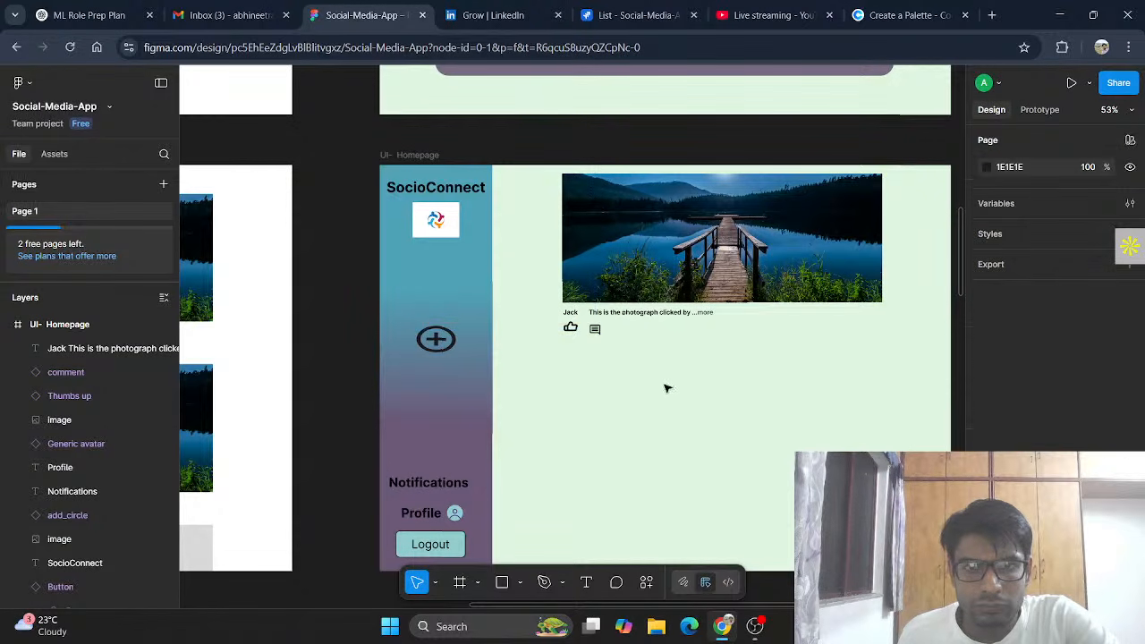
click(597, 329)
drag(599, 333, 596, 327)
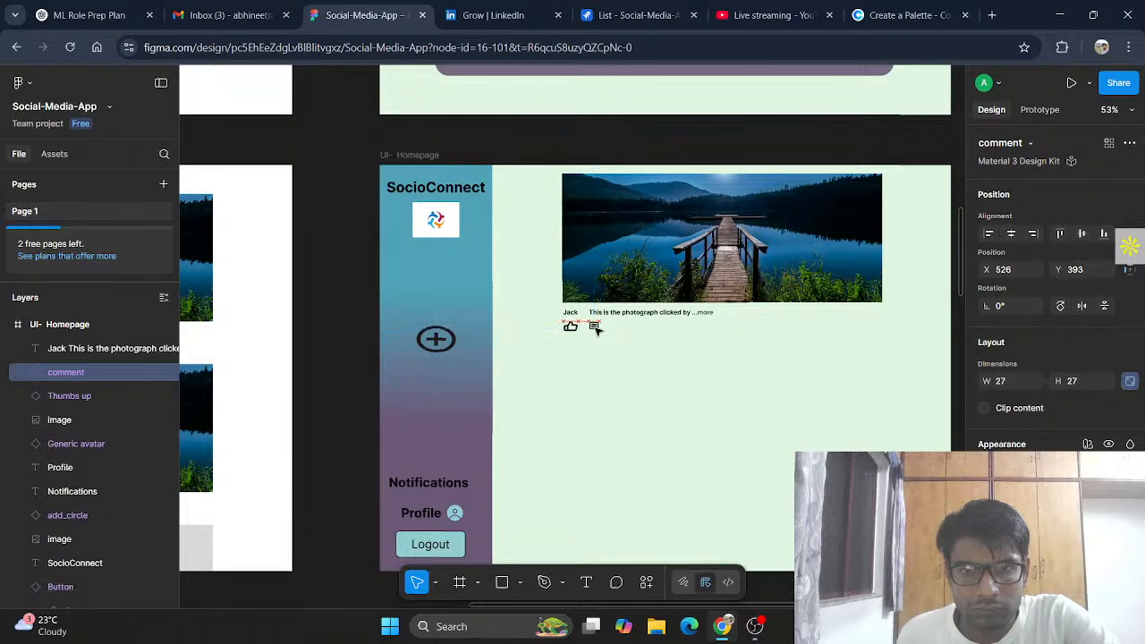
click(635, 359)
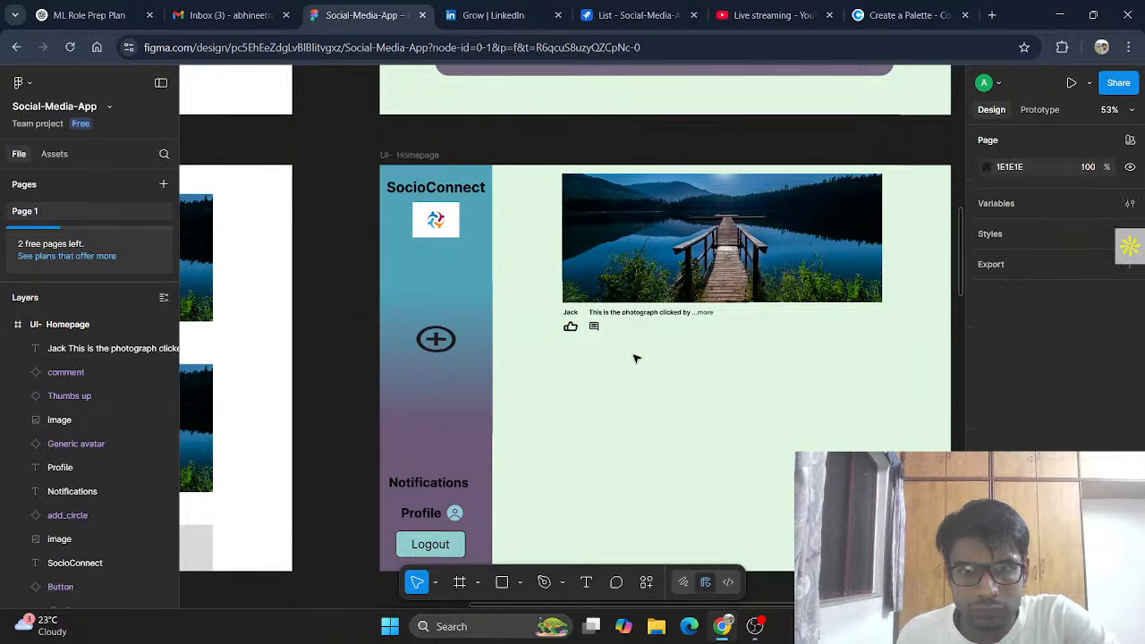
click(594, 328)
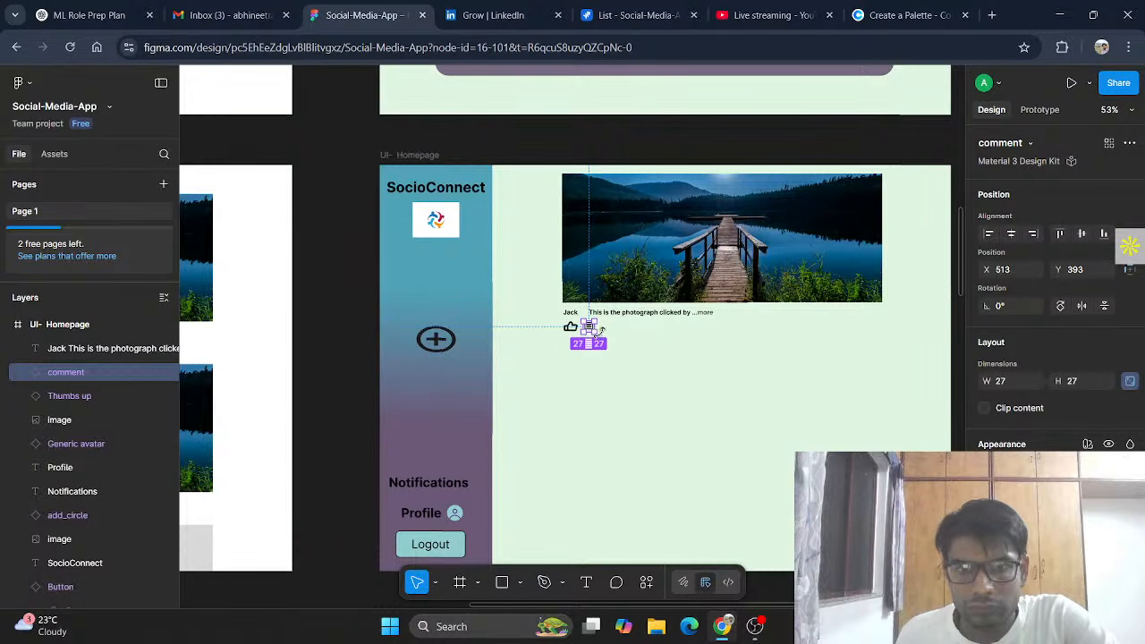
Step: Set the thumbs-up icon's width and height to exactly 27×27
click(572, 328)
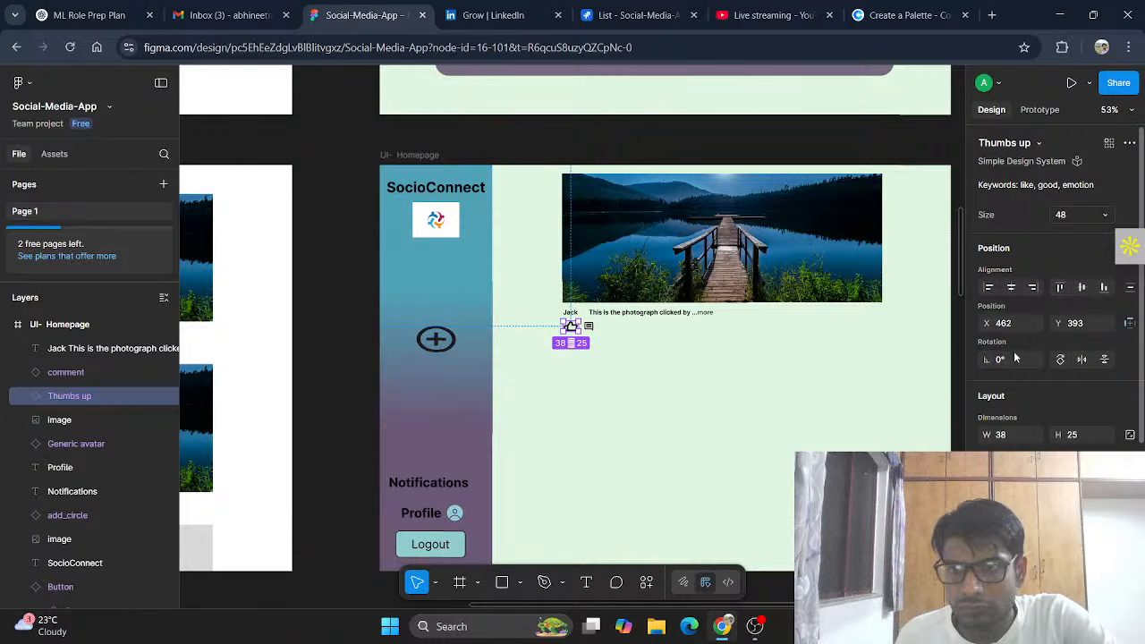
click(1001, 436)
text(27)
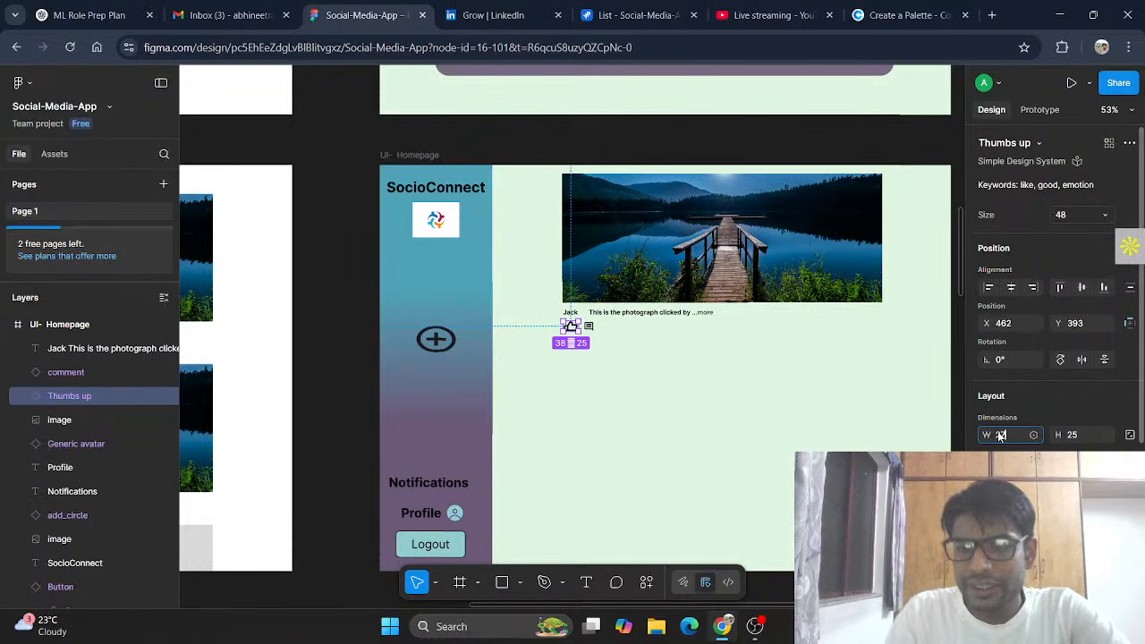
click(1074, 435)
text(27)
key(Return)
click(623, 361)
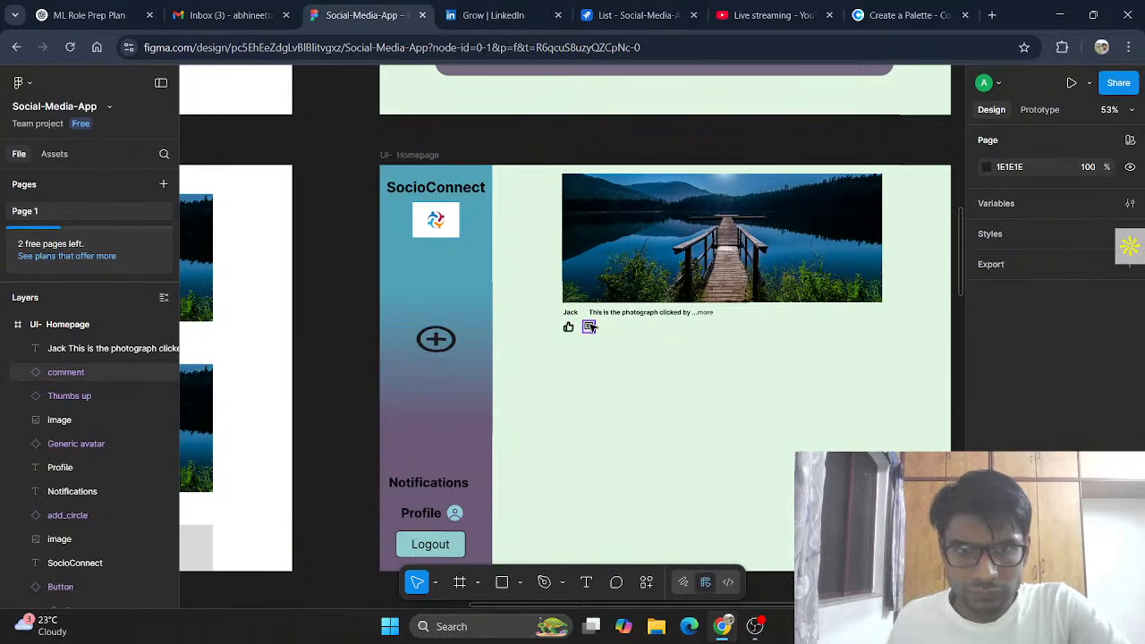
Step: Move the comment icon right beside the thumbs-up, at X 504, Y 399
click(589, 327)
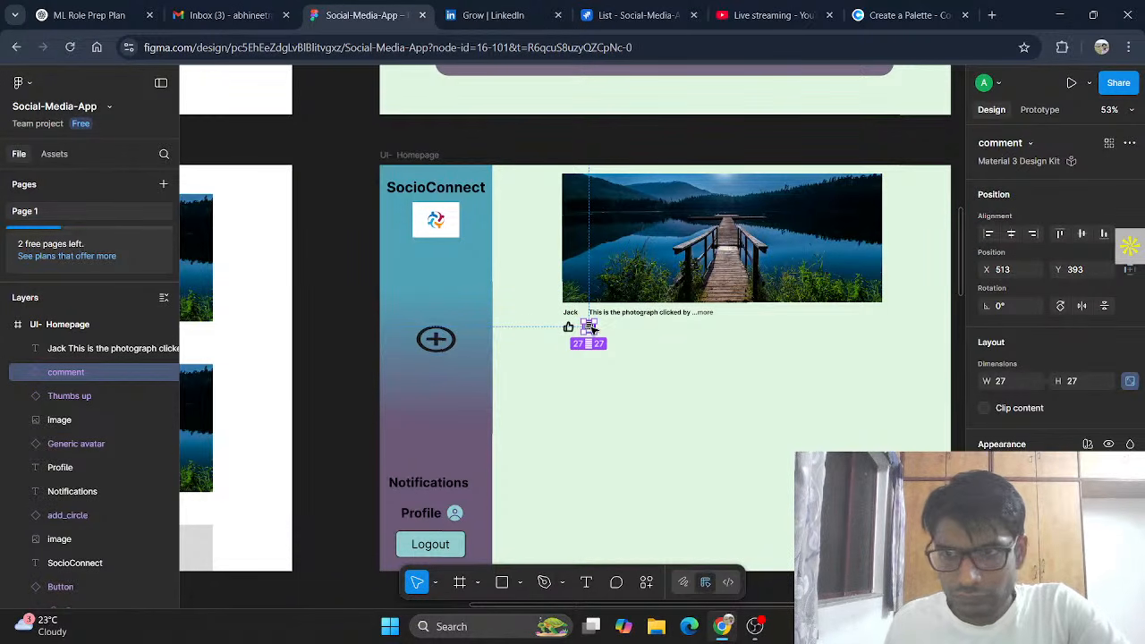
drag(589, 329, 587, 332)
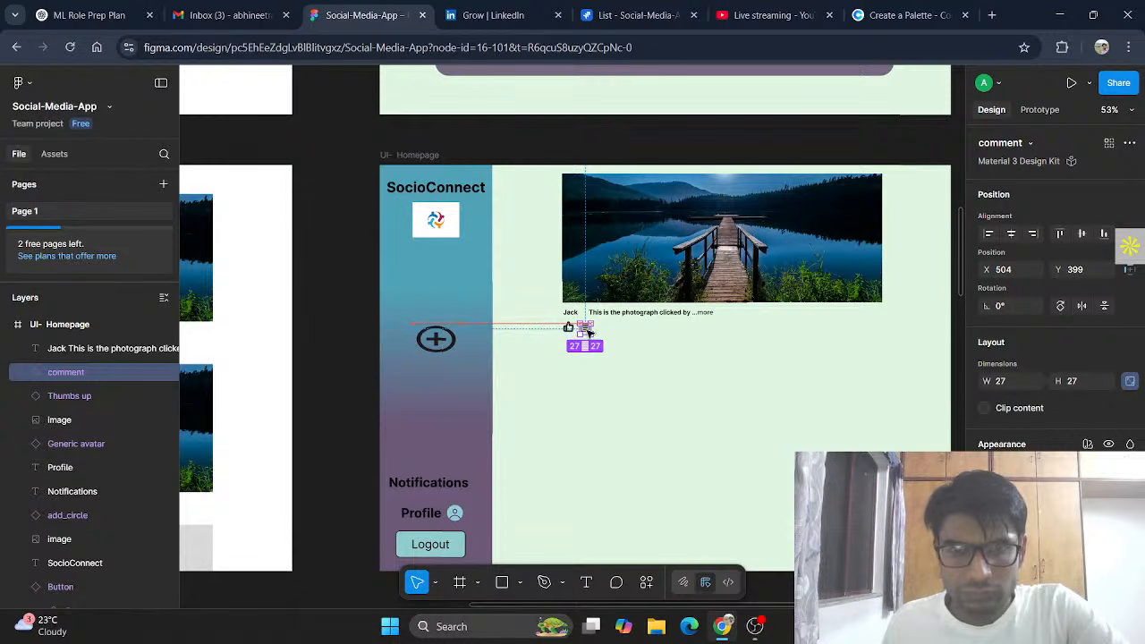
click(688, 358)
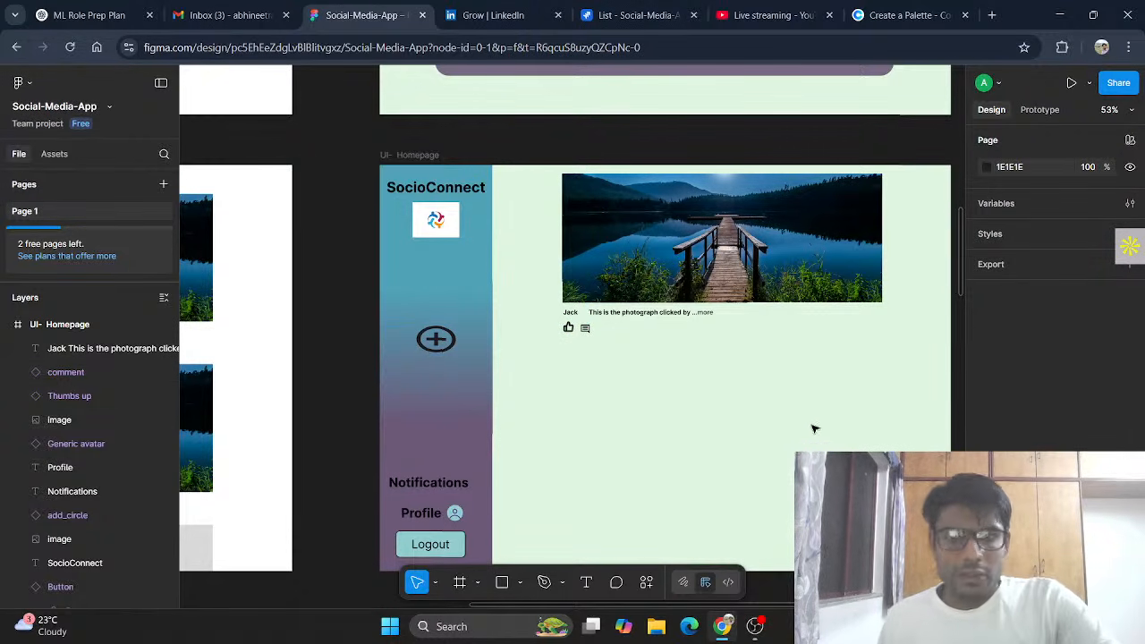
click(540, 179)
Step: Group the lake photo, caption and both icons and name the group 'Post 1'
drag(534, 171, 869, 337)
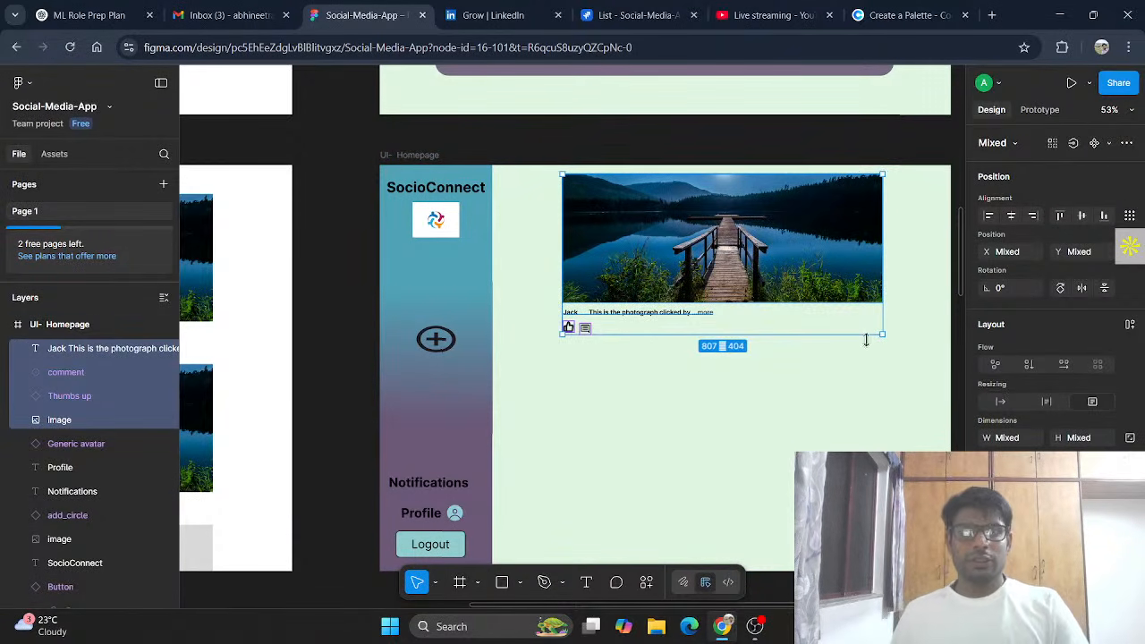
right_click(682, 316)
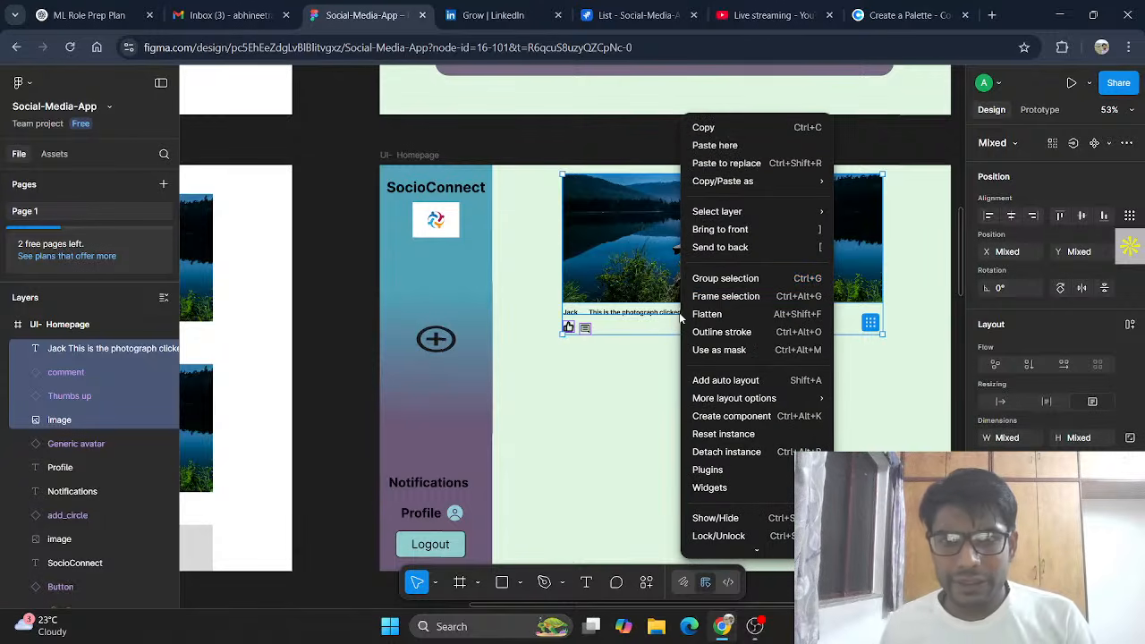
click(727, 278)
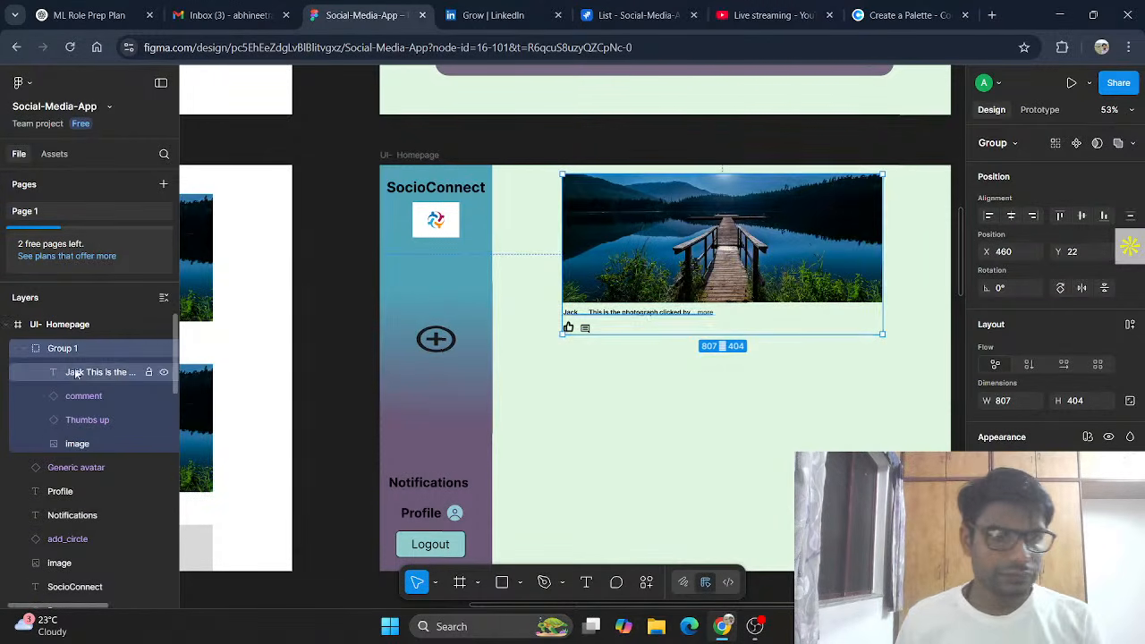
text(Post)
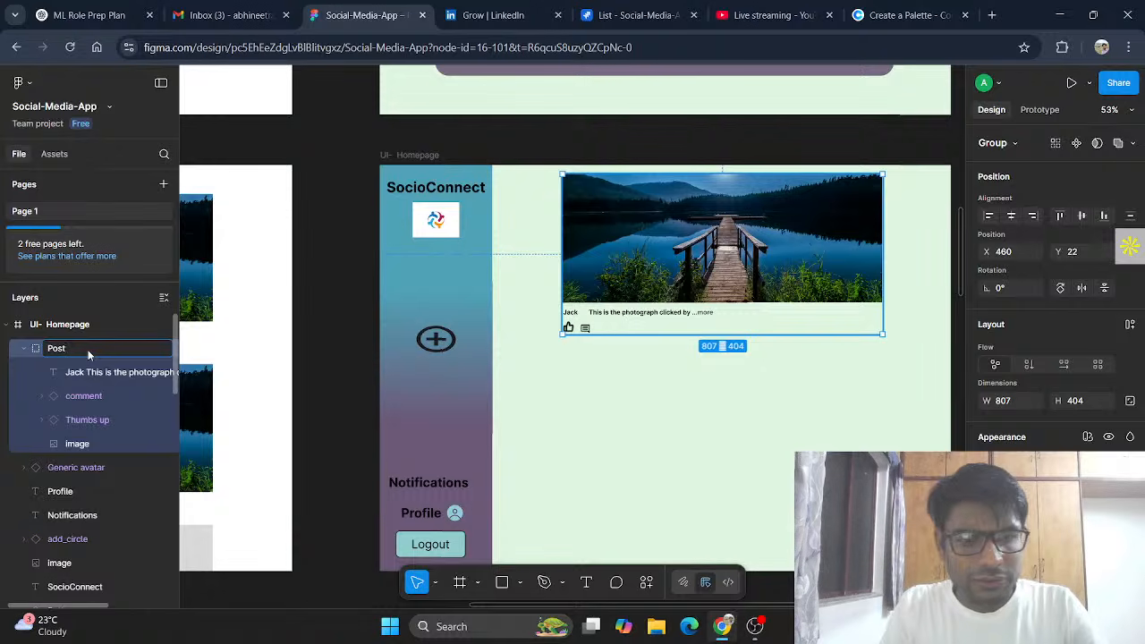
key(Return)
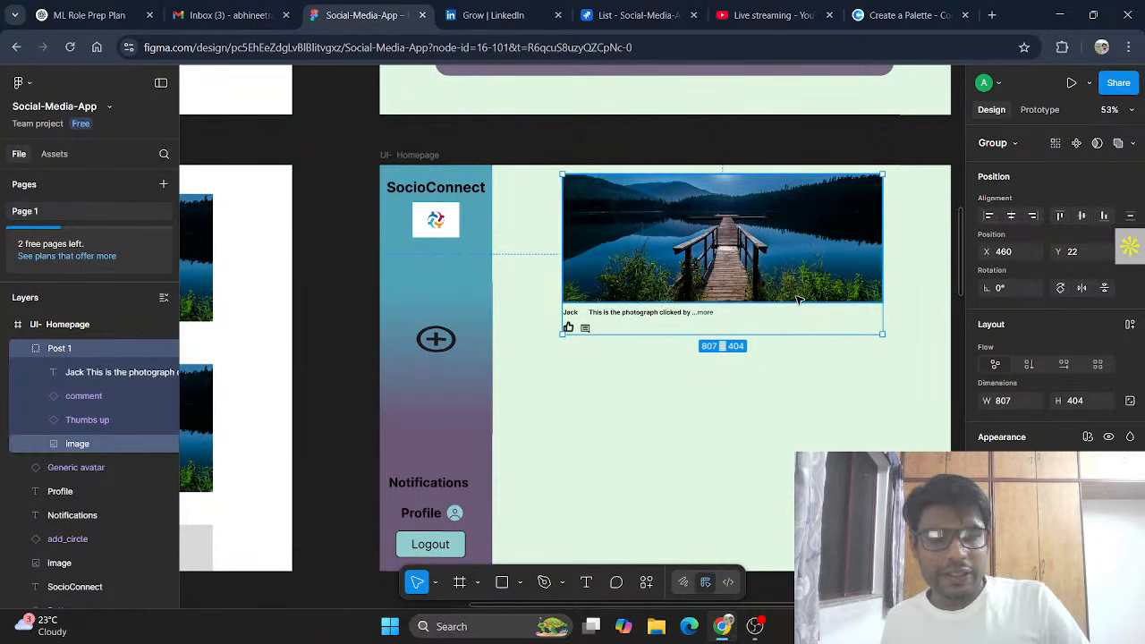
Step: Duplicate Post 1 directly beneath itself to create Post 2
click(799, 407)
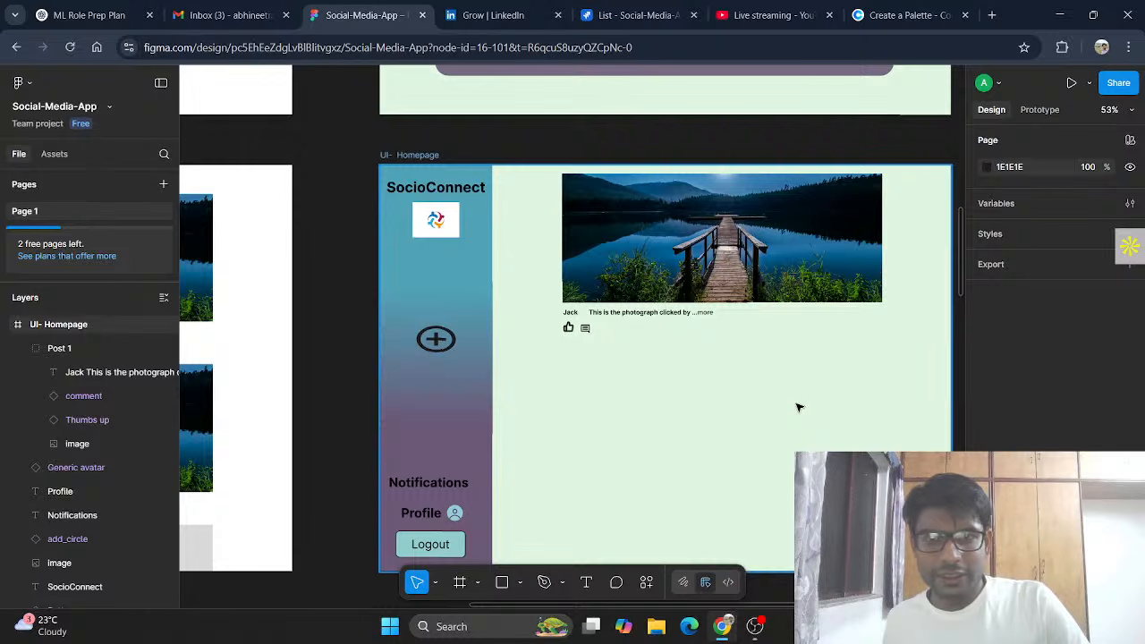
click(732, 295)
drag(730, 295, 729, 460)
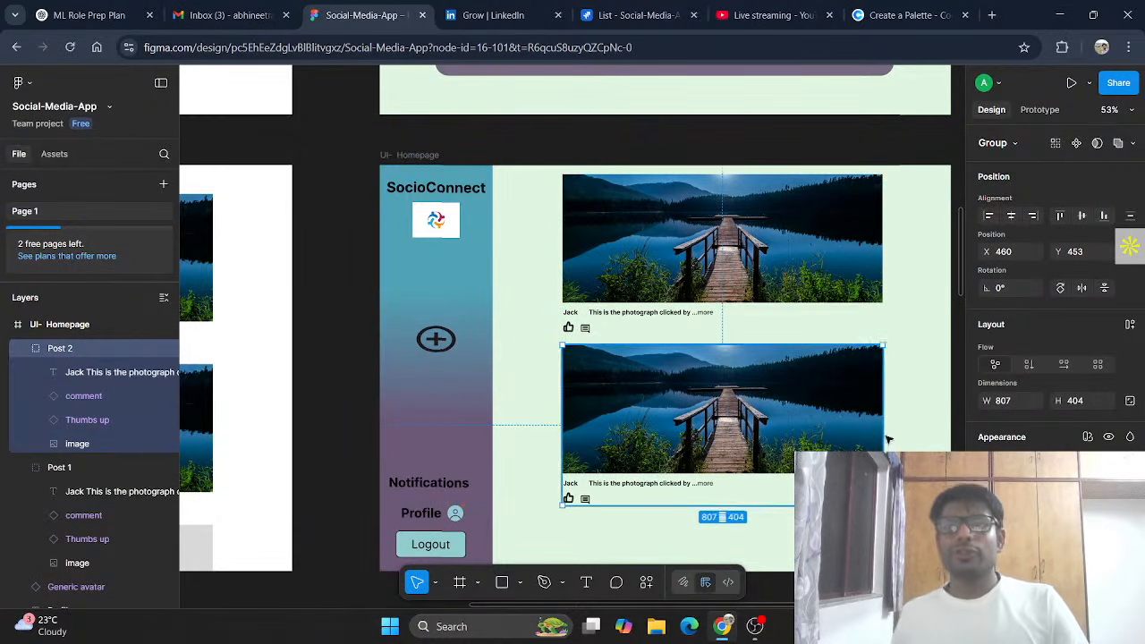
scroll(608, 537, down, 1)
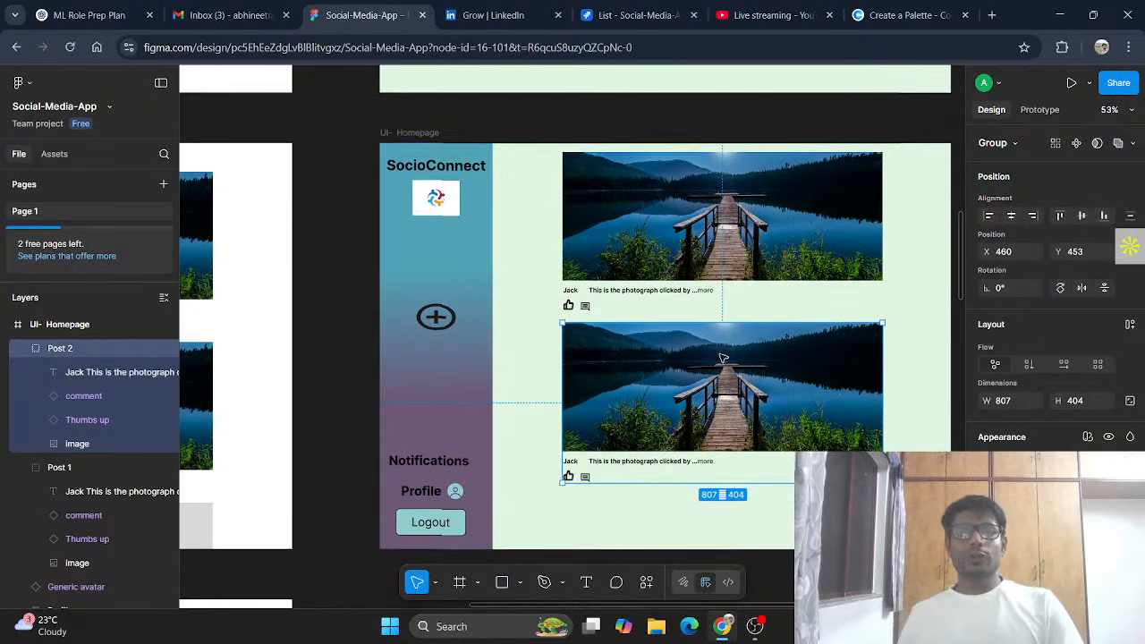
click(732, 537)
Step: Paste a third post card into the UI- Homepage frame and place it below Post 2
click(416, 141)
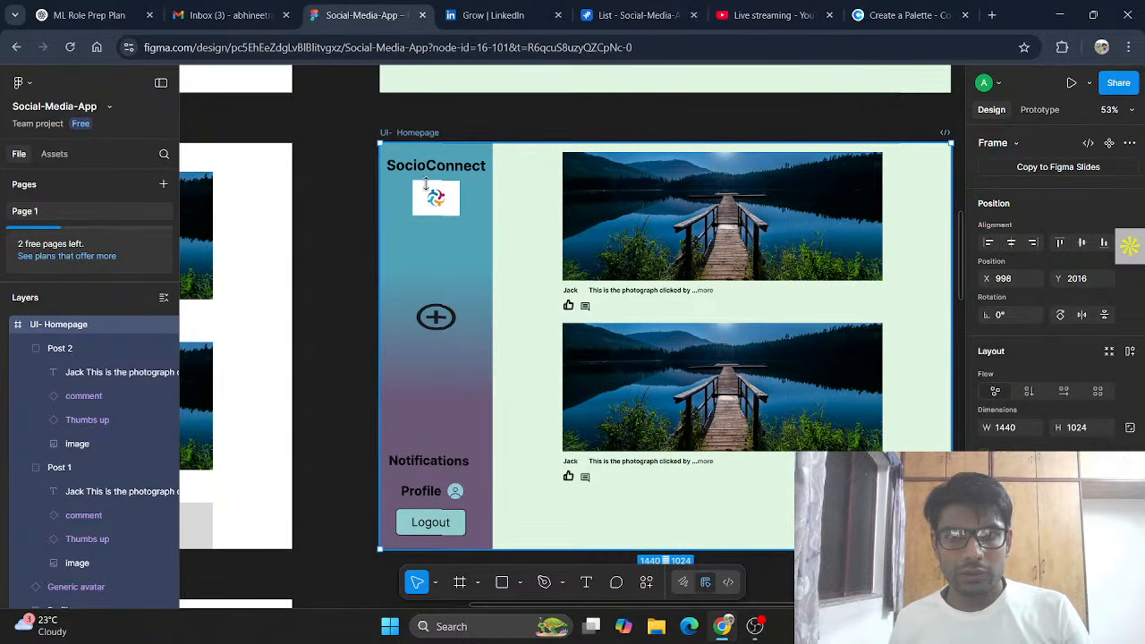
key(ctrl+v)
drag(698, 270, 696, 534)
right_click(733, 526)
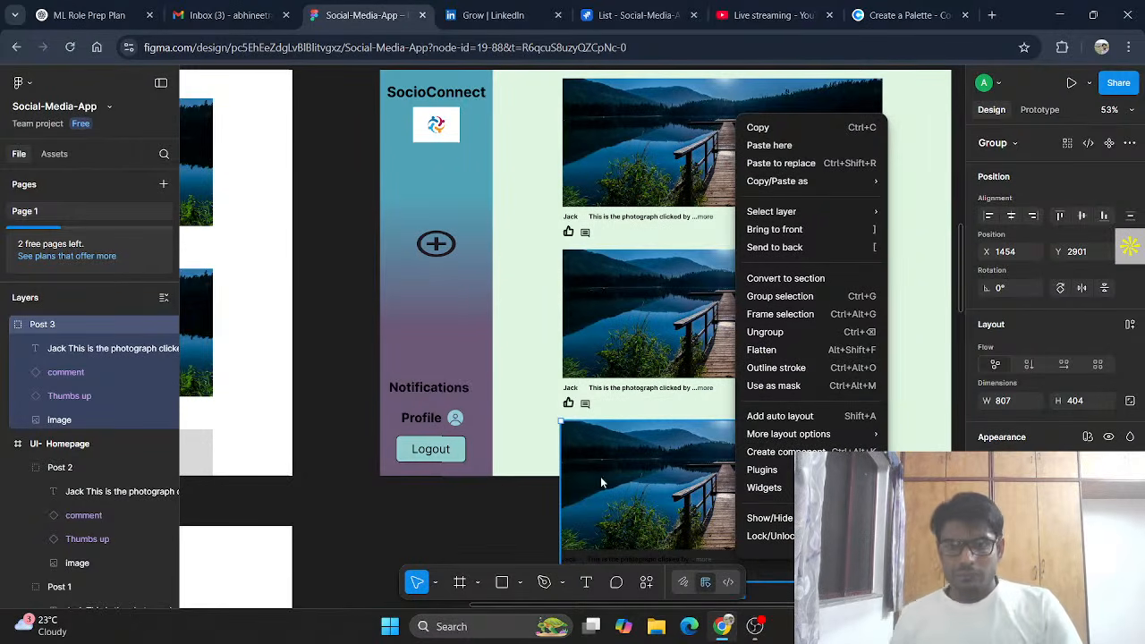
mouse_move(868, 435)
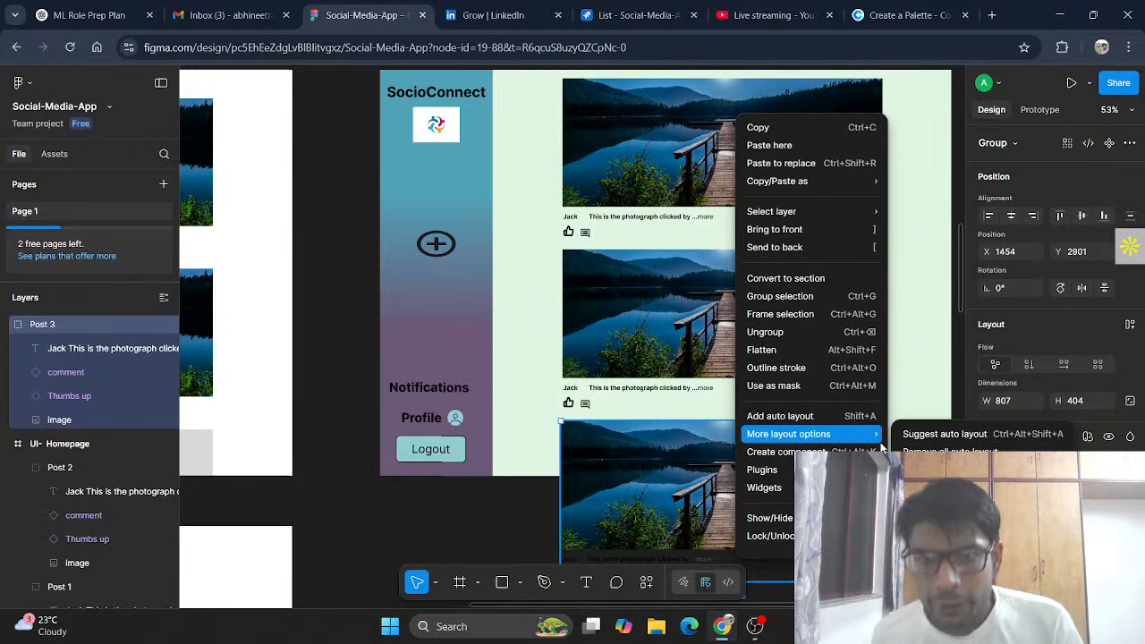
click(833, 386)
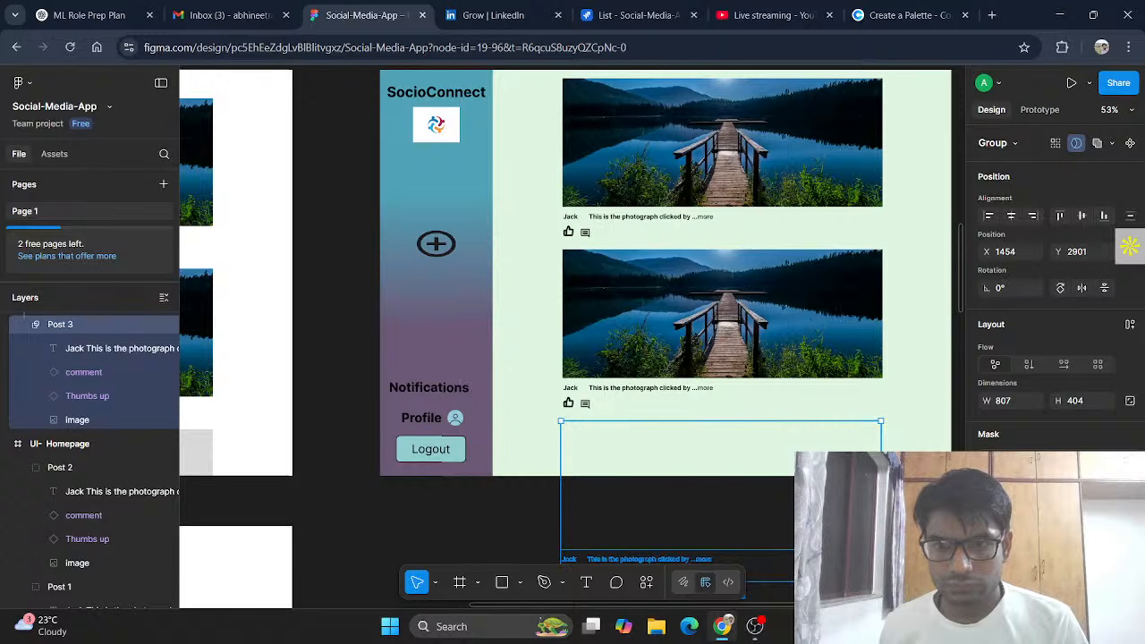
drag(881, 582, 882, 476)
right_click(826, 458)
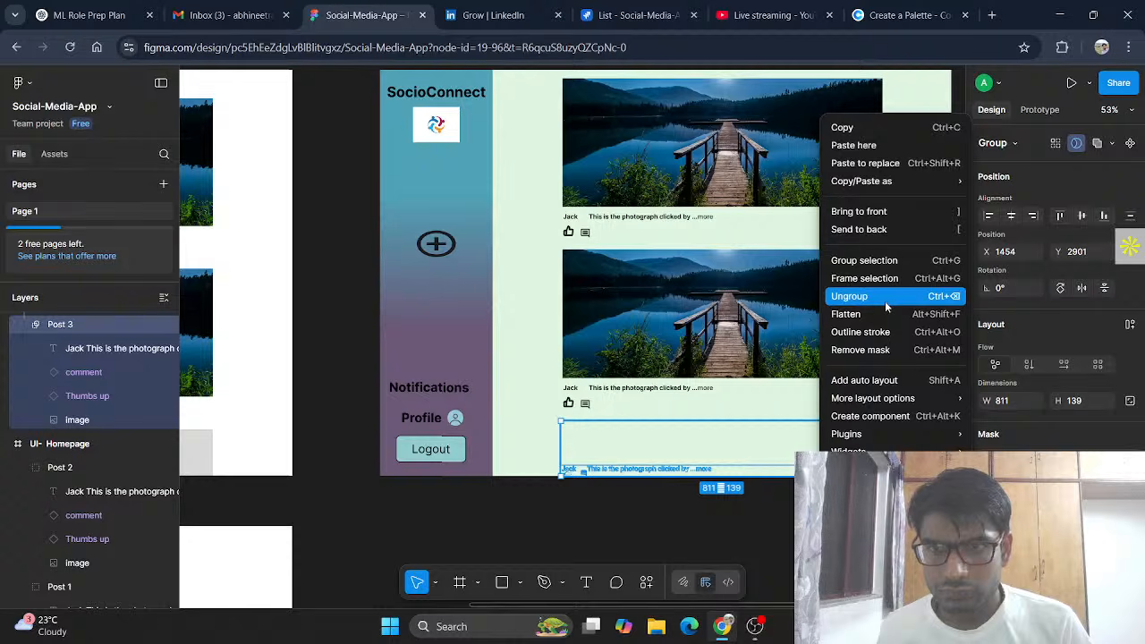
click(890, 349)
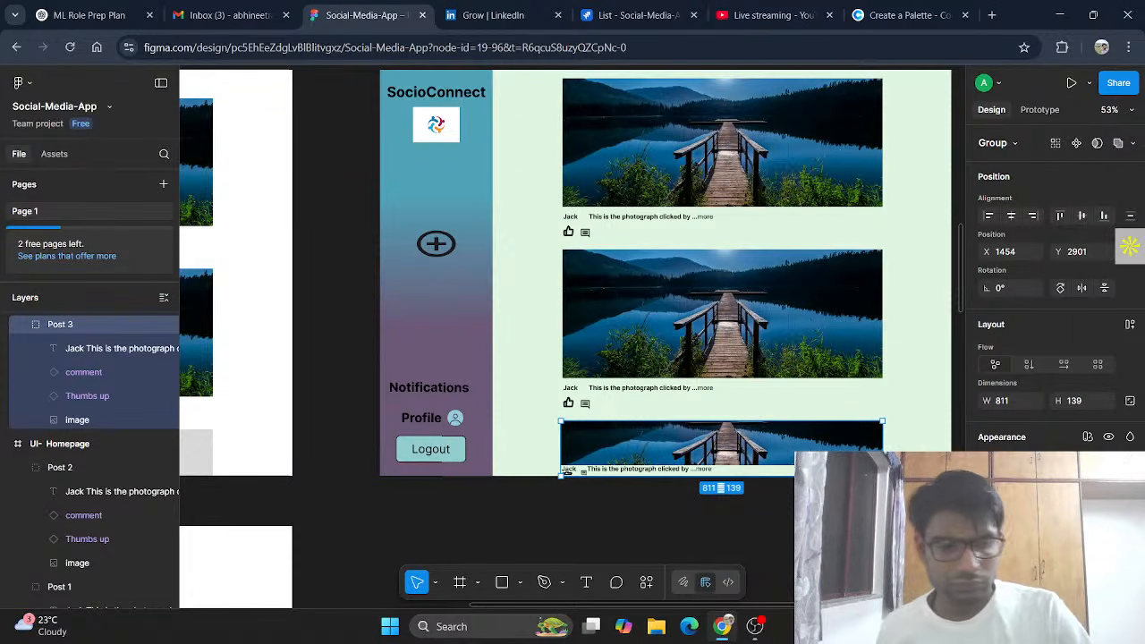
key(ctrl+alt+m)
drag(884, 476, 881, 581)
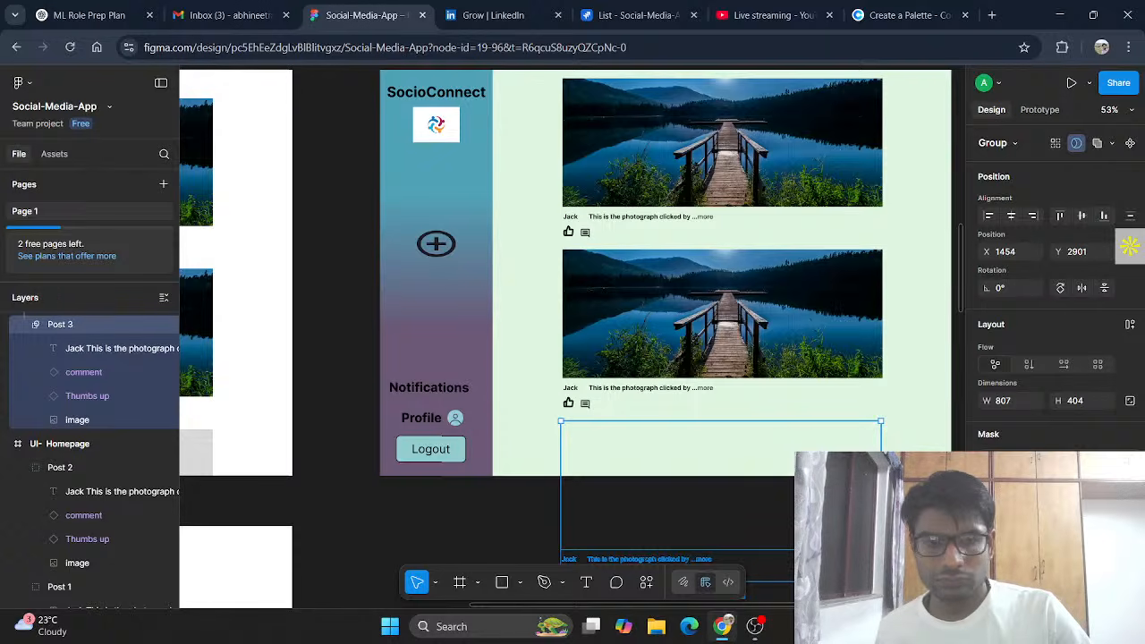
key(ctrl+z)
scroll(762, 435, down, 1)
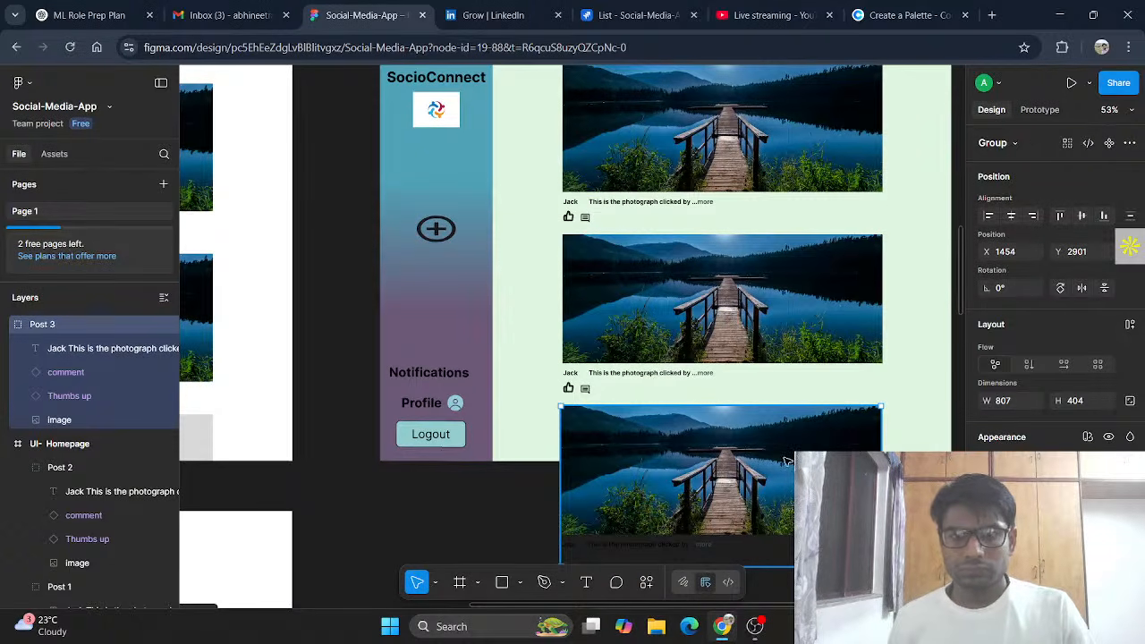
right_click(786, 461)
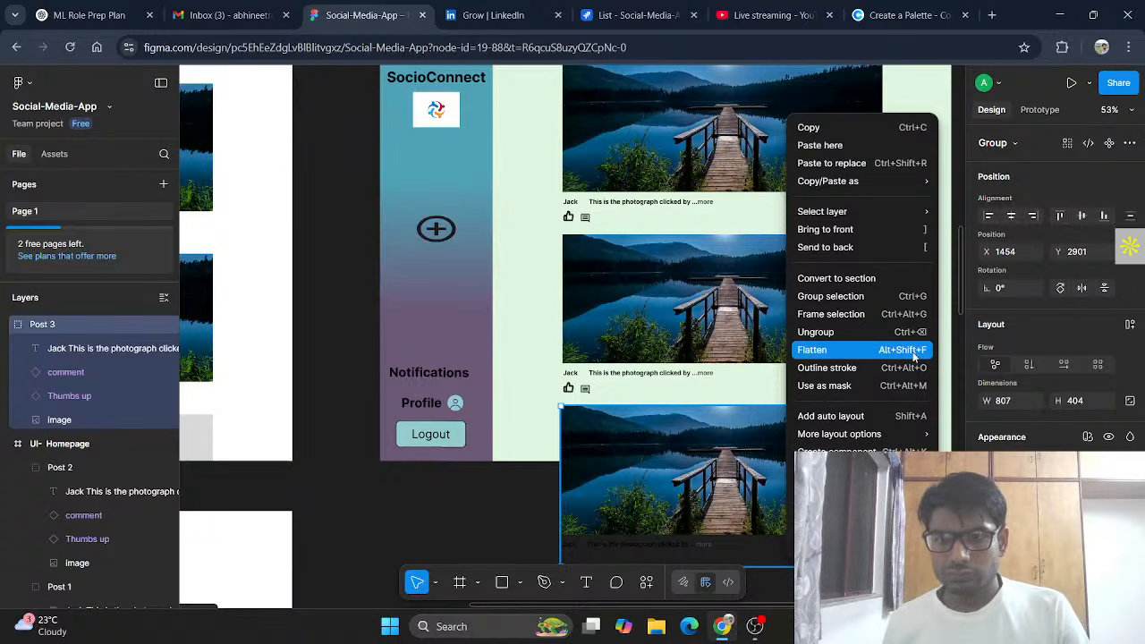
mouse_move(904, 434)
key(Escape)
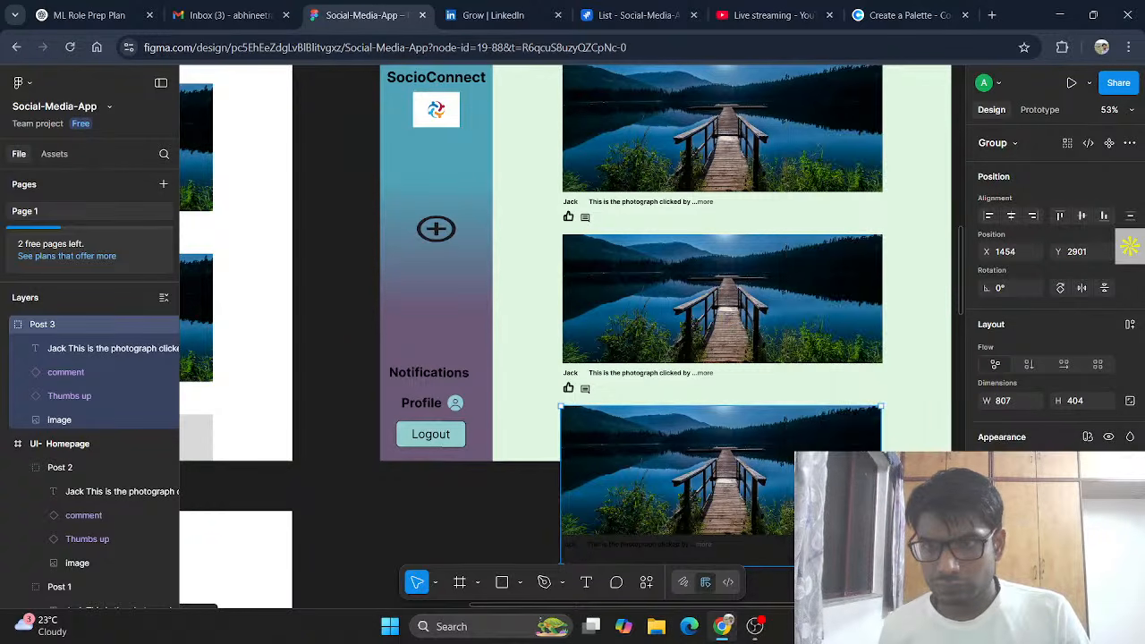
scroll(1037, 436, down, 1)
scroll(1036, 438, up, 1)
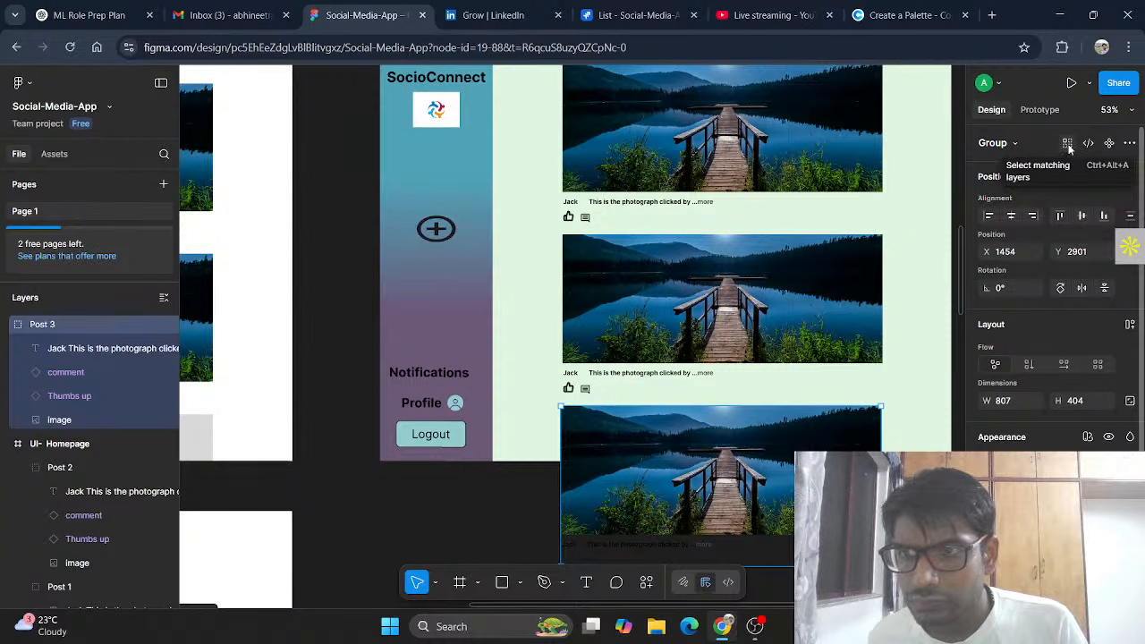
click(1131, 144)
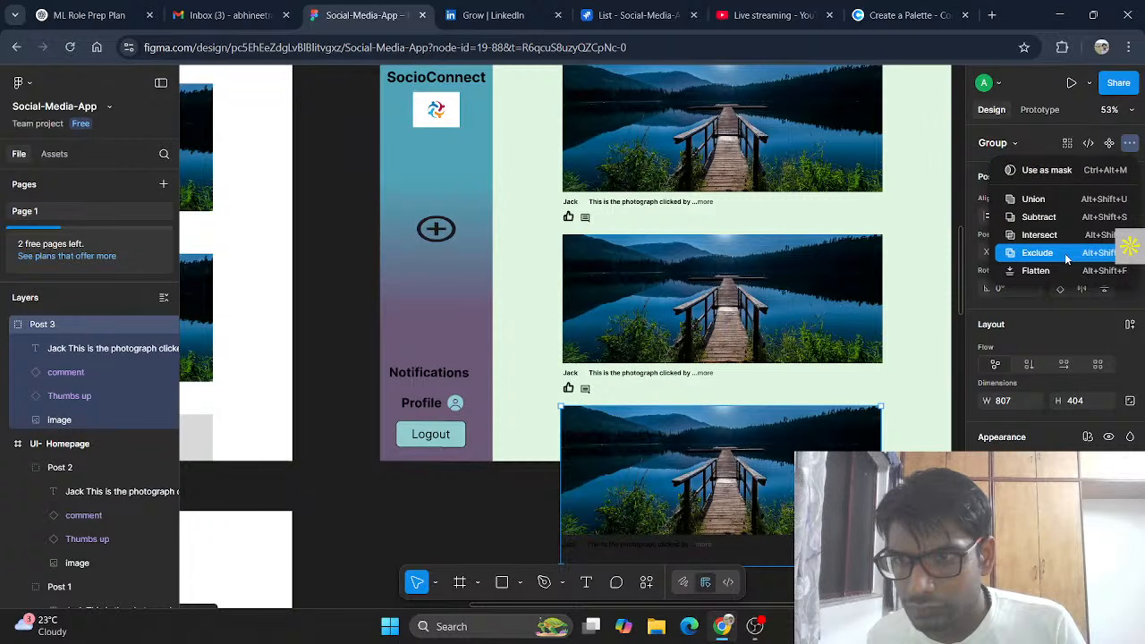
click(1067, 202)
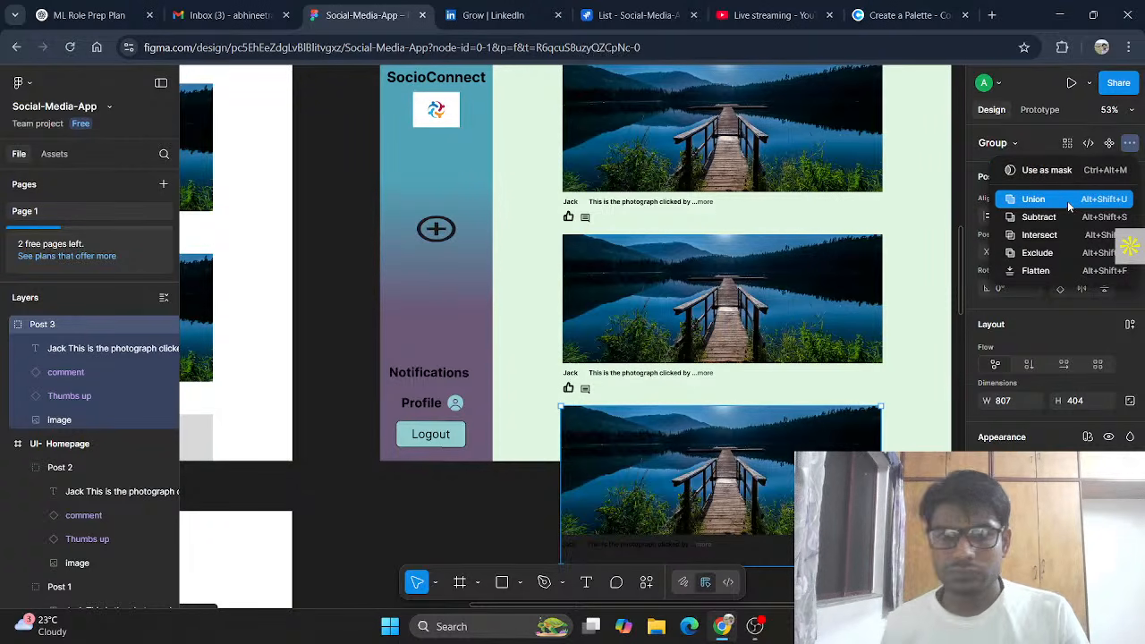
key(ctrl+z)
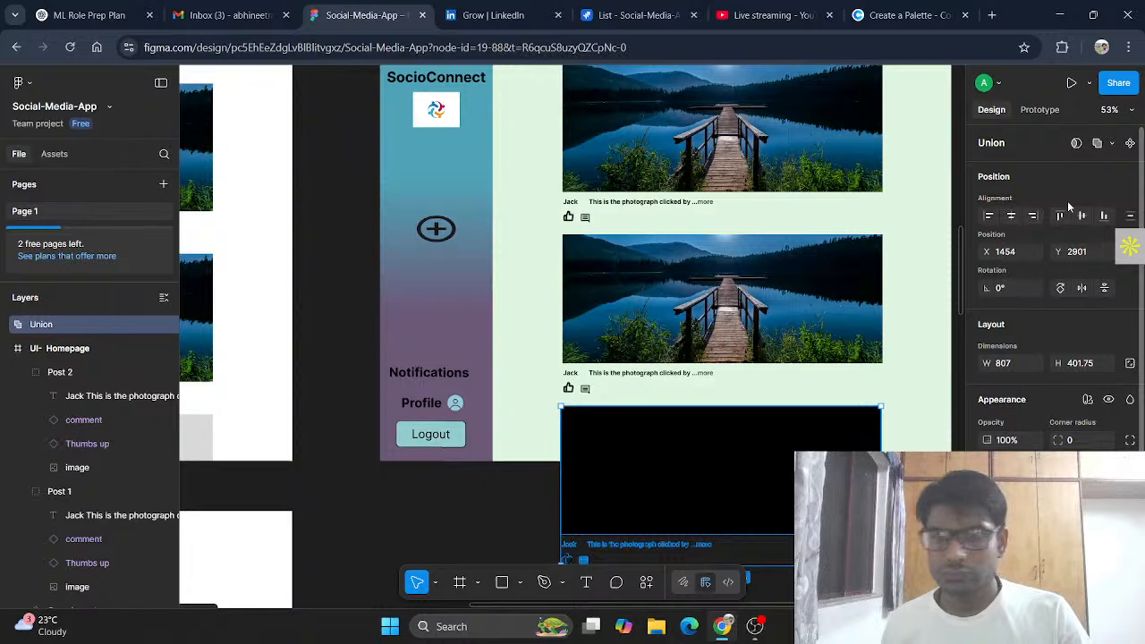
click(1132, 145)
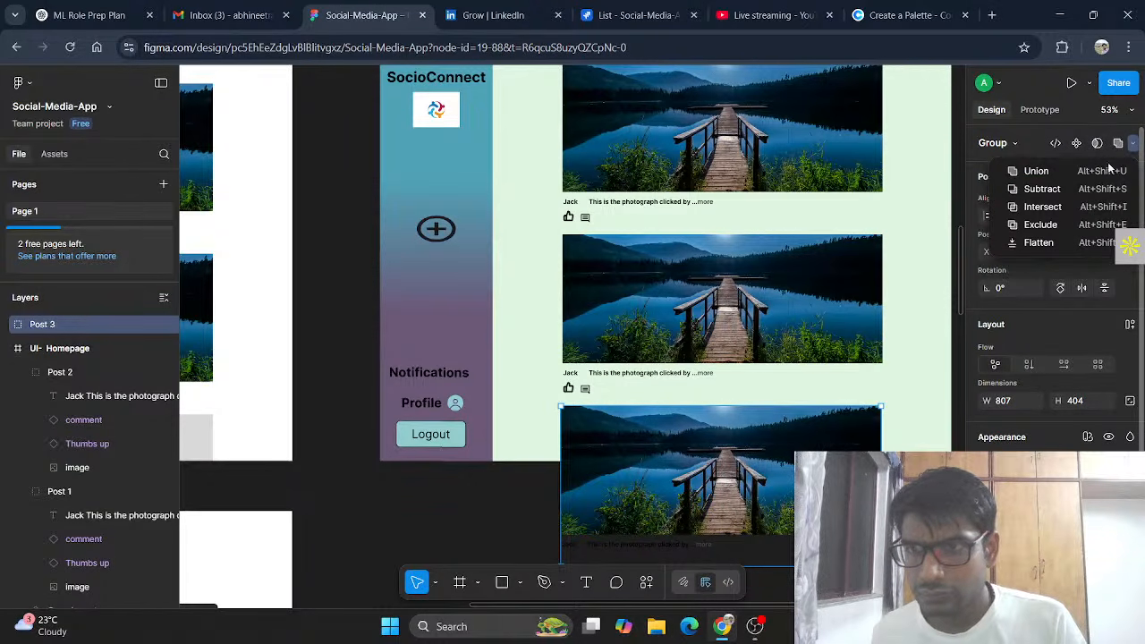
click(1097, 207)
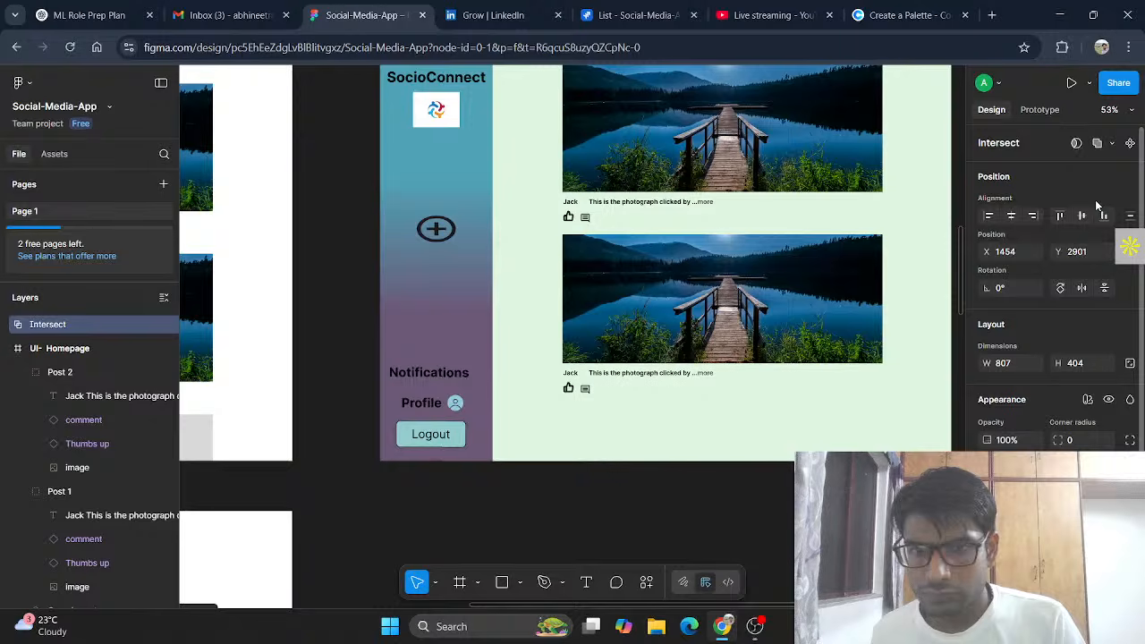
key(ctrl+z)
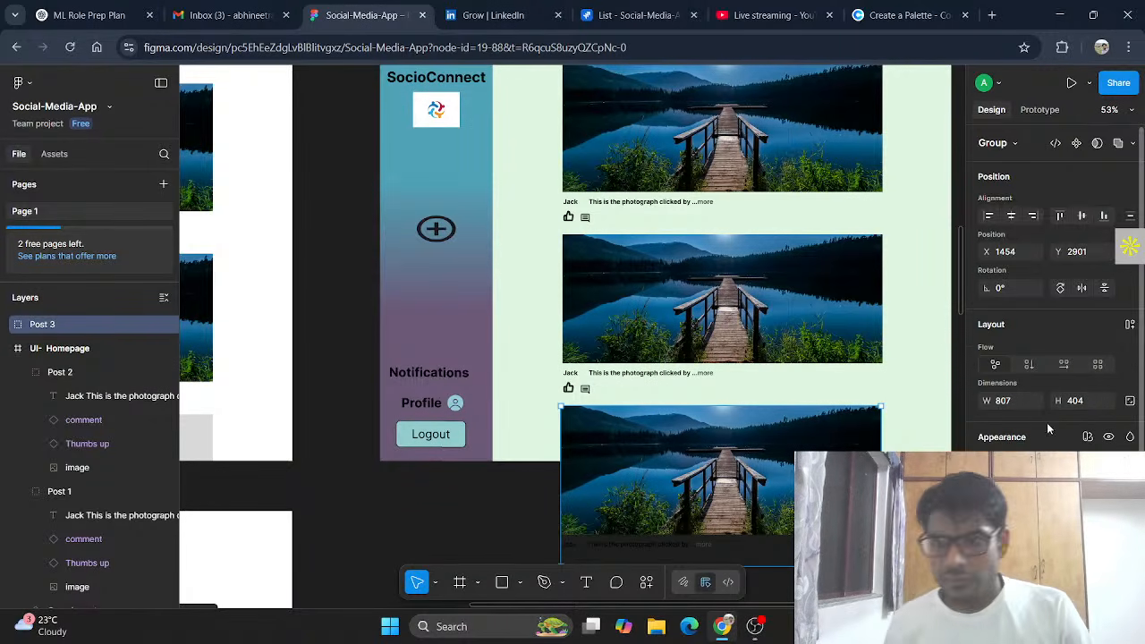
scroll(1049, 417, down, 3)
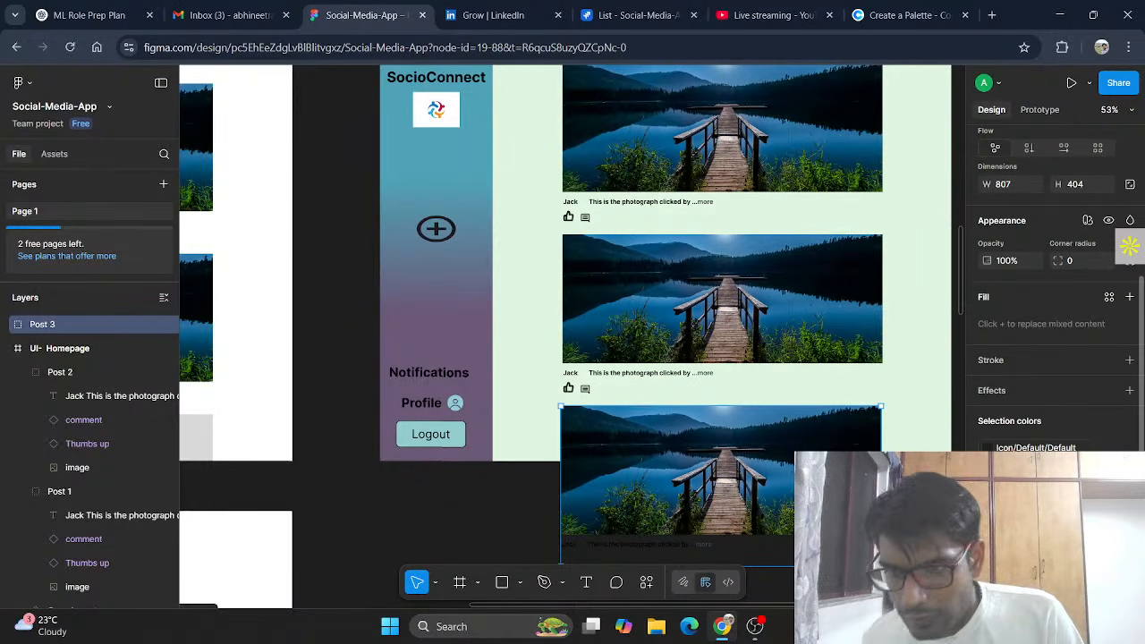
Step: Add a Drop shadow effect to Post 3, keeping Drop shadow as the effect type
click(1130, 391)
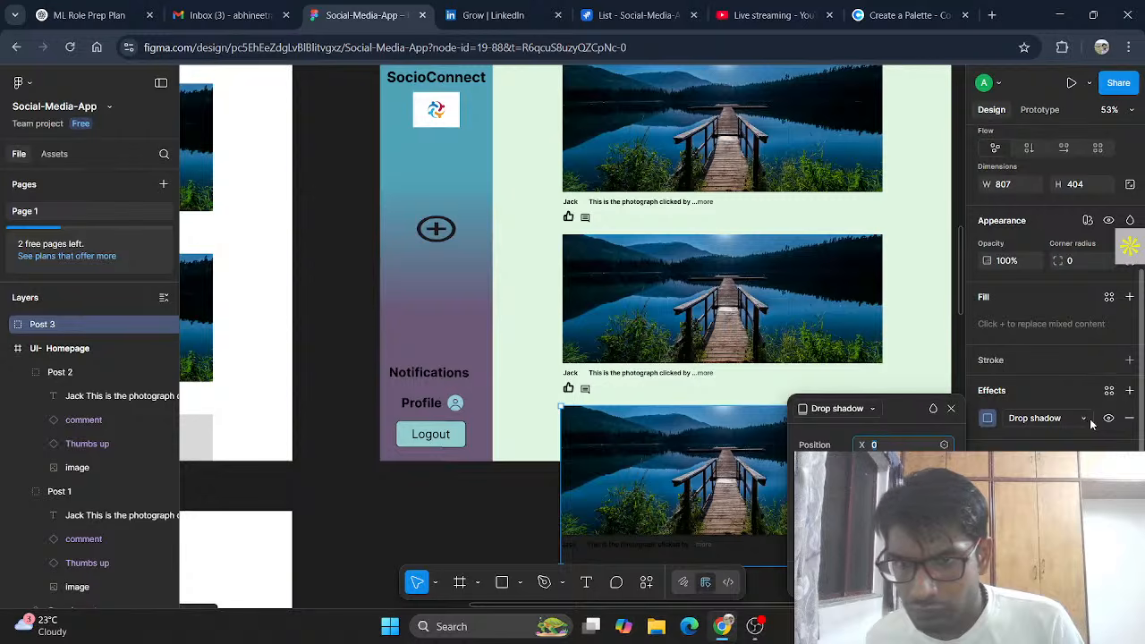
click(1089, 420)
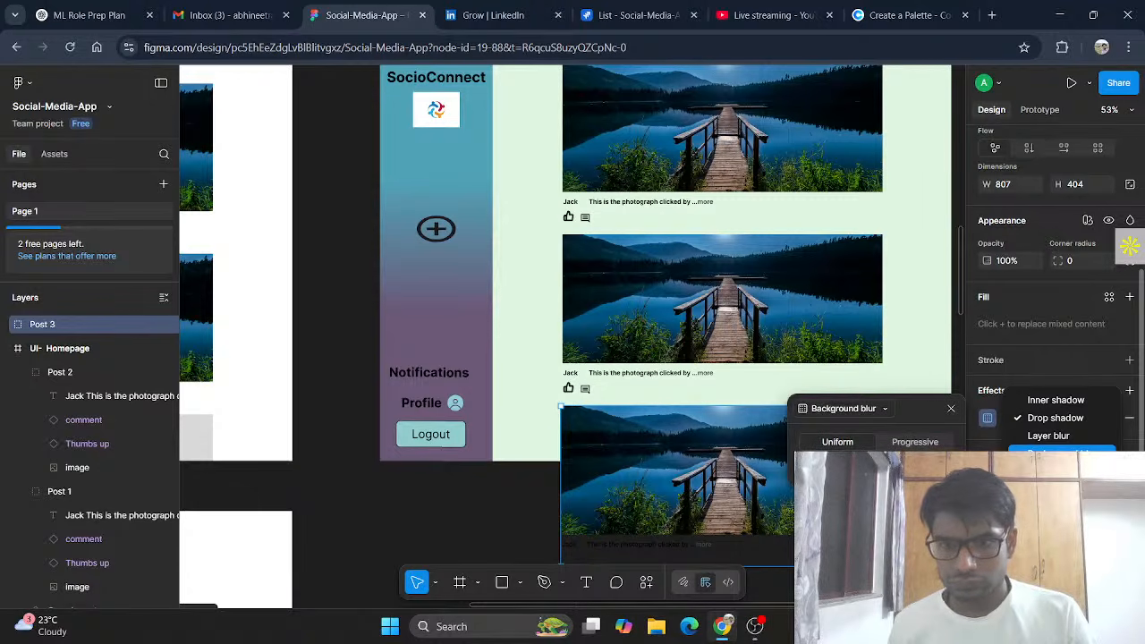
click(955, 410)
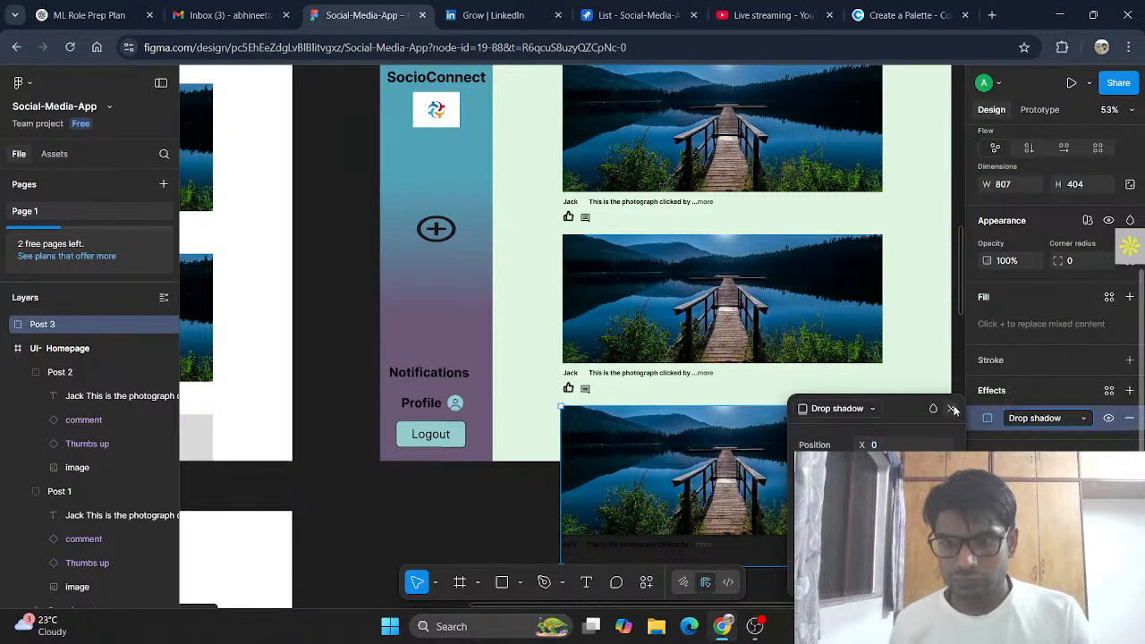
click(955, 410)
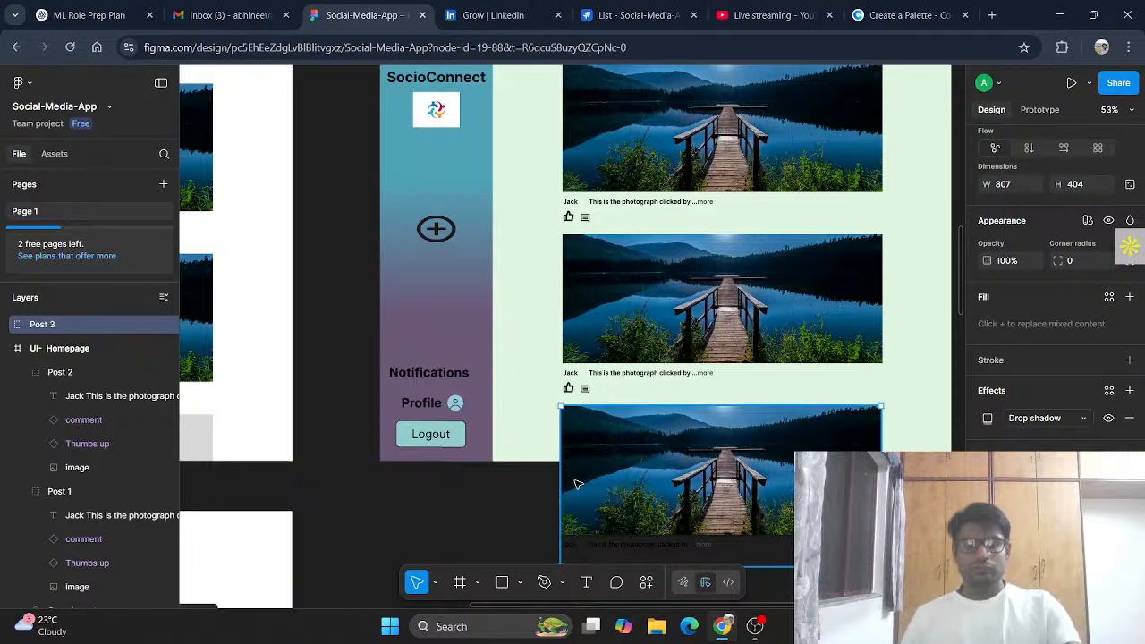
right_click(748, 484)
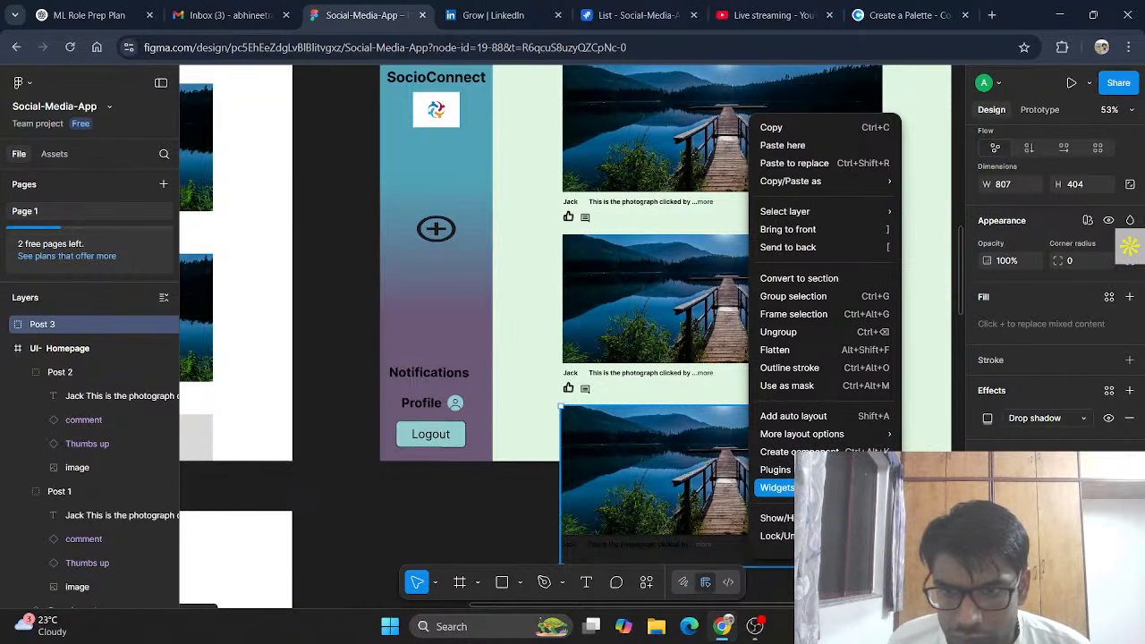
click(825, 354)
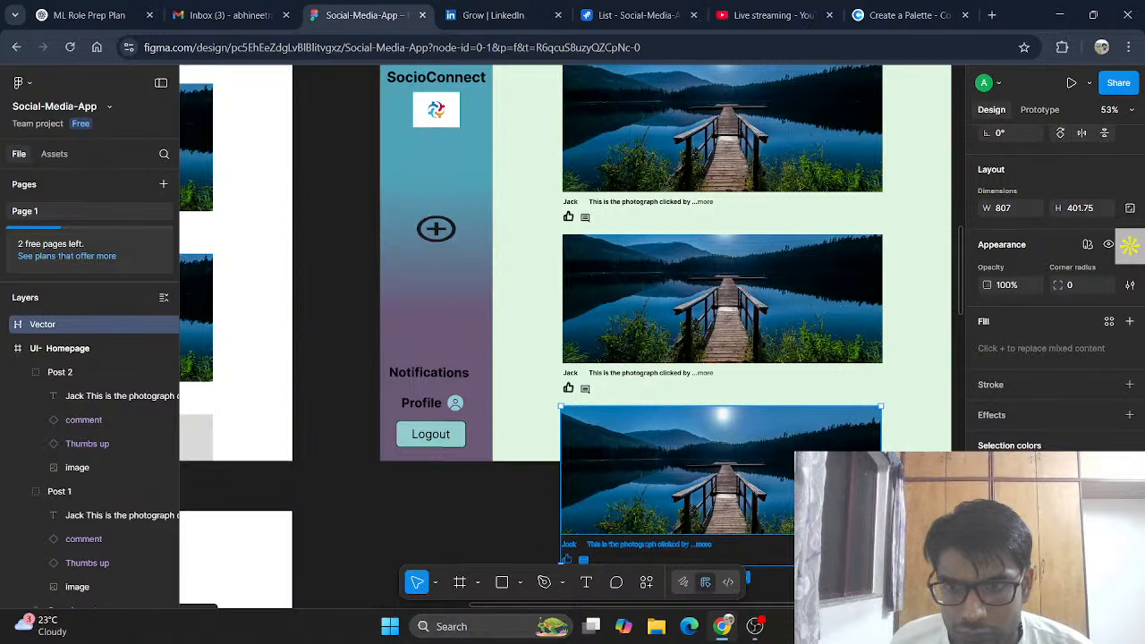
right_click(821, 127)
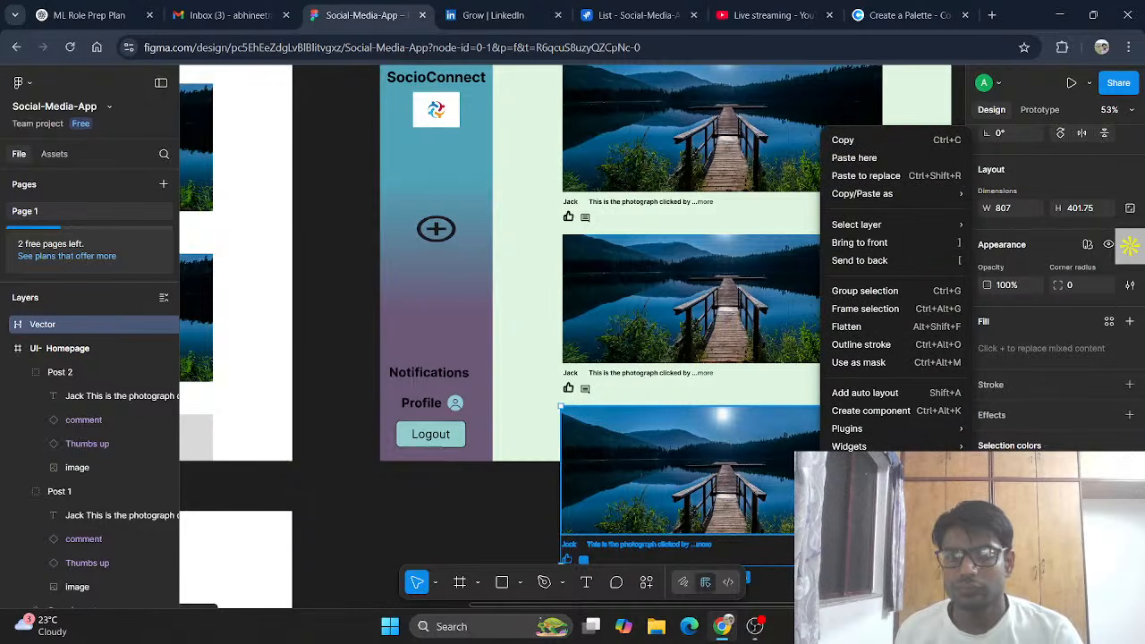
mouse_move(886, 226)
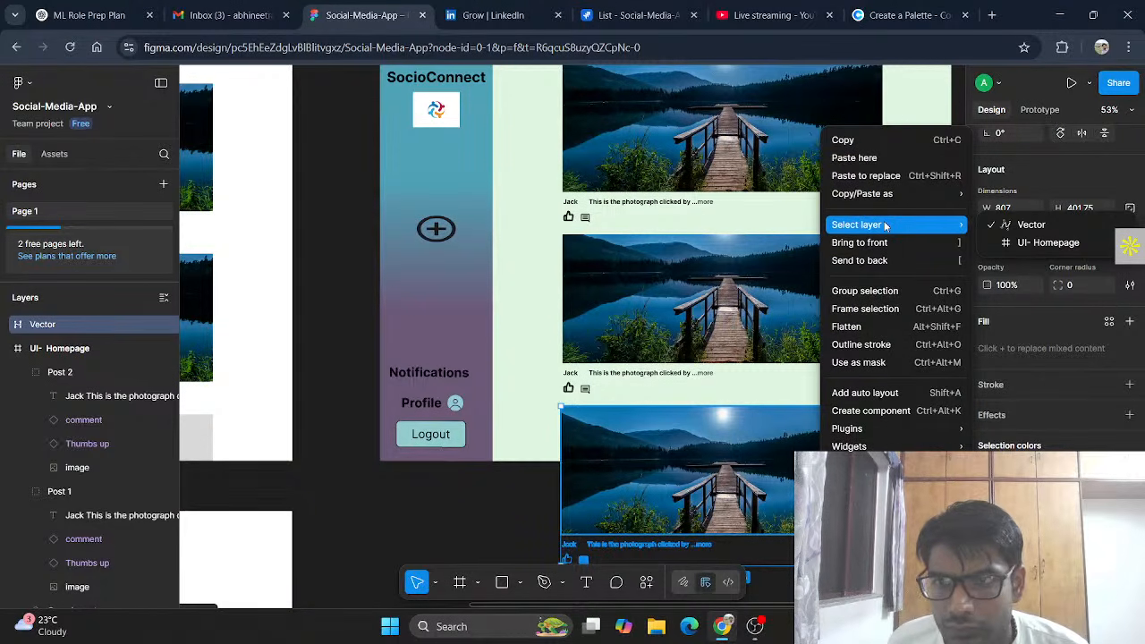
click(993, 244)
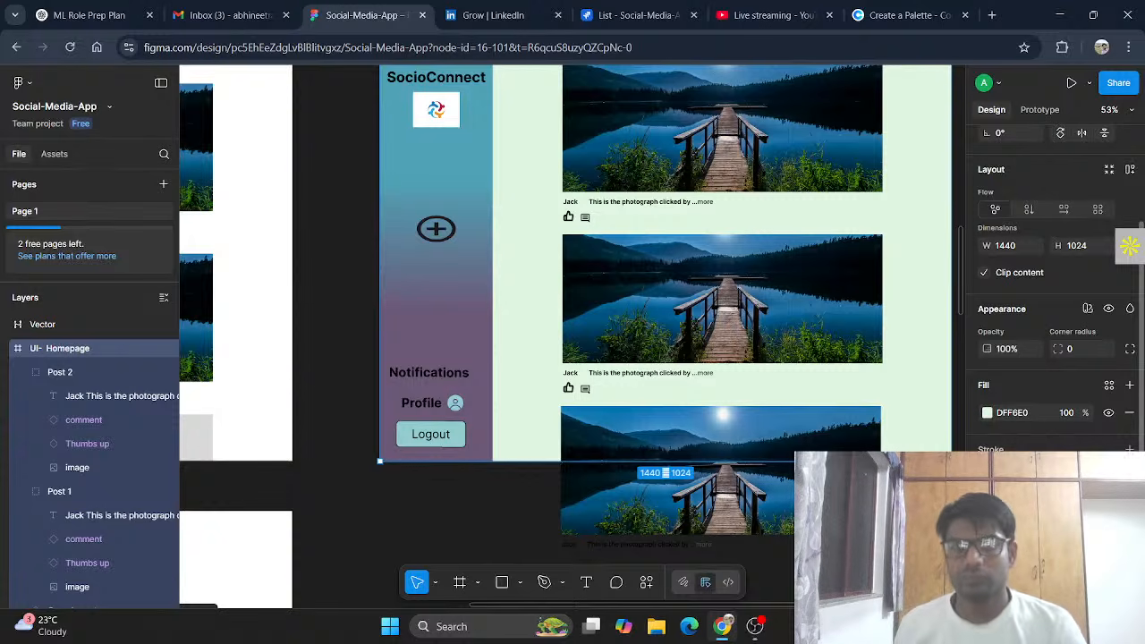
key(Escape)
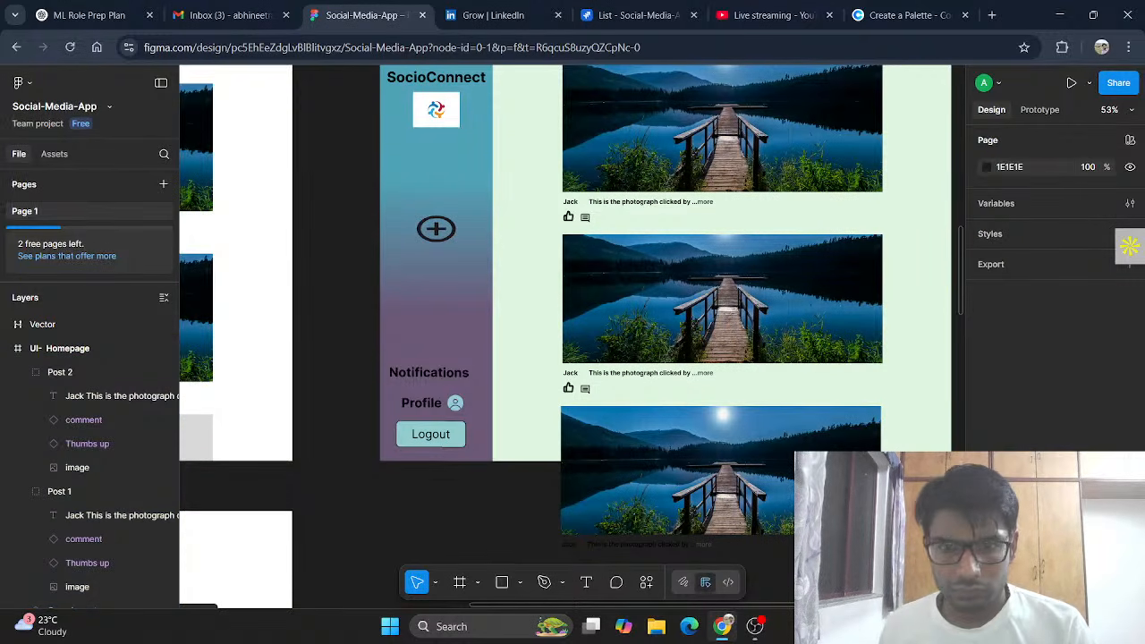
scroll(721, 474, up, 1)
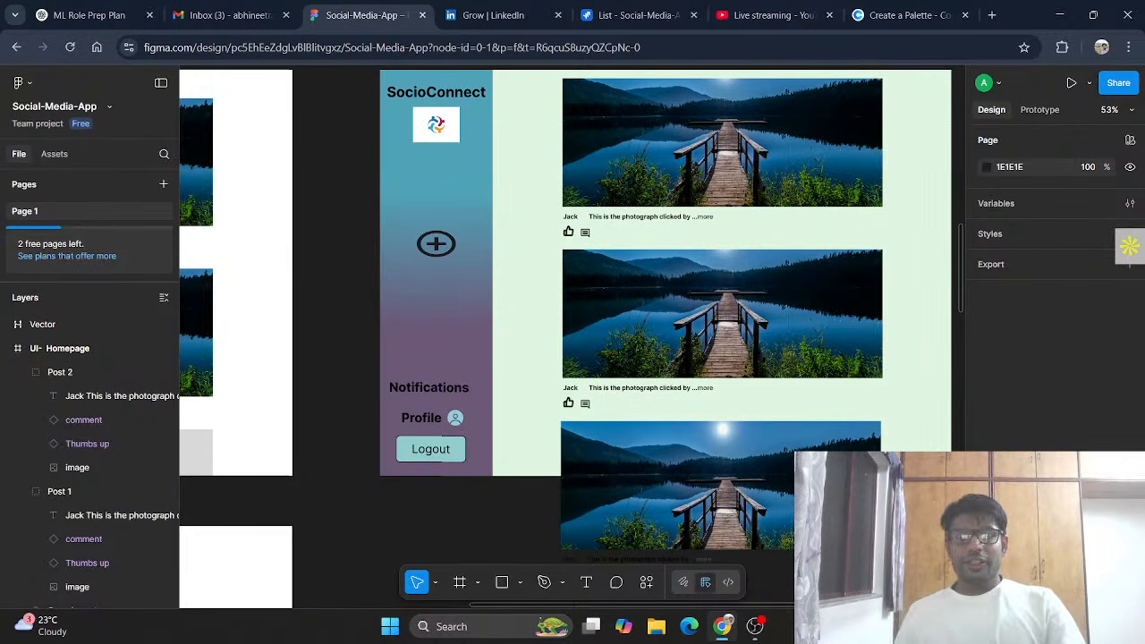
scroll(877, 429, down, 2)
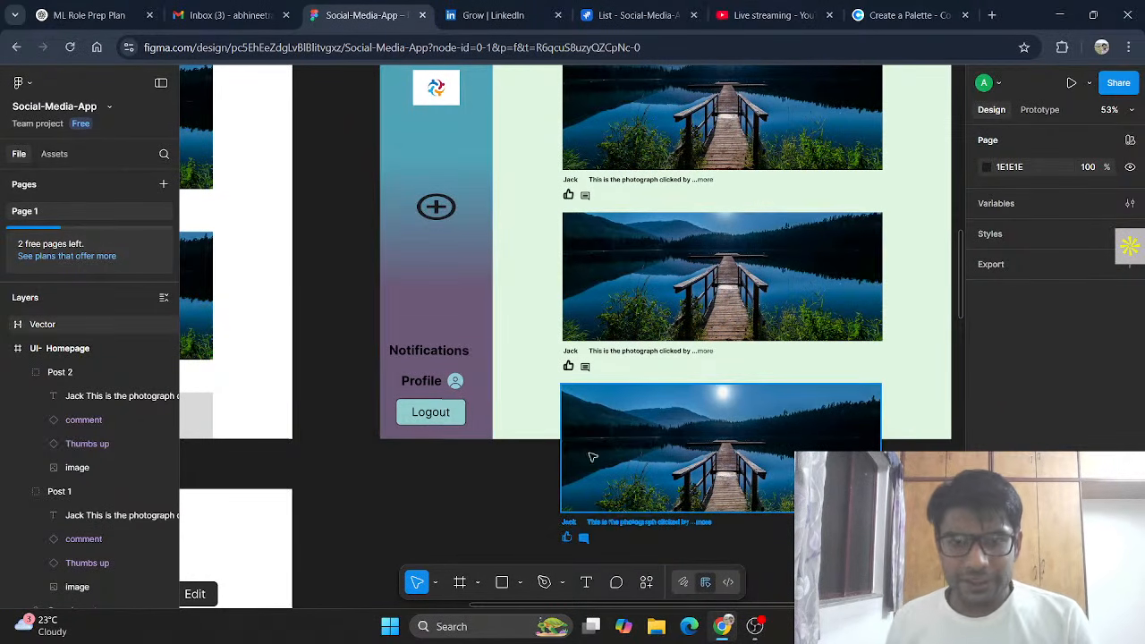
scroll(333, 371, down, 3)
scroll(492, 380, up, 5)
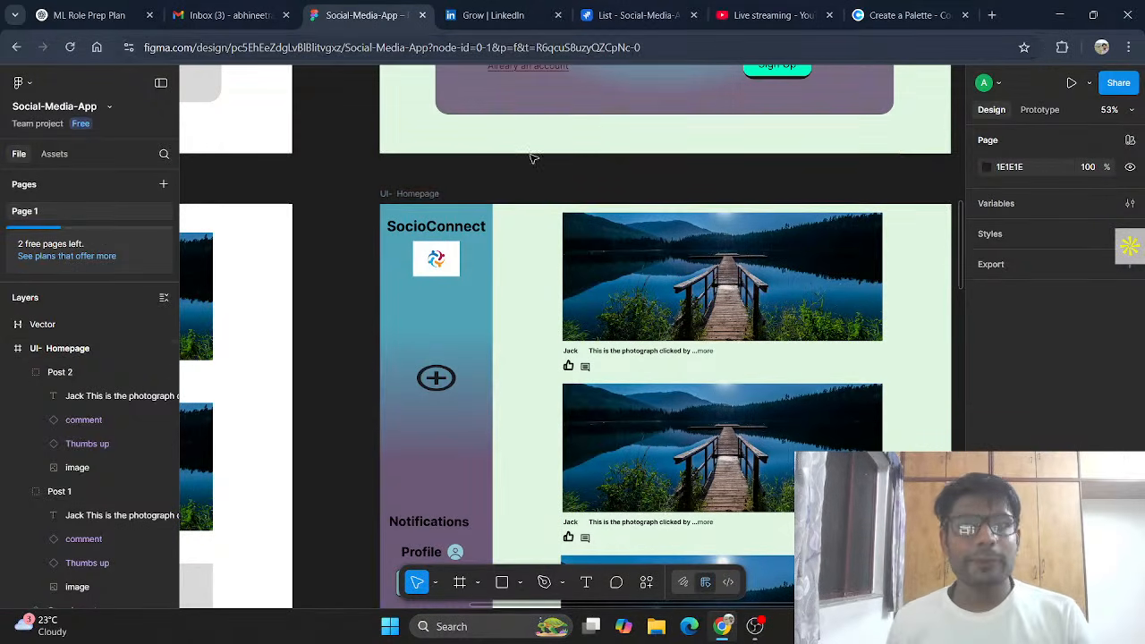
scroll(599, 413, down, 1)
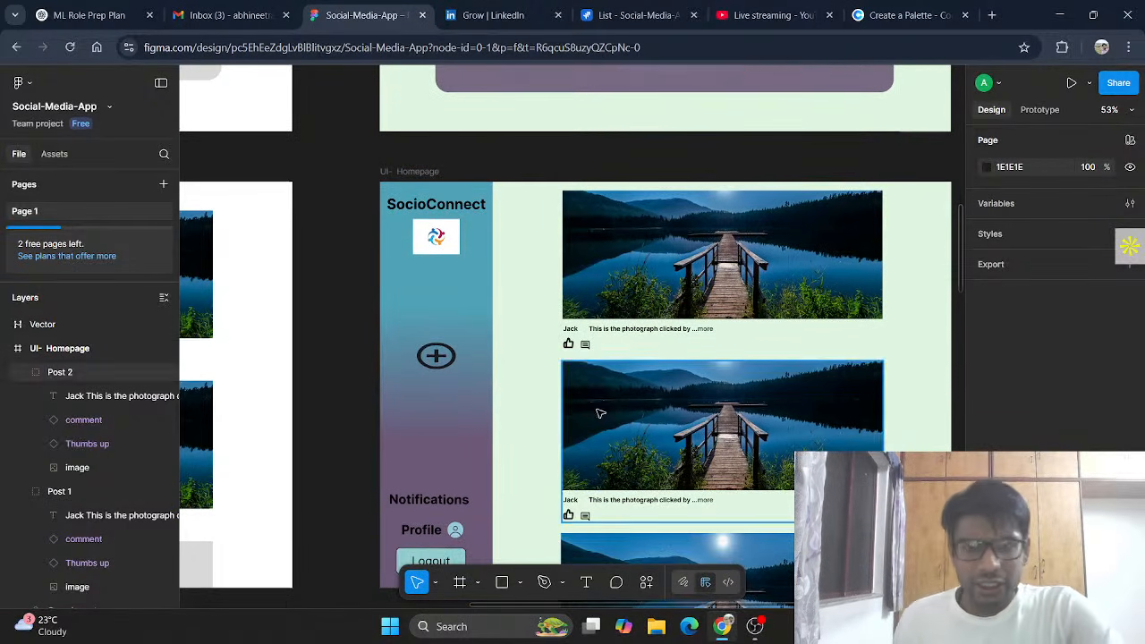
scroll(600, 413, down, 1)
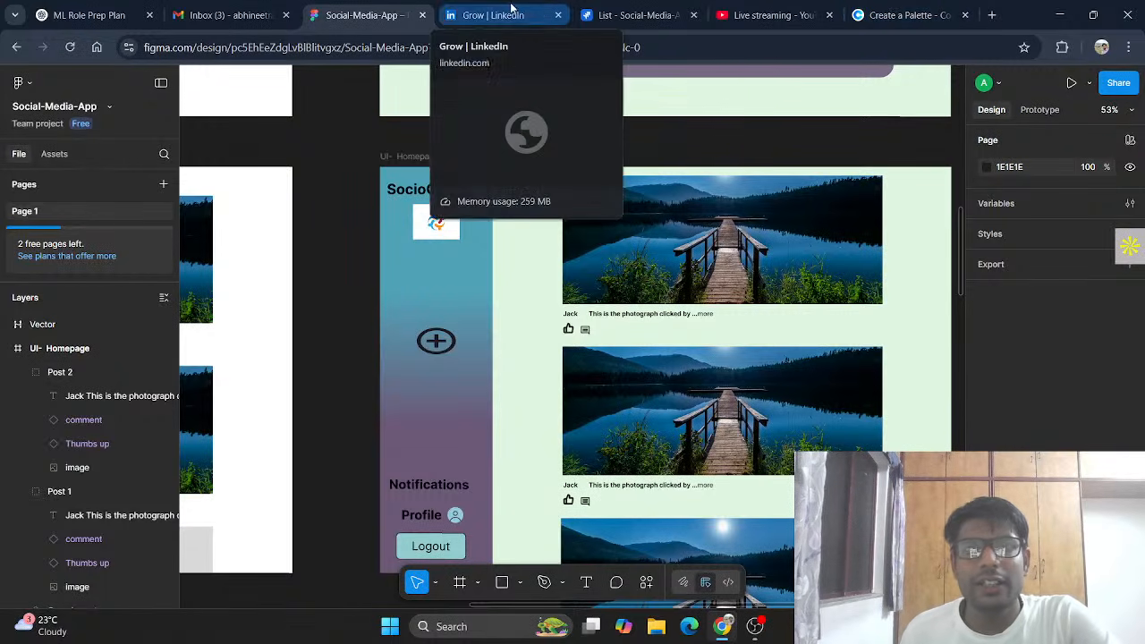
Step: In Jira, set subtask SCRUM-11 Homepage under Design UI to DONE, then return to Figma
click(635, 16)
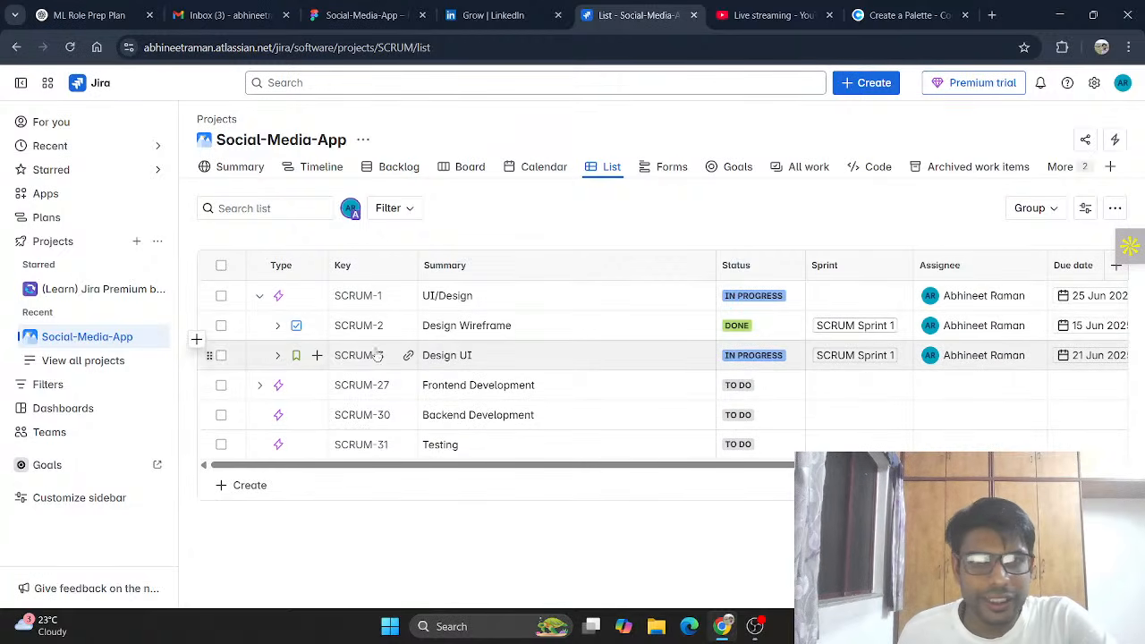
click(277, 356)
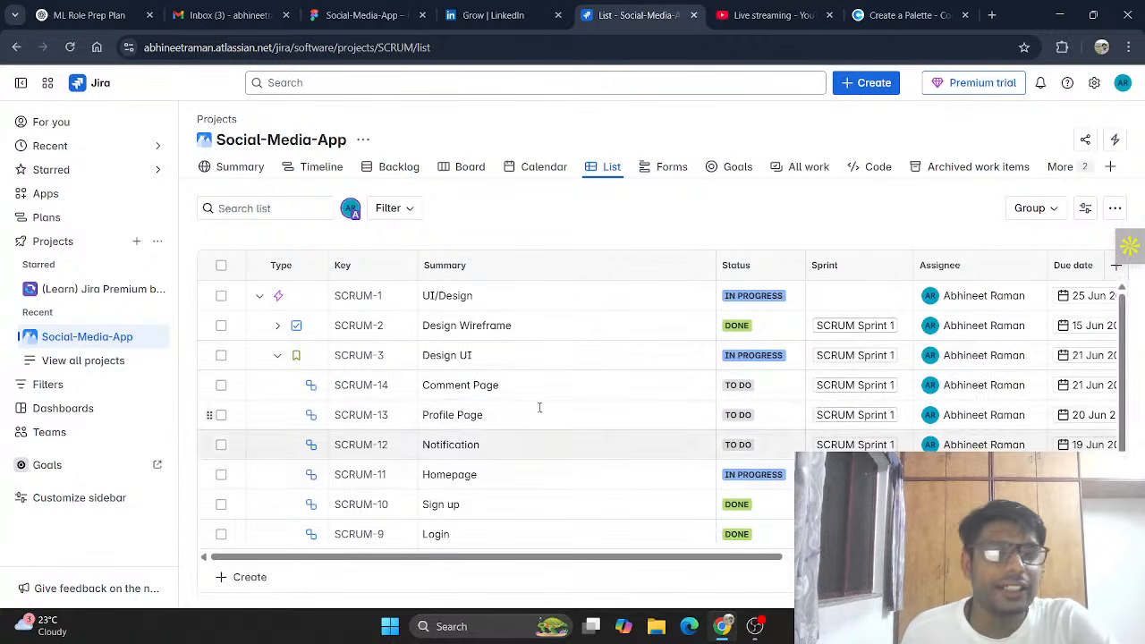
click(759, 475)
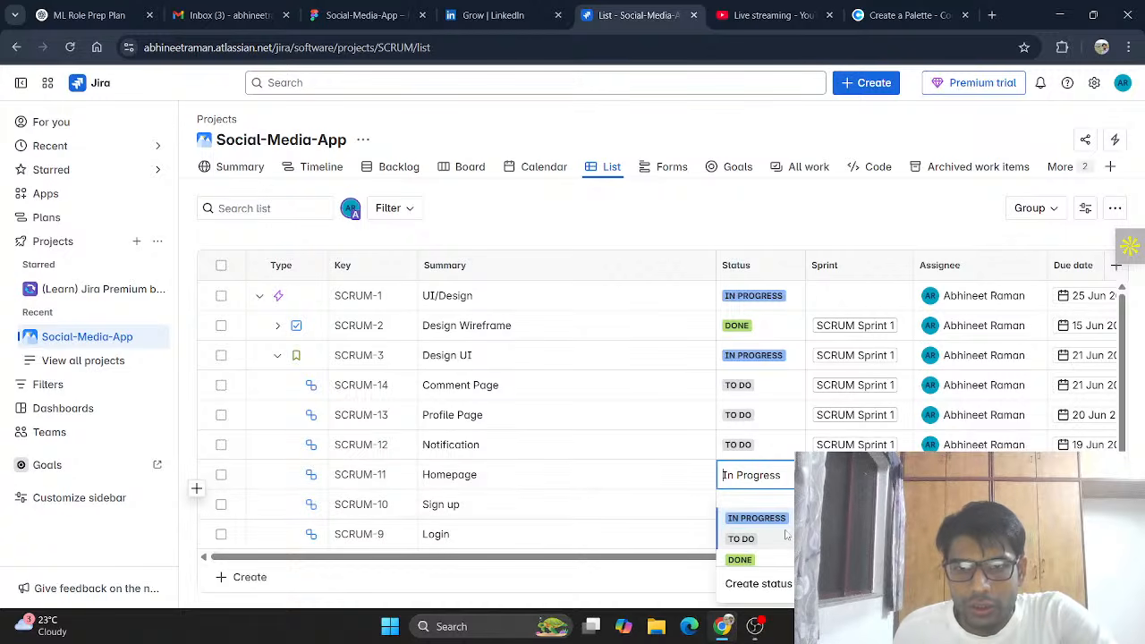
click(740, 559)
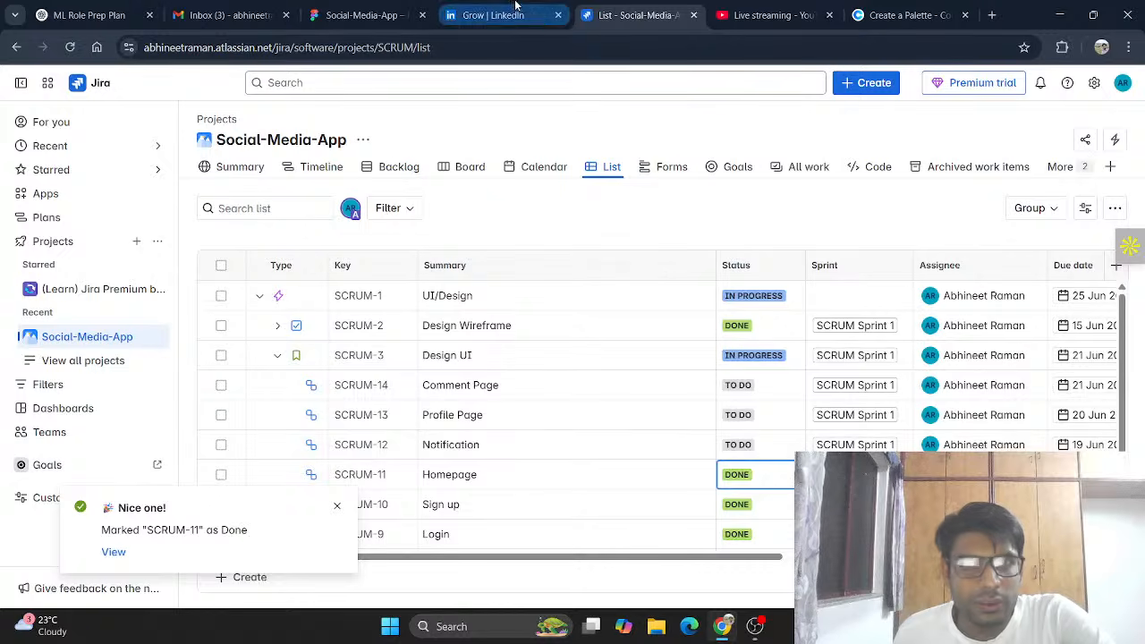
click(363, 15)
scroll(550, 379, down, 5)
scroll(387, 468, left, 6)
Step: In Jira, set SCRUM-13 Profile Page to IN PROGRESS, then return to Figma
scroll(389, 470, right, 10)
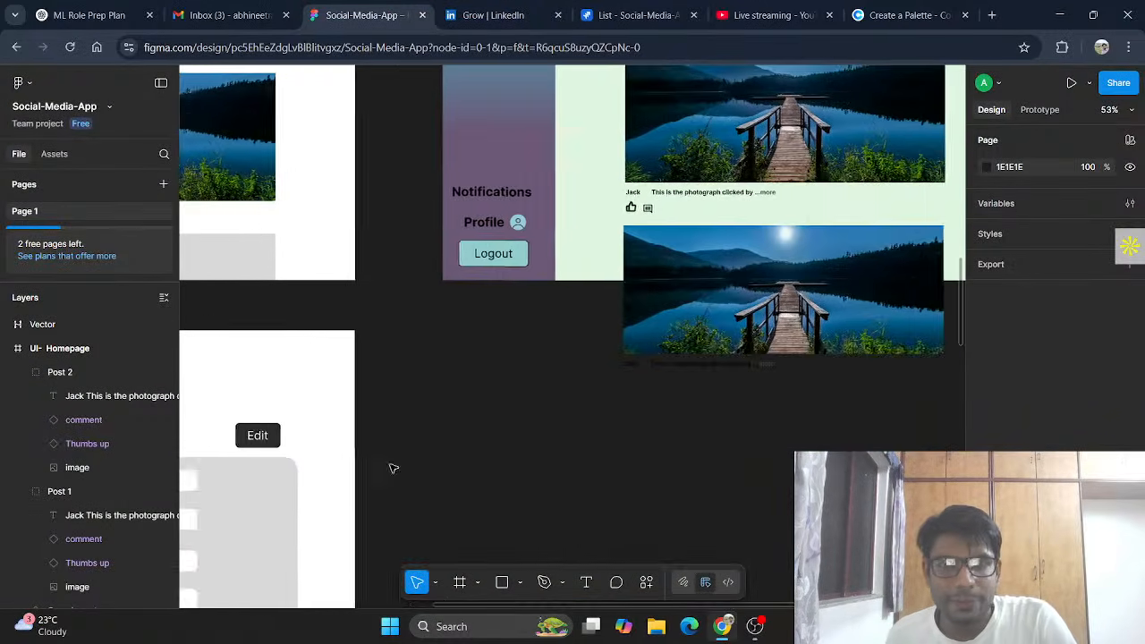
click(633, 13)
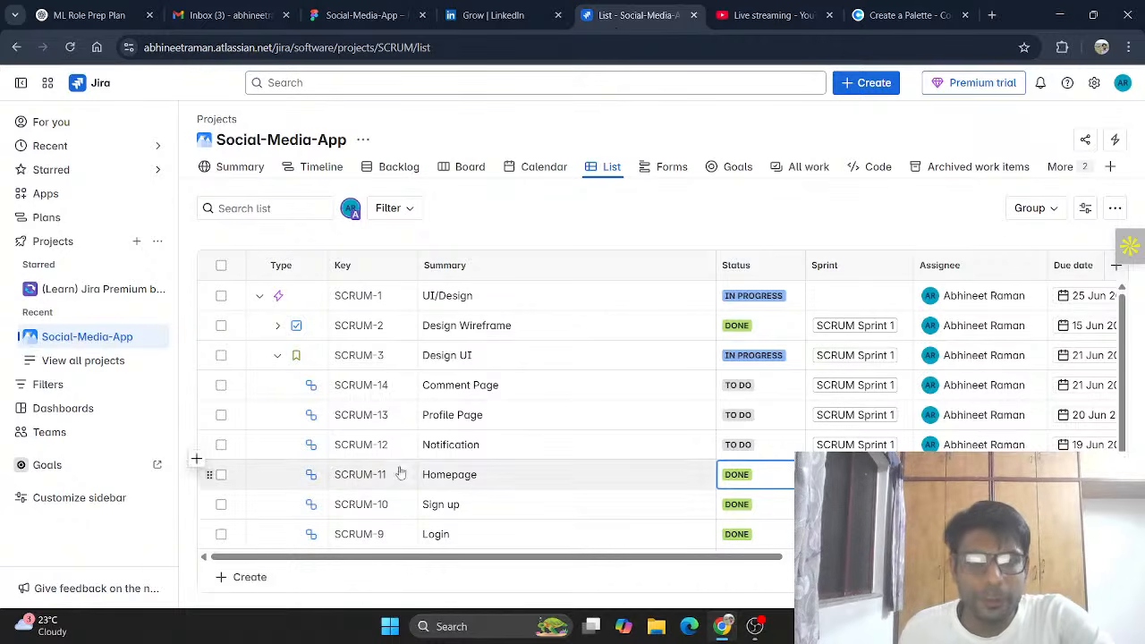
click(735, 415)
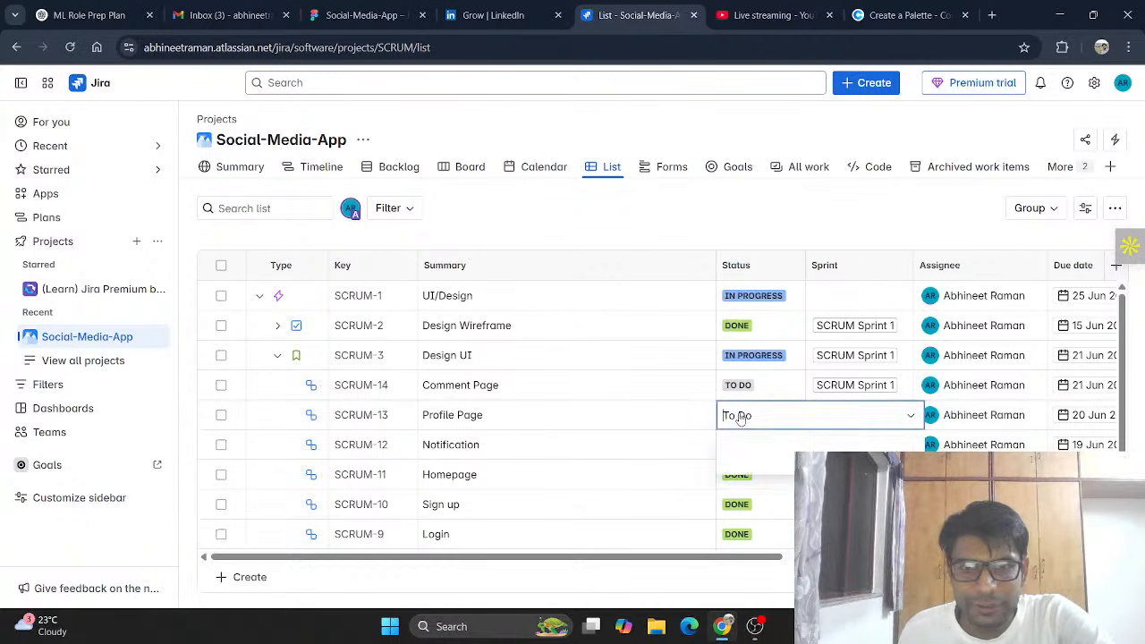
click(768, 481)
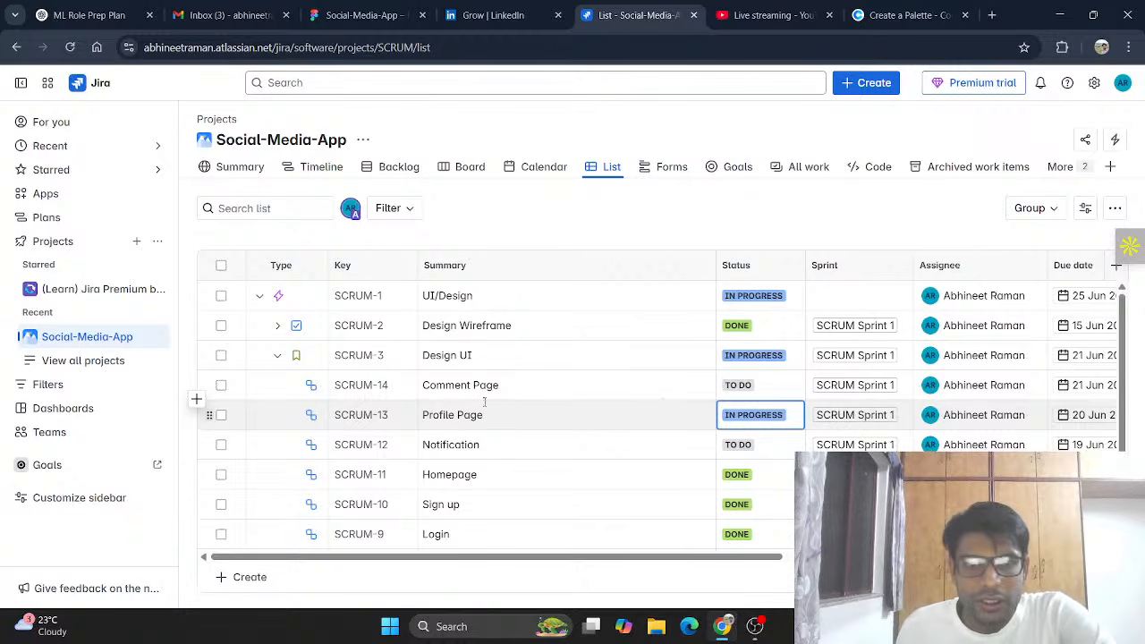
click(377, 7)
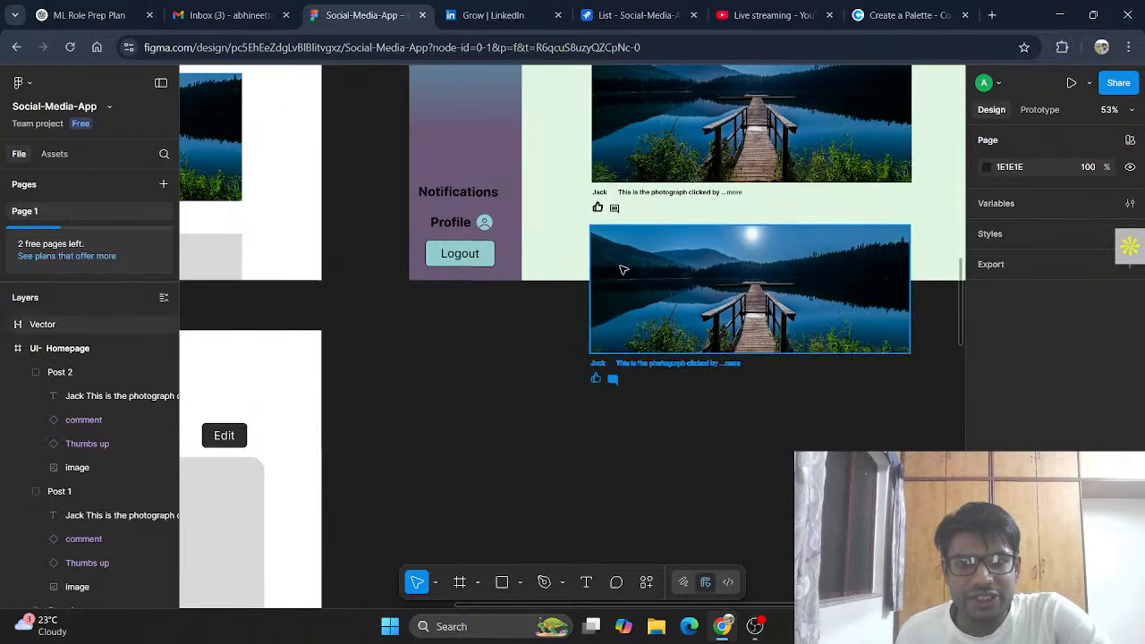
Step: Show the bottom post image's Fill, Stroke and Effects properties in the Design panel
right_click(743, 296)
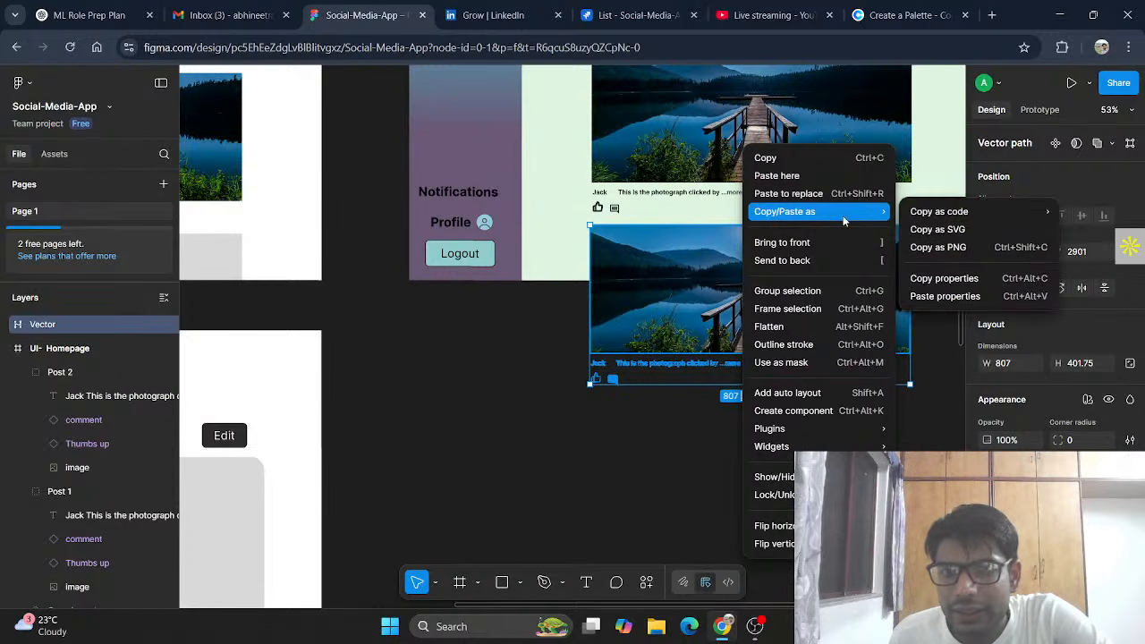
mouse_move(778, 446)
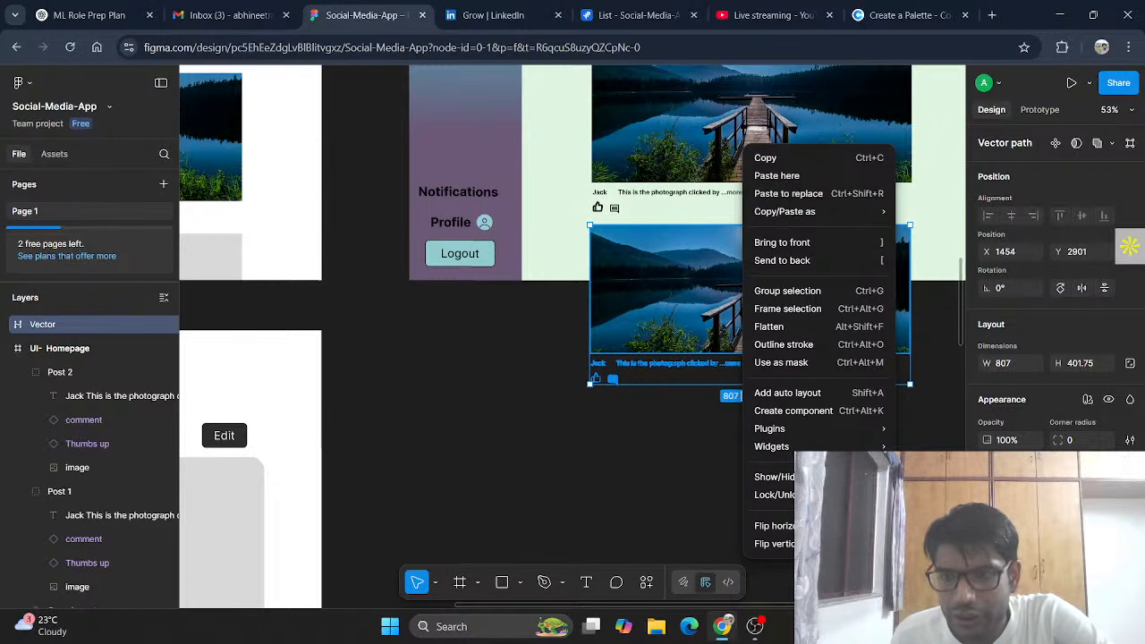
click(936, 417)
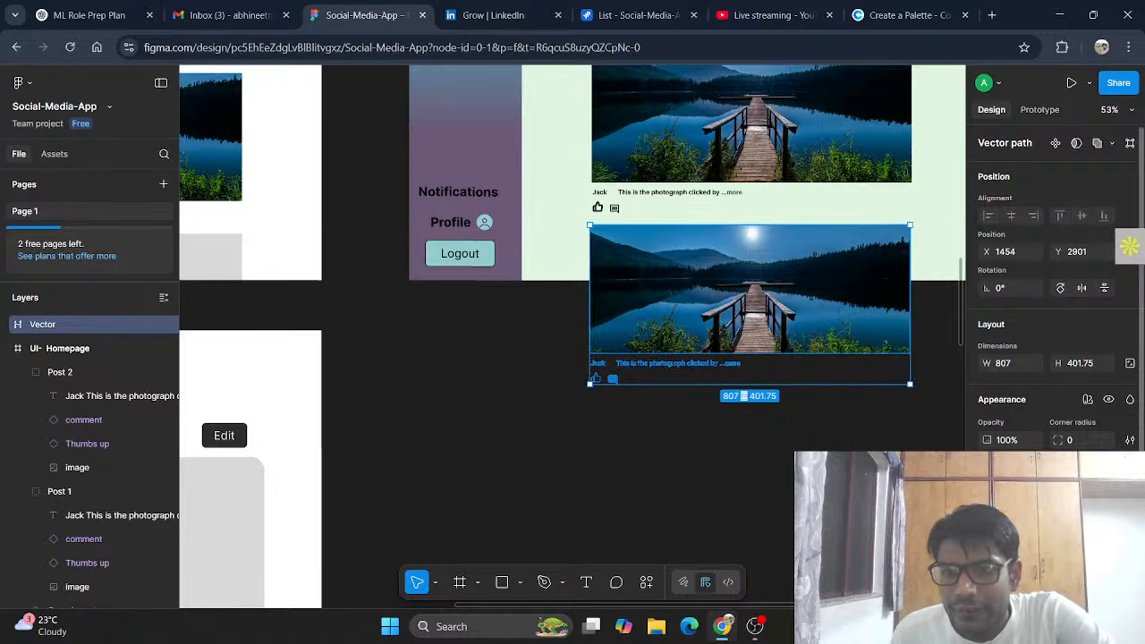
scroll(1130, 246, down, 2)
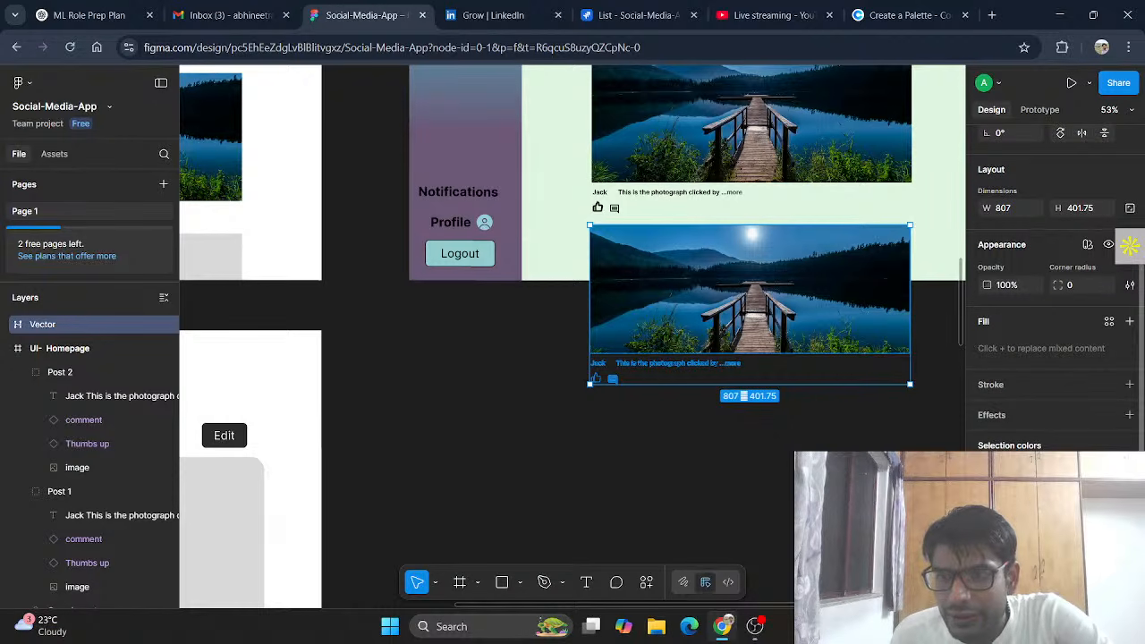
click(1129, 415)
click(1080, 447)
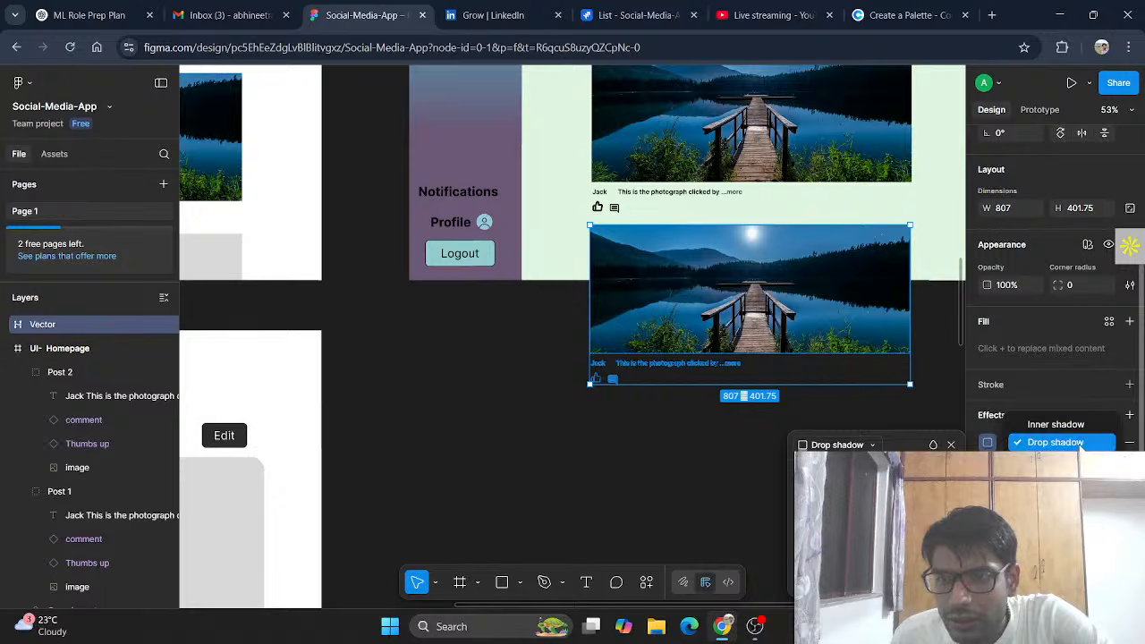
click(1081, 444)
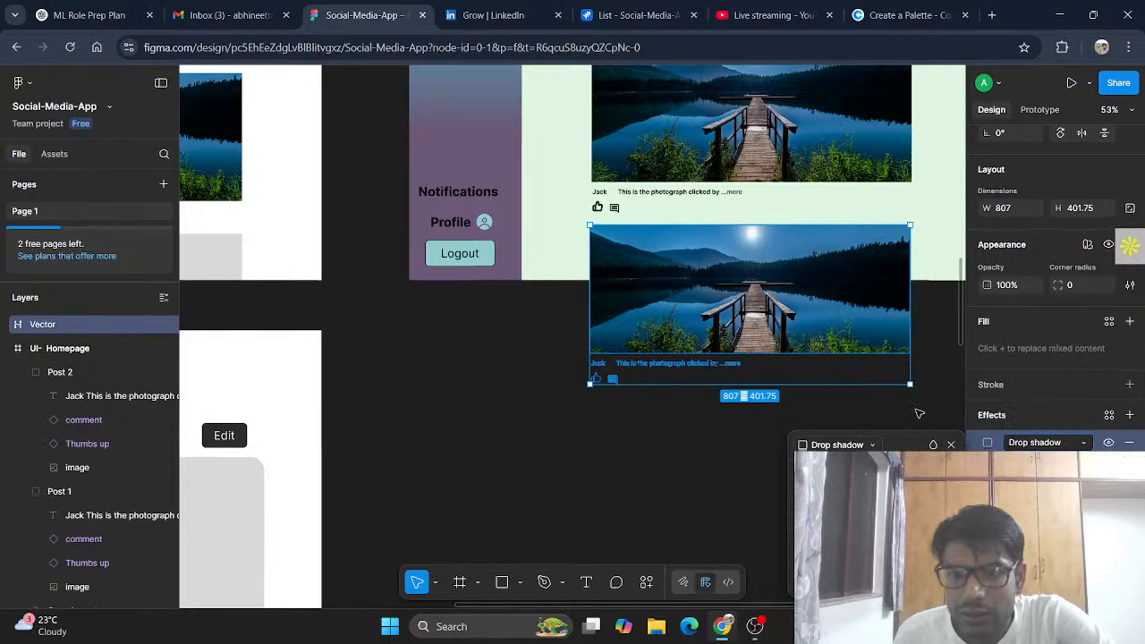
click(951, 445)
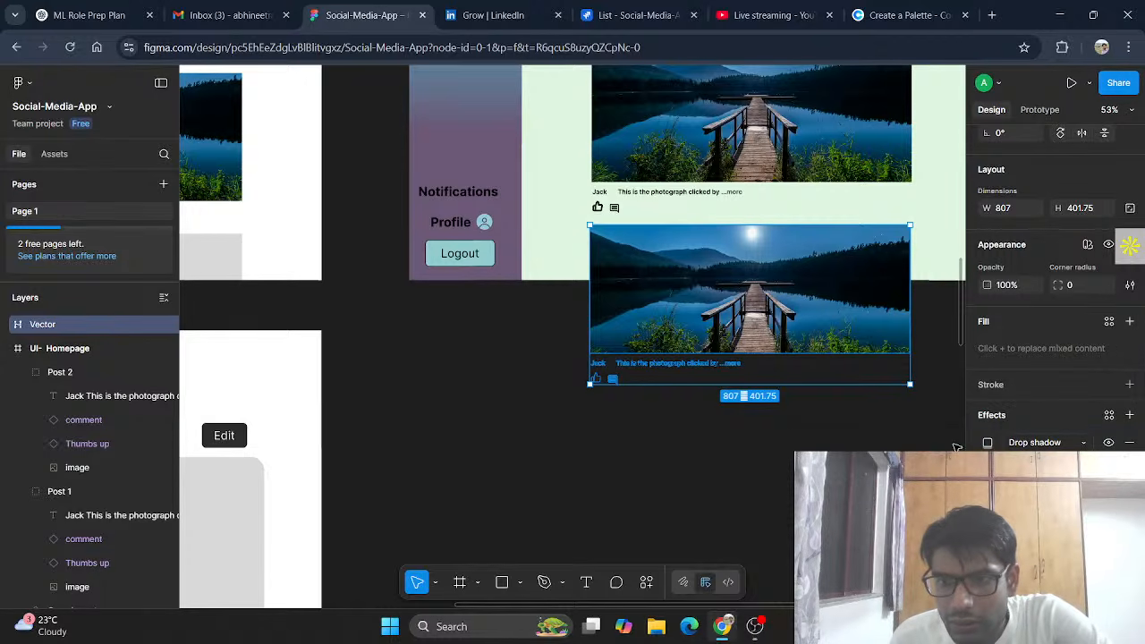
click(1129, 443)
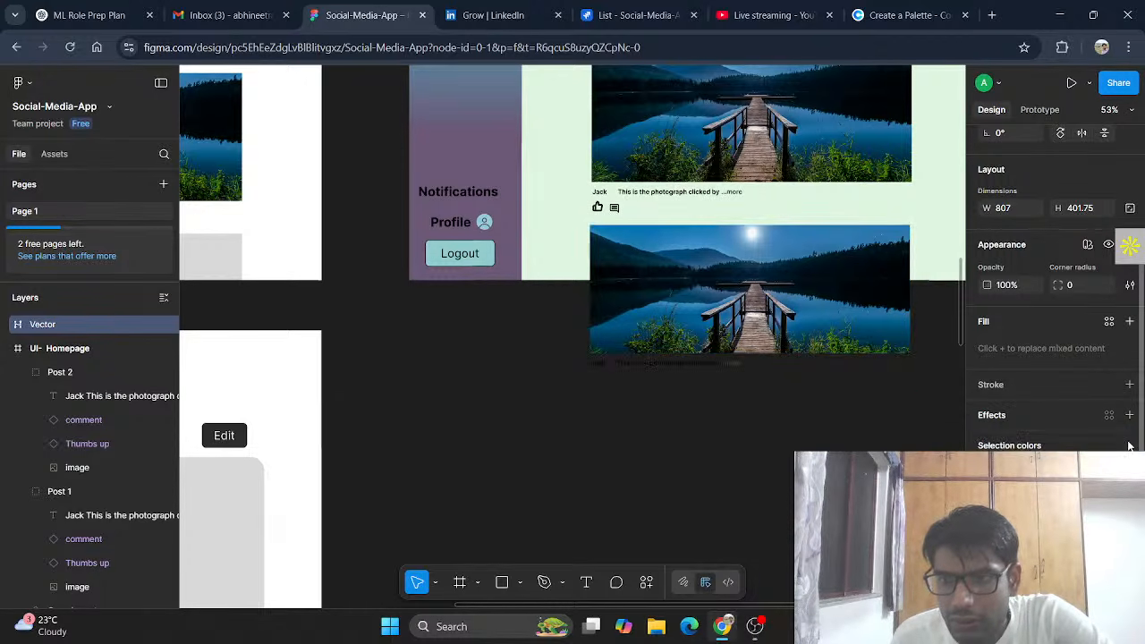
right_click(779, 318)
mouse_move(837, 431)
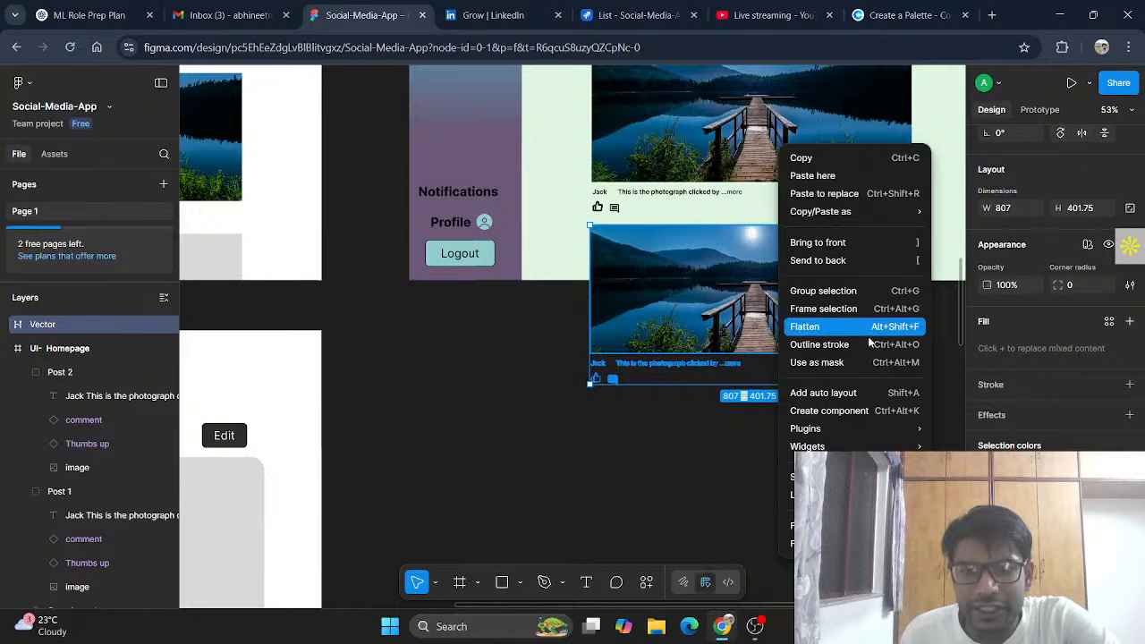
mouse_move(891, 431)
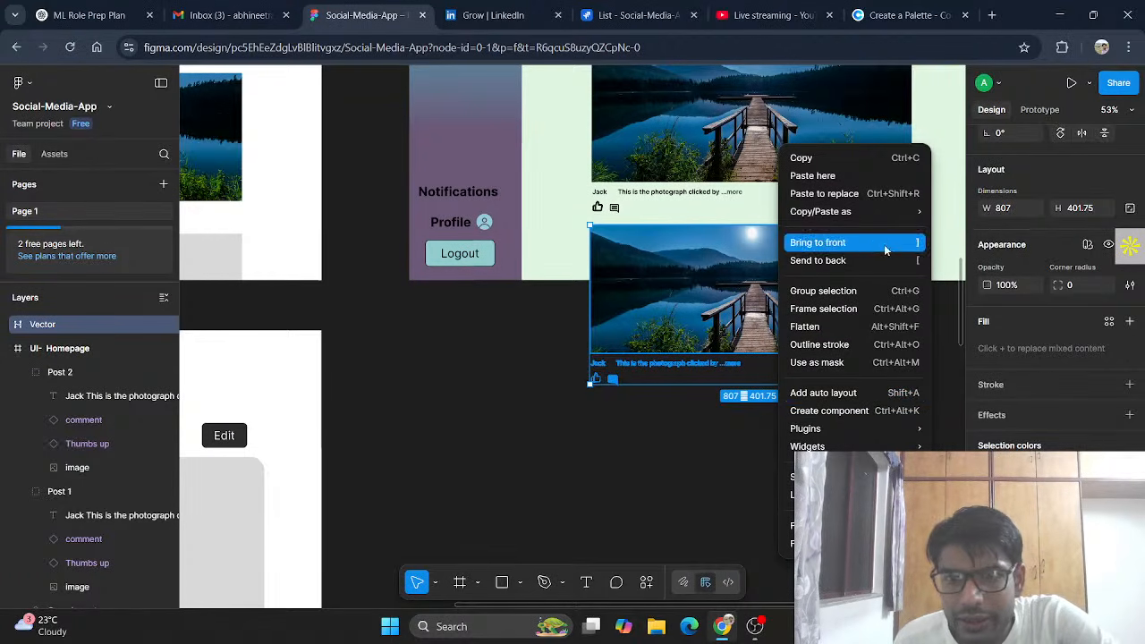
click(946, 327)
scroll(1017, 276, up, 2)
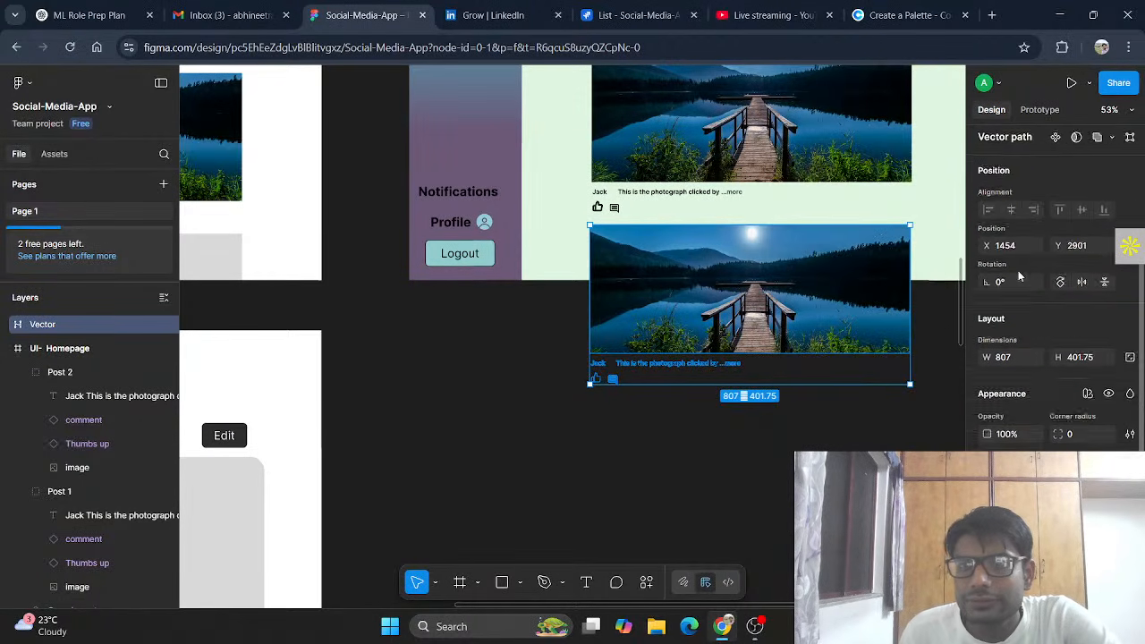
Step: Toggle vector edit and boolean options on the post image, then present the SocioConnect prototype
click(1130, 144)
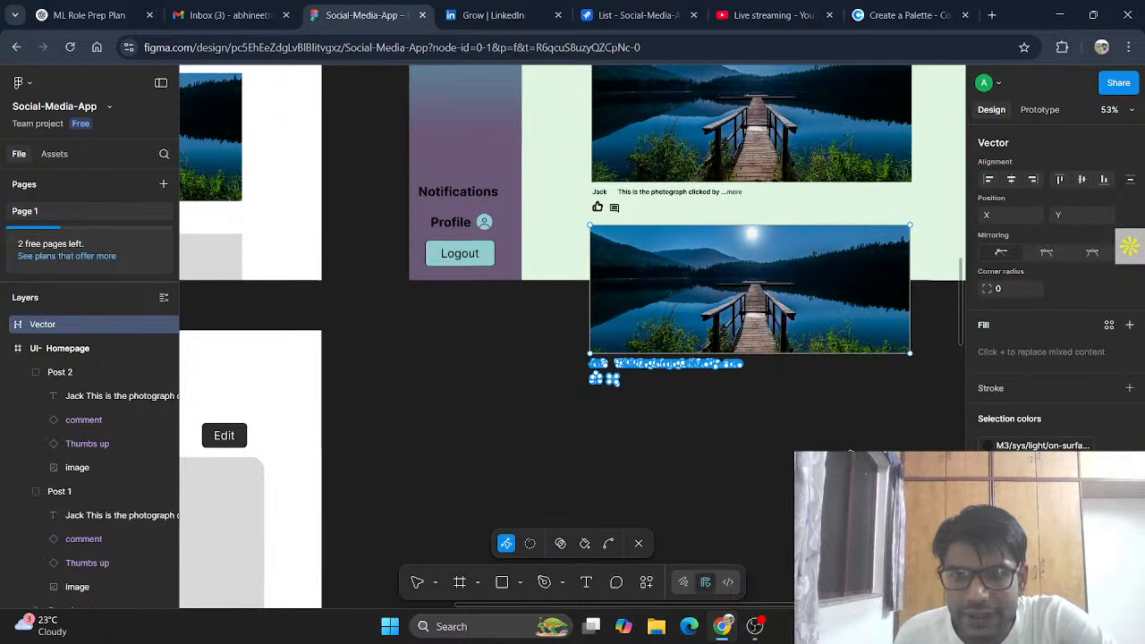
key(Escape)
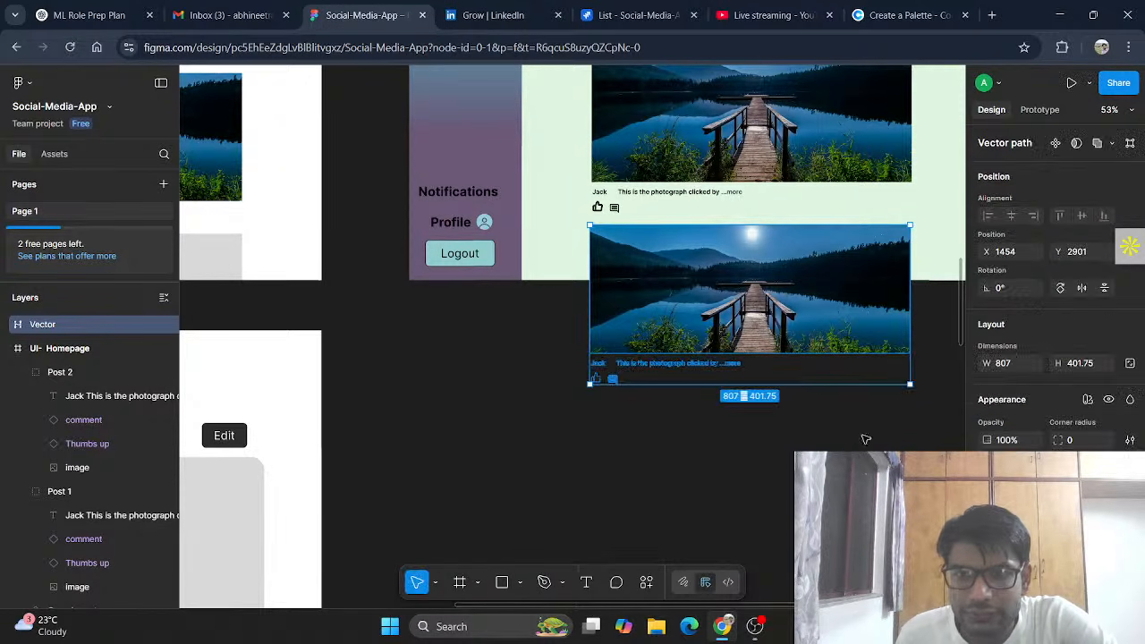
click(1111, 144)
click(1112, 144)
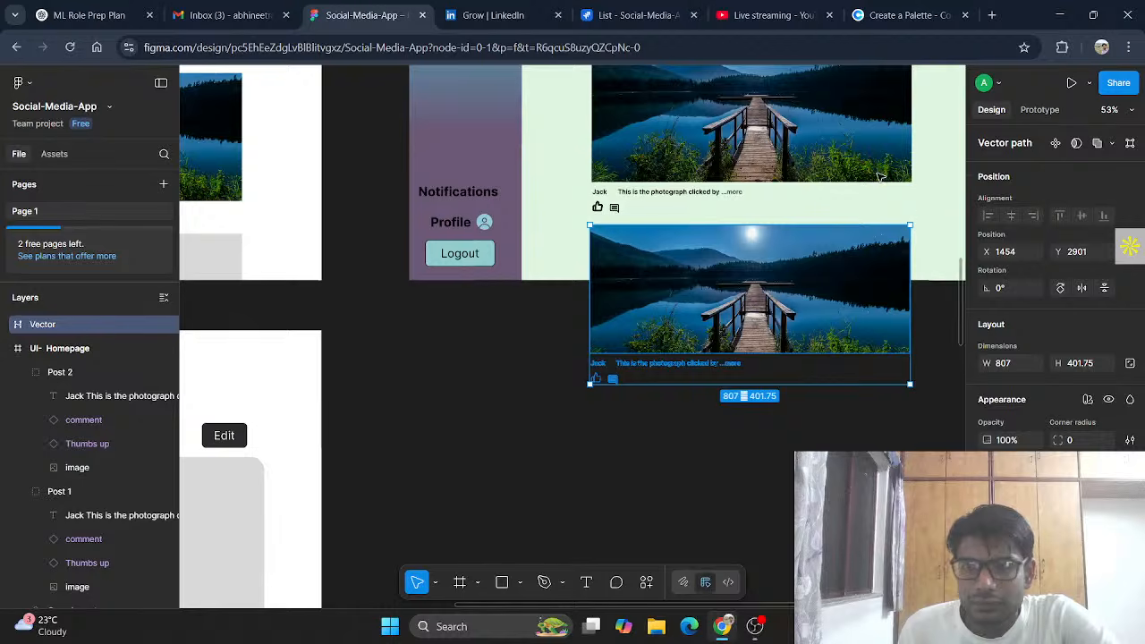
click(955, 351)
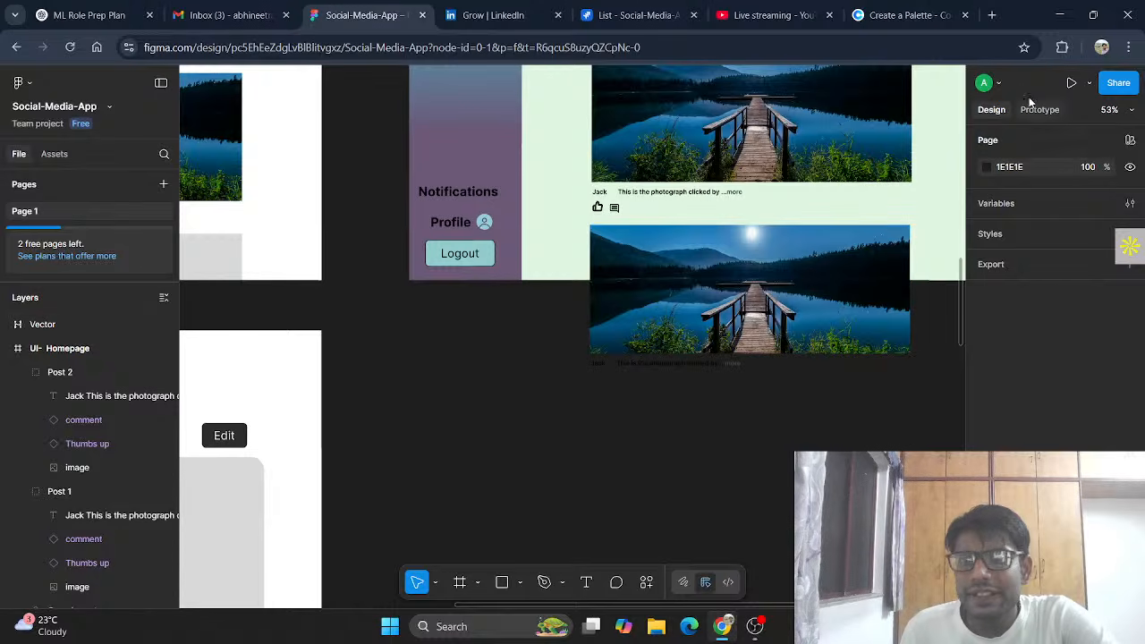
click(1073, 81)
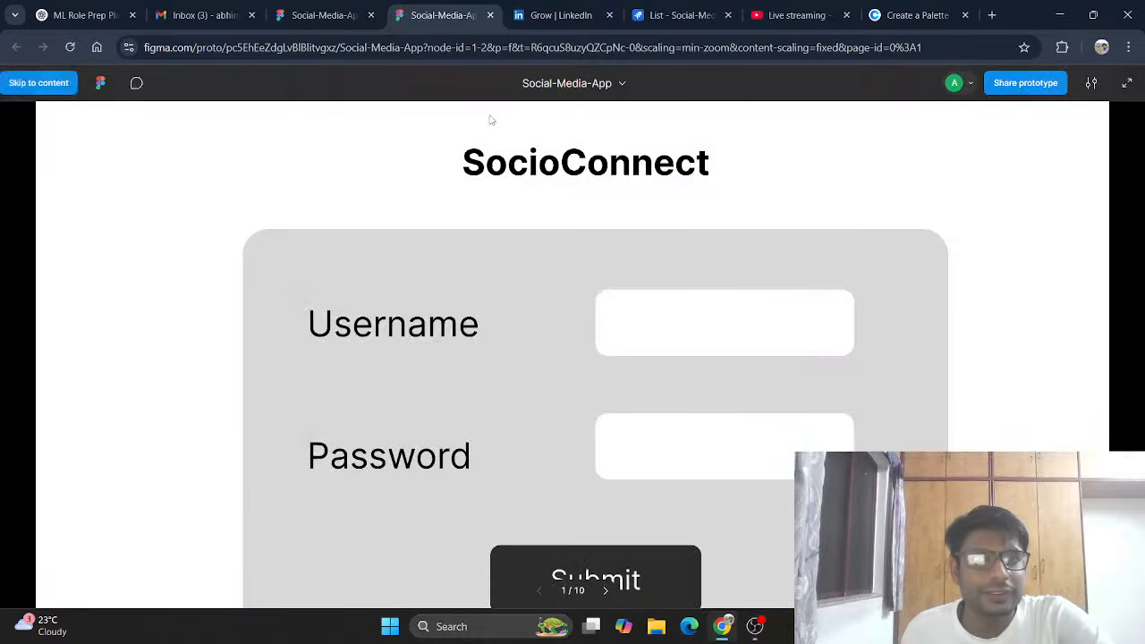
Step: Advance the prototype three screens past the sign-in and sign-up screens
scroll(734, 295, down, 2)
scroll(984, 259, up, 2)
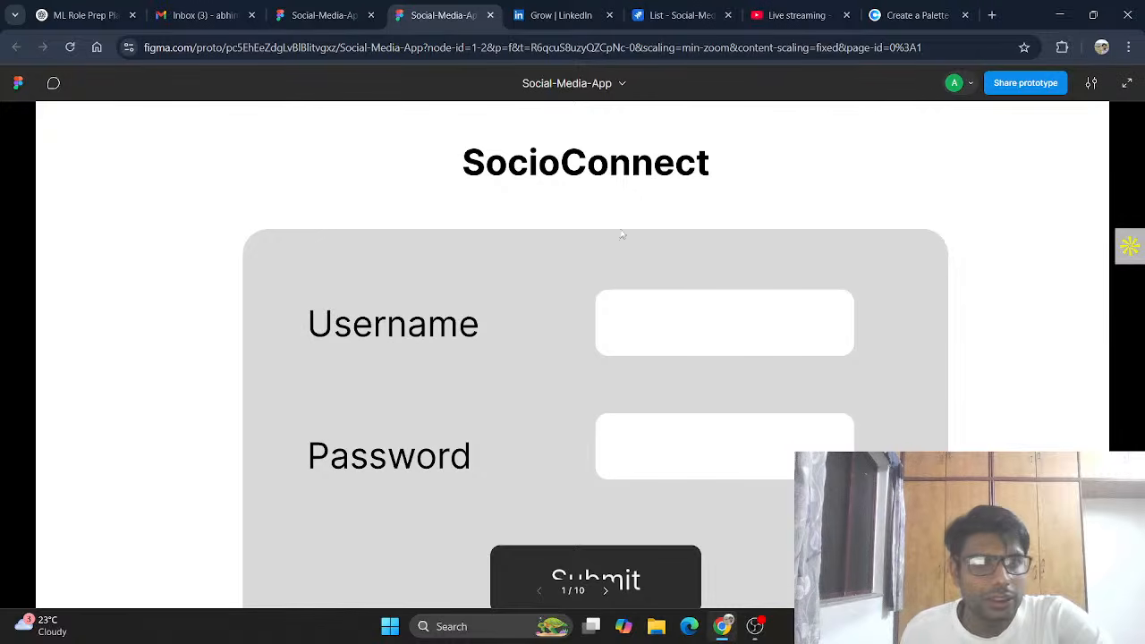
key(Right)
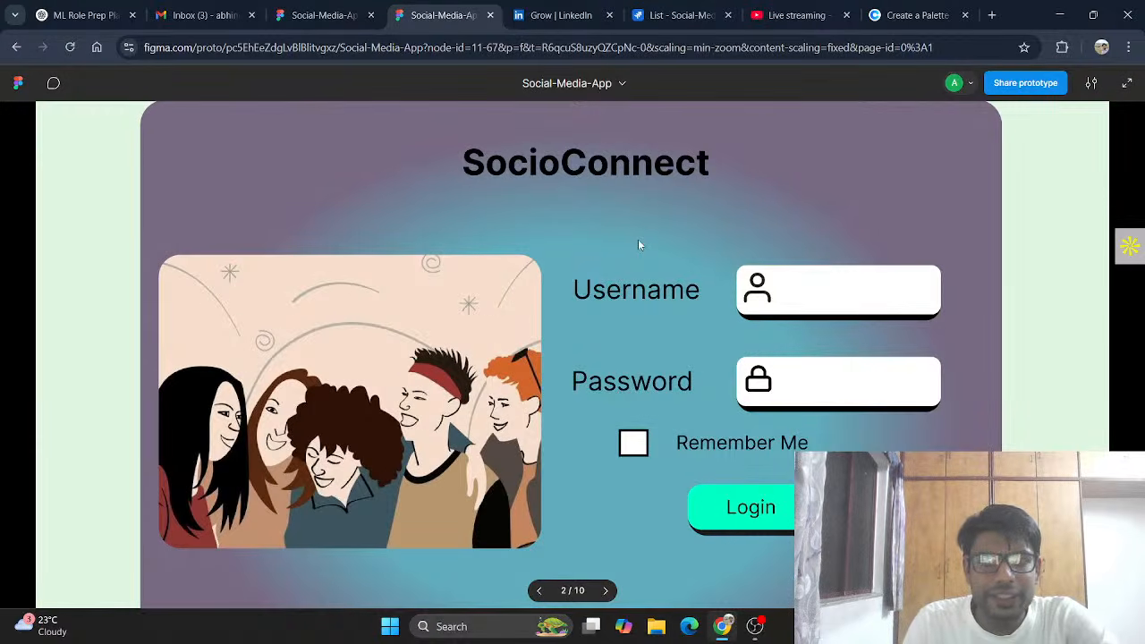
key(Right)
key(Right)
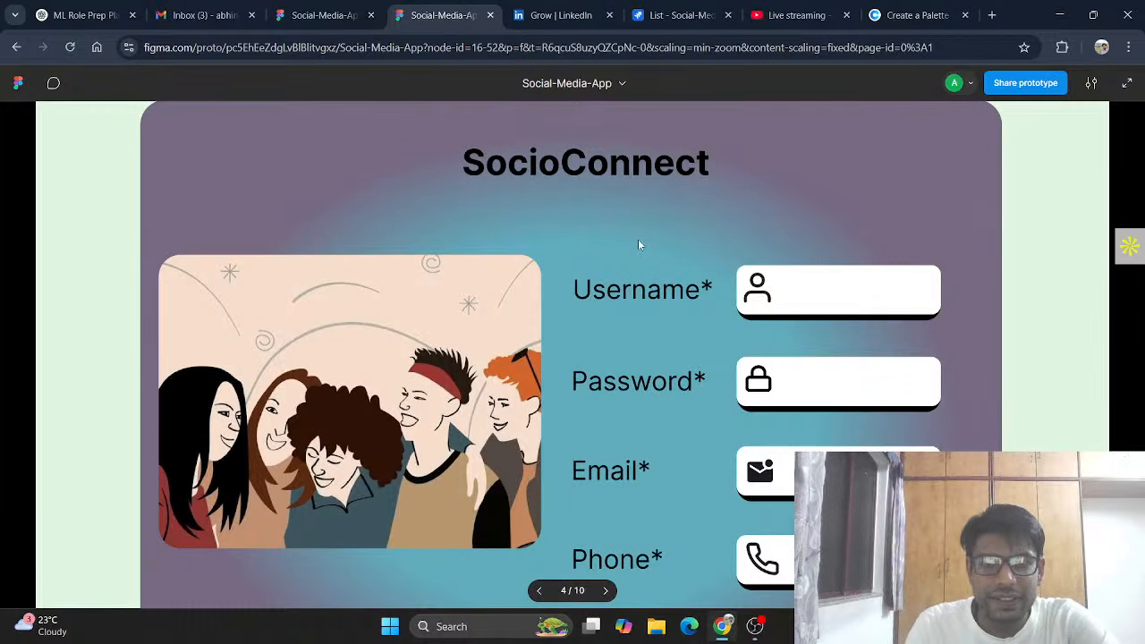
key(Right)
key(Right)
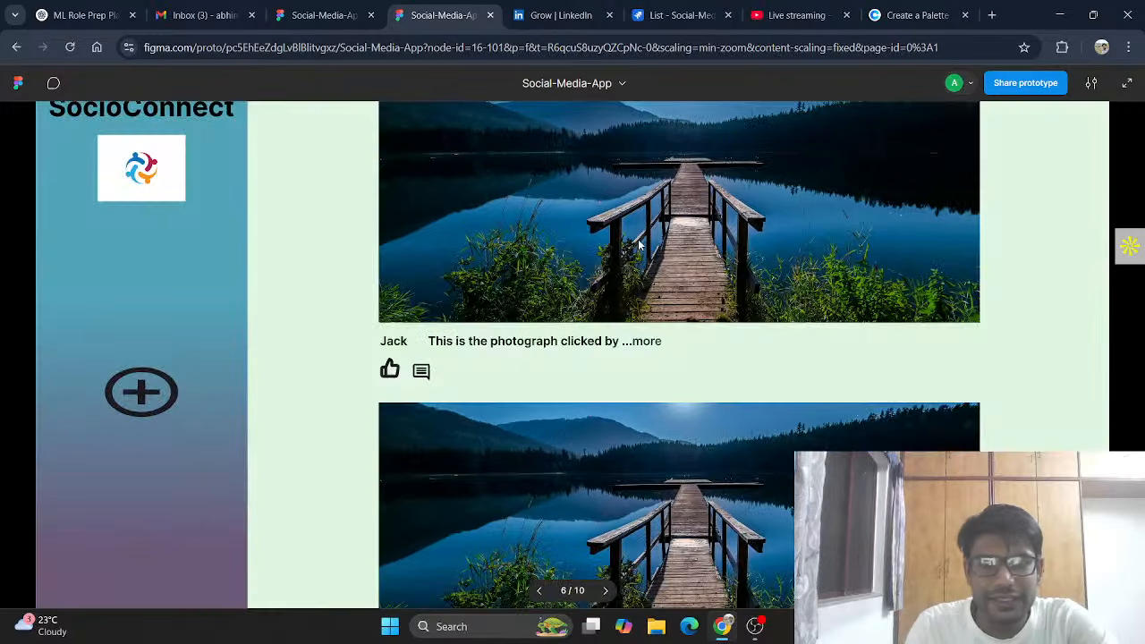
Step: Scroll the frame 6 homepage feed up and down to review the lake-photo posts
scroll(639, 244, down, 3)
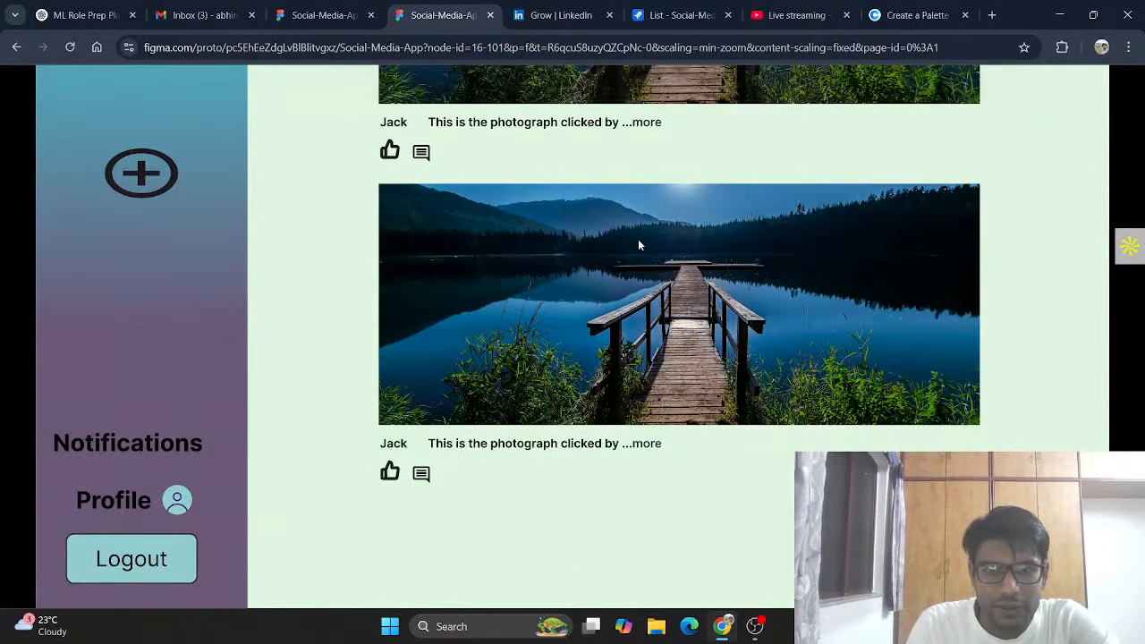
scroll(638, 239, up, 3)
scroll(638, 244, down, 3)
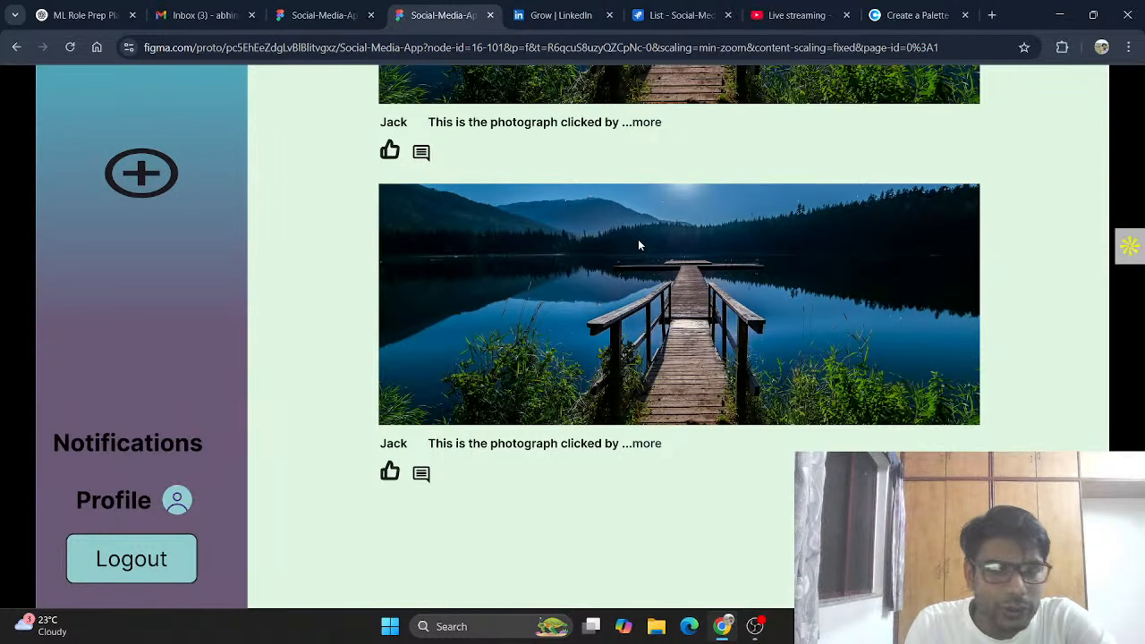
scroll(638, 239, up, 3)
scroll(638, 242, down, 3)
scroll(638, 242, up, 3)
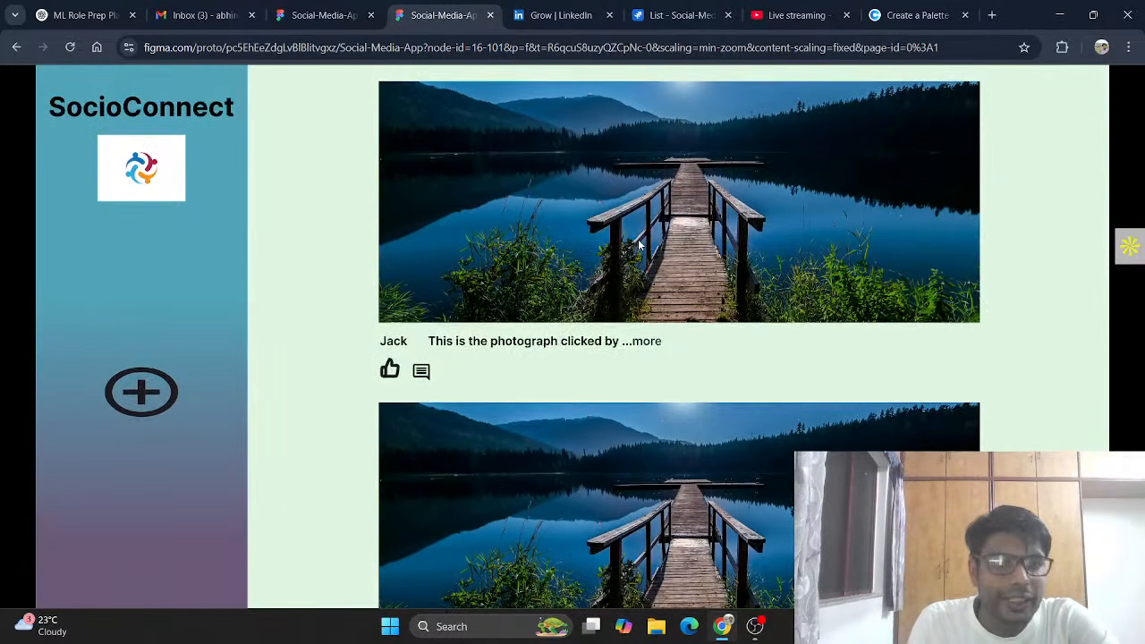
scroll(638, 241, down, 1)
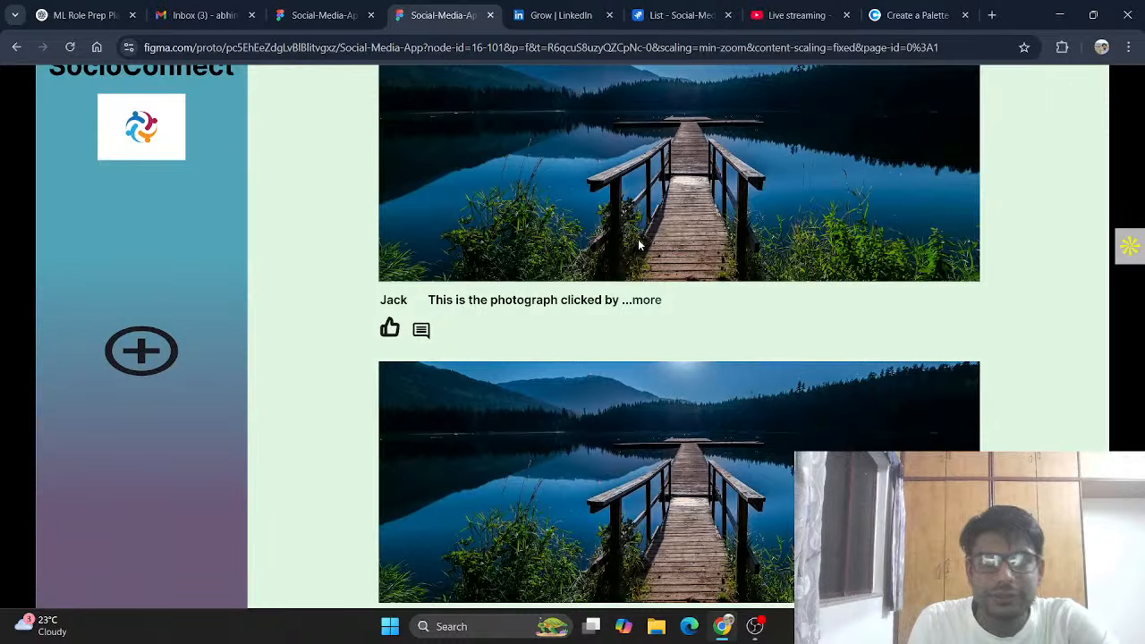
scroll(688, 458, up, 1)
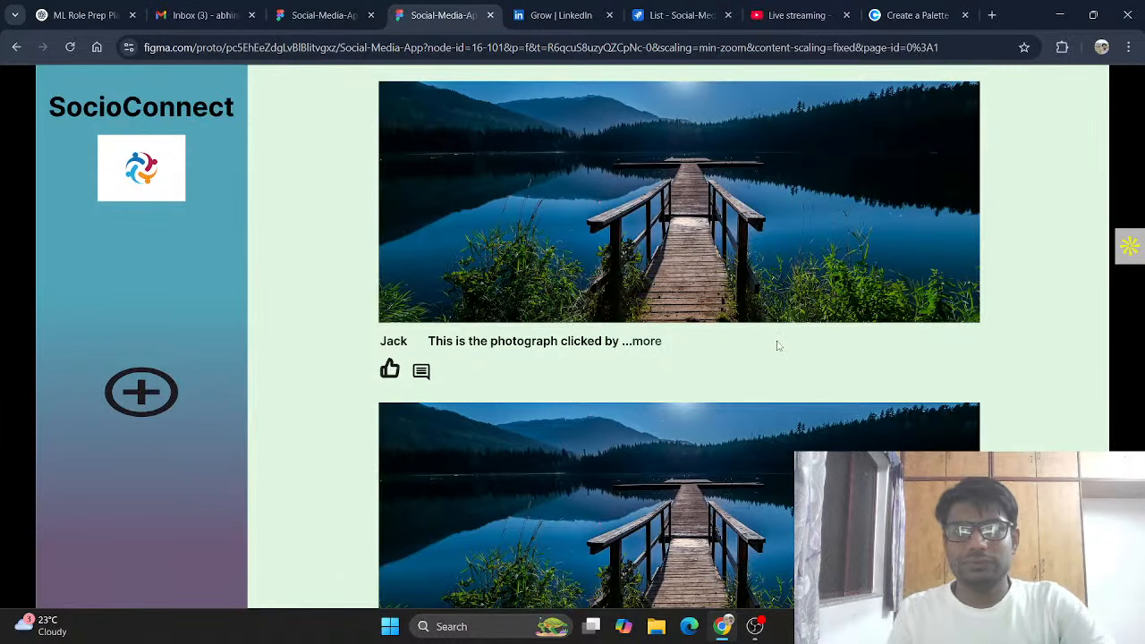
mouse_move(795, 72)
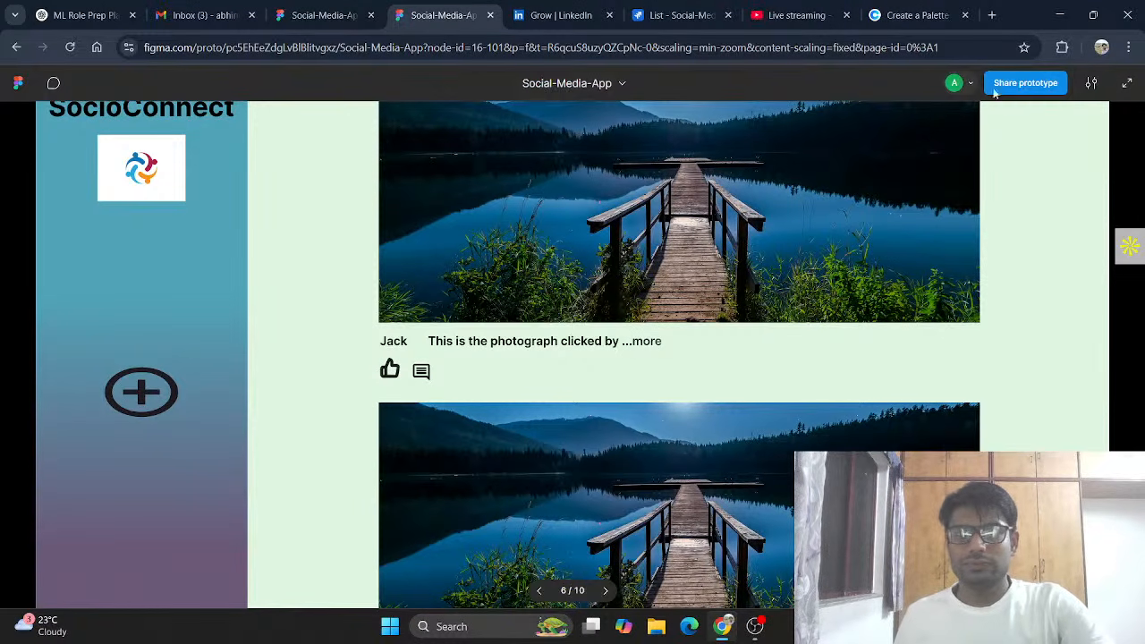
Step: View the frame 7 profile form screen in full screen, scroll it, then exit full screen
click(1124, 84)
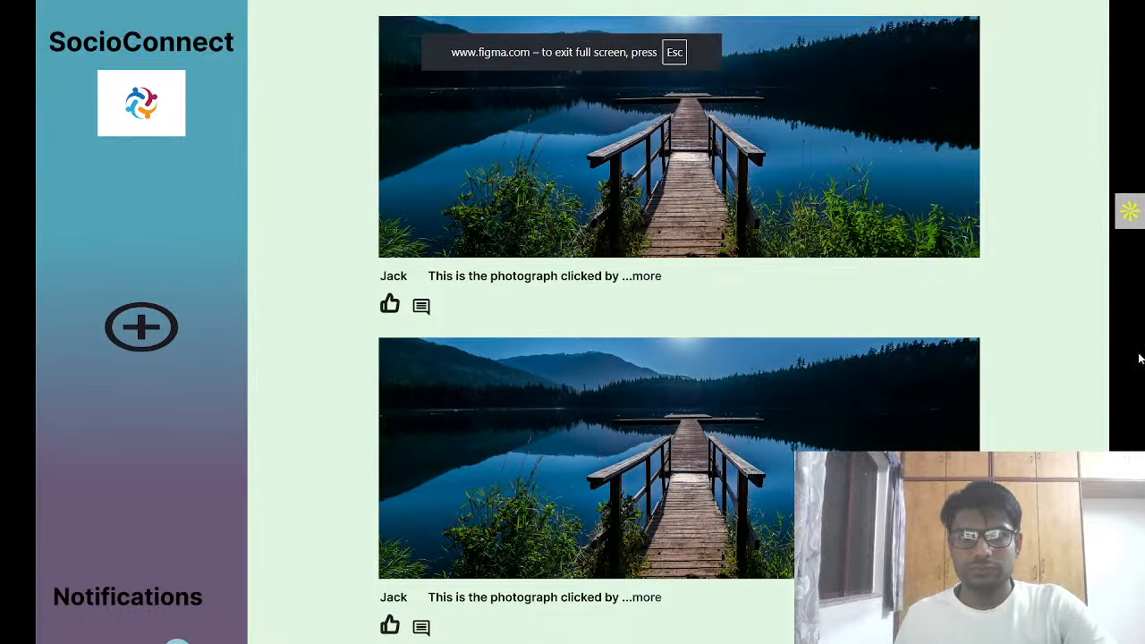
key(Right)
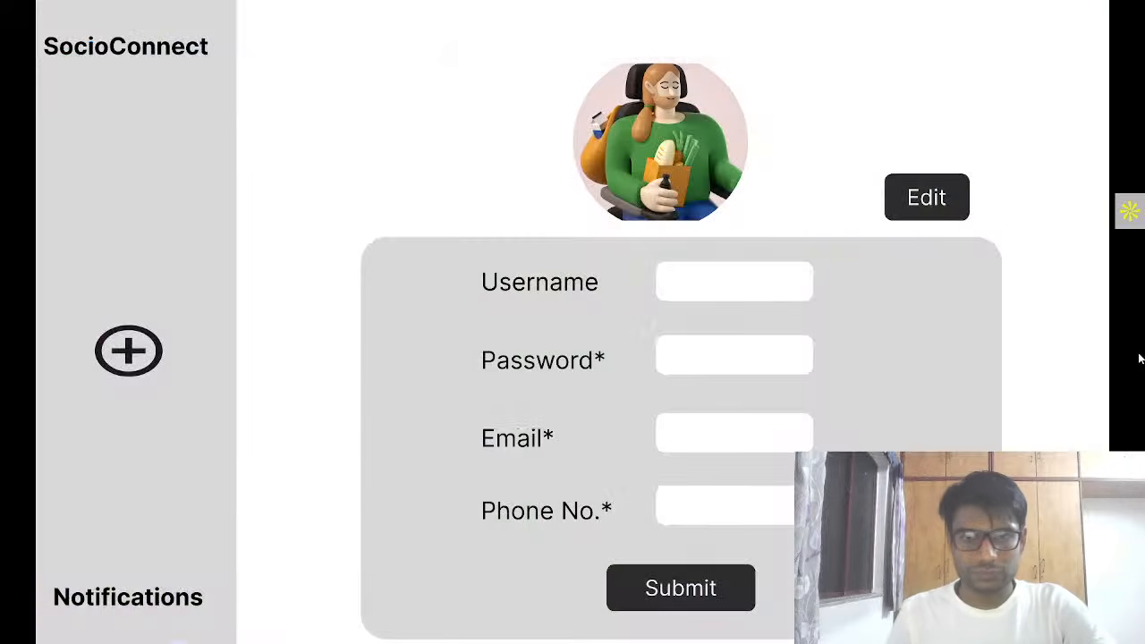
scroll(1140, 358, down, 2)
scroll(1139, 359, up, 2)
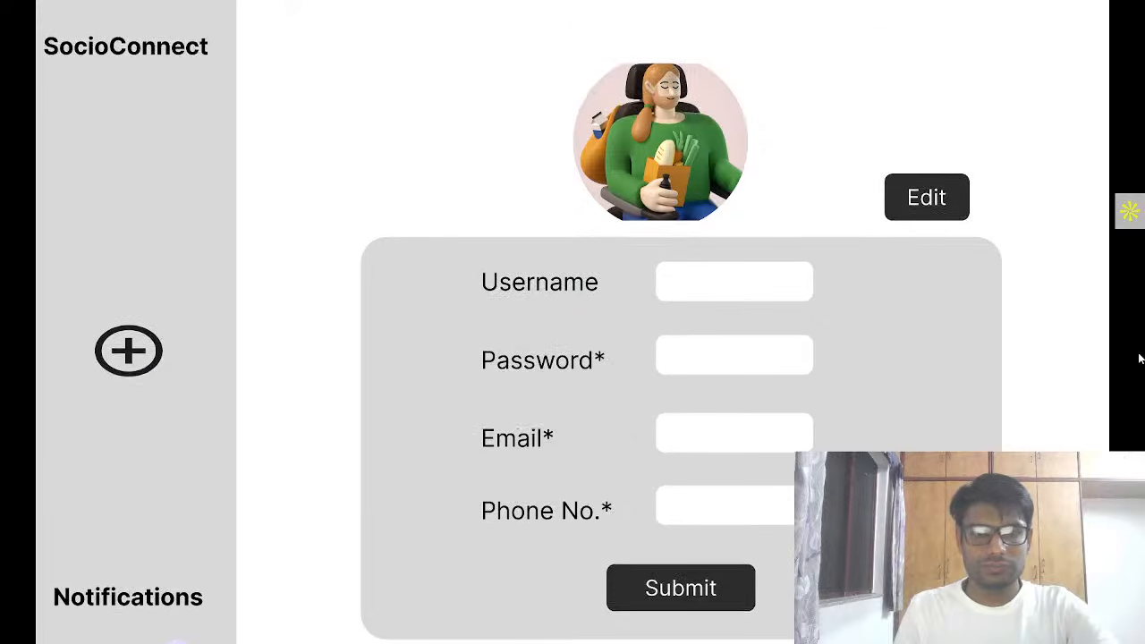
scroll(1139, 359, down, 1)
key(F11)
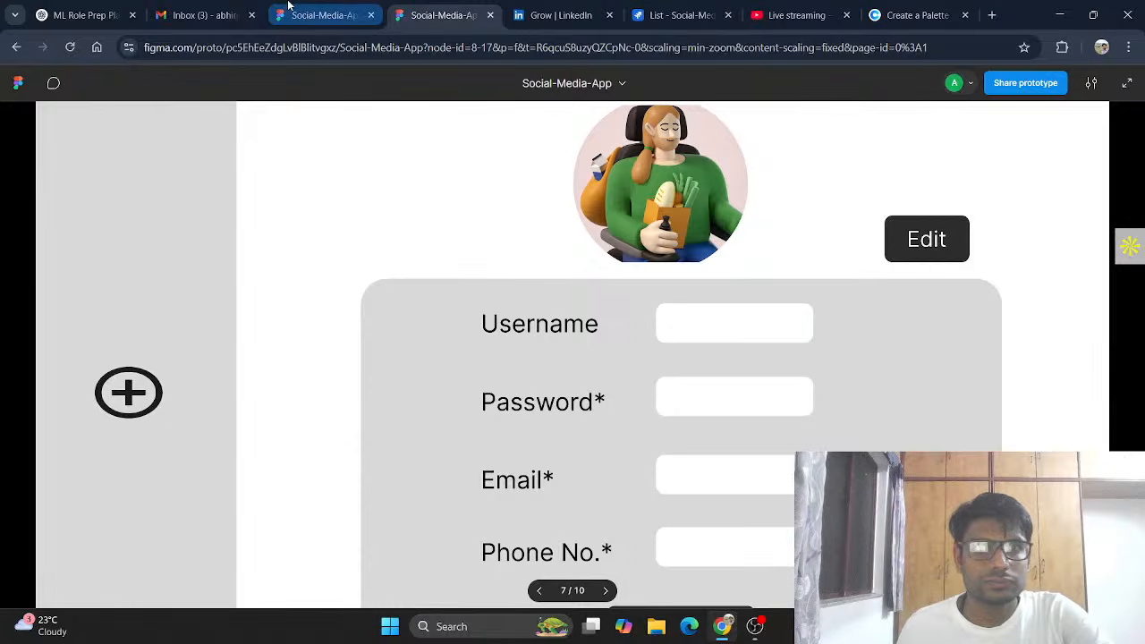
Step: Return to the design editor and select the second post's image vector to check its boolean options
click(340, 10)
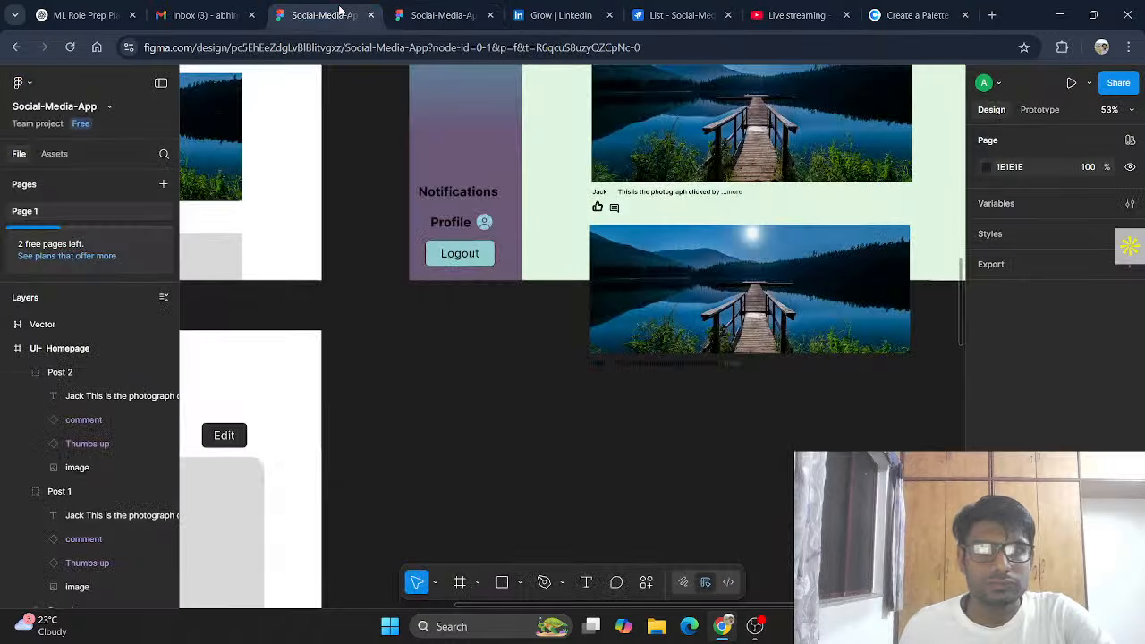
click(807, 293)
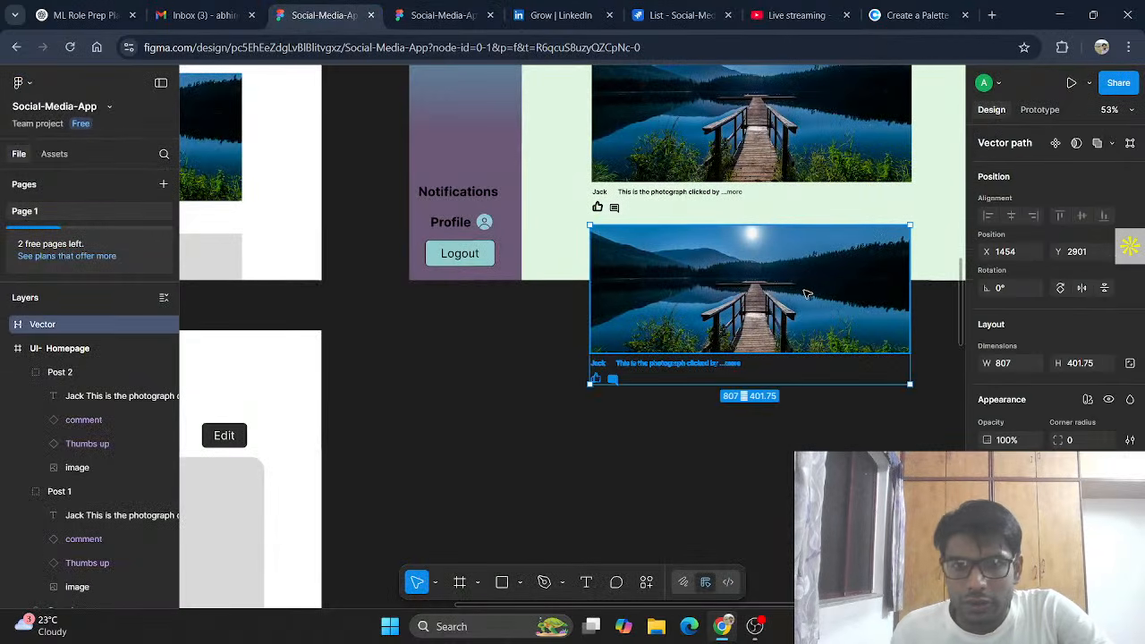
click(1113, 145)
click(1113, 145)
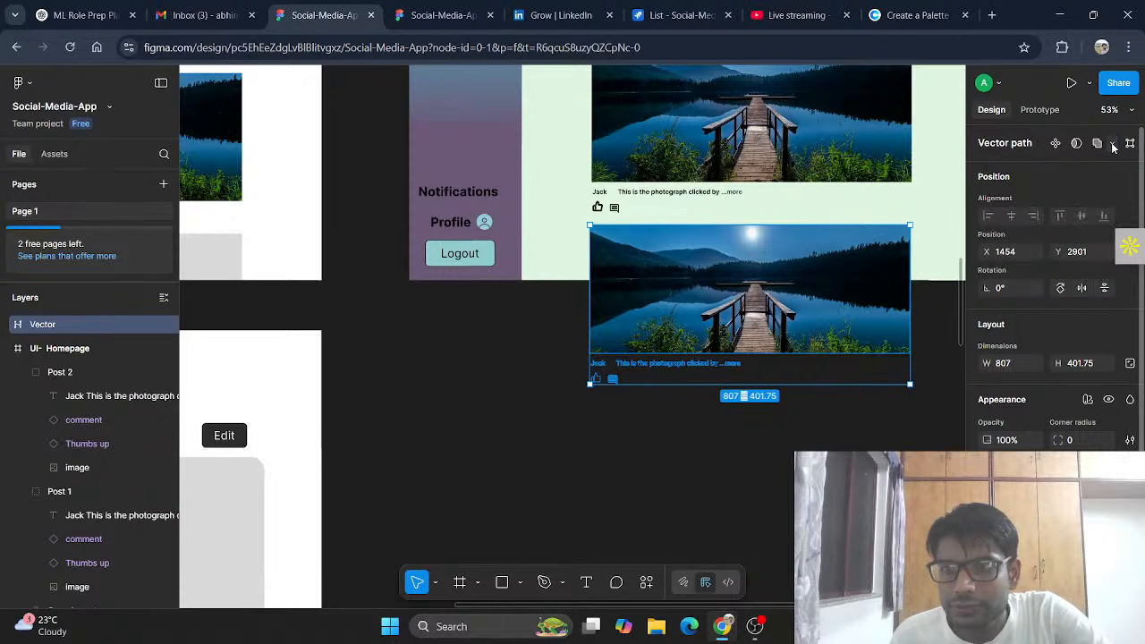
key(Escape)
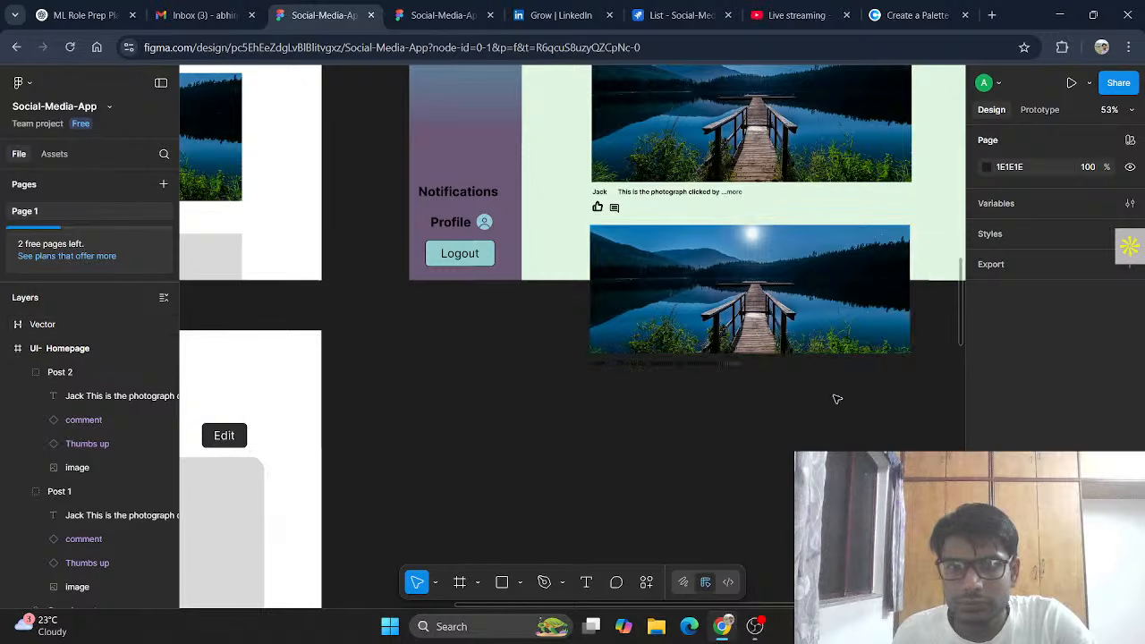
Step: Move the Vector layer into the UI-Homepage frame in the Layers panel
click(755, 355)
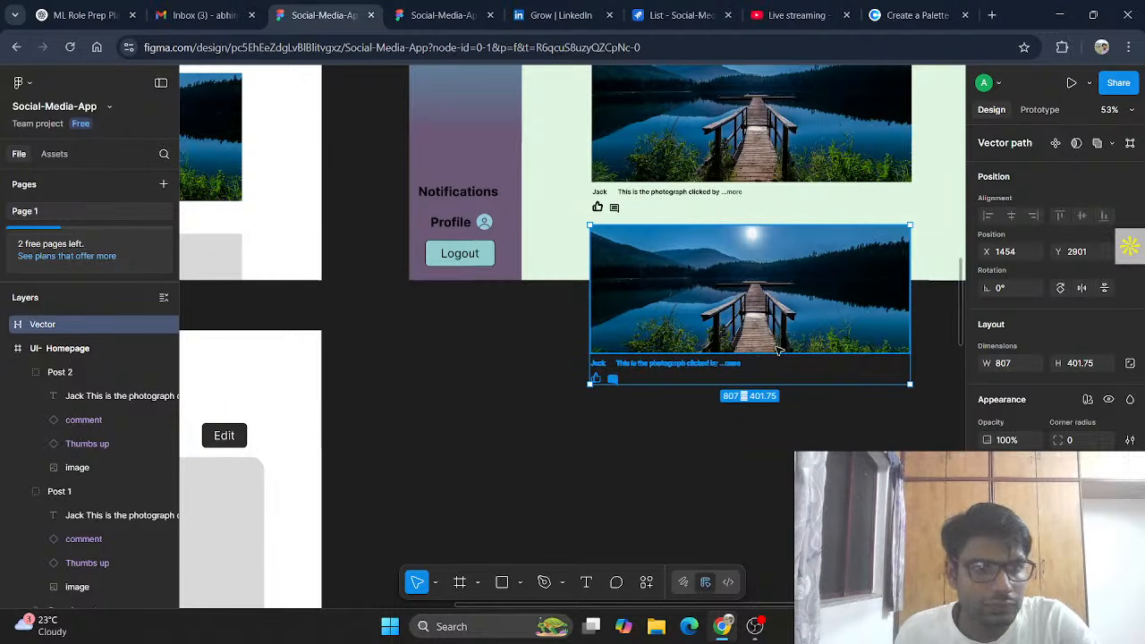
key(Escape)
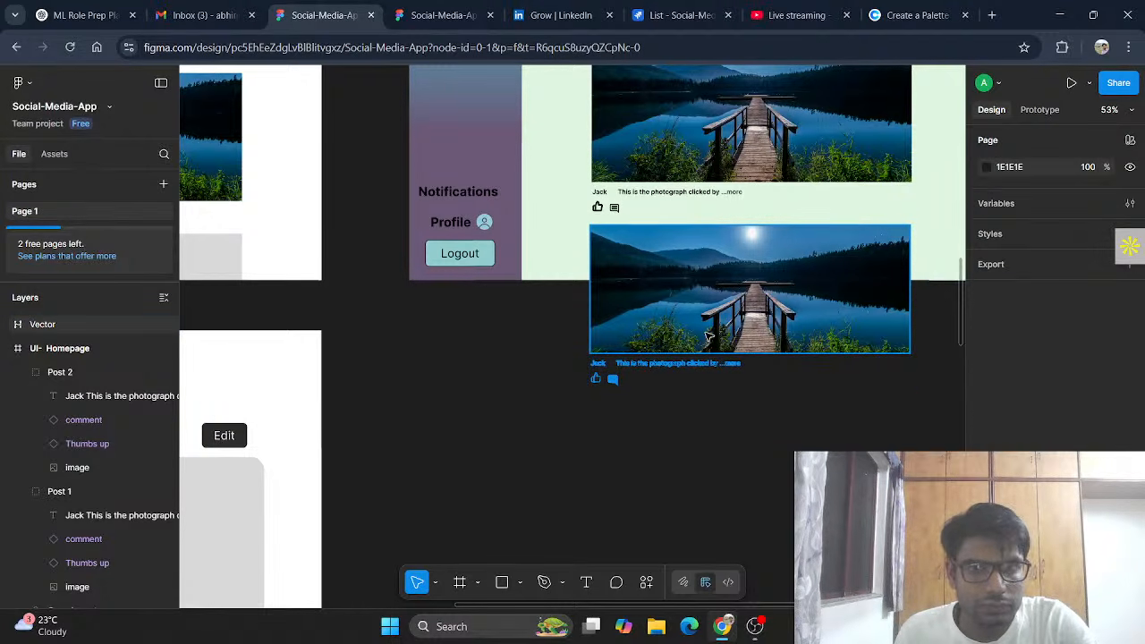
click(707, 336)
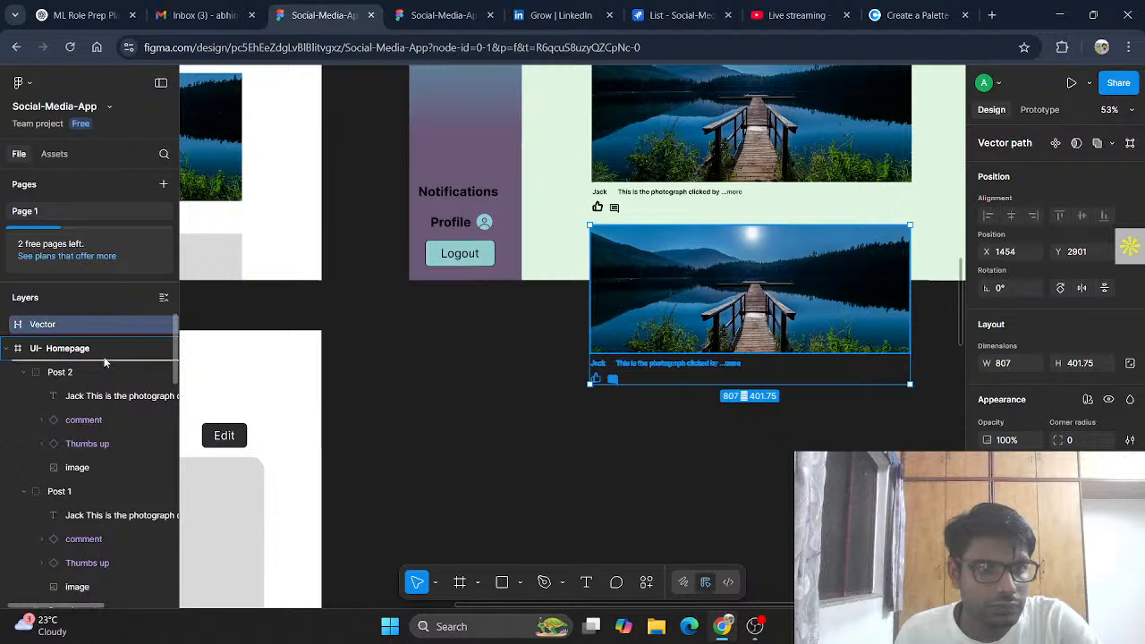
drag(104, 362, 104, 363)
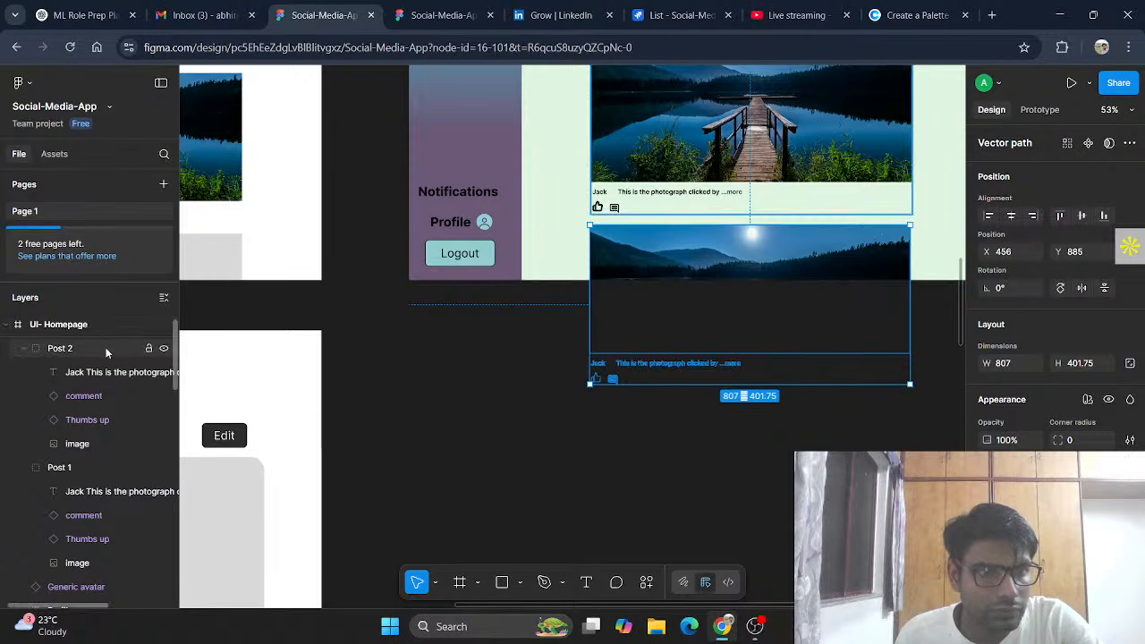
scroll(130, 351, up, 1)
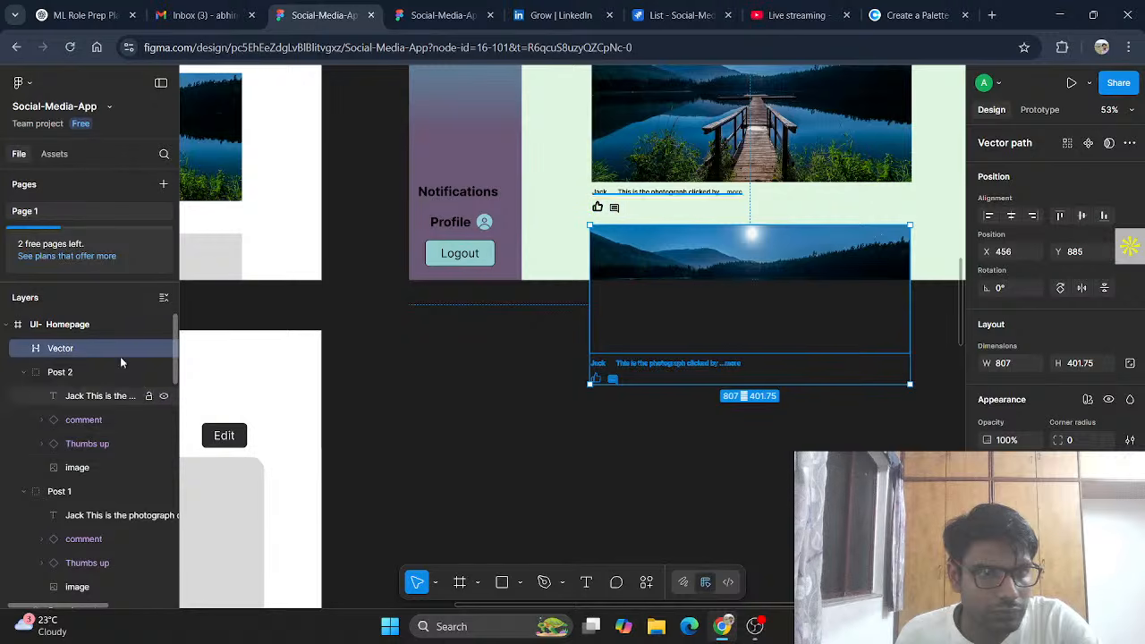
click(788, 333)
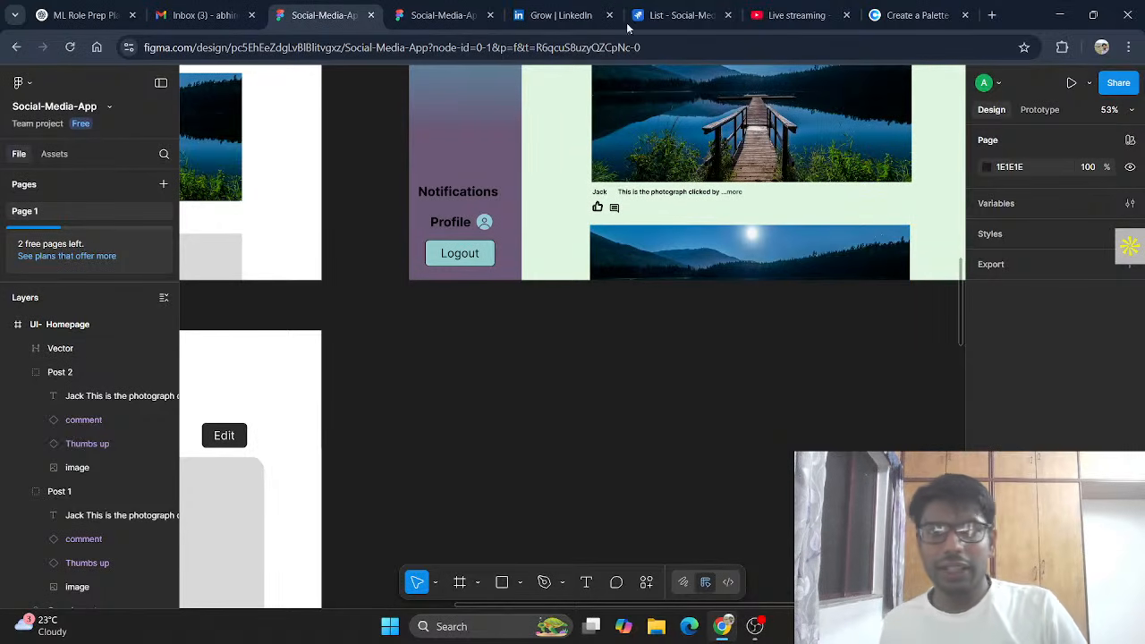
click(435, 15)
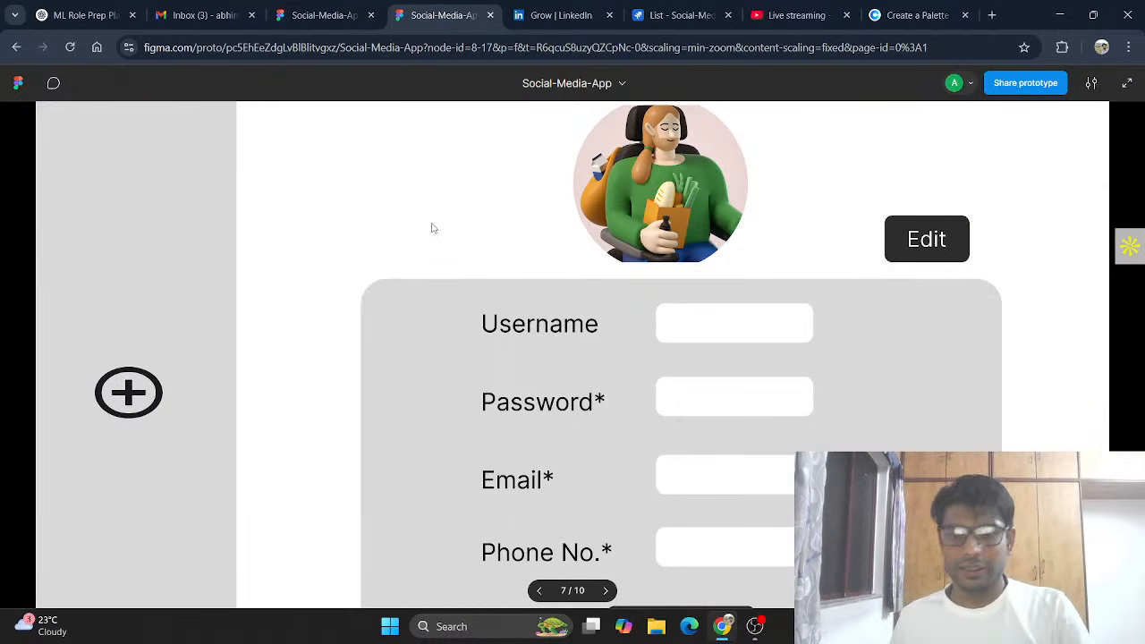
key(Right)
key(Left)
key(Left)
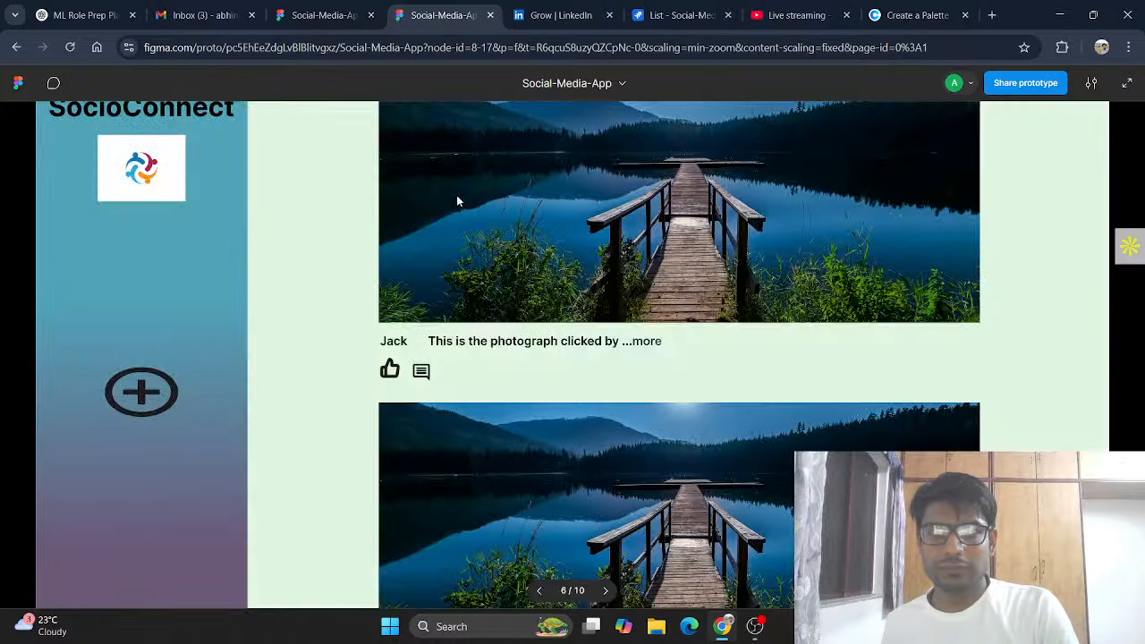
scroll(672, 228, down, 2)
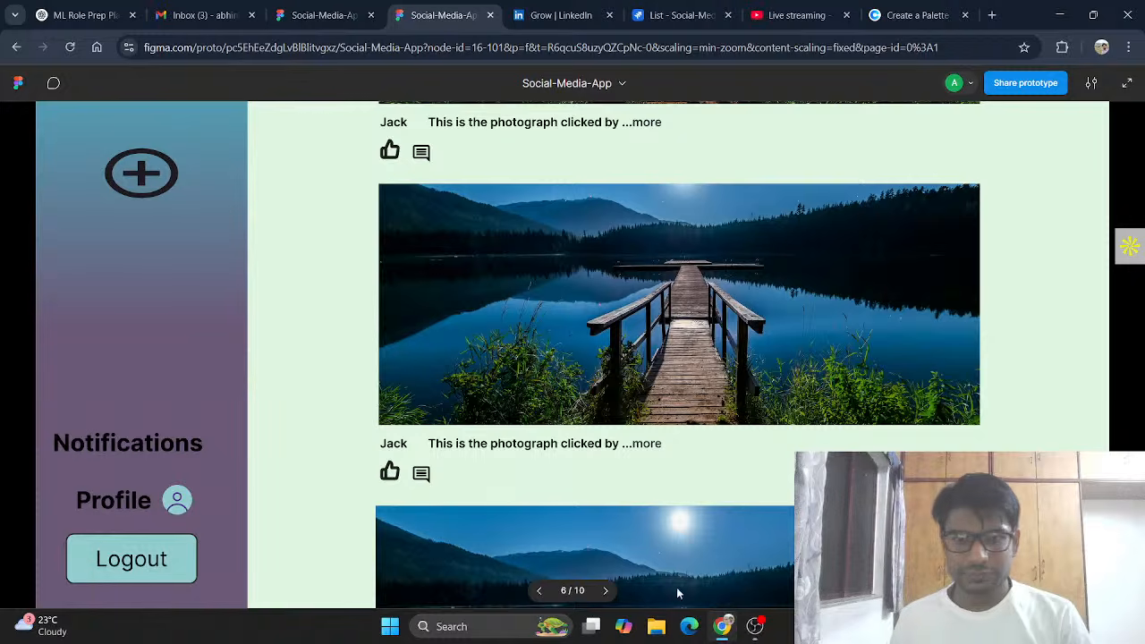
scroll(656, 420, up, 2)
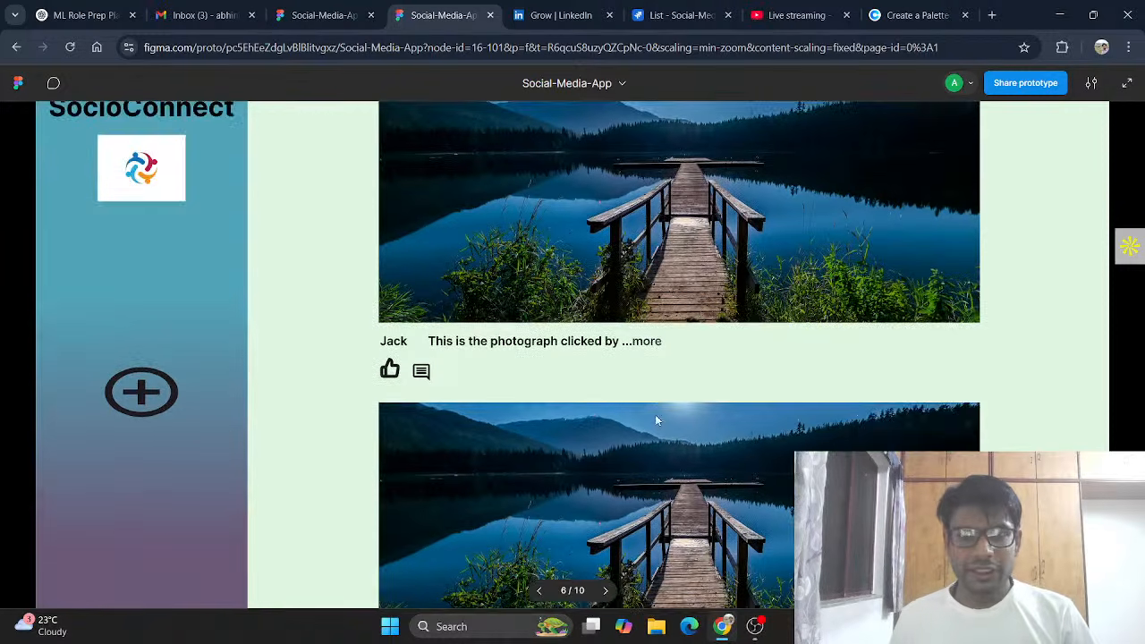
scroll(747, 273, down, 2)
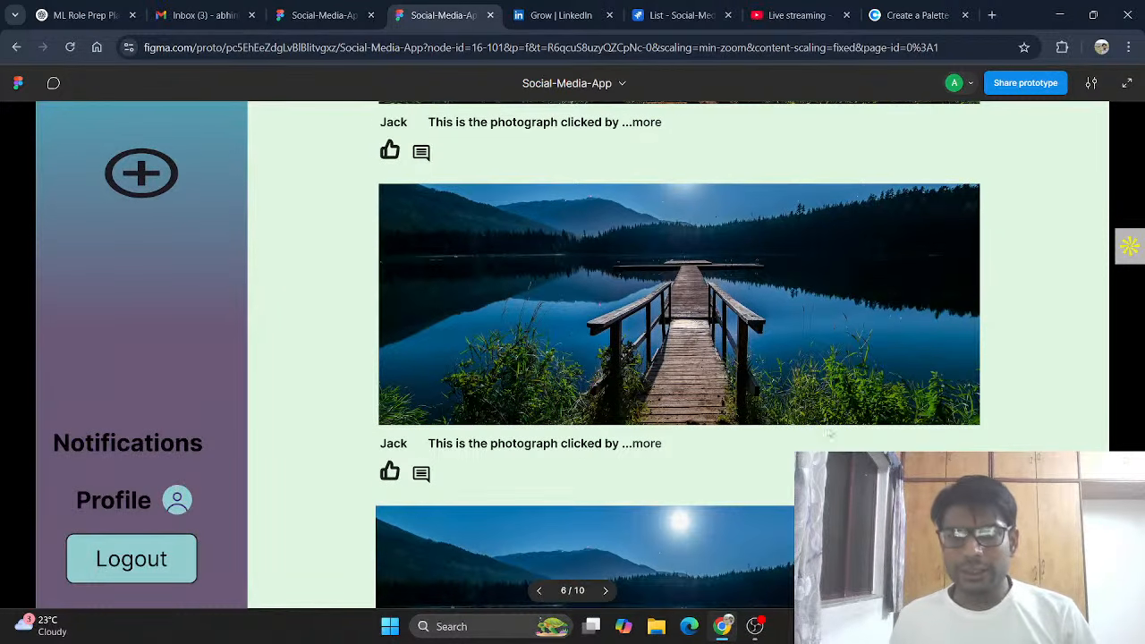
scroll(802, 354, up, 2)
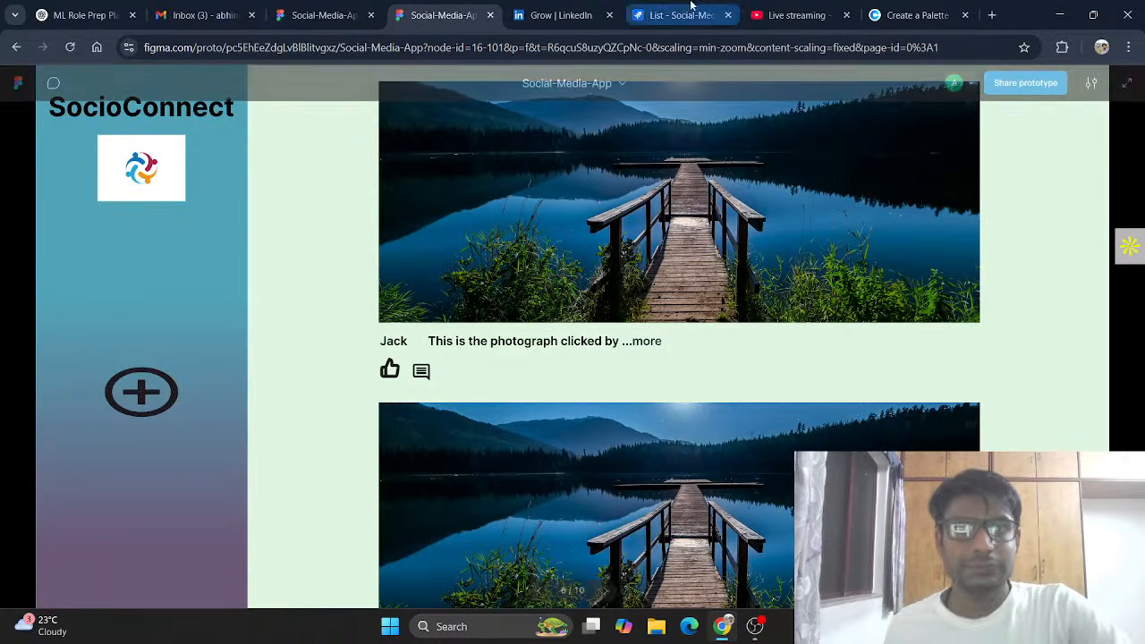
click(324, 16)
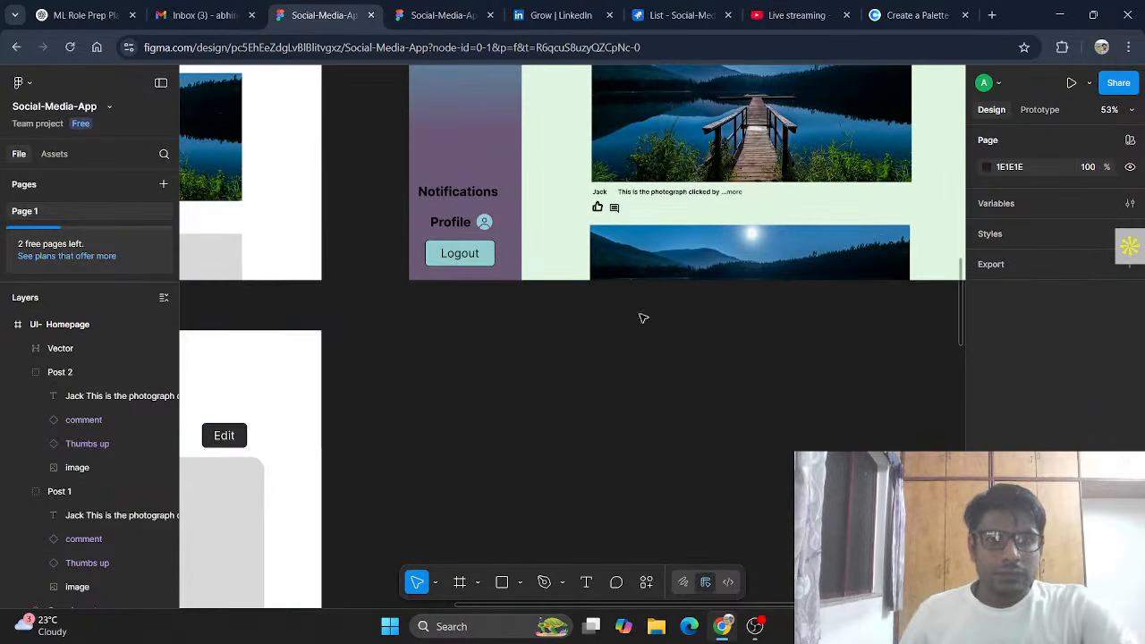
Step: Select the UI- Homepage frame and make a copy of it
scroll(578, 325, down, 1)
scroll(579, 325, up, 5)
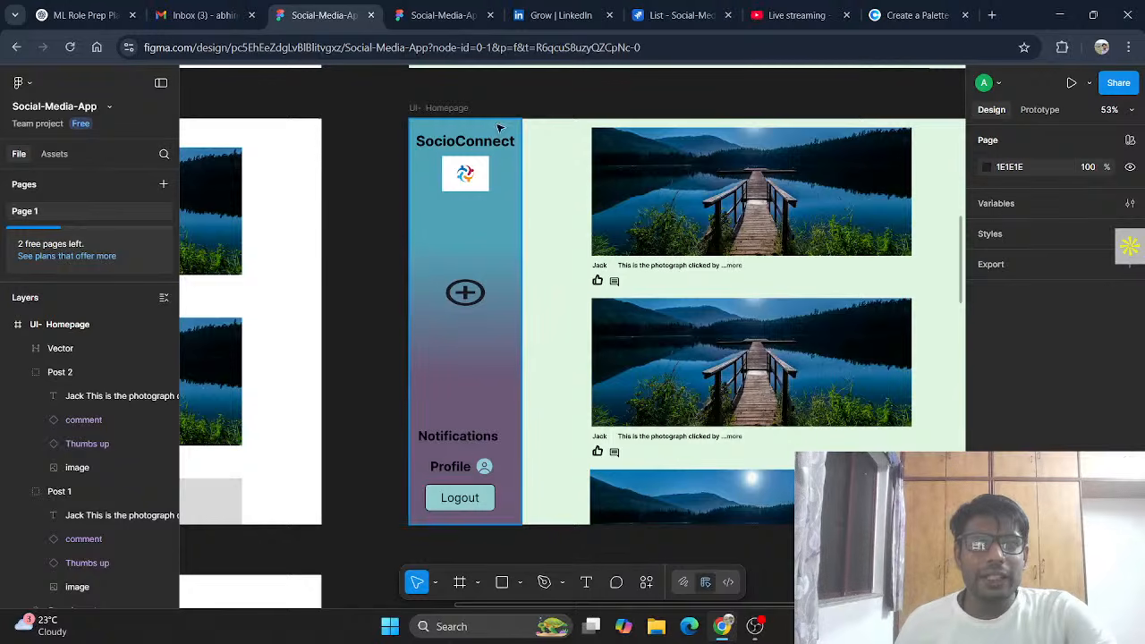
click(552, 201)
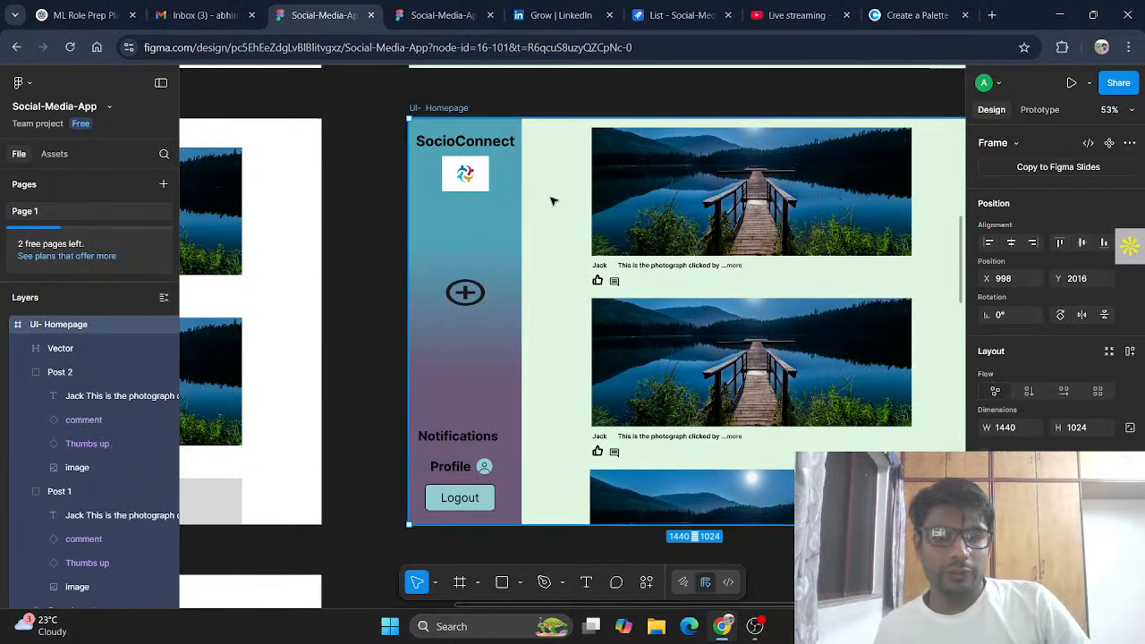
scroll(606, 220, down, 6)
scroll(598, 394, down, 2)
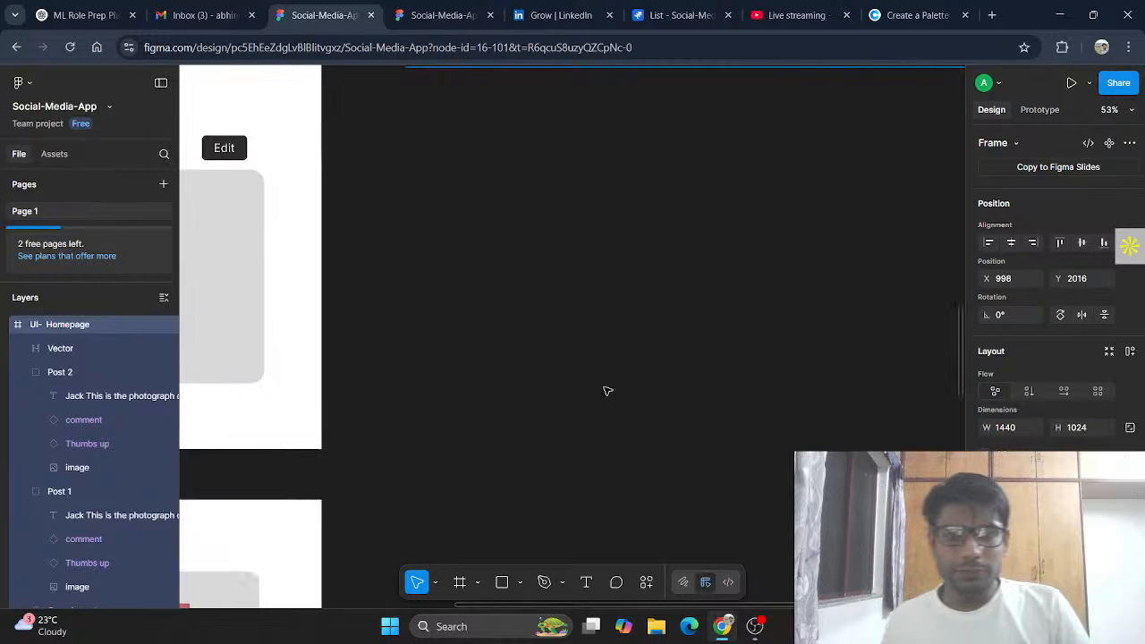
key(ctrl+v)
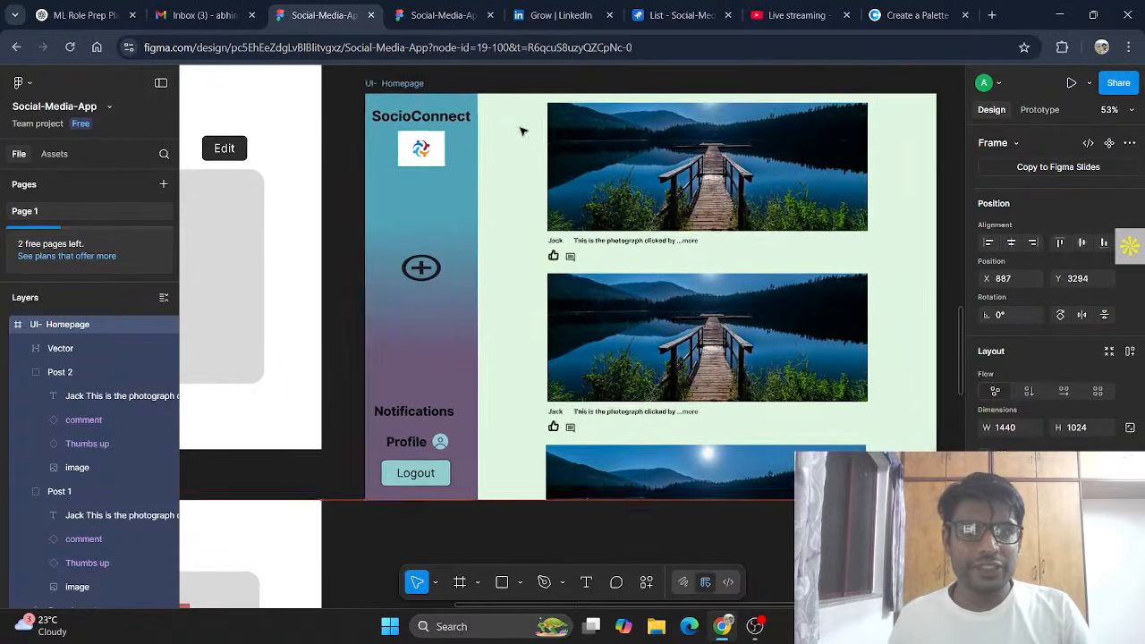
Step: Position the copied frame beside the profile wireframe and marquee-select its three post cards
drag(521, 130, 547, 109)
scroll(546, 209, up, 1)
scroll(547, 207, down, 3)
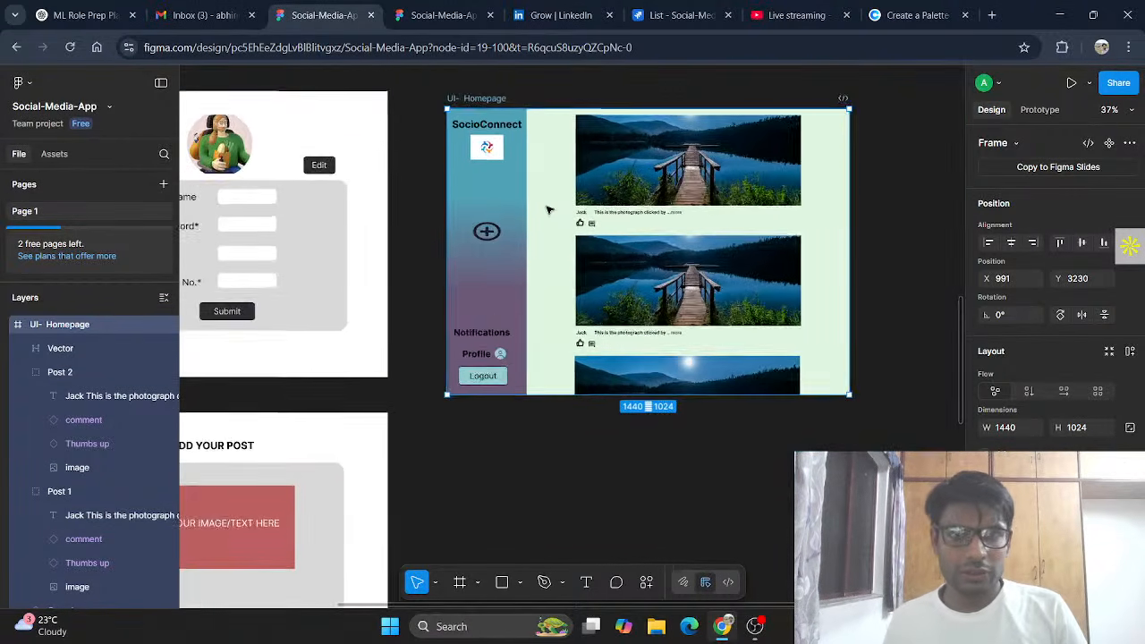
scroll(553, 206, down, 1)
drag(551, 217, 573, 204)
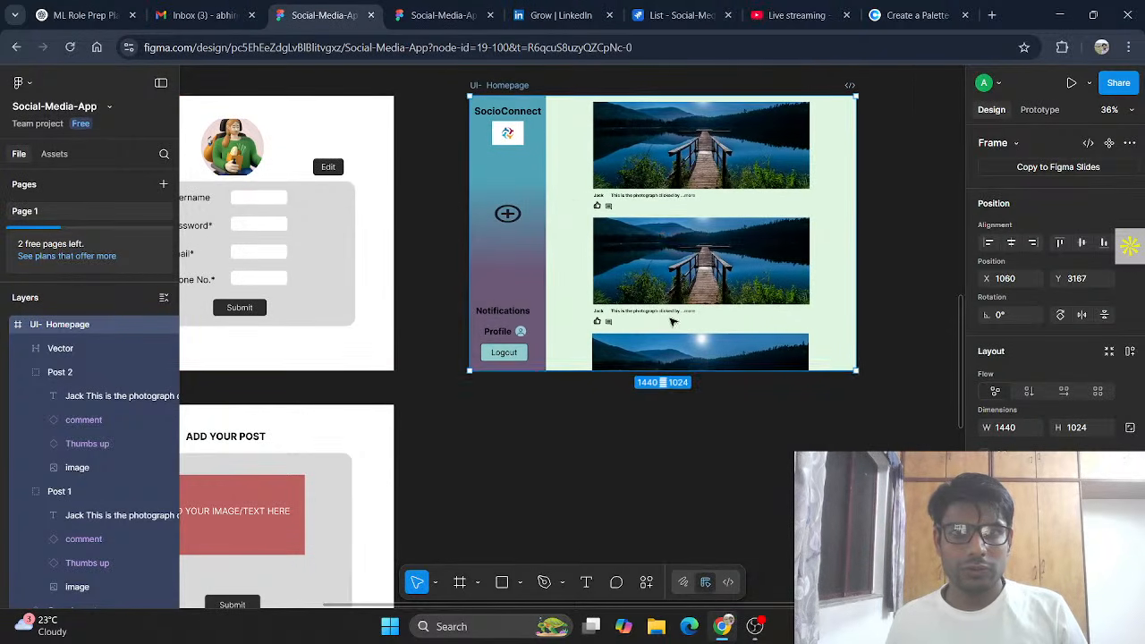
scroll(559, 268, up, 1)
mouse_move(566, 317)
mouse_down()
mouse_move(539, 317)
mouse_move(550, 317)
mouse_up()
click(679, 507)
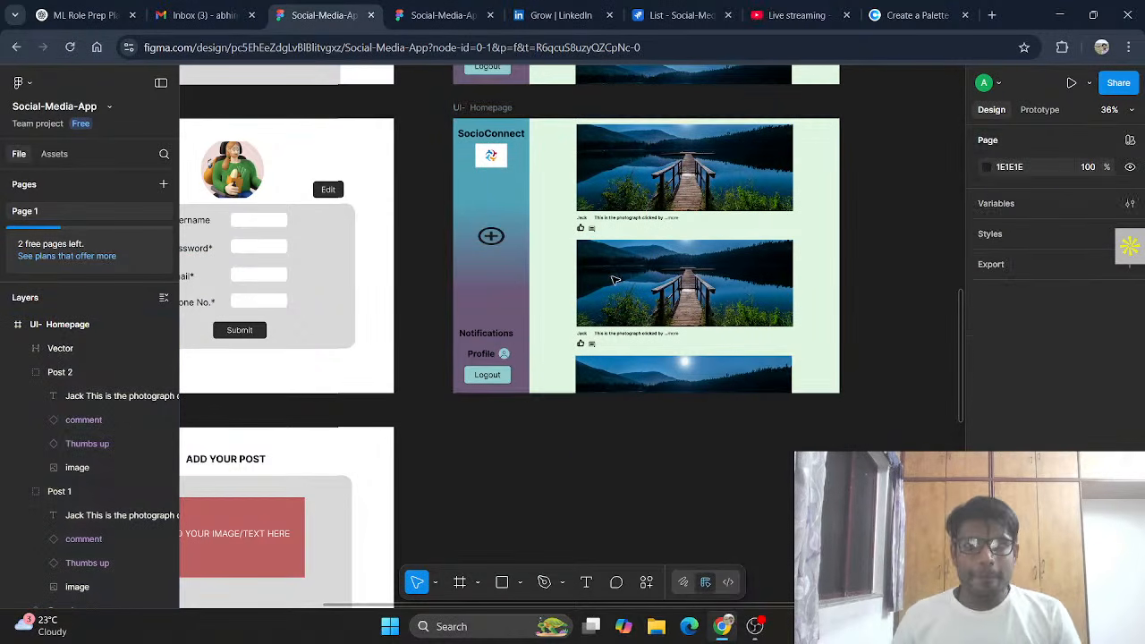
drag(566, 126, 749, 399)
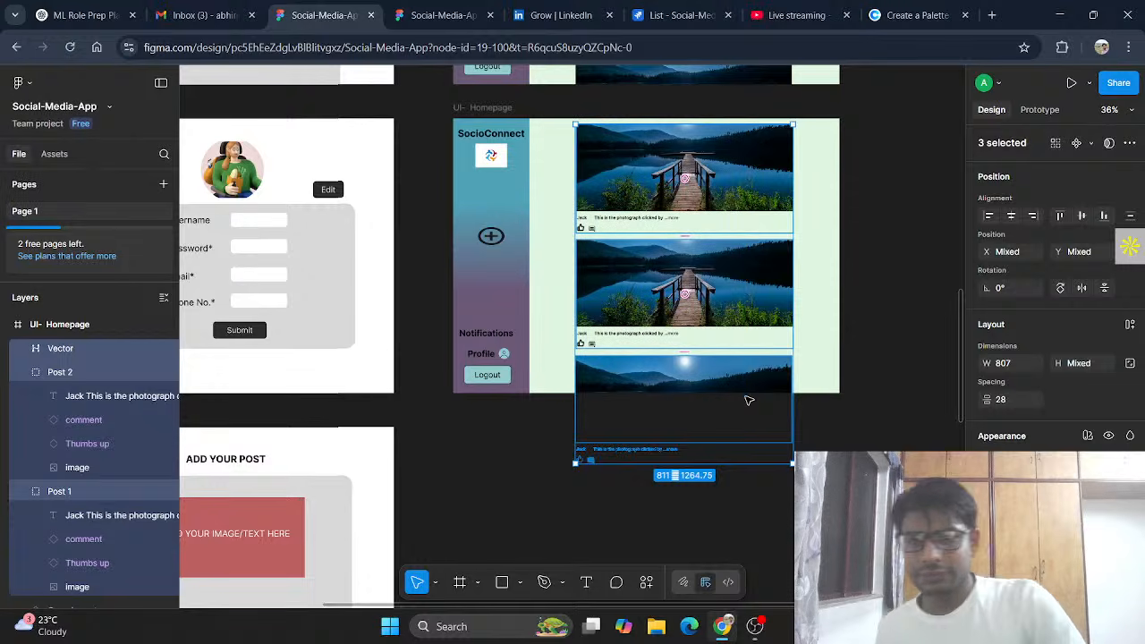
Step: Delete the copy's post cards, paste the profile avatar near its top, and rename it UI- Profile
key(Delete)
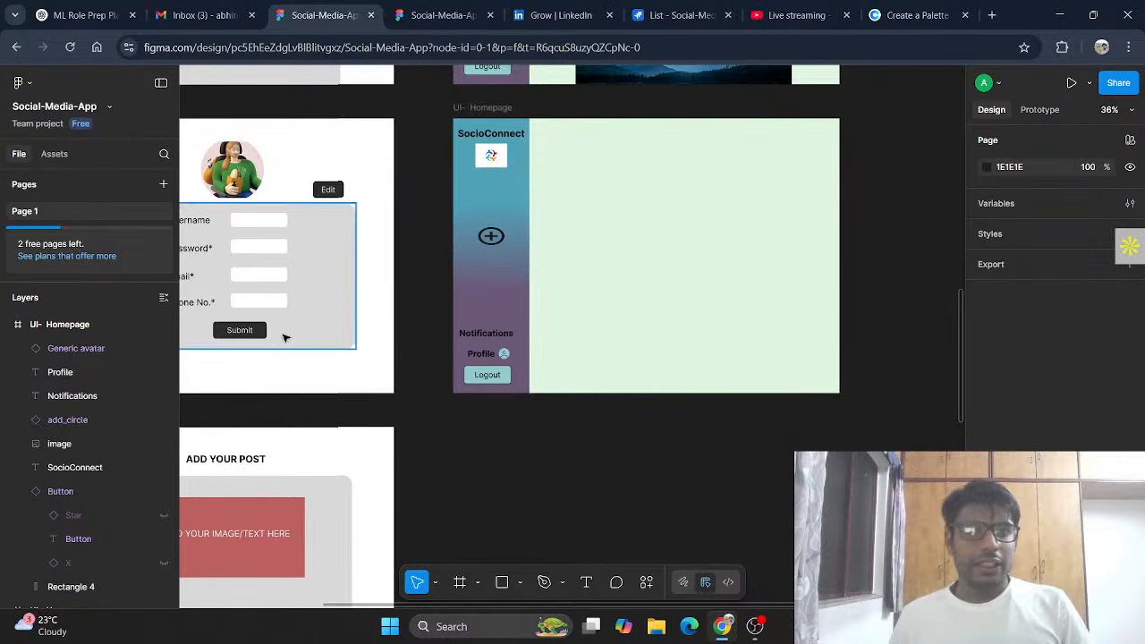
scroll(332, 188, left, 2)
click(338, 185)
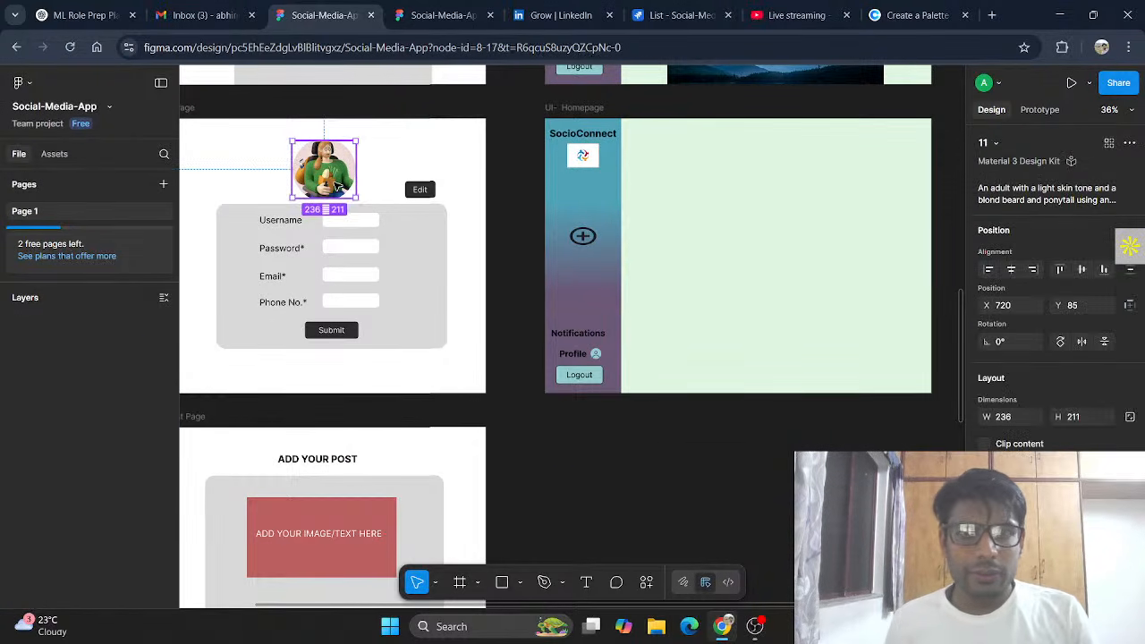
click(716, 188)
click(725, 198)
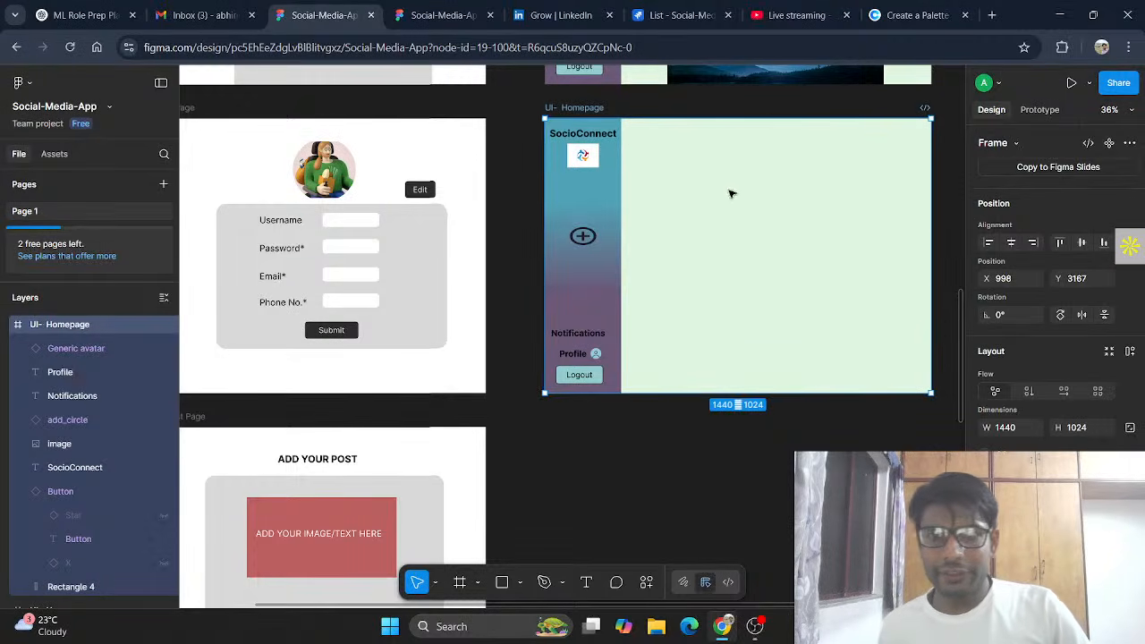
key(ctrl+v)
mouse_move(769, 179)
mouse_down()
mouse_move(793, 181)
mouse_move(780, 182)
mouse_up()
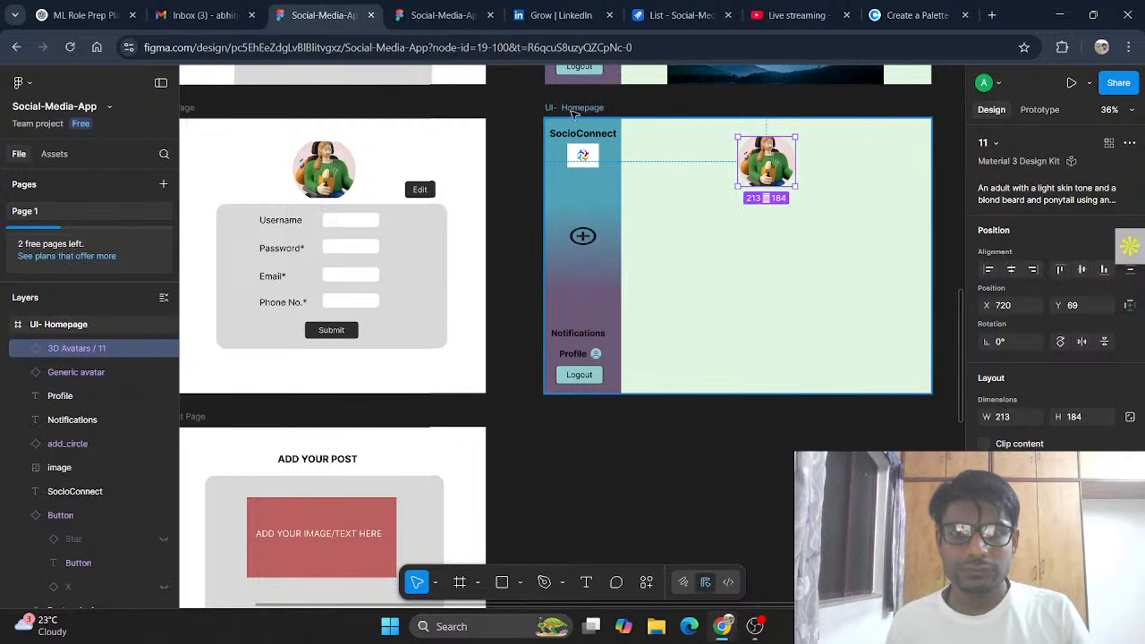
click(581, 108)
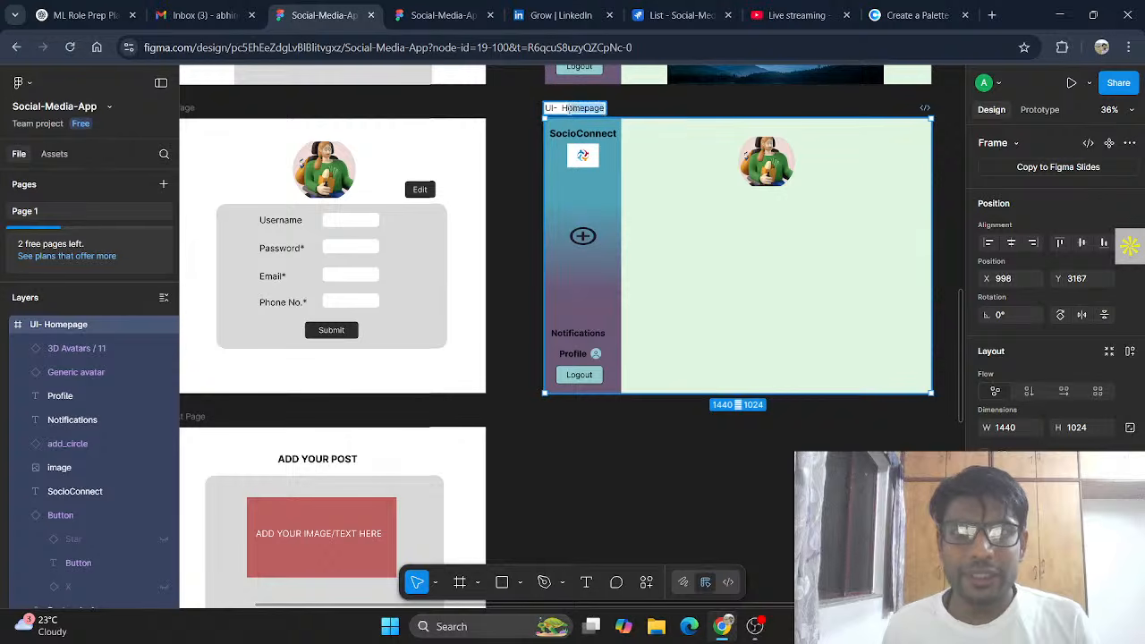
key(BackSpace)
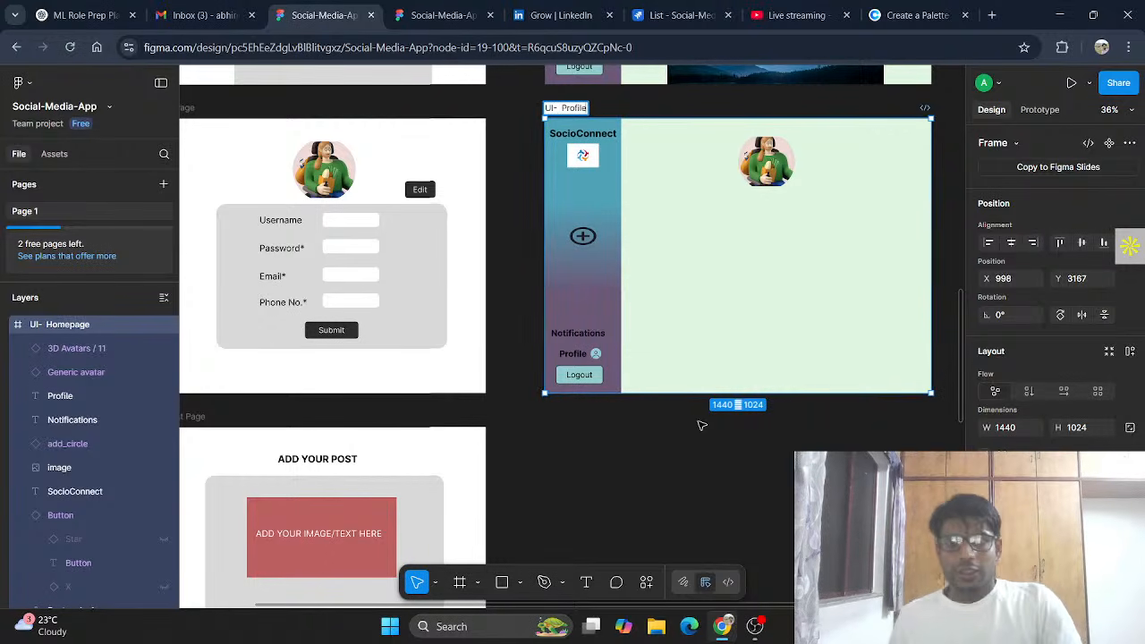
Step: Confirm the new frame name UI- Profile
click(737, 458)
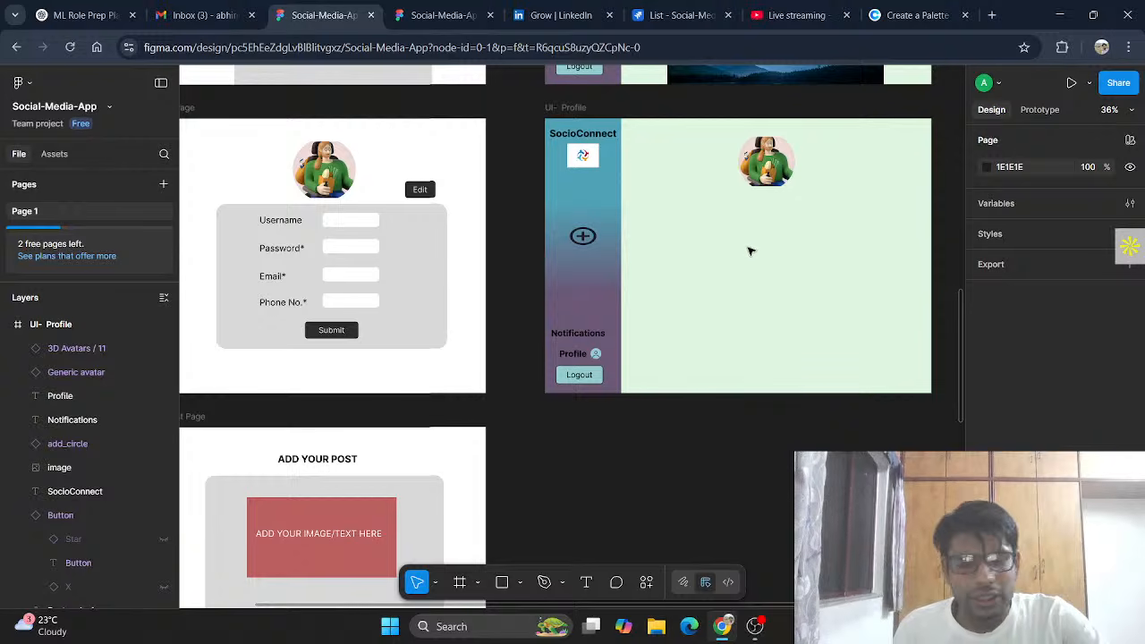
click(587, 583)
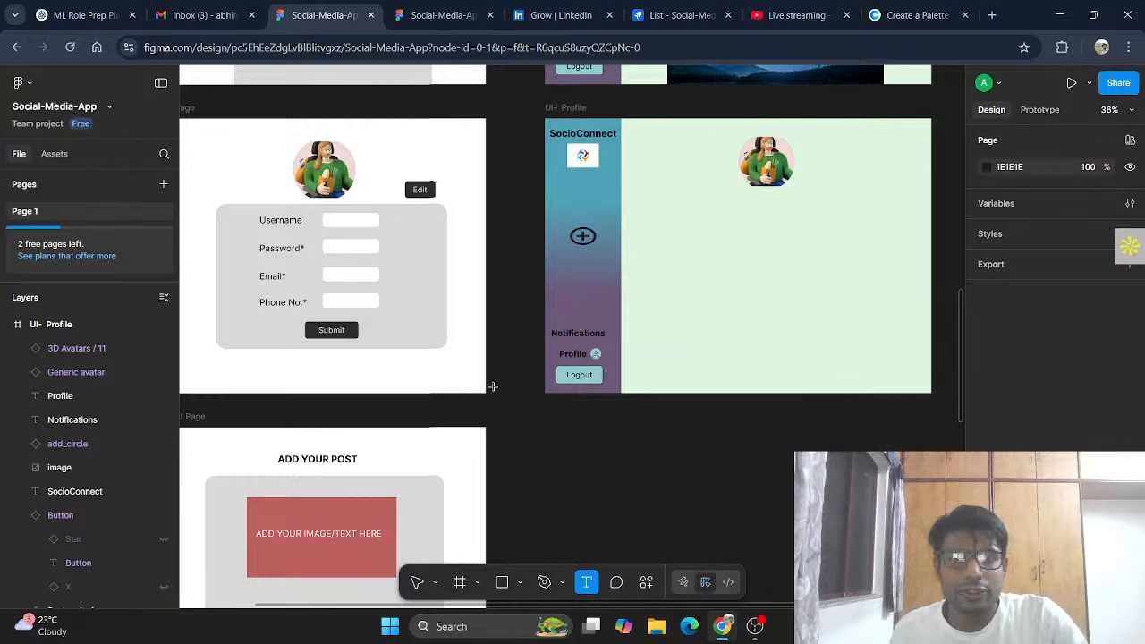
click(419, 583)
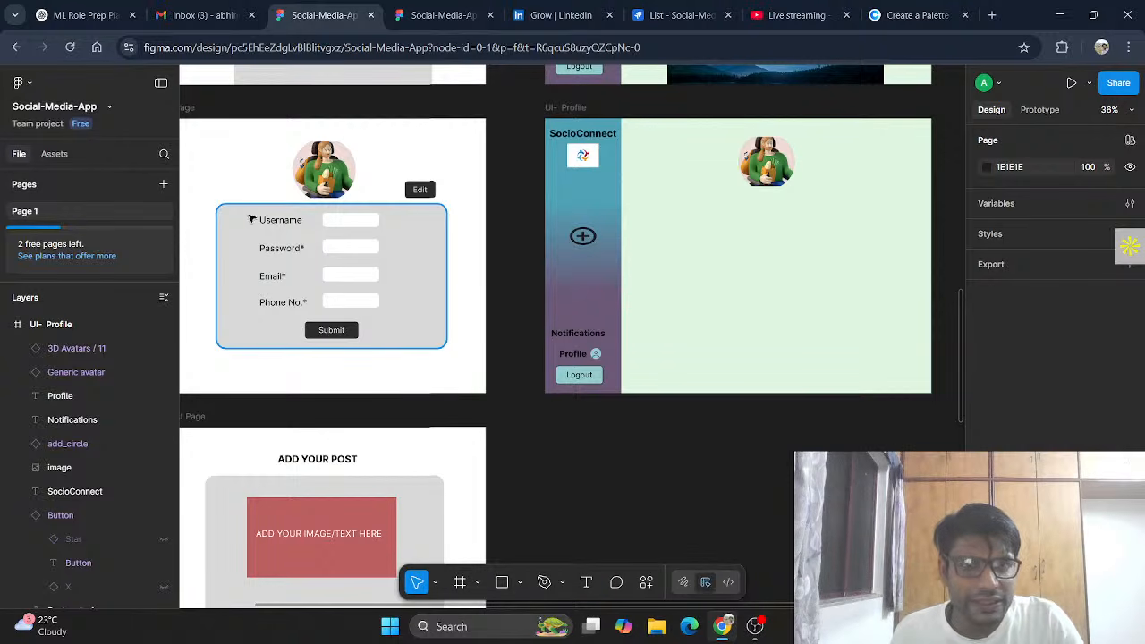
Step: Select the Username, Password, Email, Phone No. fields and Submit button, then the UI- Profile frame
drag(248, 211, 350, 273)
drag(410, 335, 430, 349)
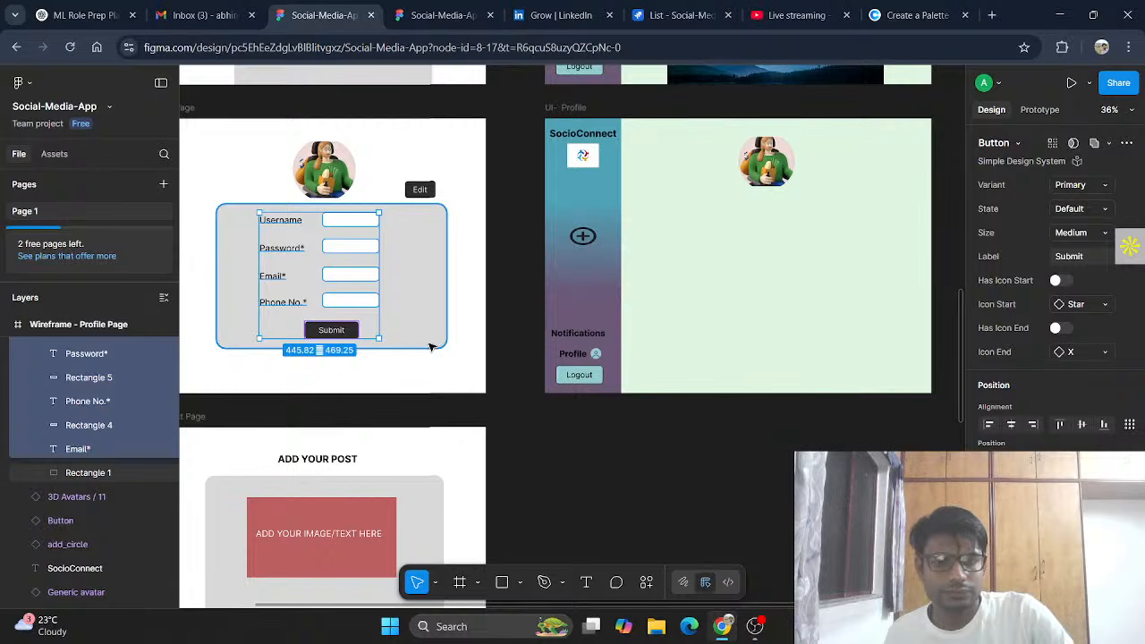
click(782, 258)
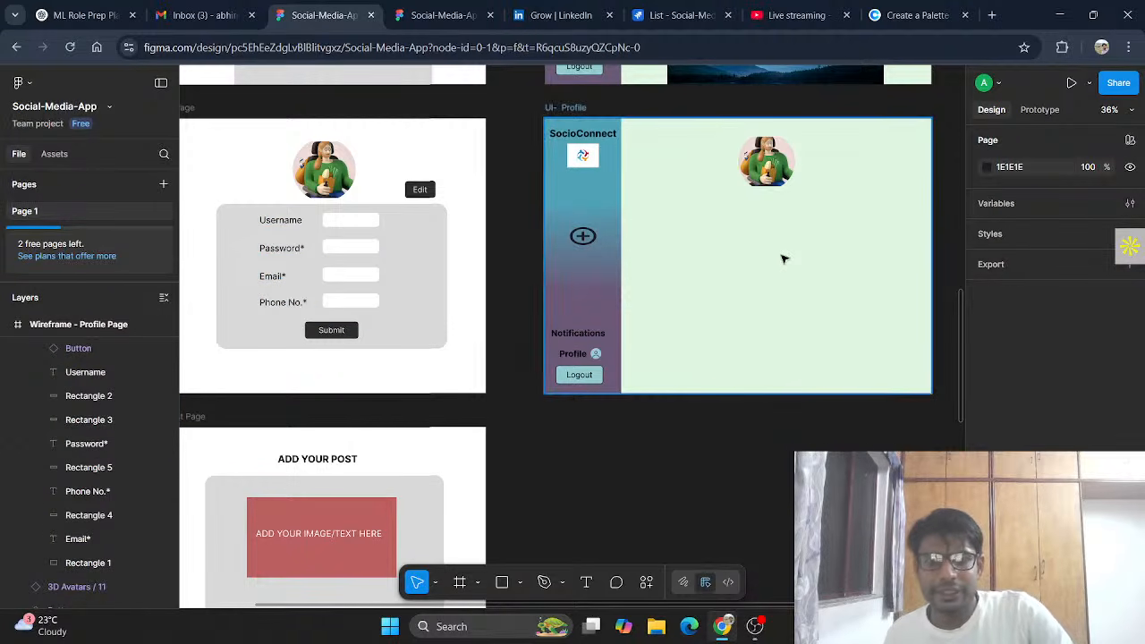
key(ctrl+z)
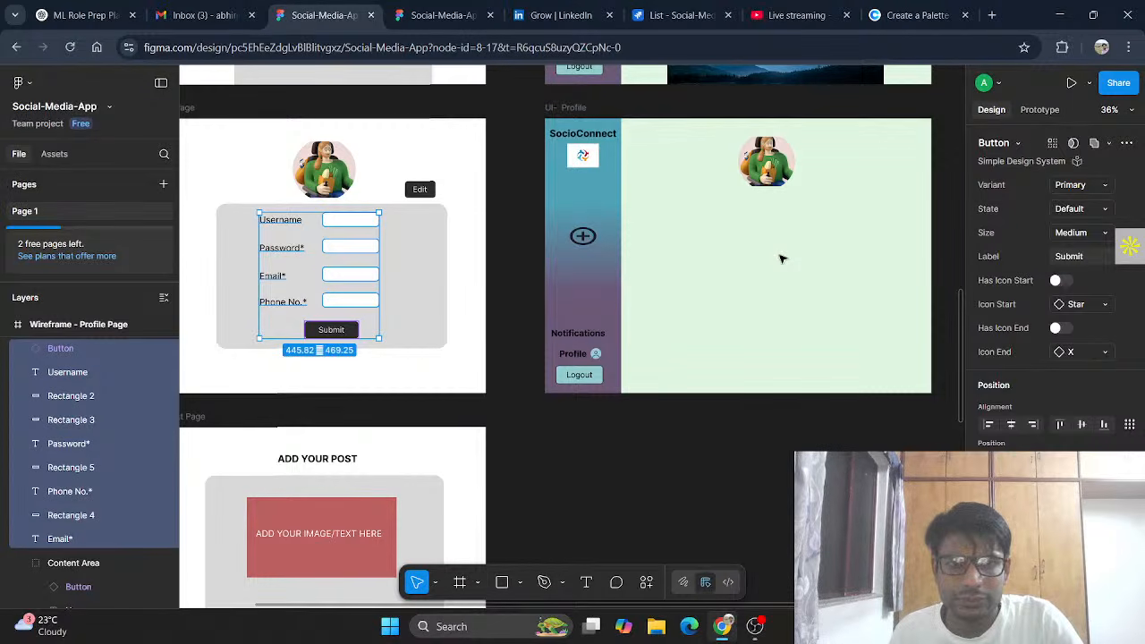
click(779, 257)
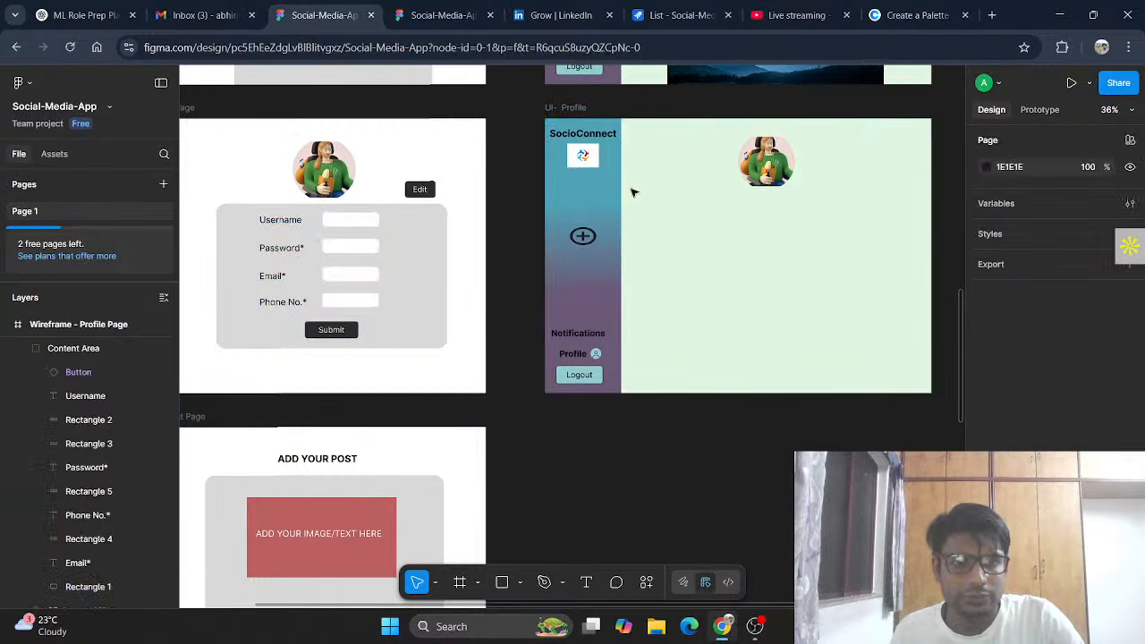
click(579, 108)
Step: Paste the form below the avatar and add a dark stroke to its four input boxes
key(ctrl+v)
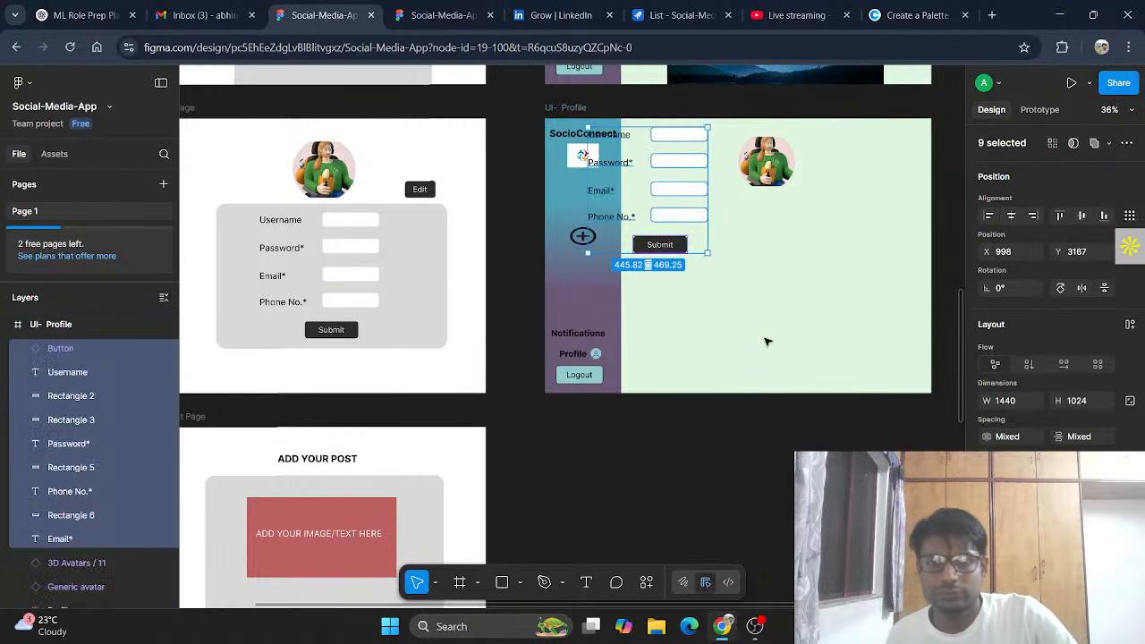
drag(654, 243, 752, 314)
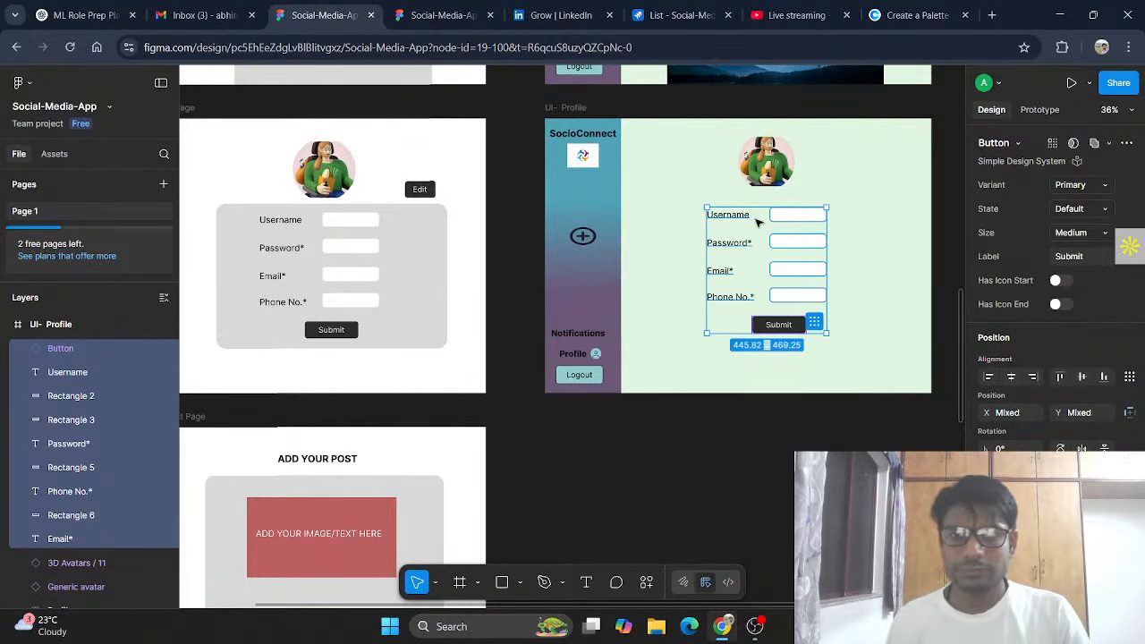
click(813, 217)
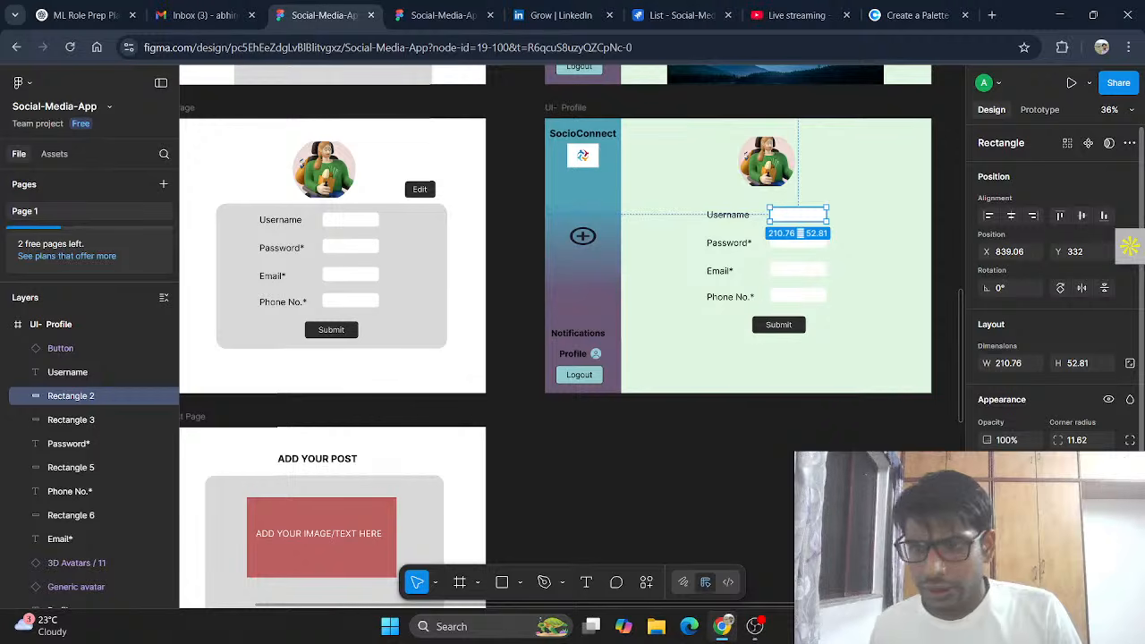
click(812, 247)
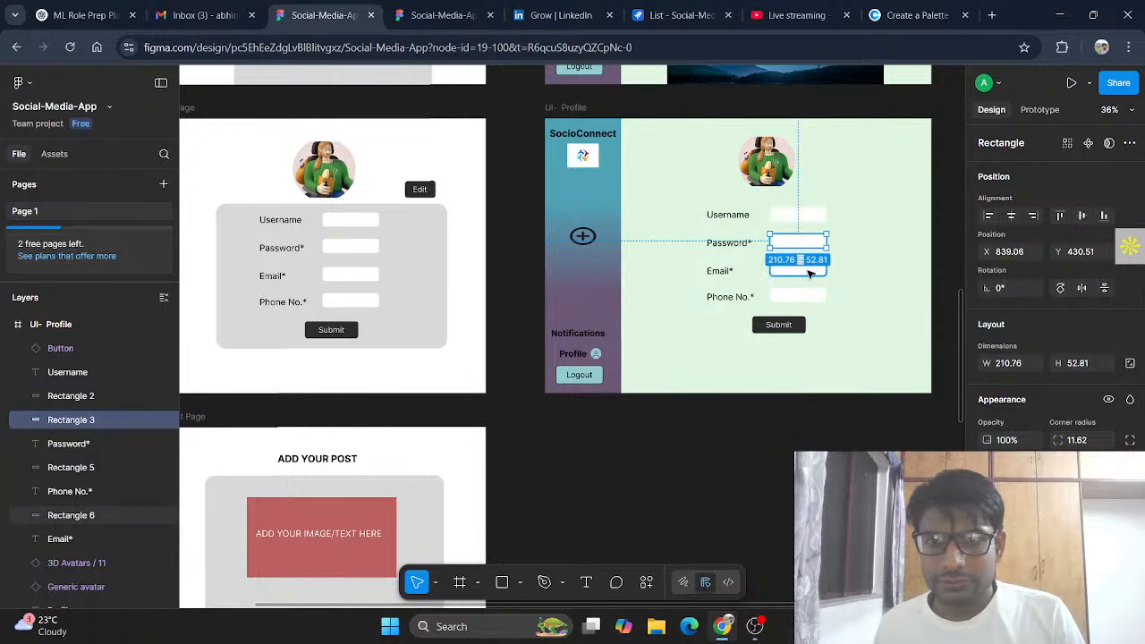
shift+click(810, 272)
shift+click(805, 298)
shift+click(799, 215)
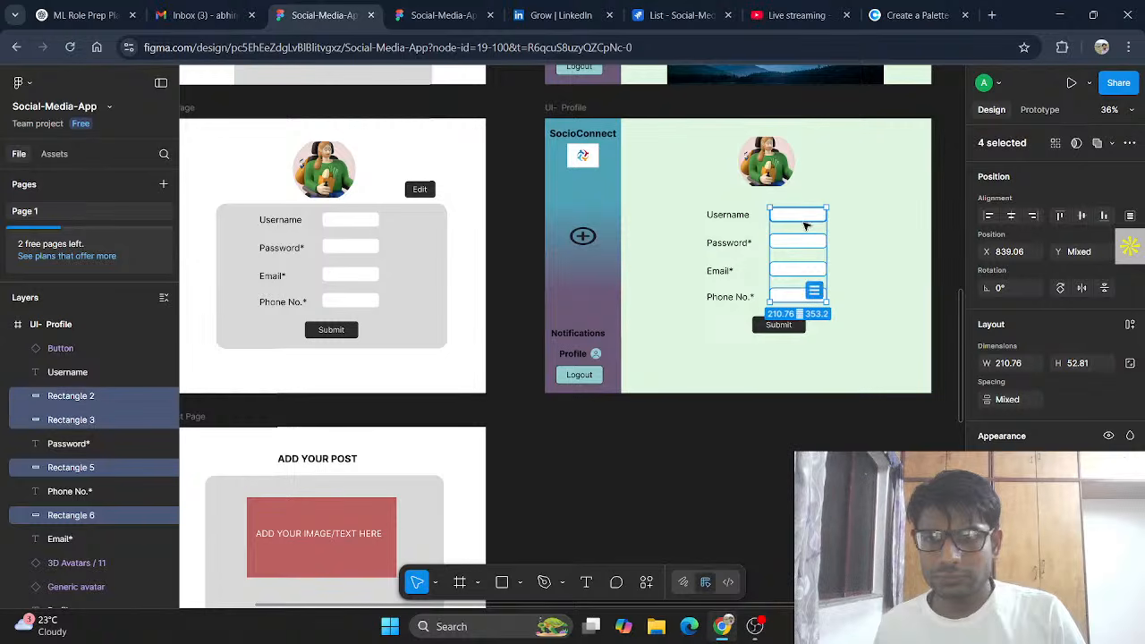
scroll(1020, 421, down, 2)
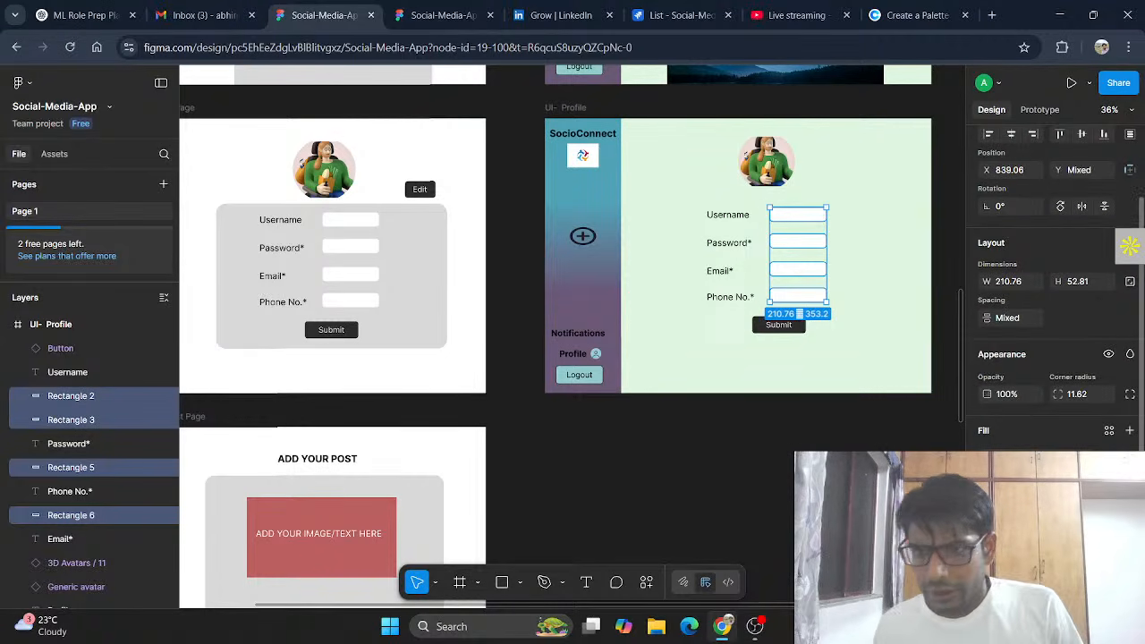
click(1129, 494)
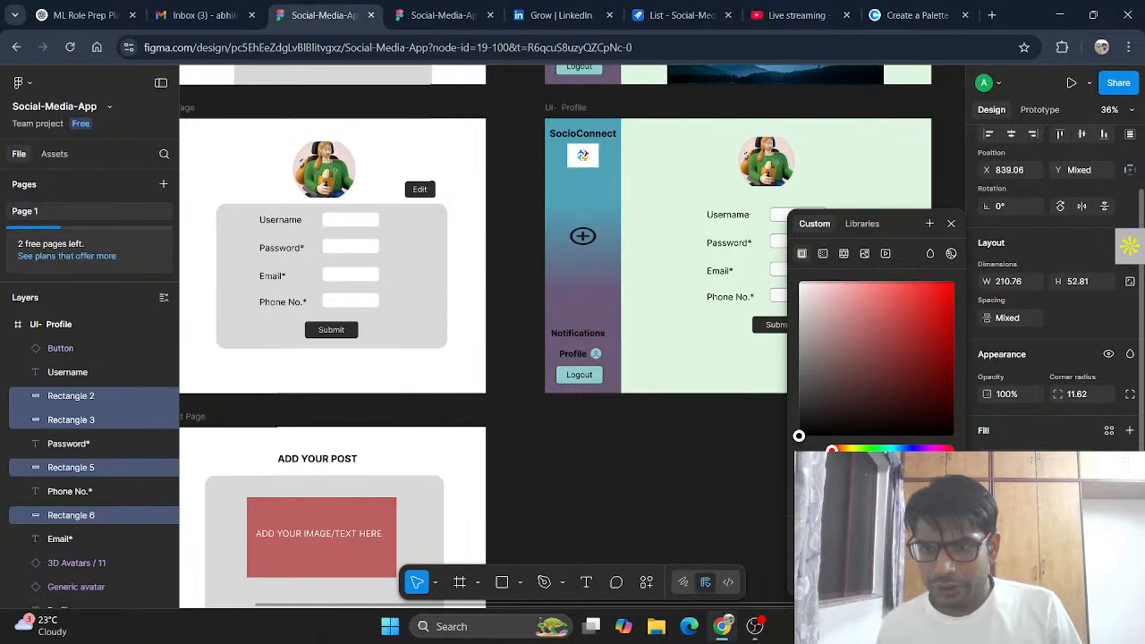
click(1071, 552)
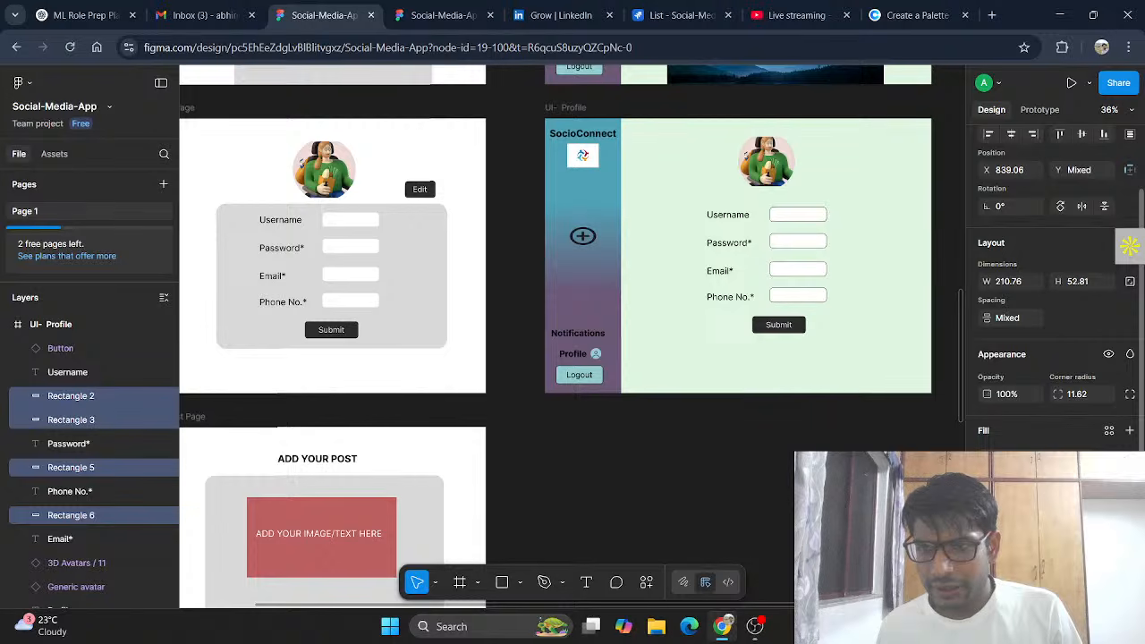
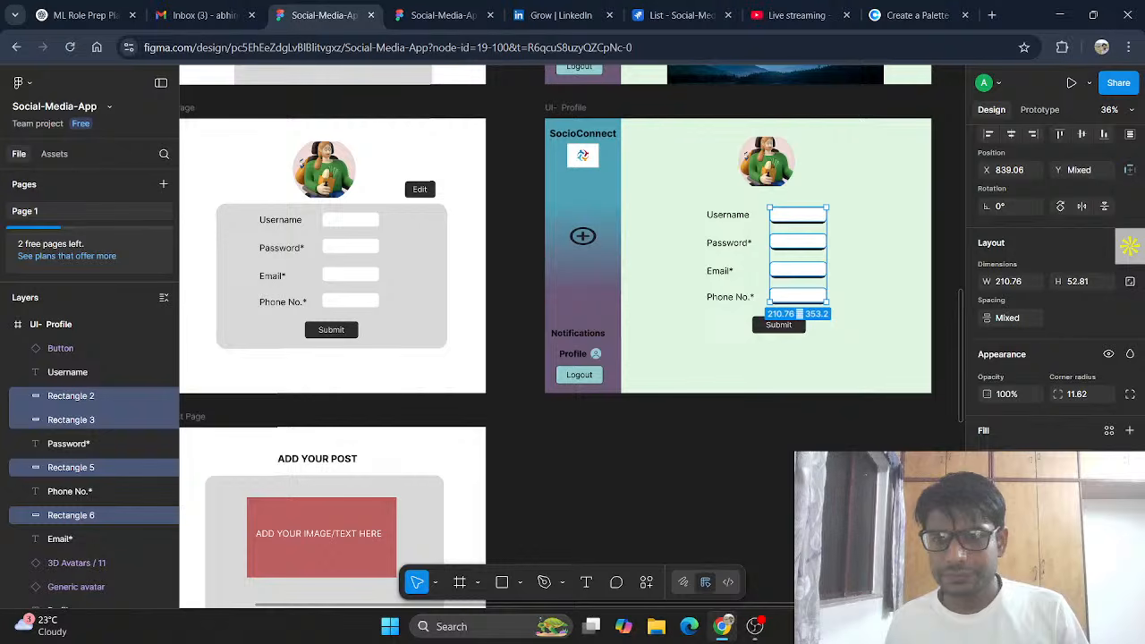
Step: Nudge the Submit button to X 720, Y 756, lined up under the four input fields
click(842, 338)
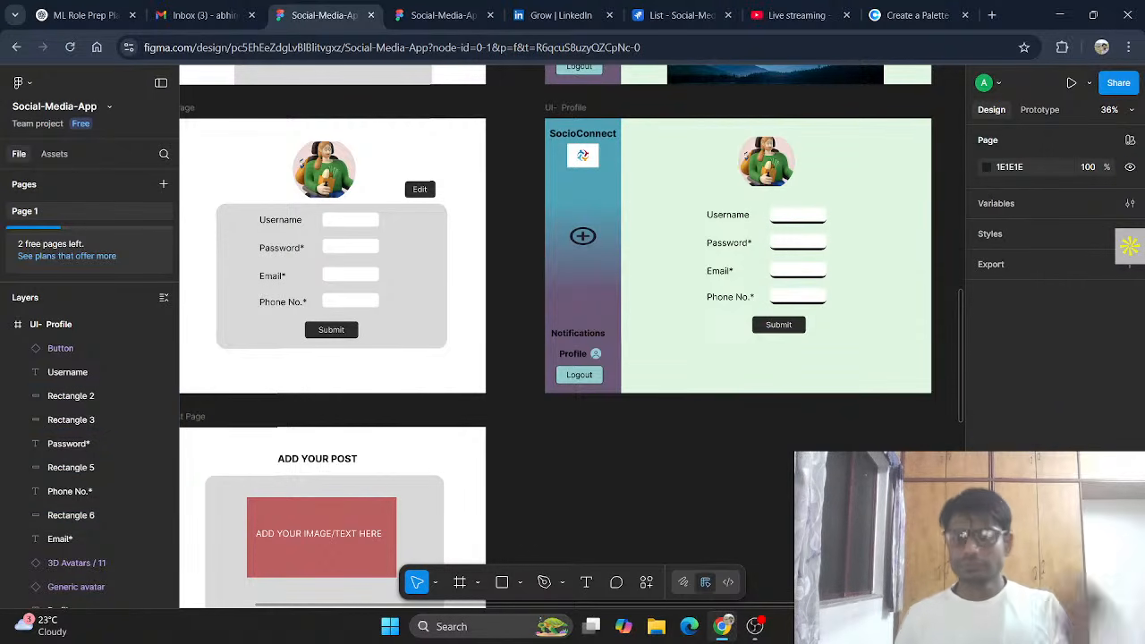
drag(784, 328, 777, 331)
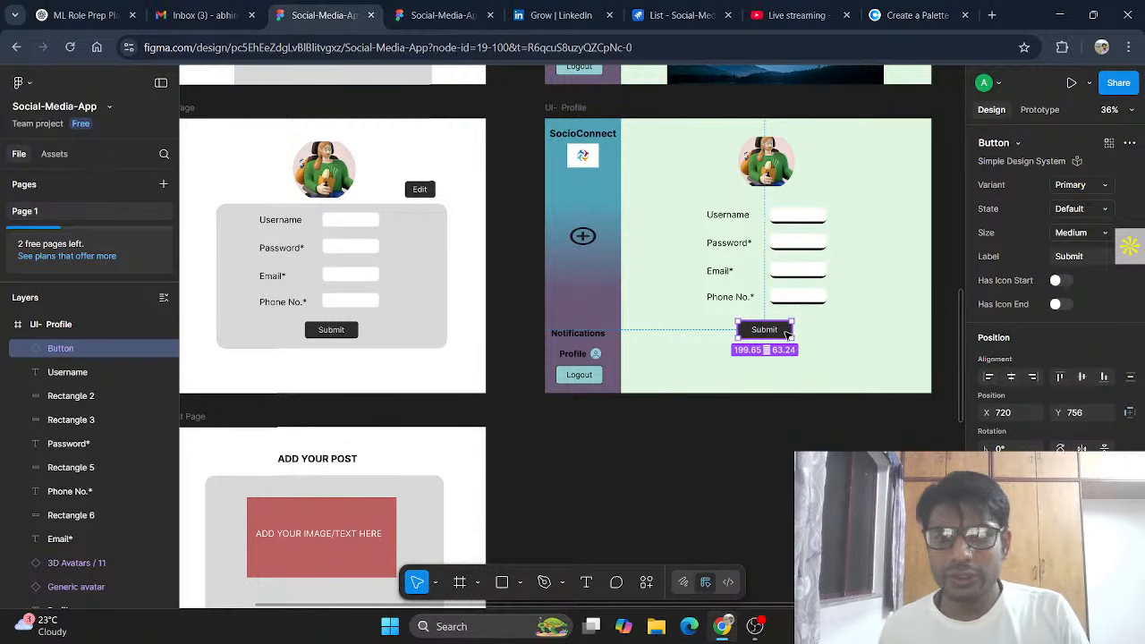
Step: Copy a hex code from the Coolors palette and apply it as the Submit button's fill
scroll(1056, 268, down, 5)
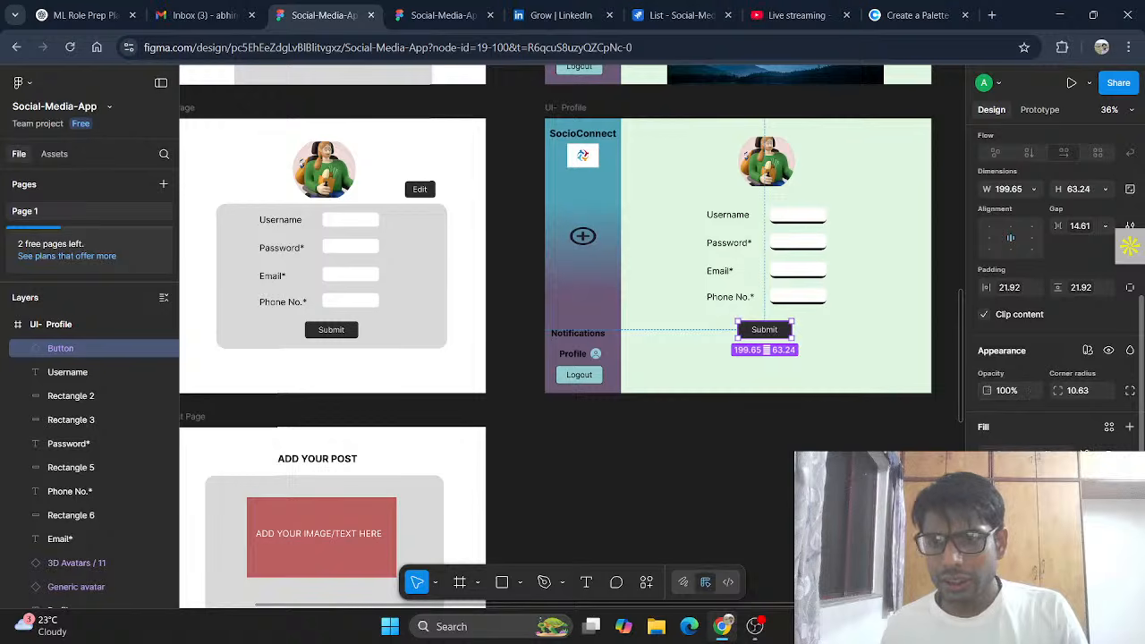
click(914, 16)
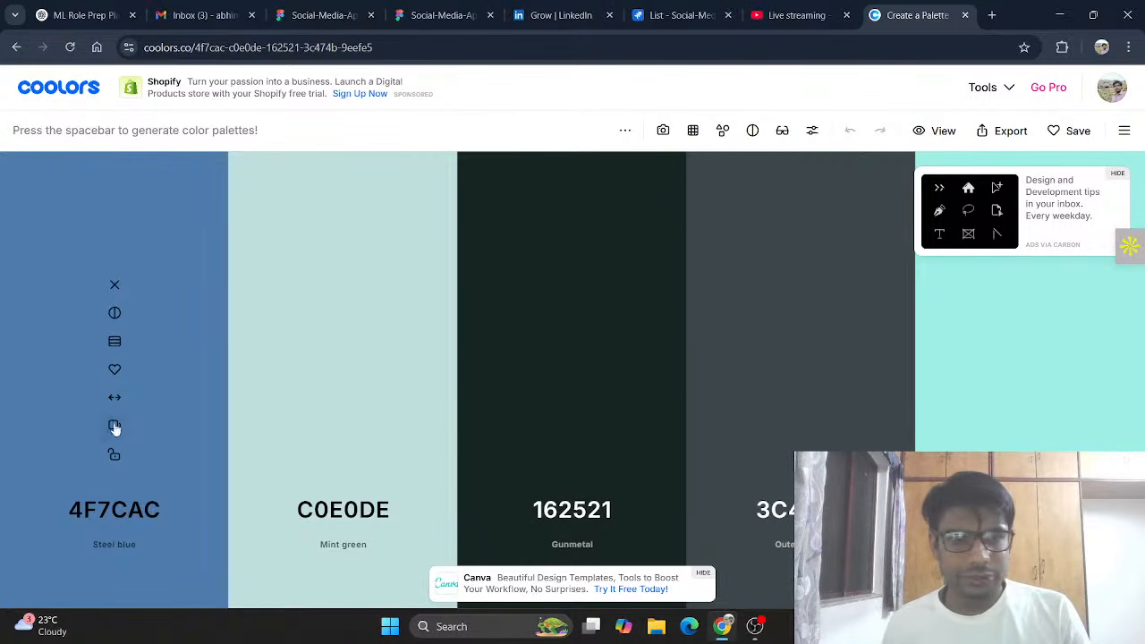
click(114, 427)
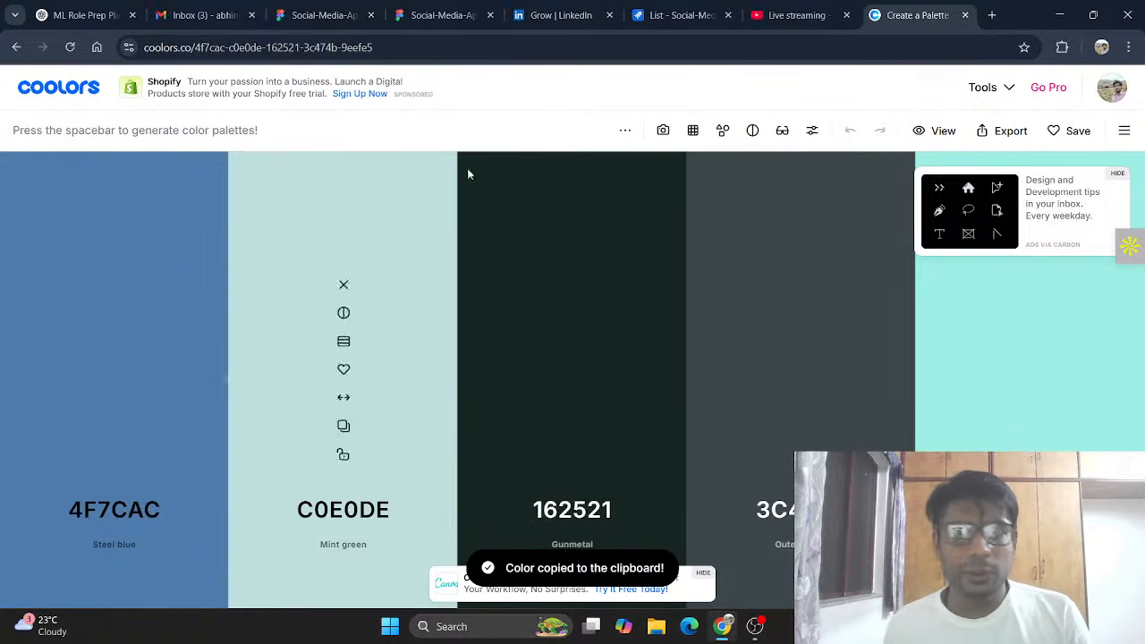
click(315, 14)
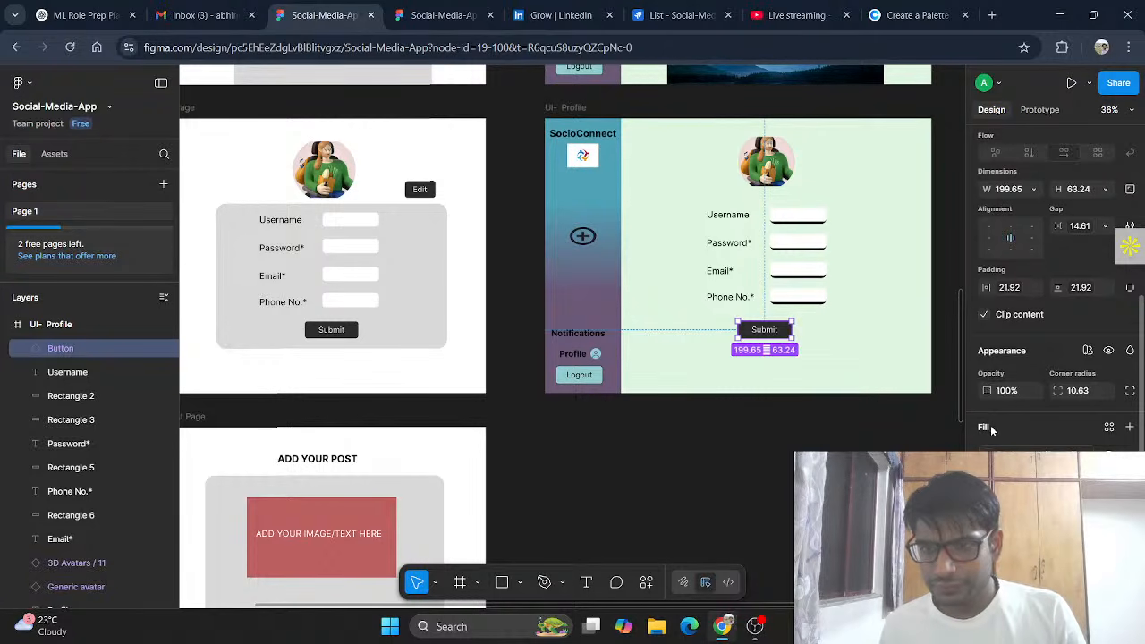
click(1020, 455)
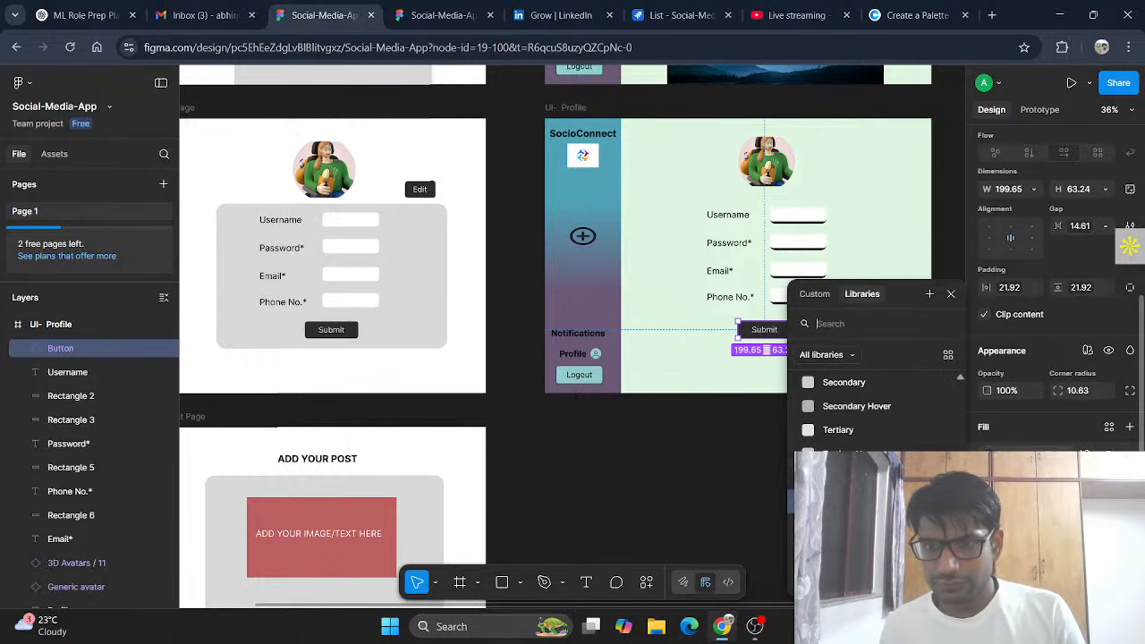
click(812, 295)
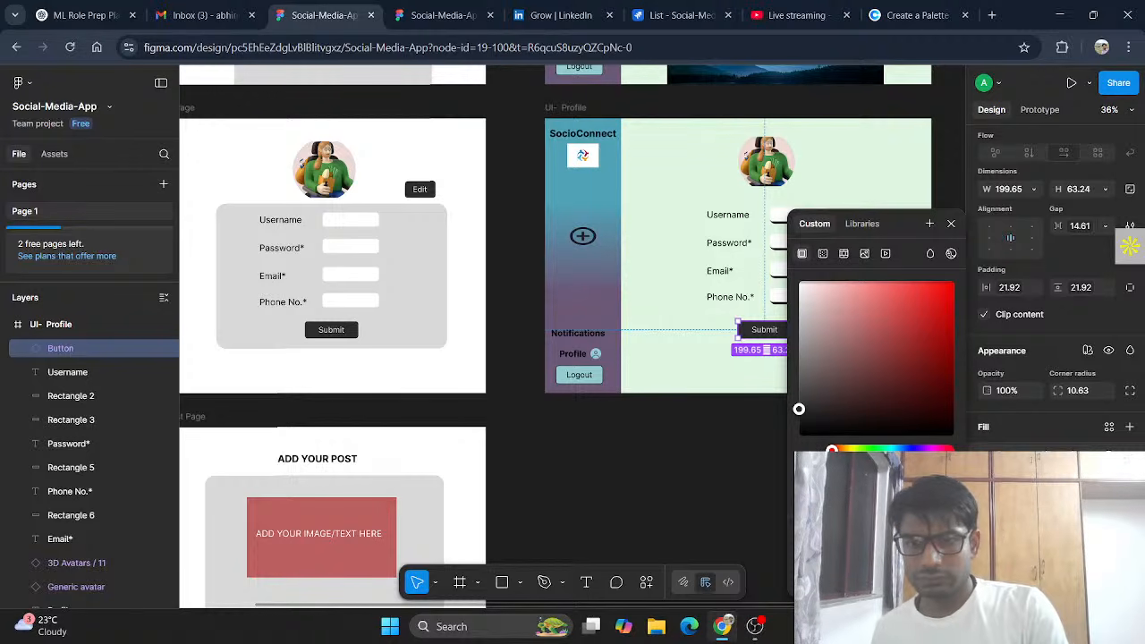
key(Return)
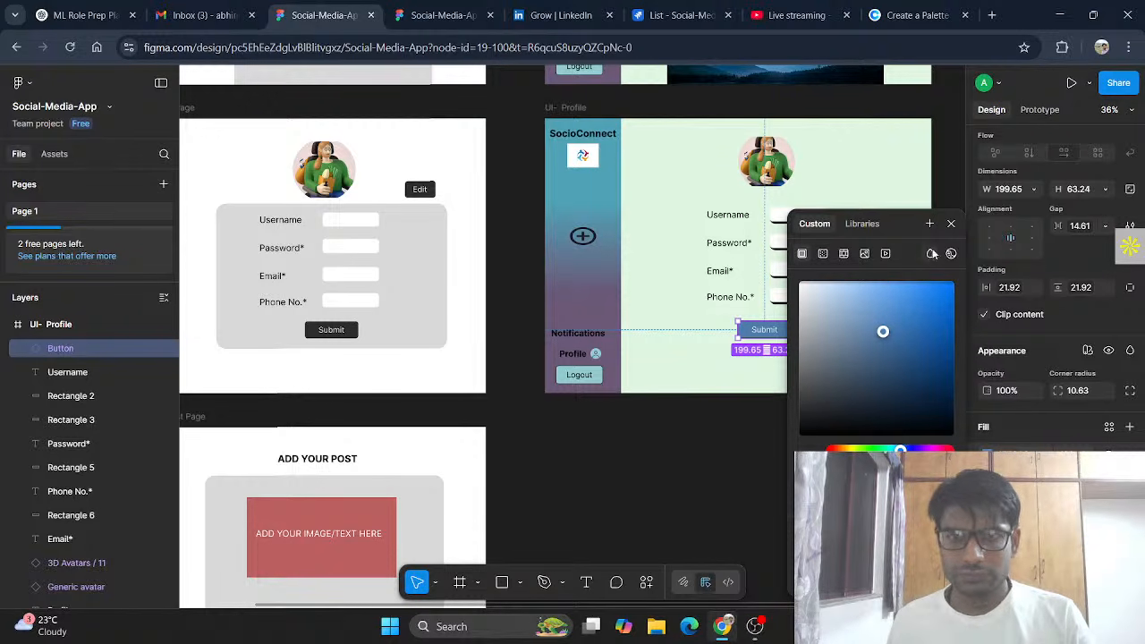
click(952, 223)
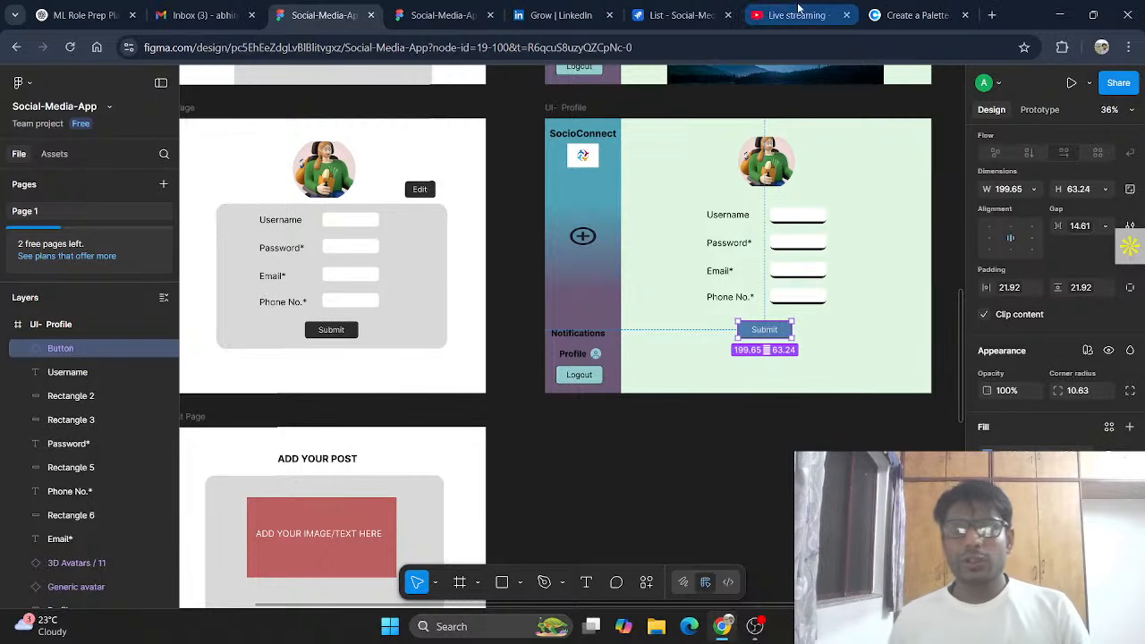
Step: Replace the Submit button's fill with the dark slate grey hex code from Coolors
click(908, 15)
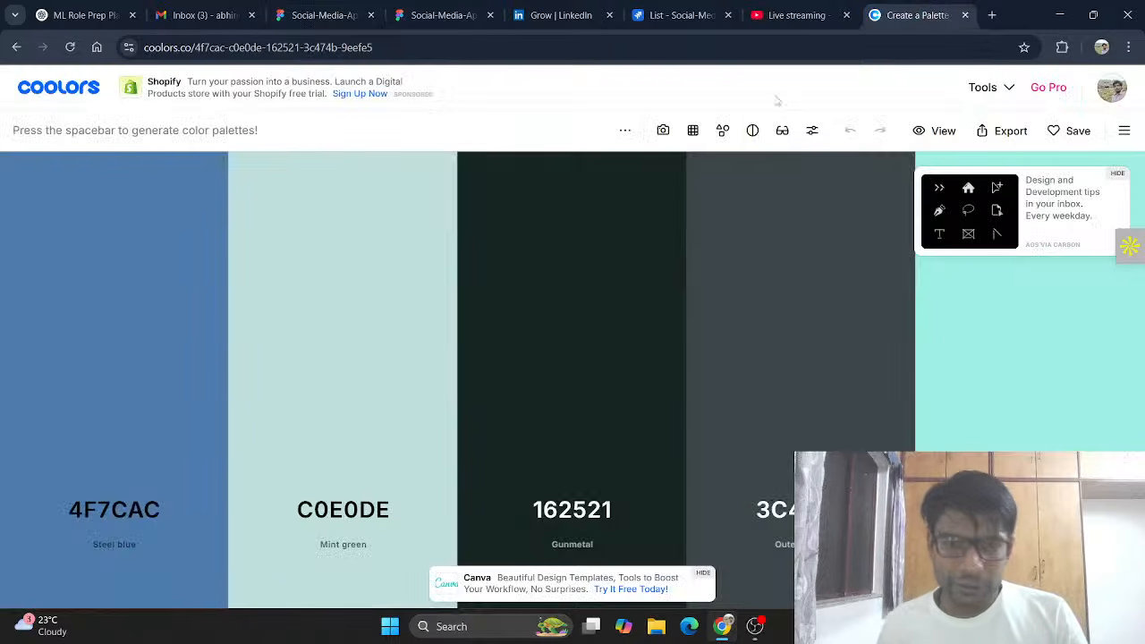
mouse_move(779, 486)
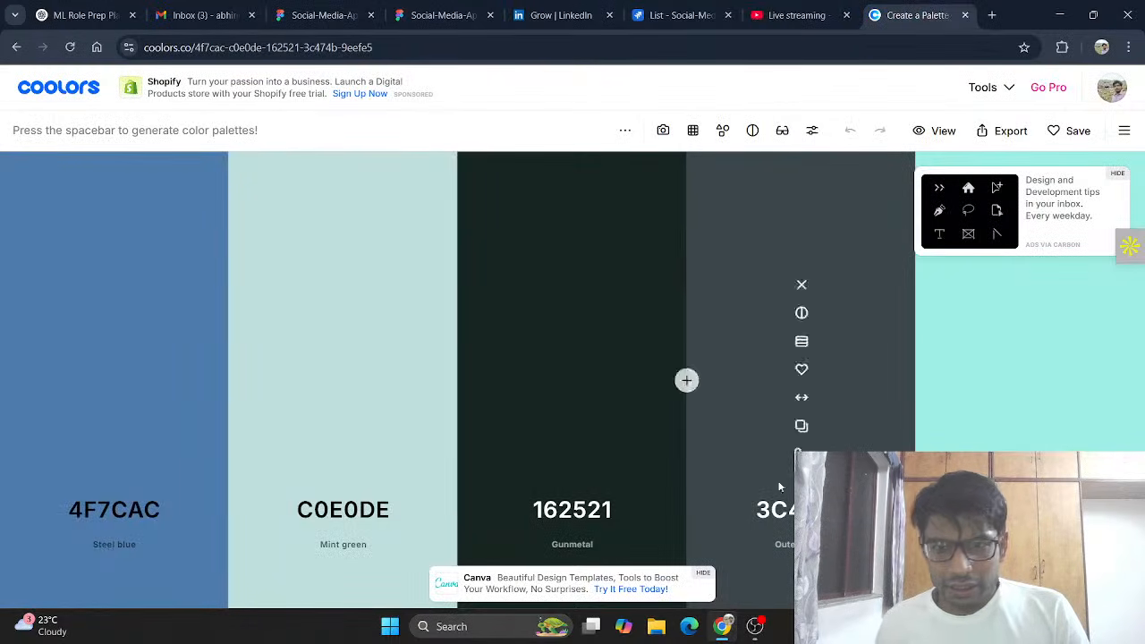
click(802, 427)
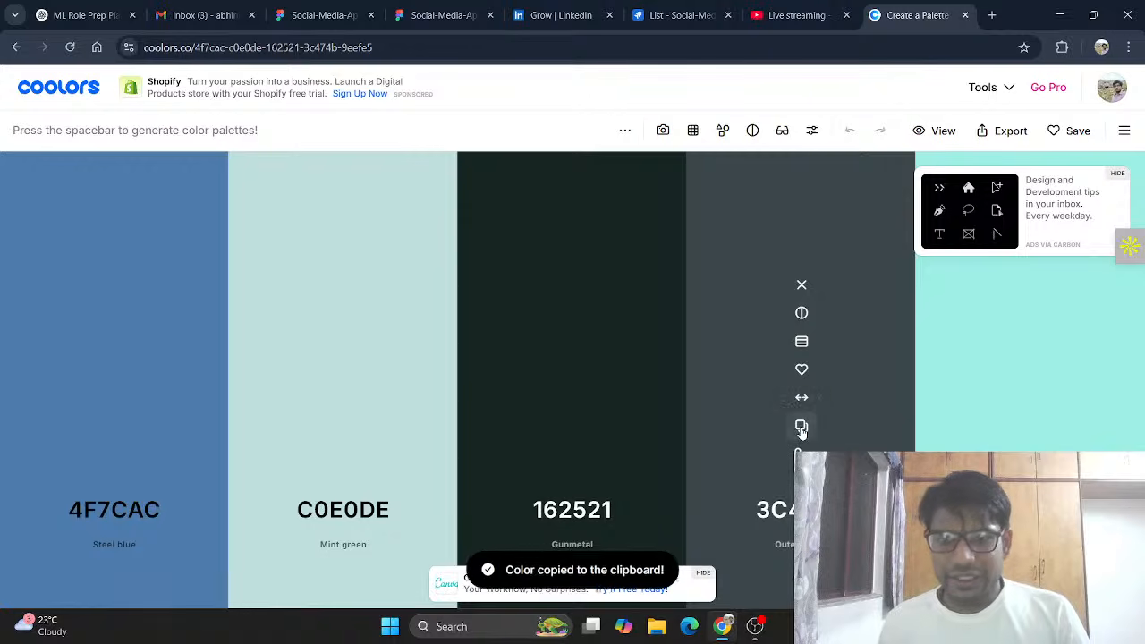
click(304, 12)
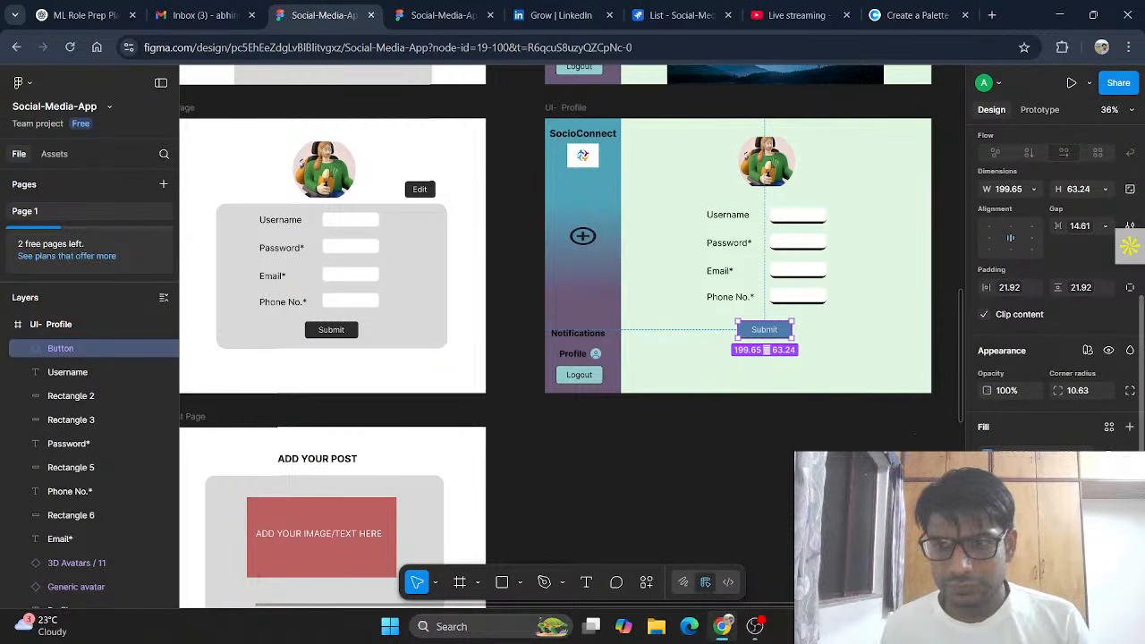
click(988, 455)
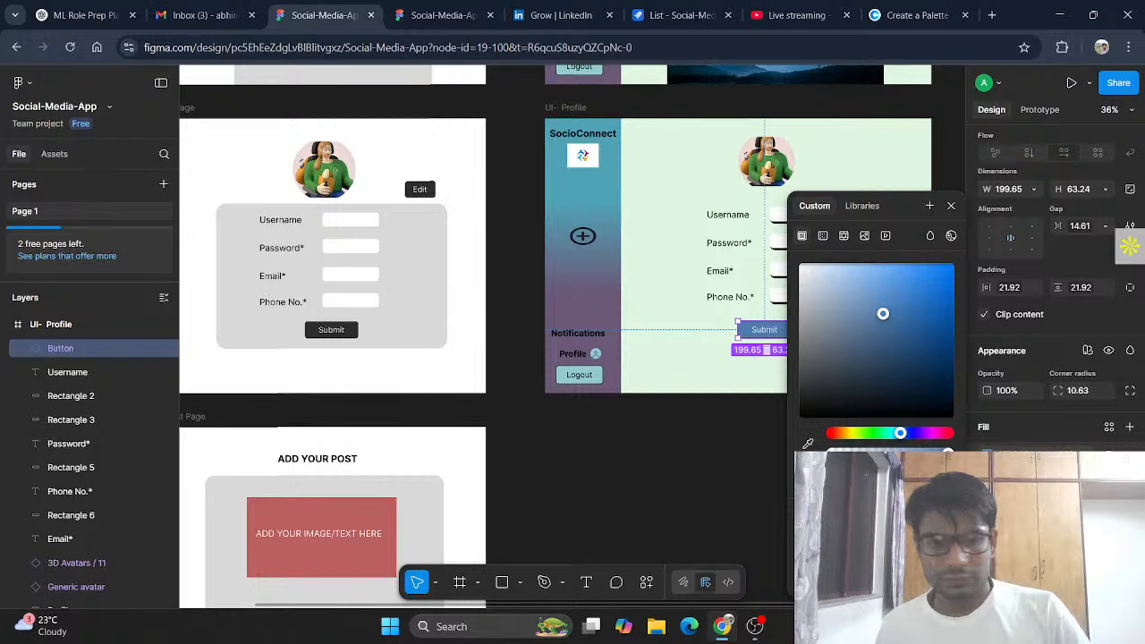
key(ctrl+v)
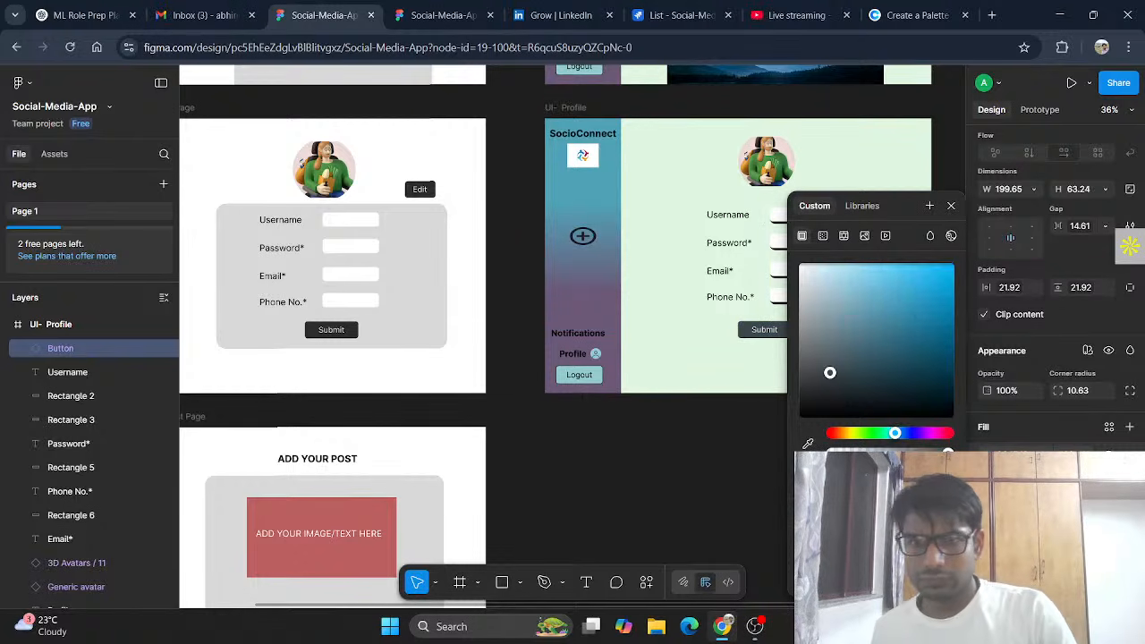
click(952, 206)
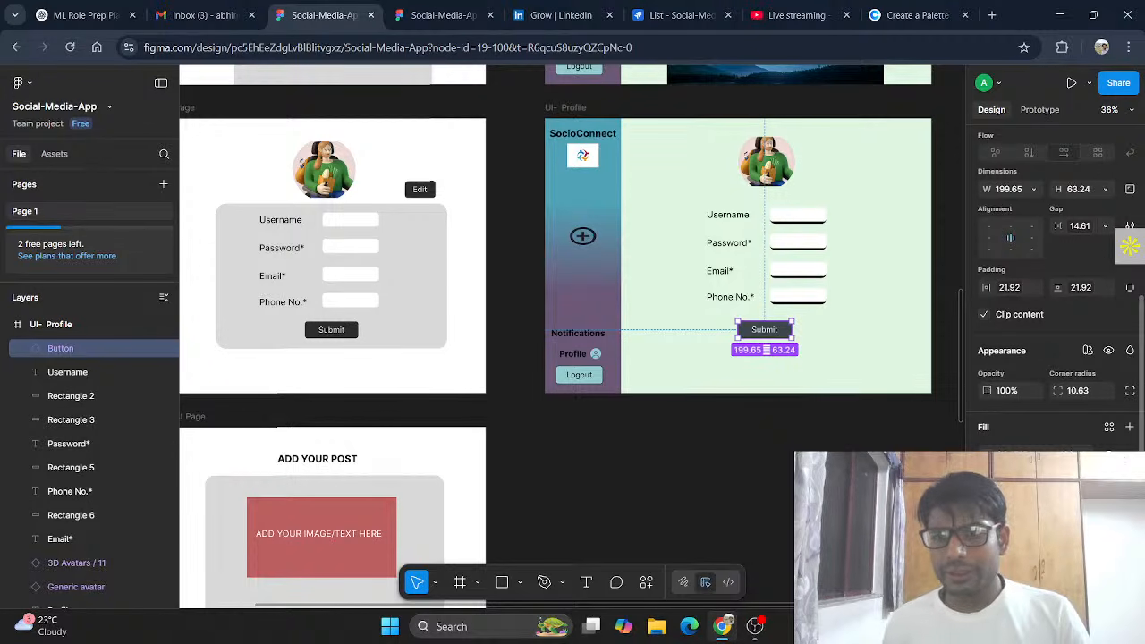
Step: Lower the Submit button's fill opacity to soften the dark slate colour
click(990, 458)
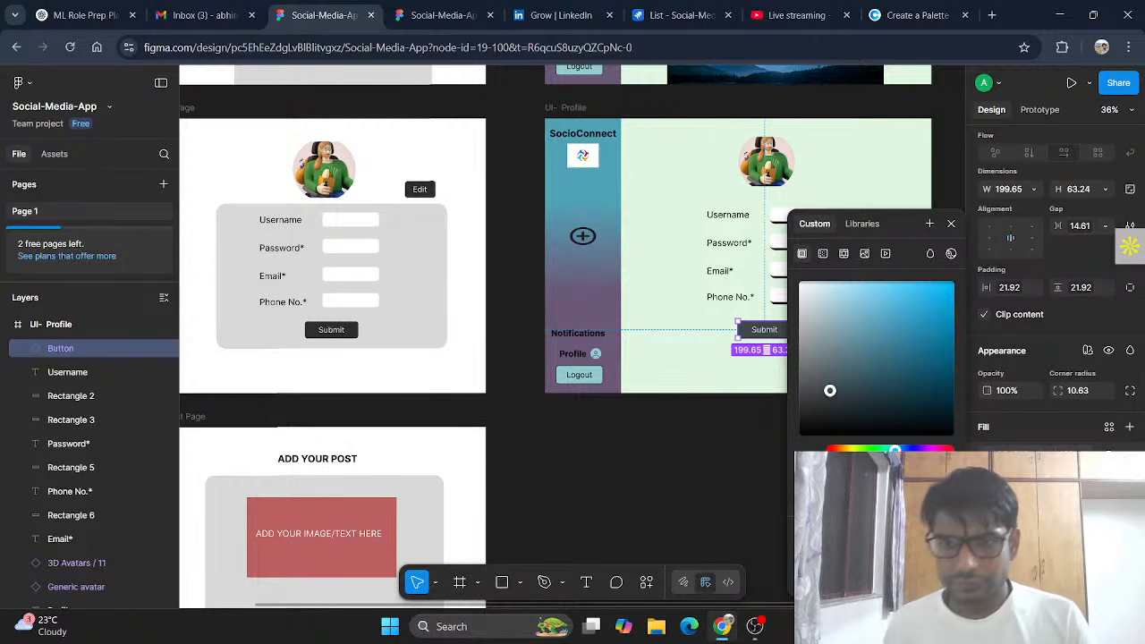
drag(948, 467, 907, 467)
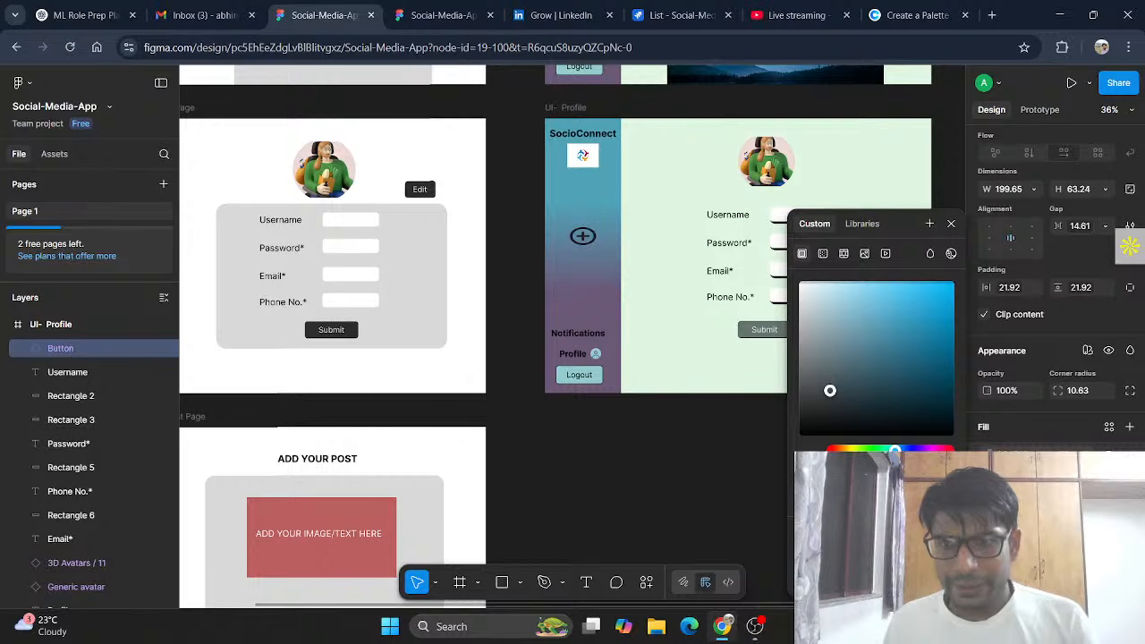
click(951, 224)
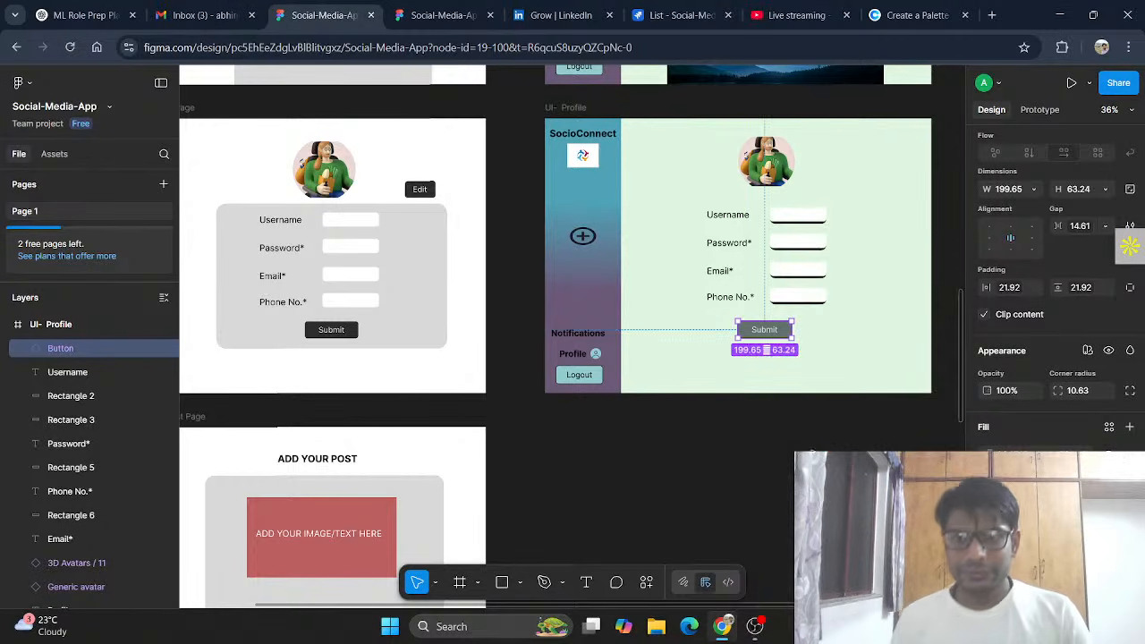
click(767, 349)
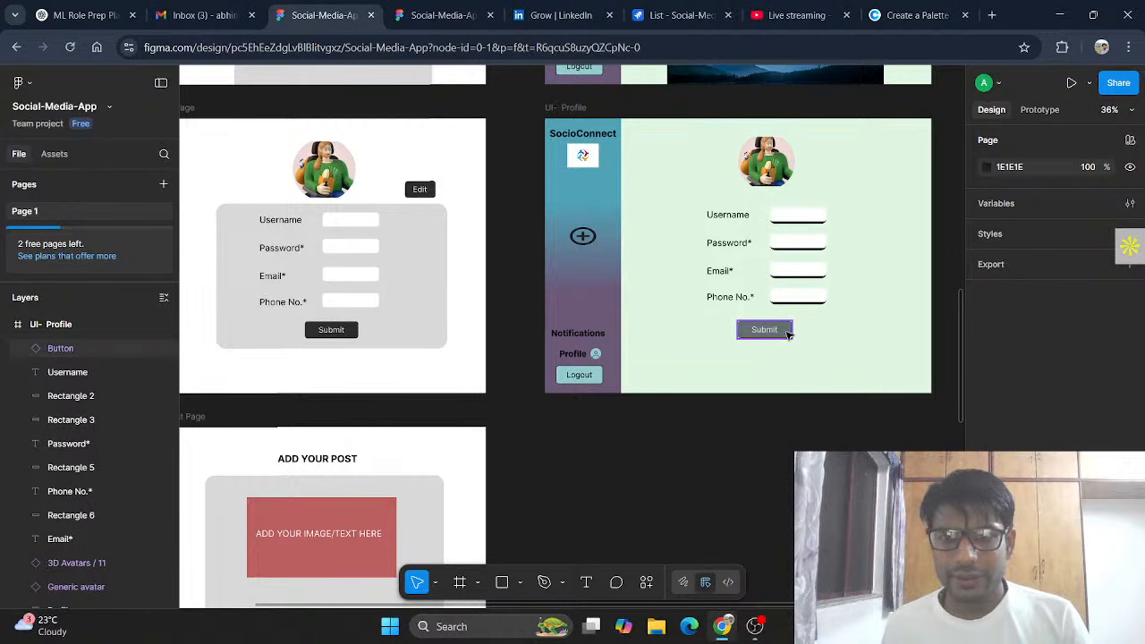
Step: Select the Submit button, dismiss the canvas context menu, then deselect it
click(791, 336)
right_click(795, 421)
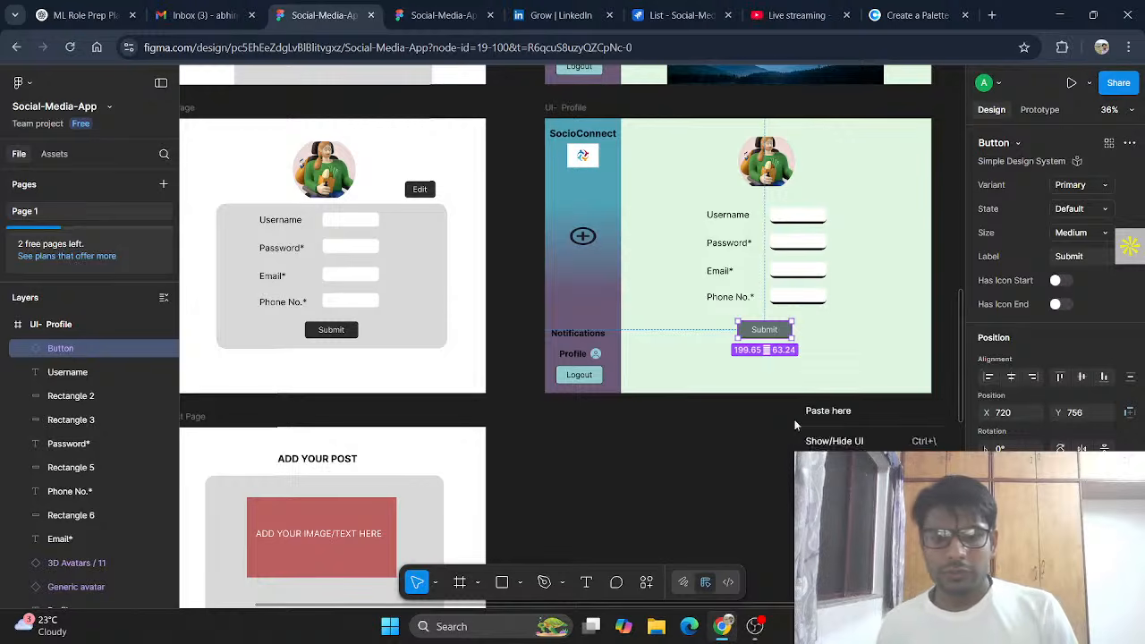
scroll(794, 421, down, 4)
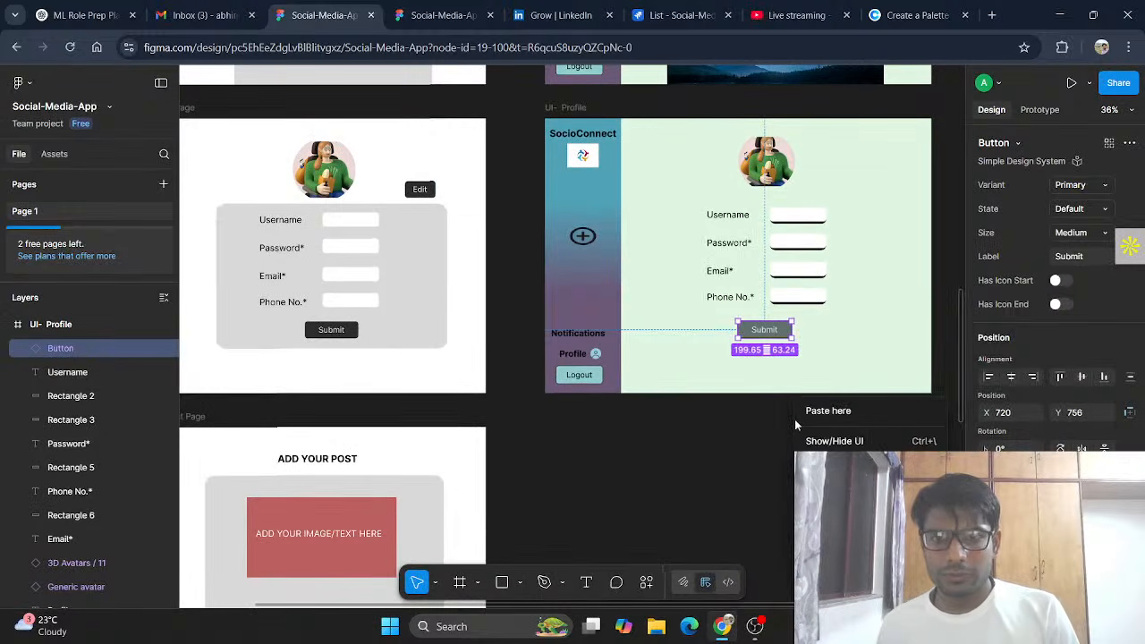
click(766, 457)
scroll(769, 460, up, 4)
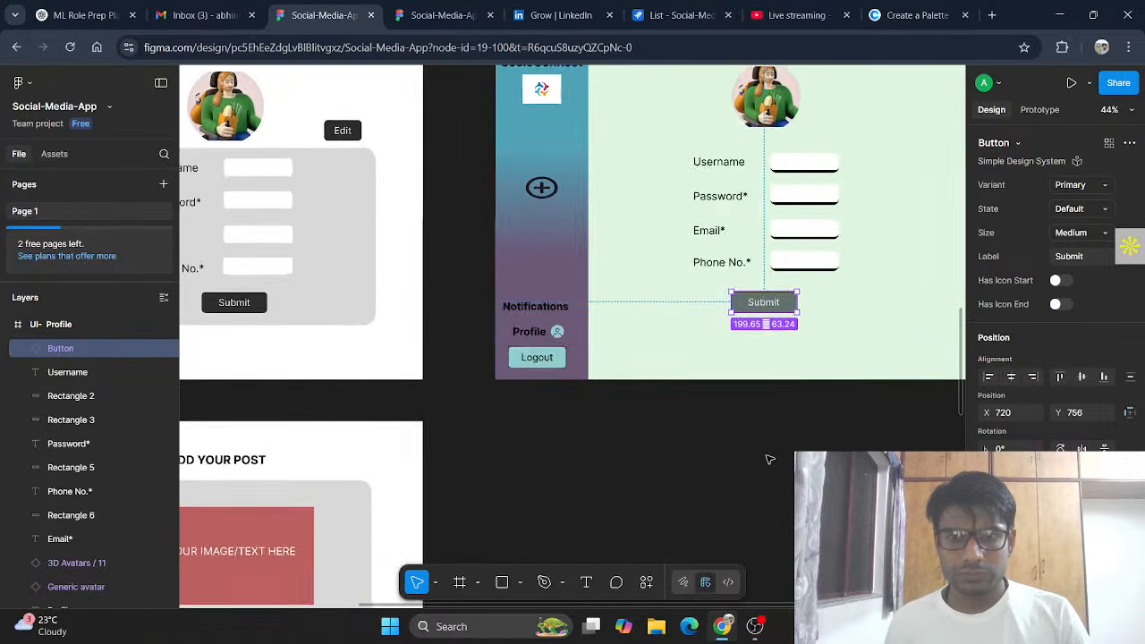
click(766, 523)
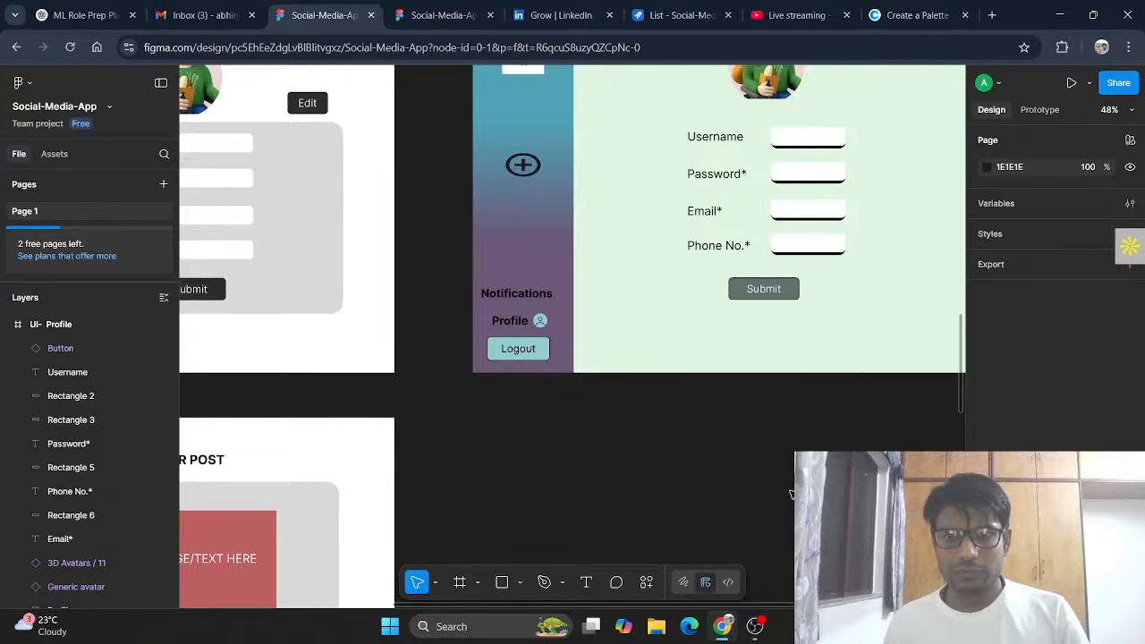
Step: Select the user, lock, email and phone icons on the sign-up page
scroll(768, 519, up, 3)
scroll(792, 492, right, 2)
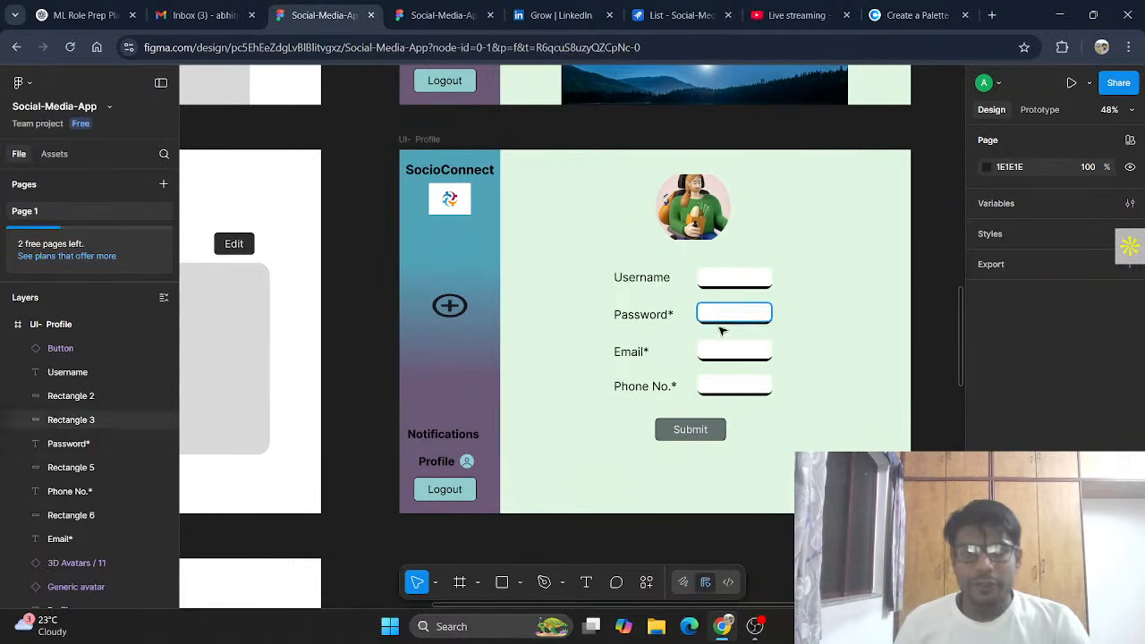
scroll(733, 434, up, 8)
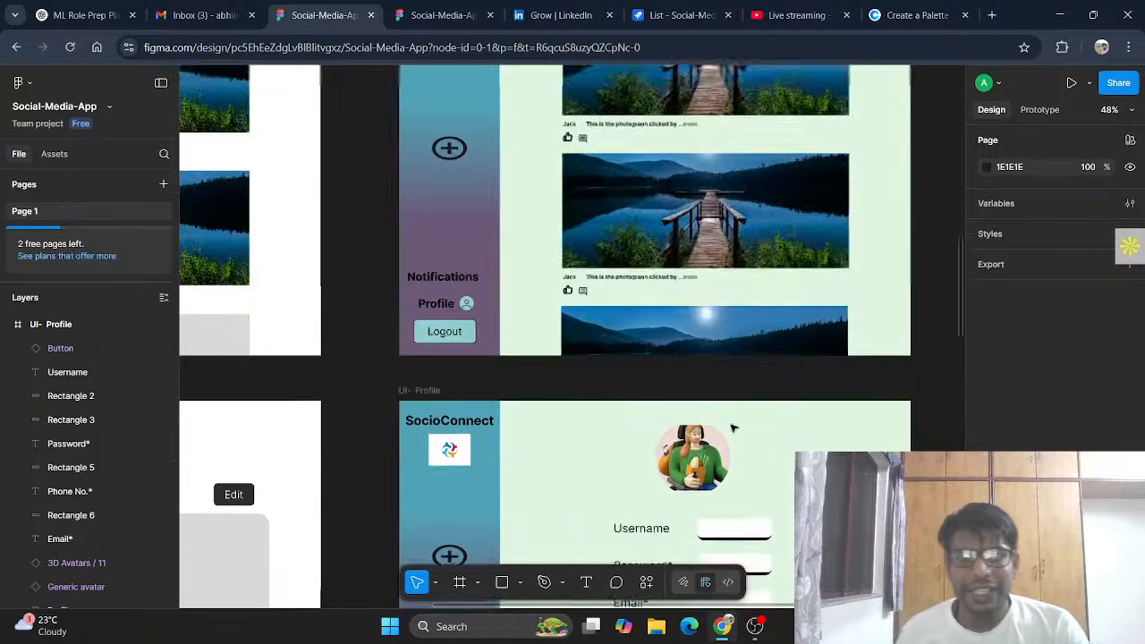
click(746, 181)
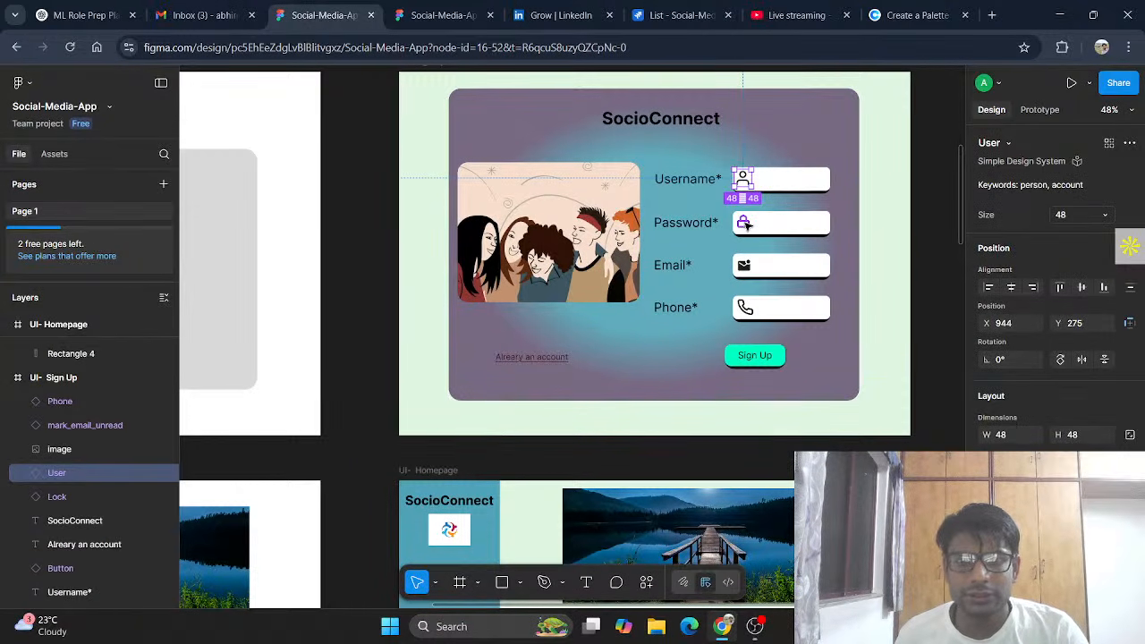
ctrl+shift+click(746, 223)
ctrl+shift+click(745, 266)
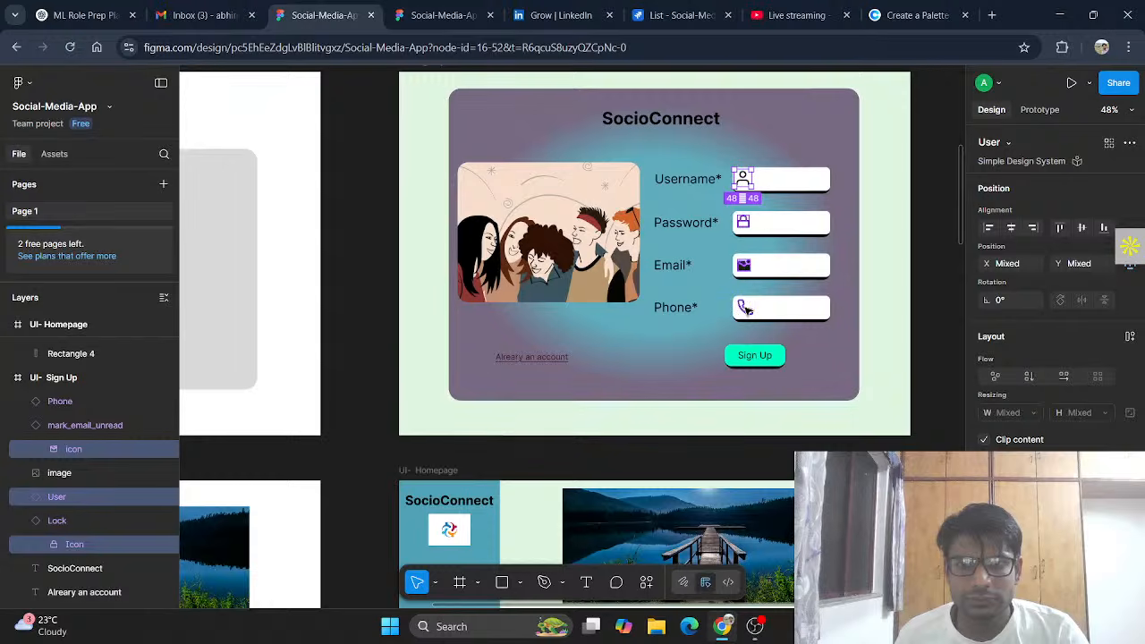
ctrl+shift+click(745, 308)
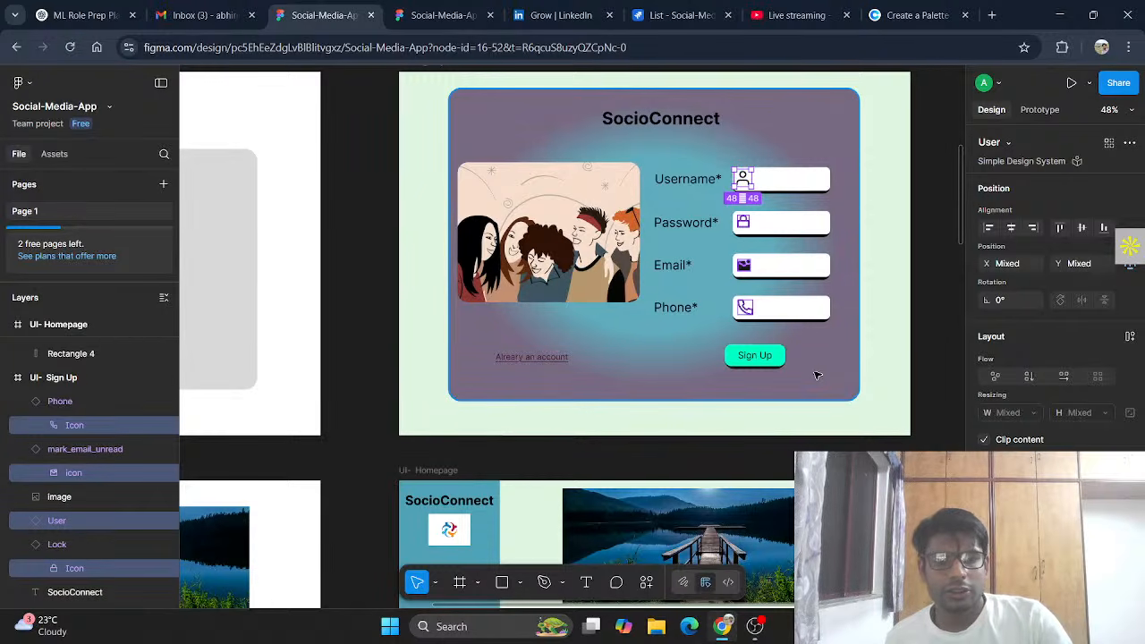
Step: Paste the icons into UI- Profile and move the person icon into the Username box
scroll(816, 375, down, 10)
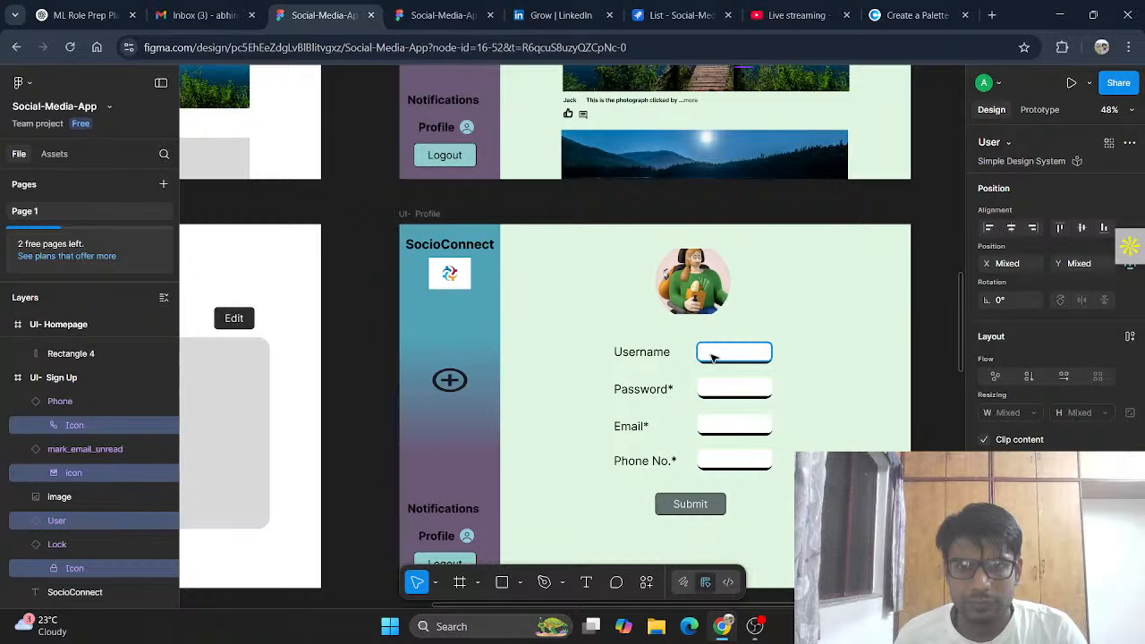
click(540, 297)
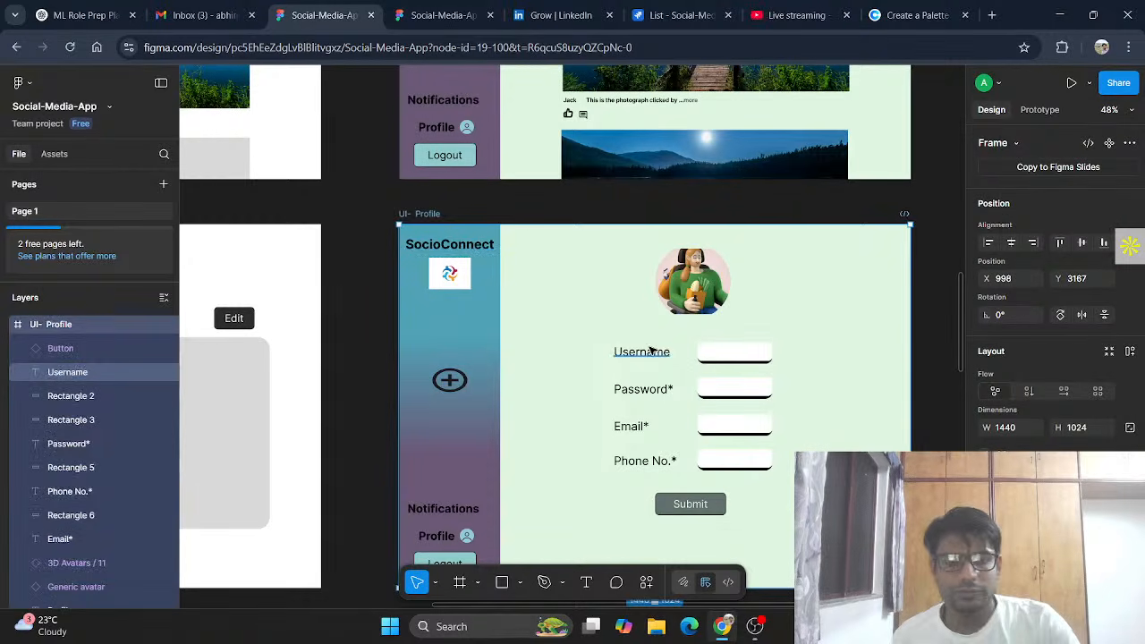
key(ctrl+v)
drag(743, 333, 707, 353)
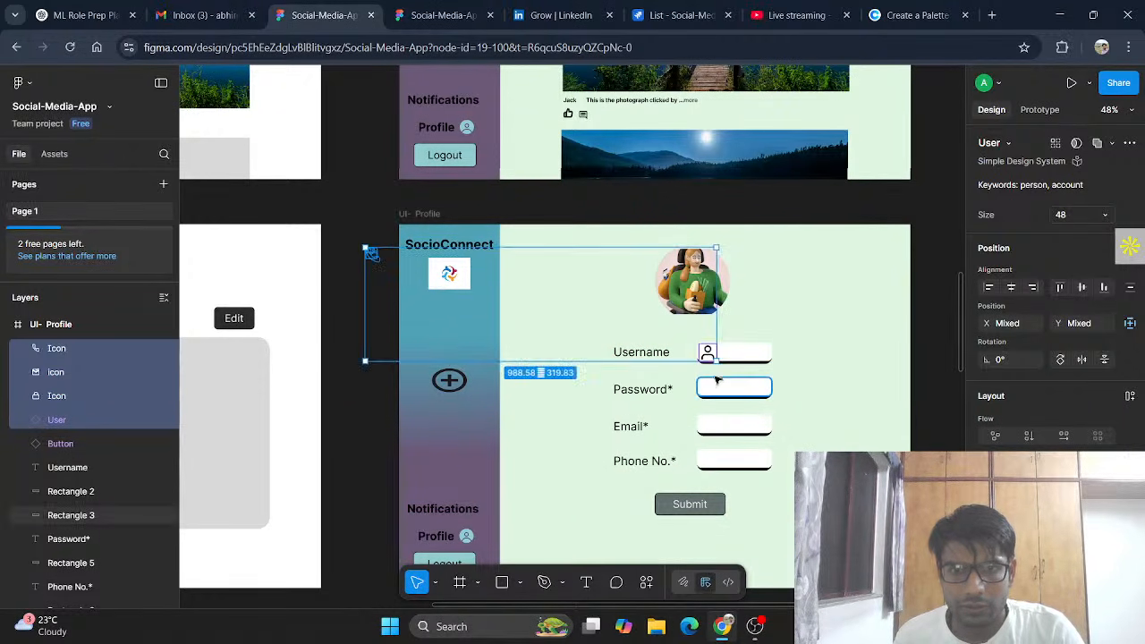
click(377, 259)
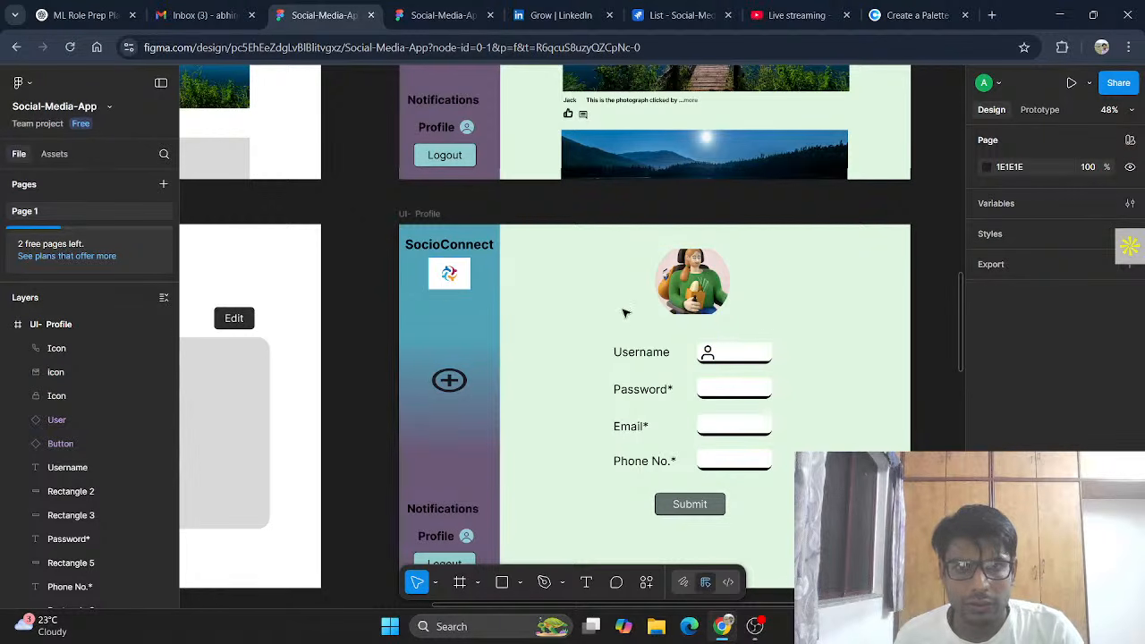
Step: Paste the sign-up page's lock icon onto the Password box and move it to the left end
scroll(623, 317, up, 10)
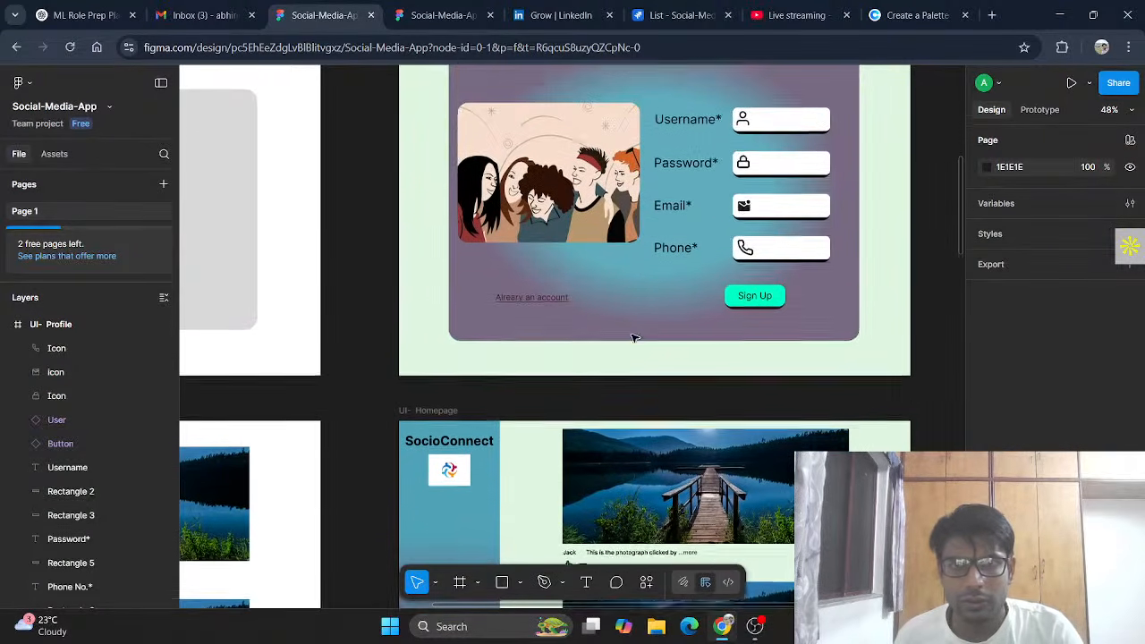
click(743, 170)
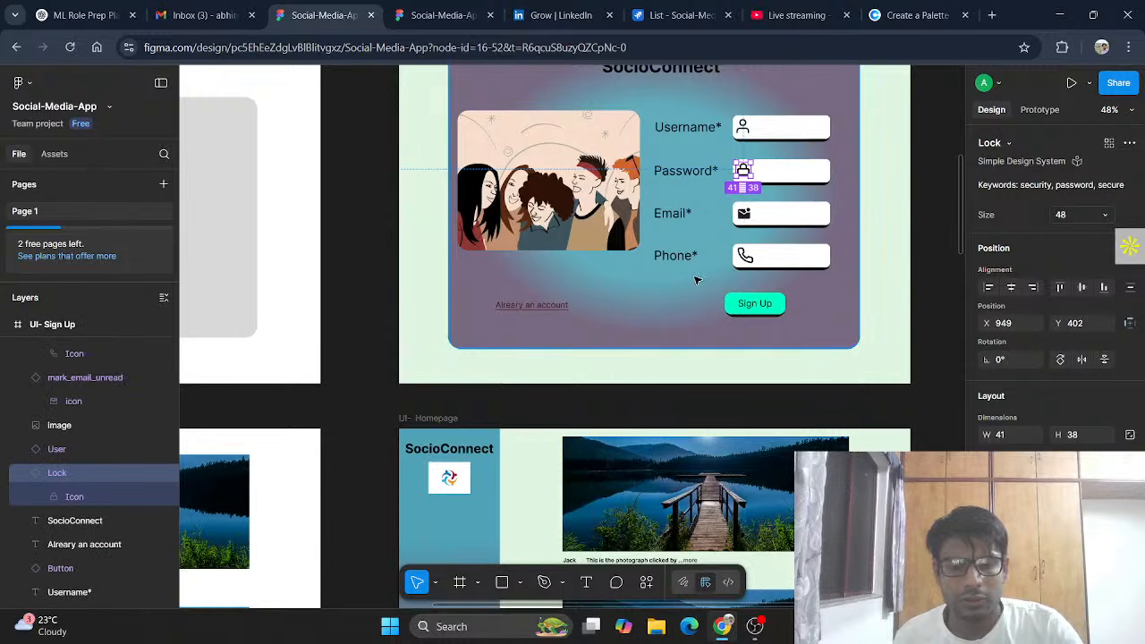
scroll(697, 281, down, 10)
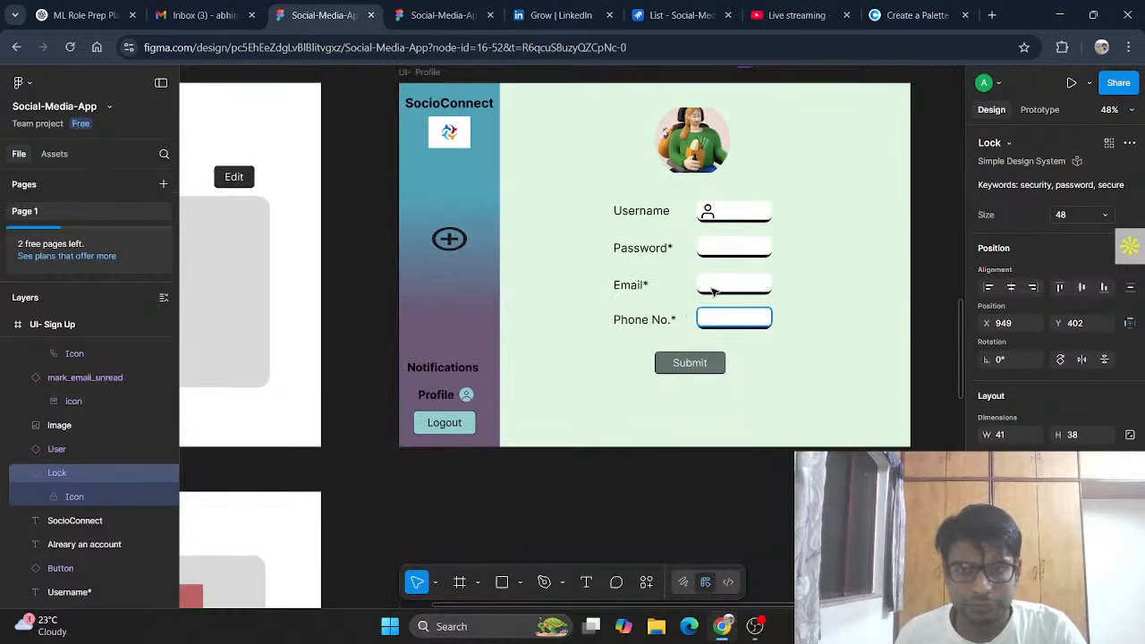
click(713, 251)
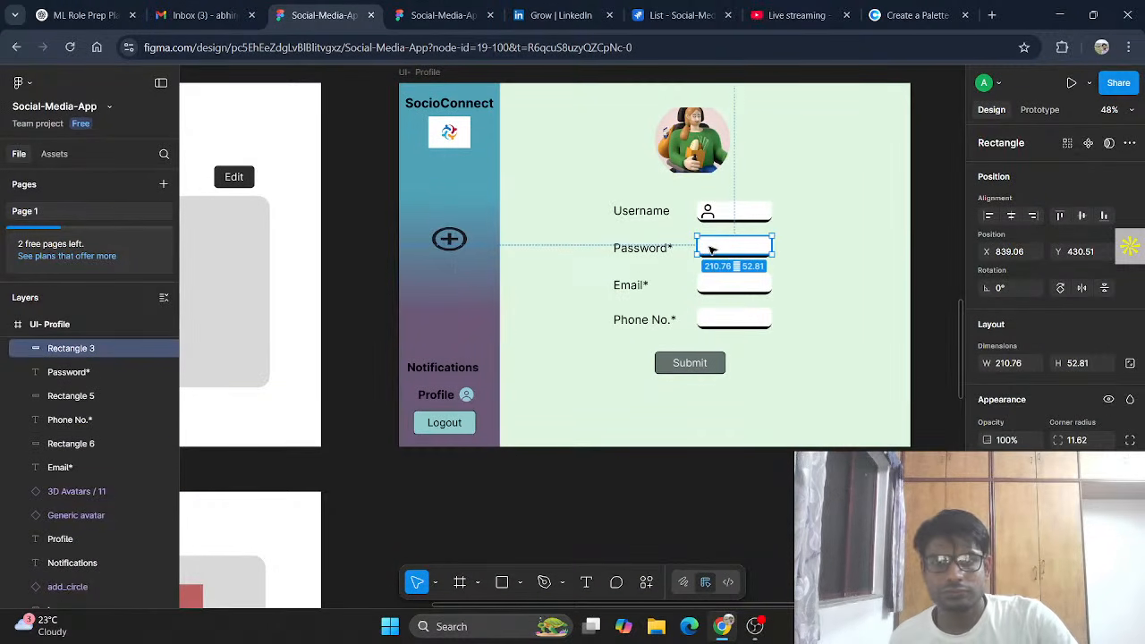
key(ctrl+v)
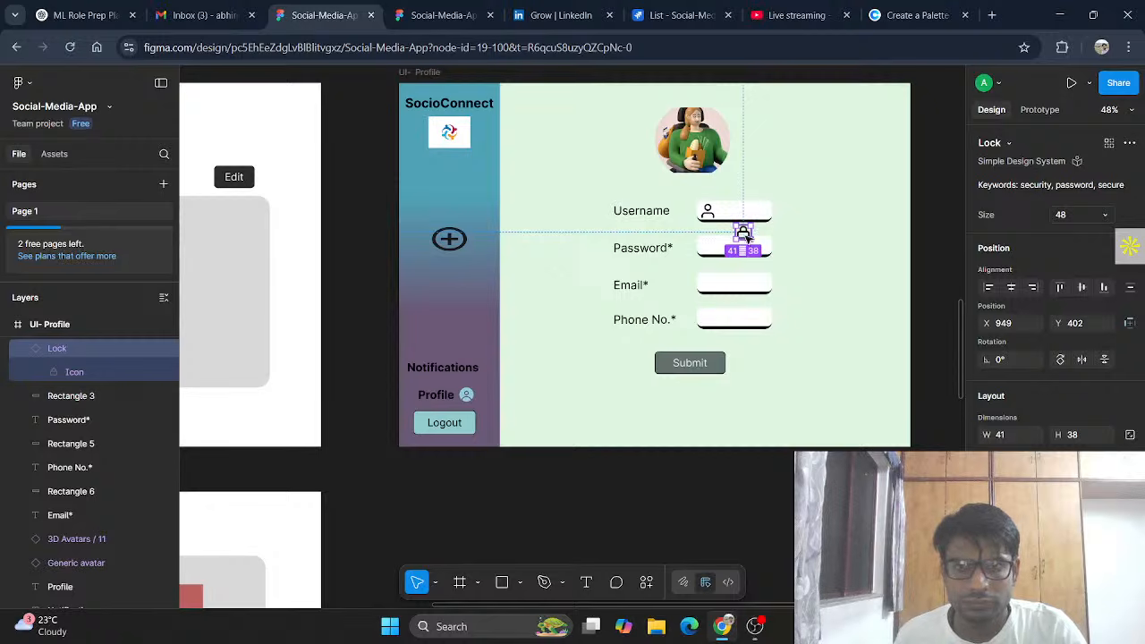
drag(745, 240, 713, 254)
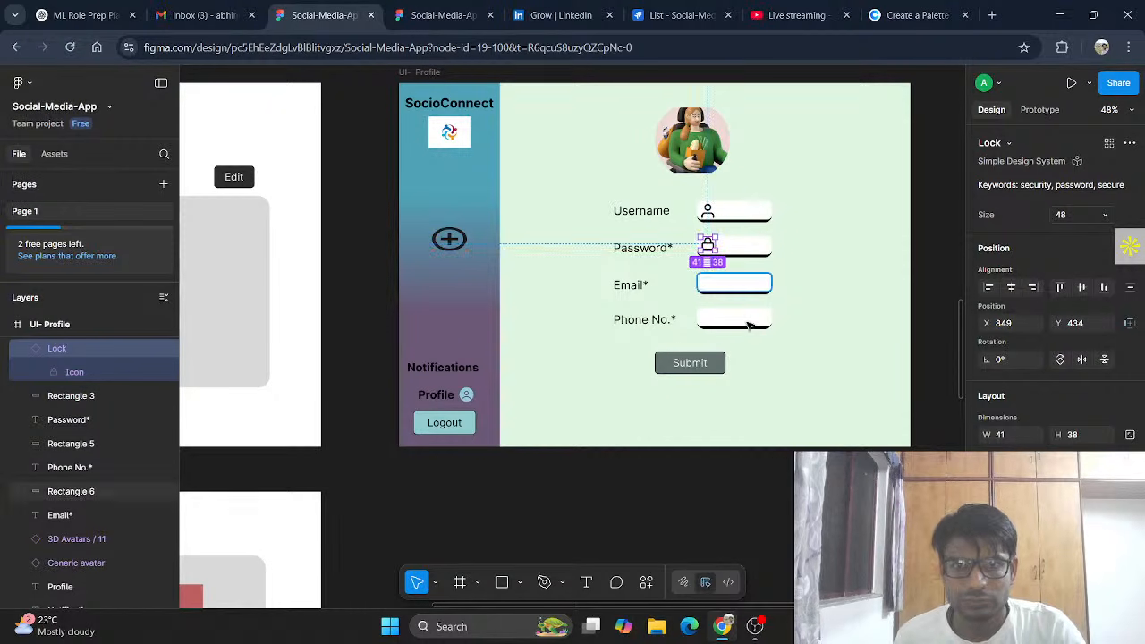
click(886, 304)
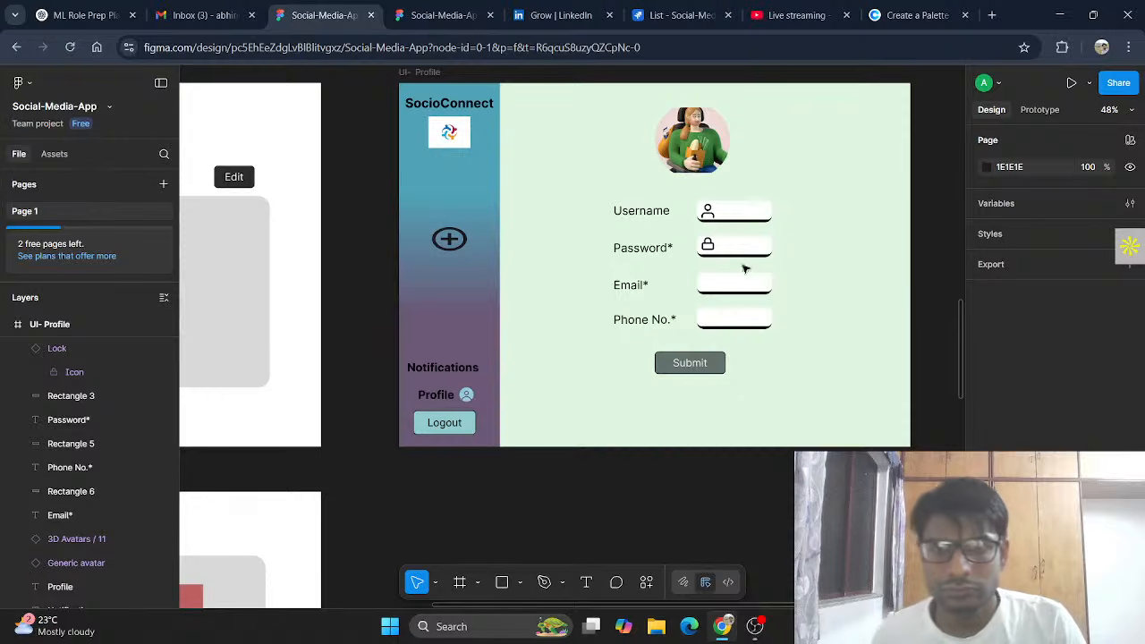
Step: Nudge the lock icon lower, align the Password box, and raise the Password* label to Y 434
click(714, 251)
drag(713, 249, 713, 254)
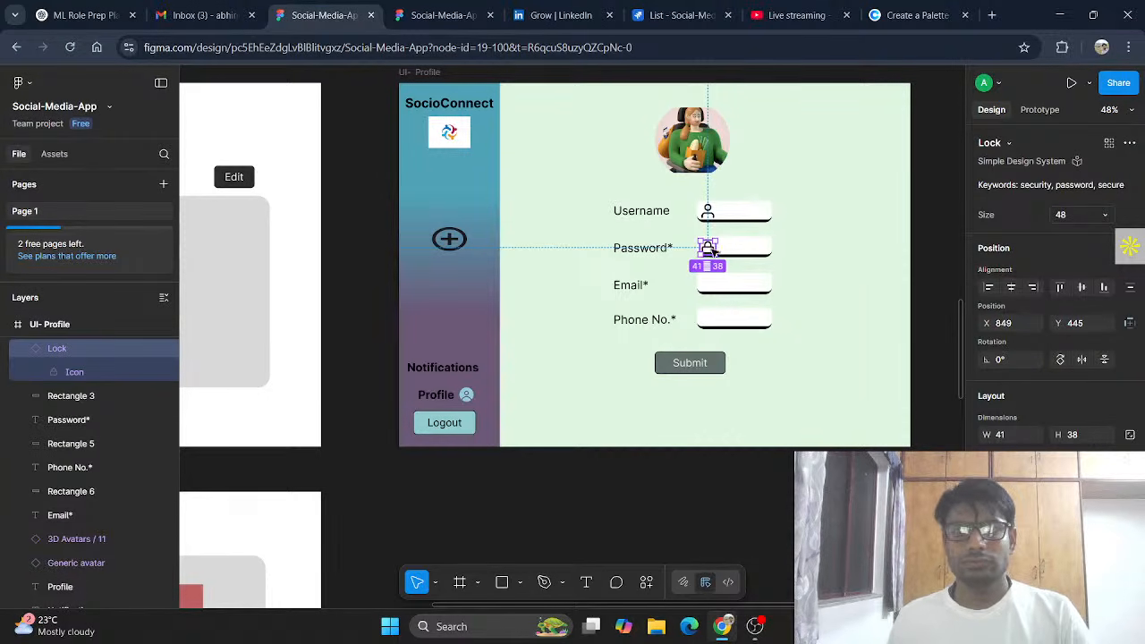
click(861, 274)
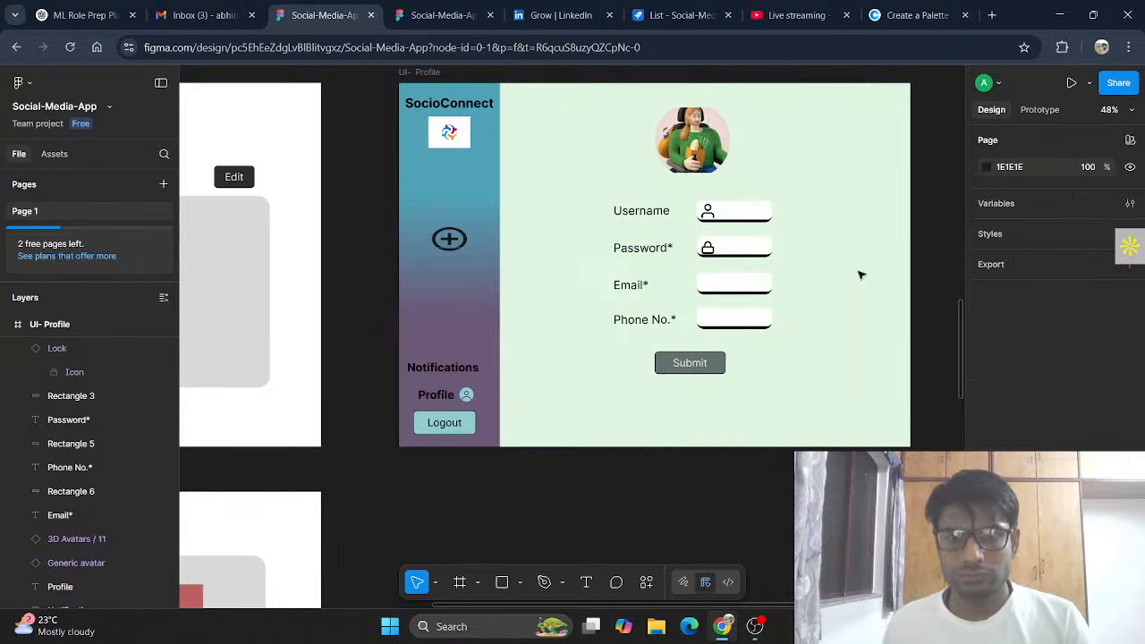
click(748, 251)
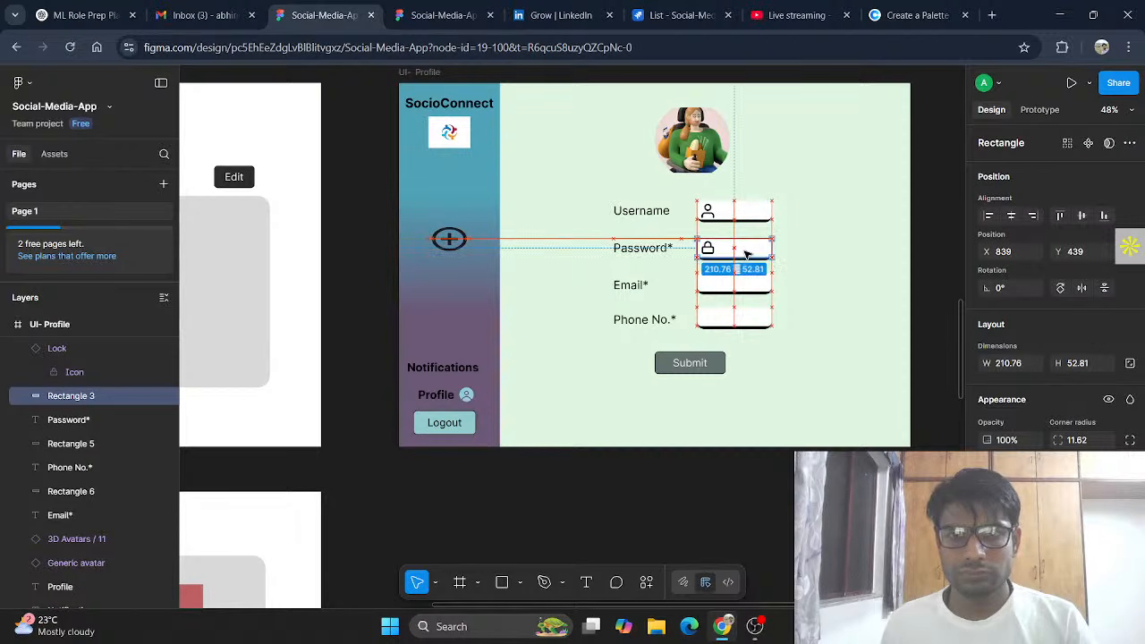
drag(747, 252, 747, 253)
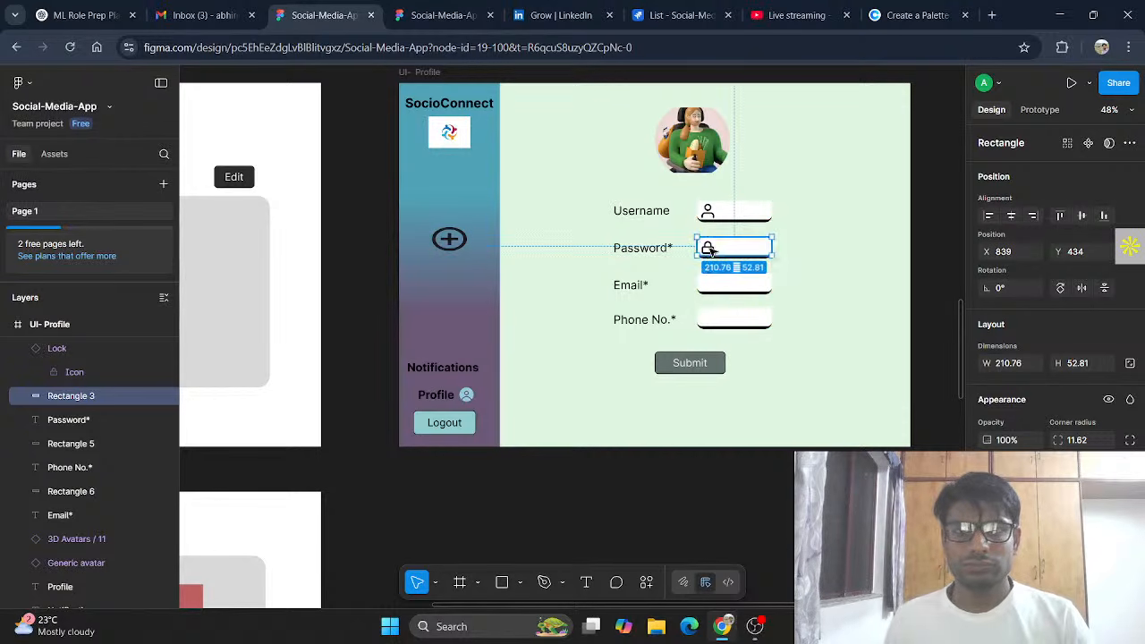
click(707, 249)
drag(656, 256, 654, 253)
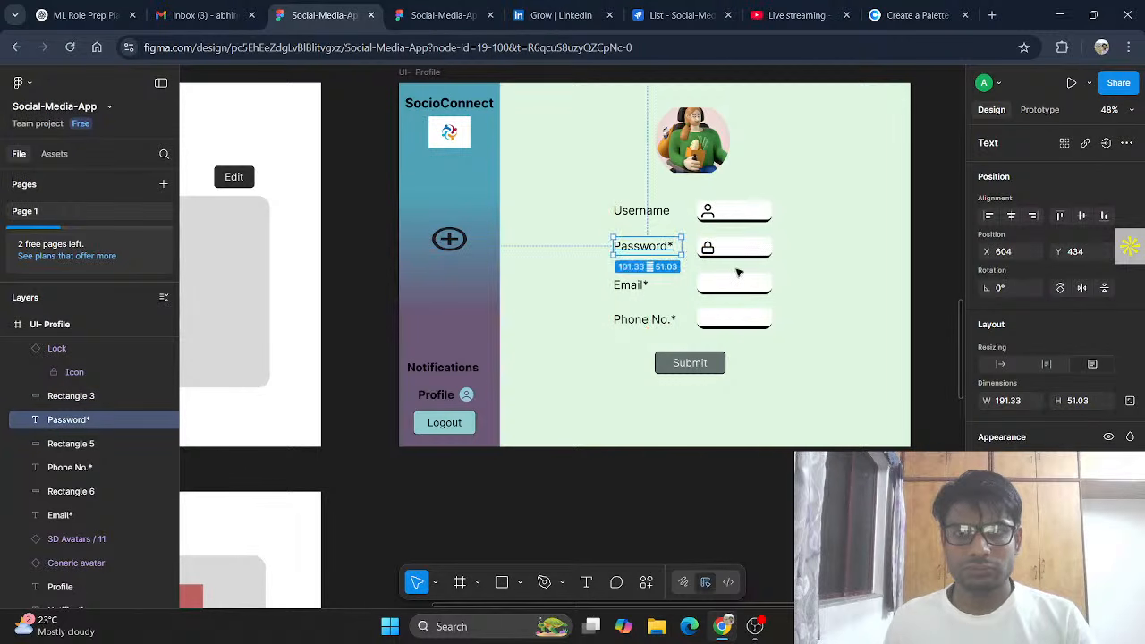
Step: Align the Email* label at Y 537 and the Phone No.* label at Y 634 with their boxes
click(642, 286)
drag(645, 283, 646, 280)
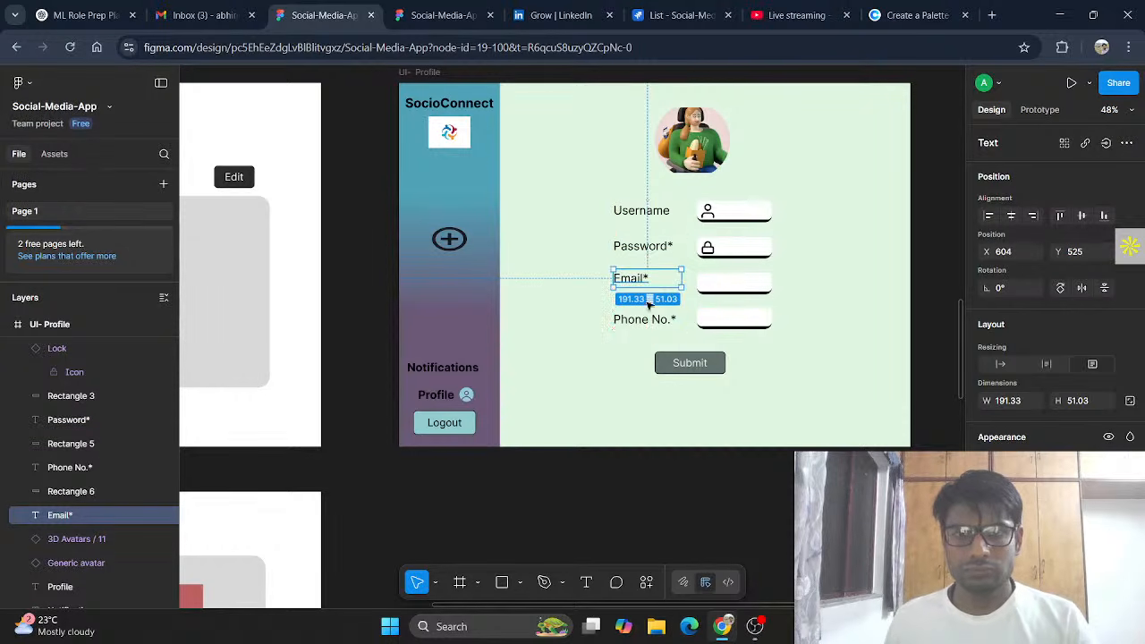
click(653, 318)
drag(652, 319, 652, 319)
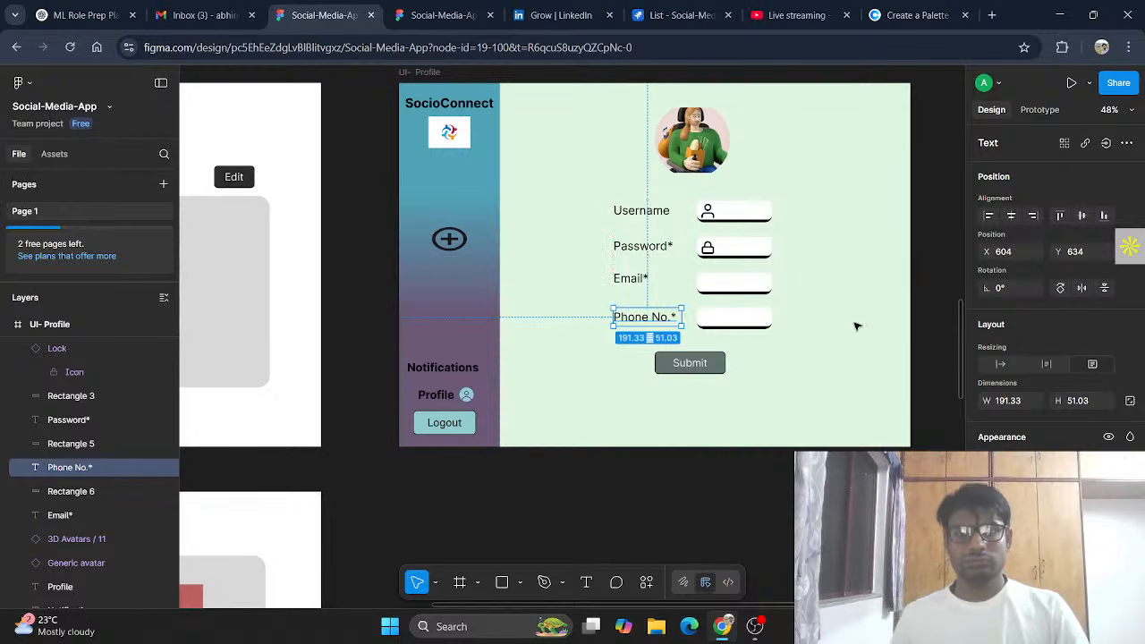
drag(643, 280, 645, 284)
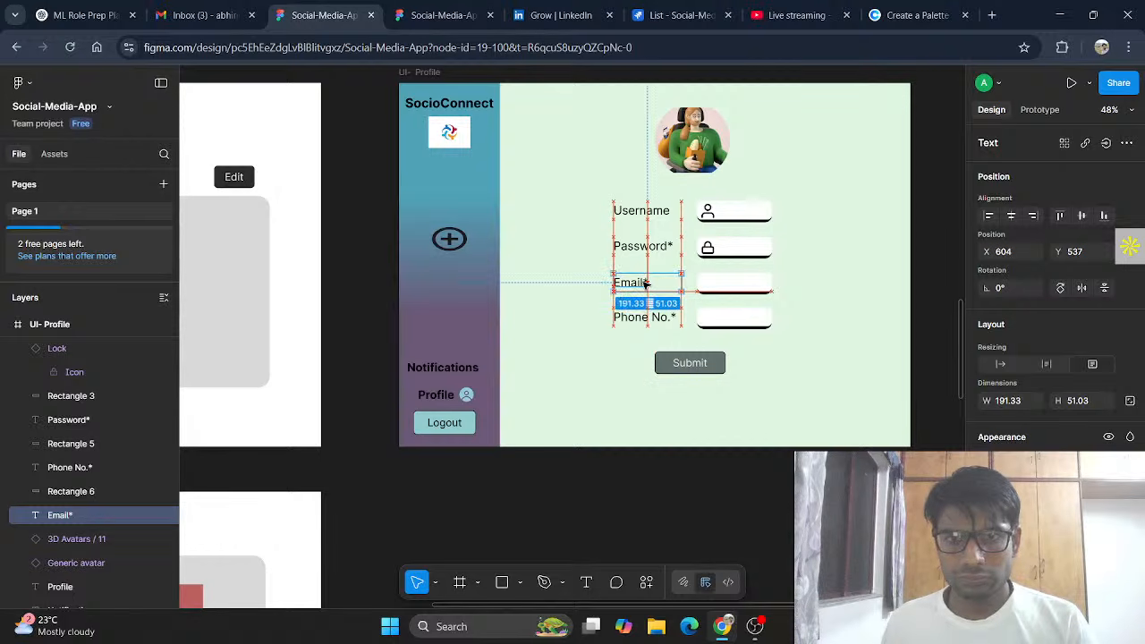
click(855, 319)
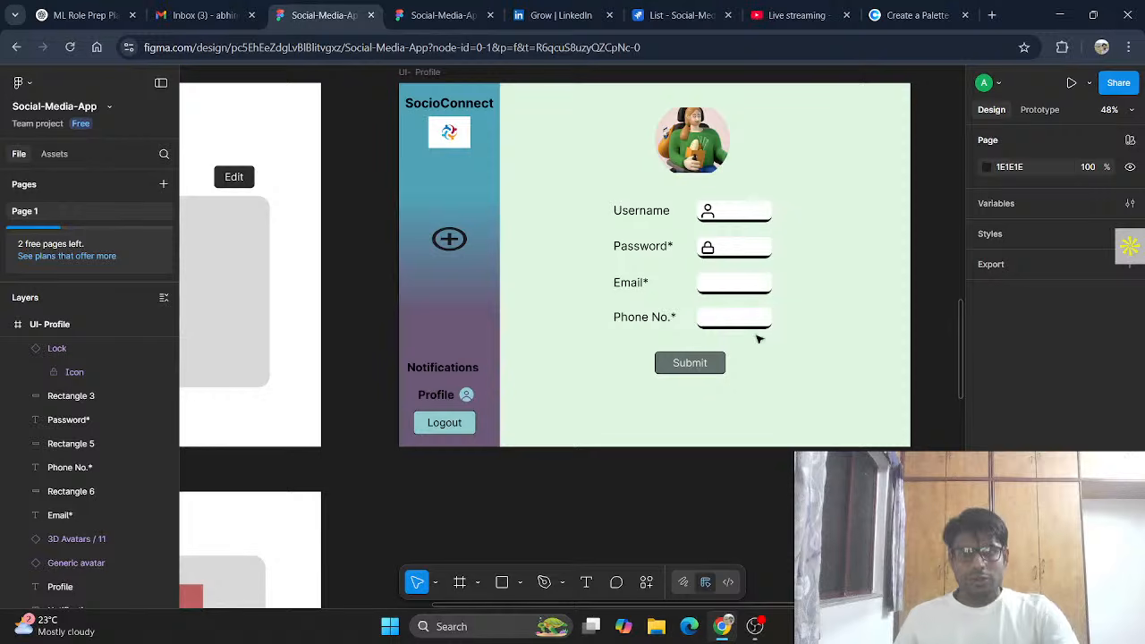
Step: Delete the trailing asterisks from the Password*, Email* and Phone No.* labels
click(672, 250)
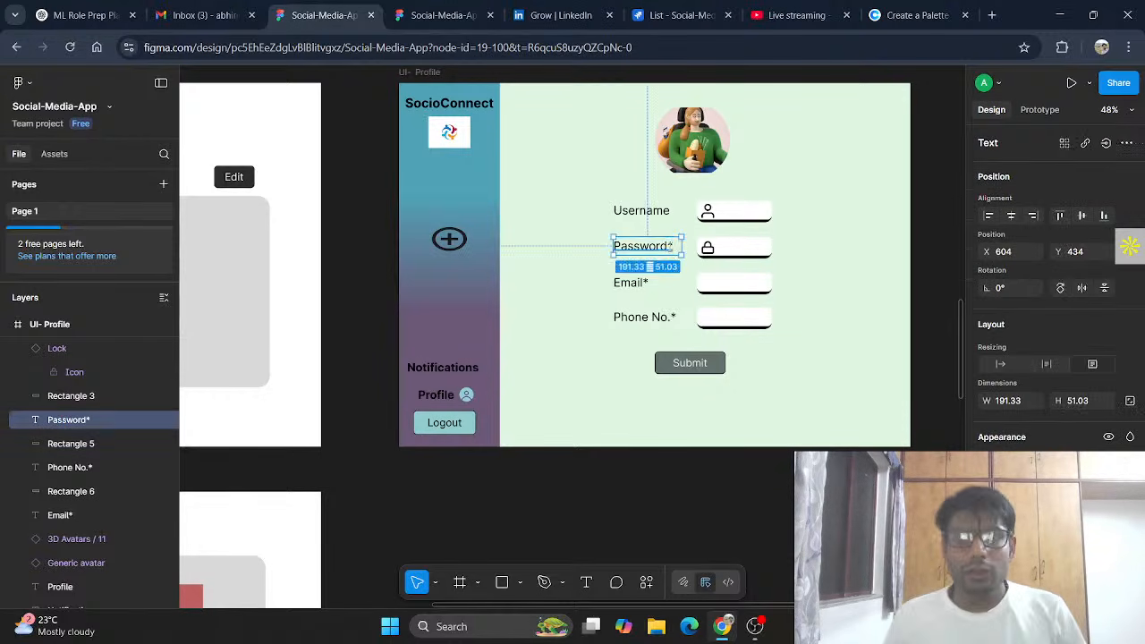
double_click(672, 249)
click(676, 246)
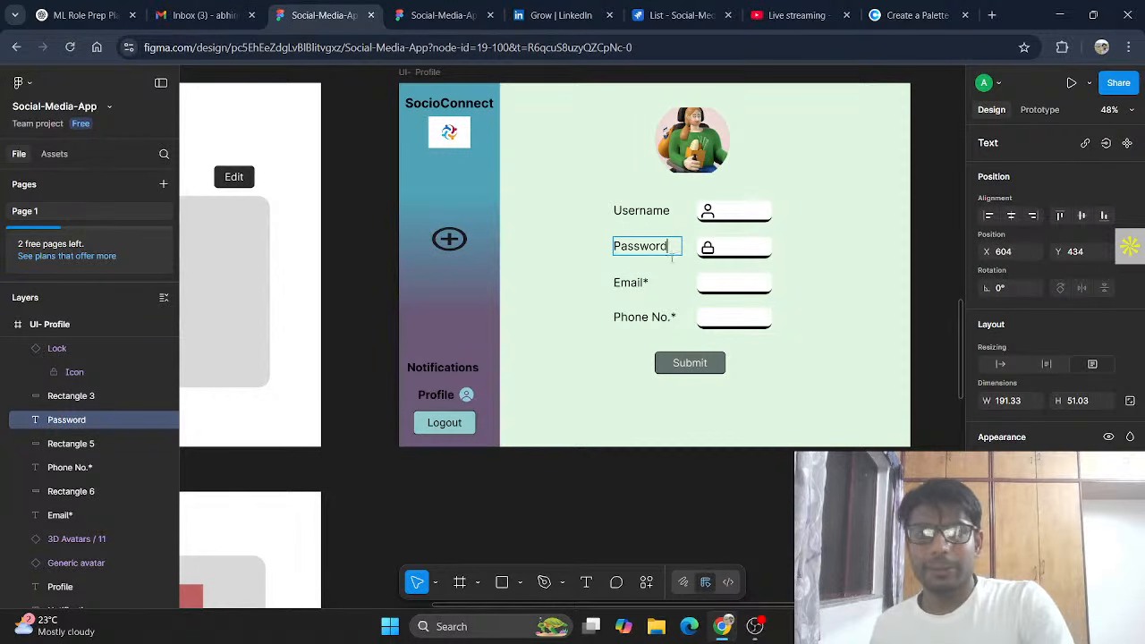
double_click(649, 282)
key(BackSpace)
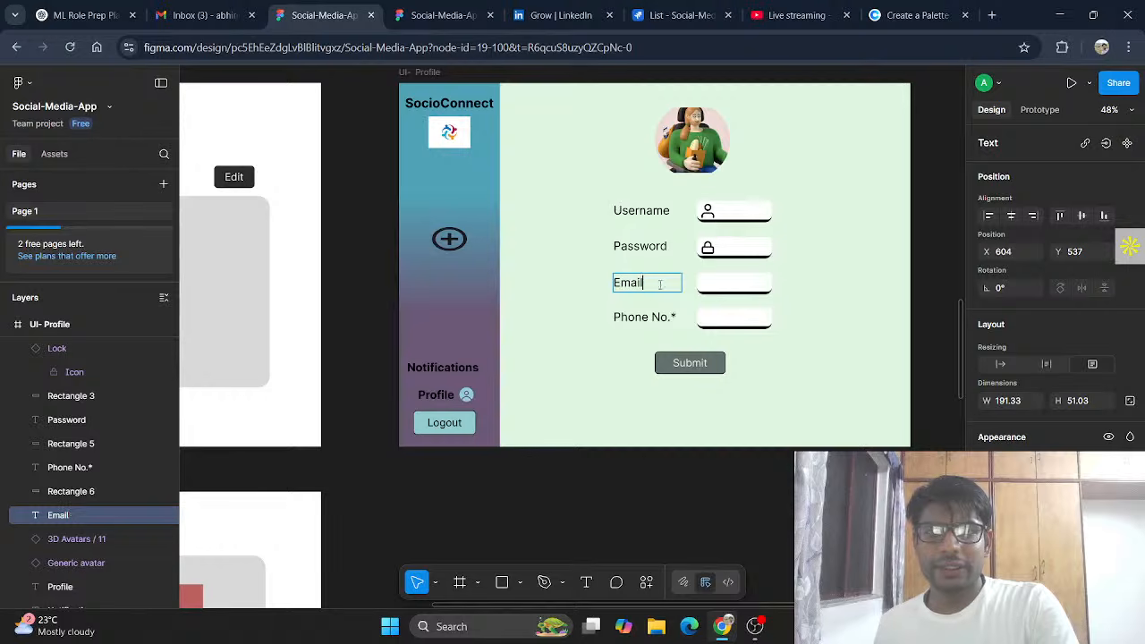
double_click(676, 317)
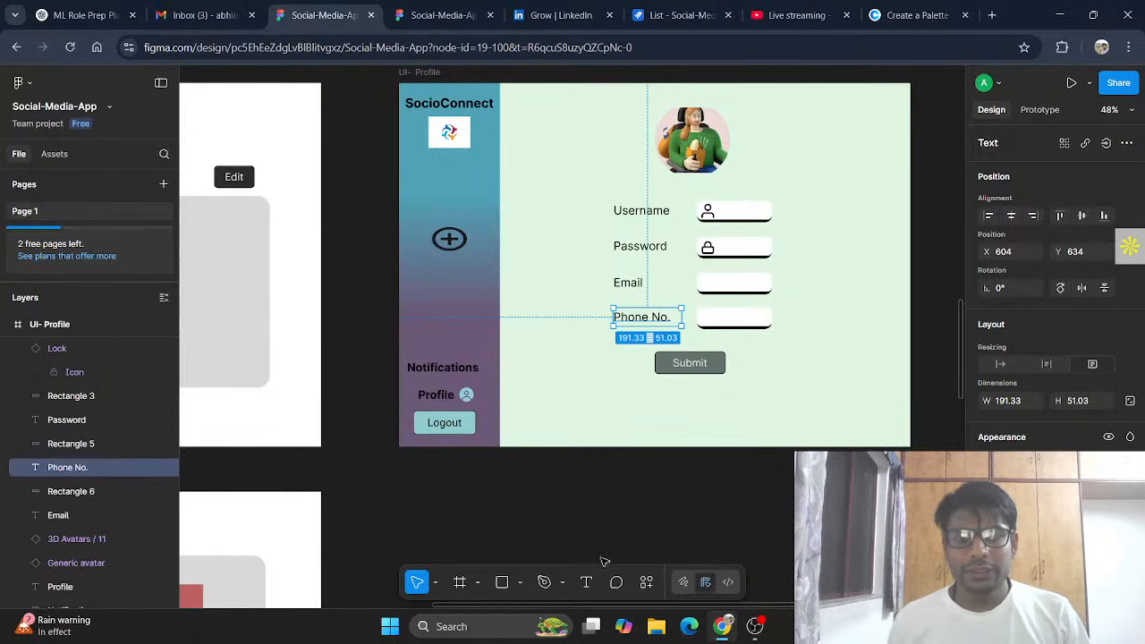
key(Return)
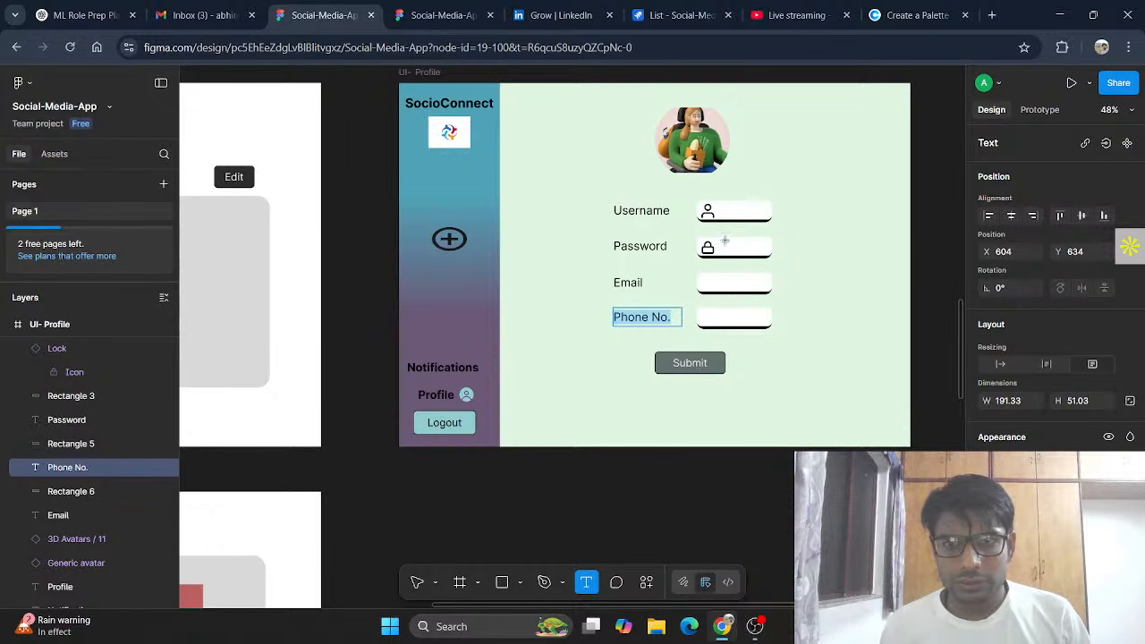
Step: Add a '*****' placeholder text inside the Password field and shrink its text box
drag(725, 240, 767, 256)
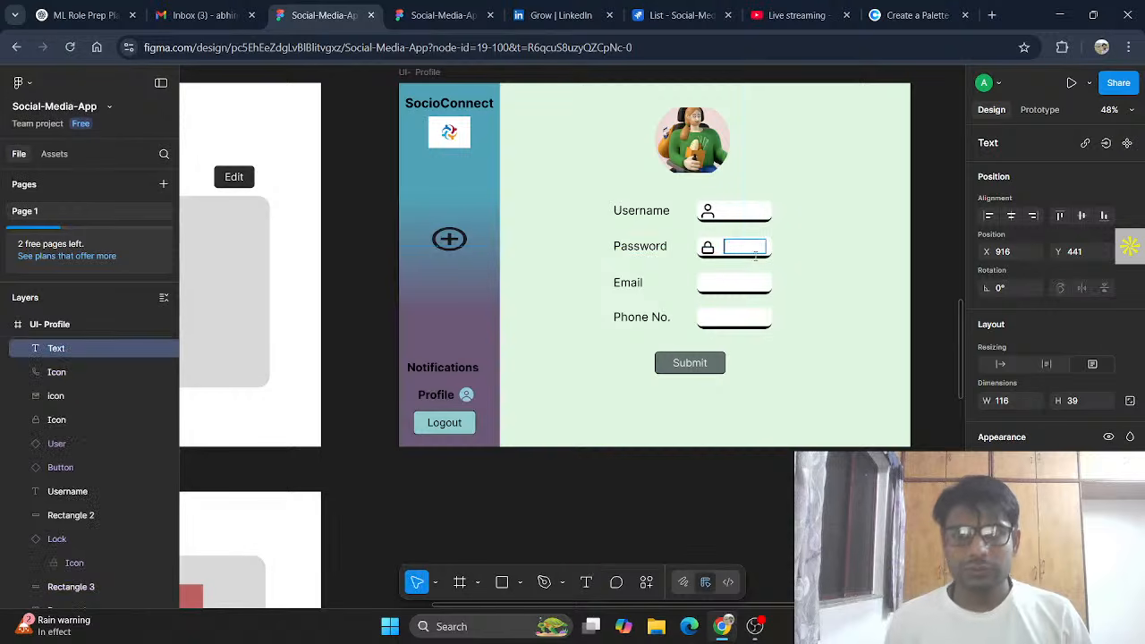
text(*****)
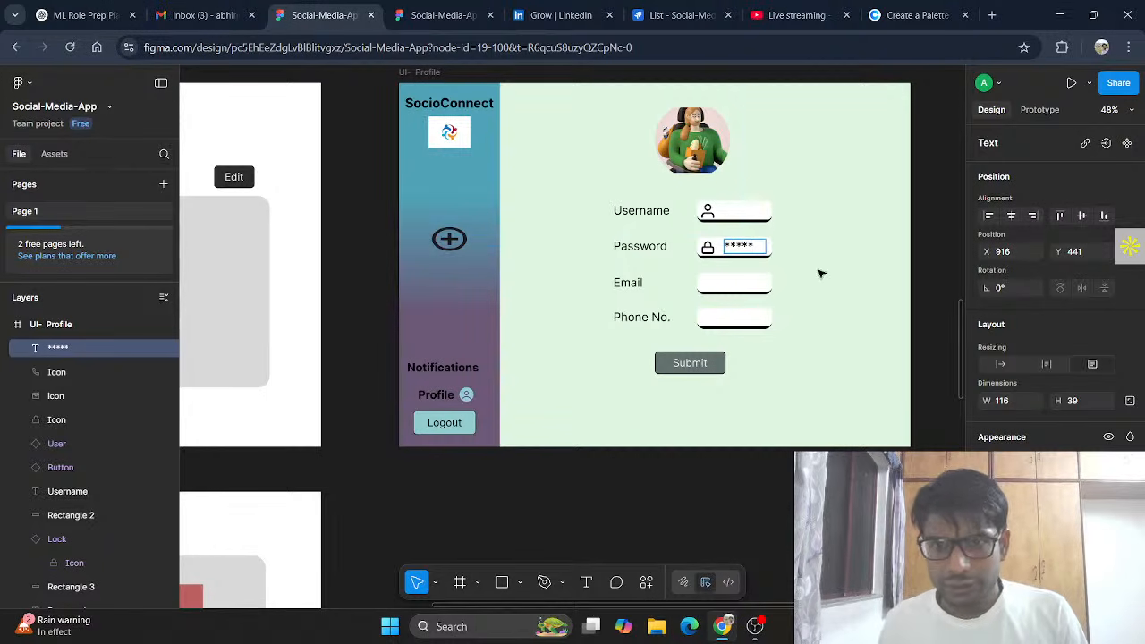
key(Escape)
drag(766, 252, 747, 249)
click(850, 309)
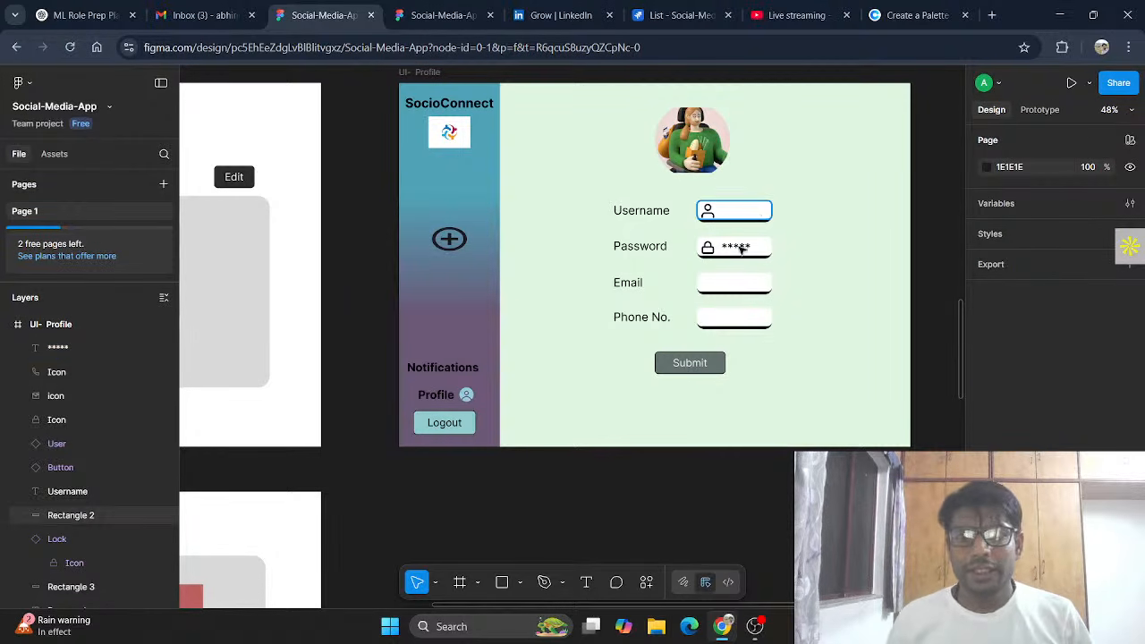
Step: Add a text box with a sample username inside the Username field
click(737, 215)
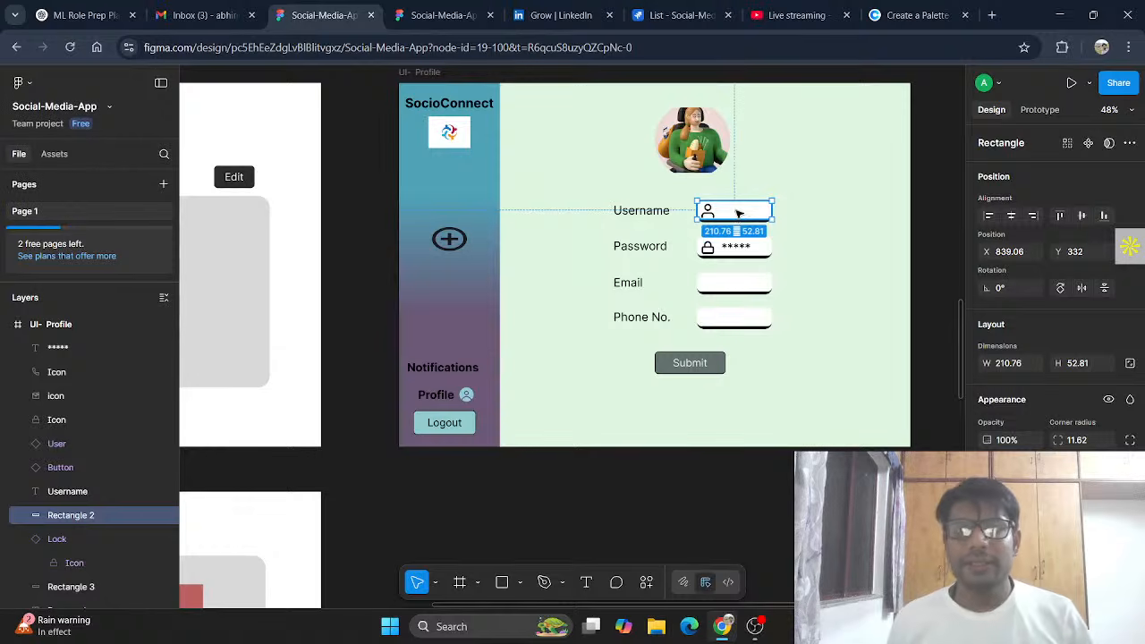
double_click(739, 213)
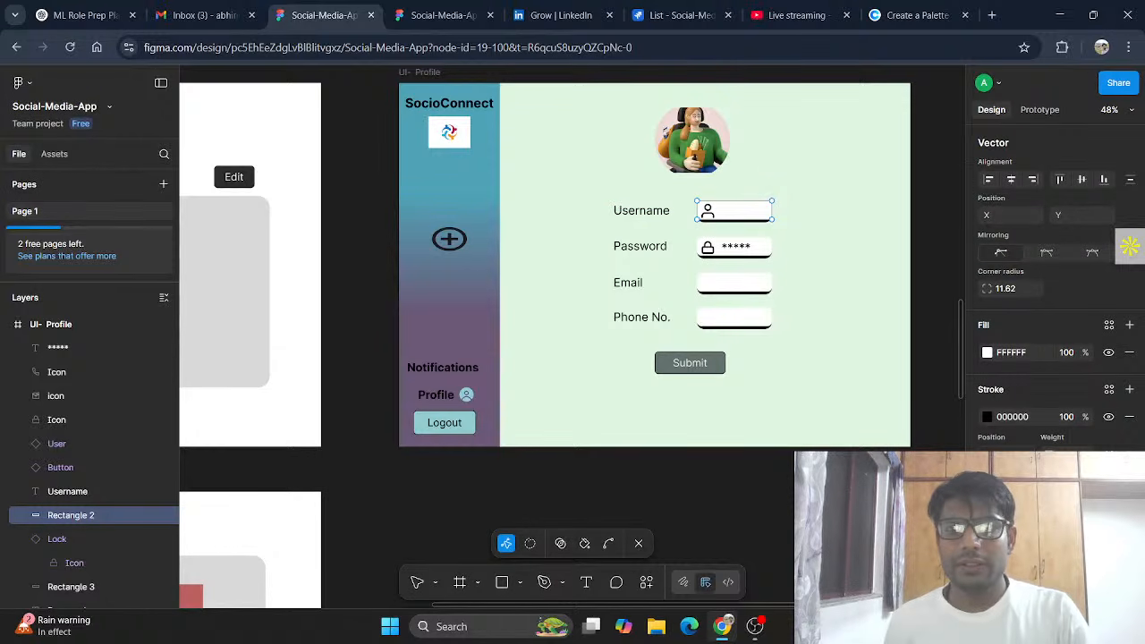
click(636, 545)
click(589, 585)
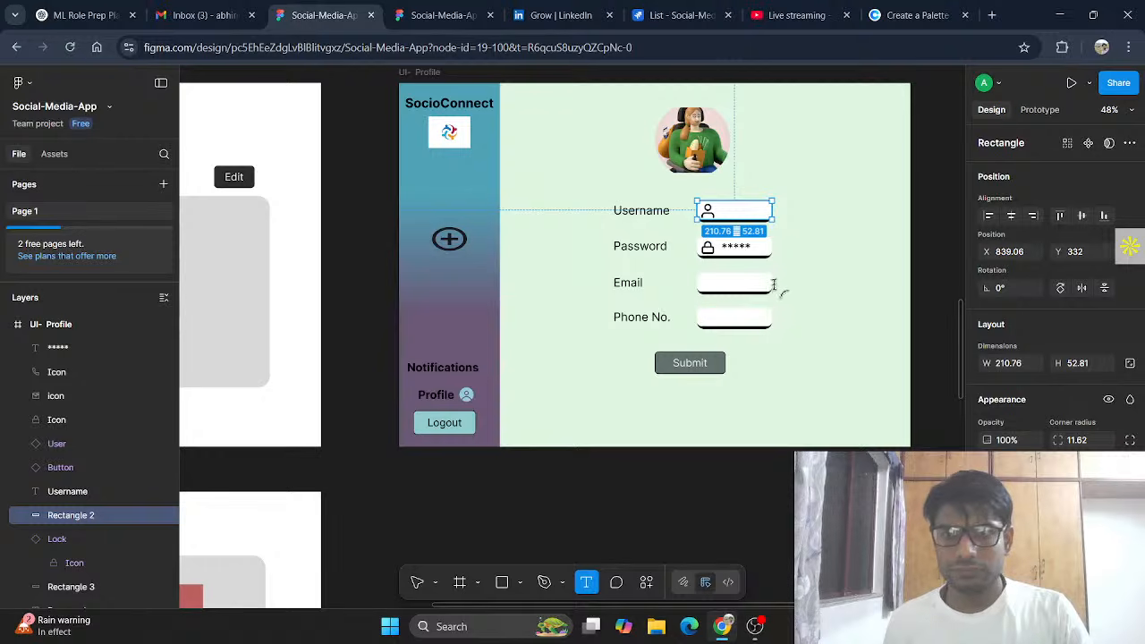
drag(723, 204, 766, 218)
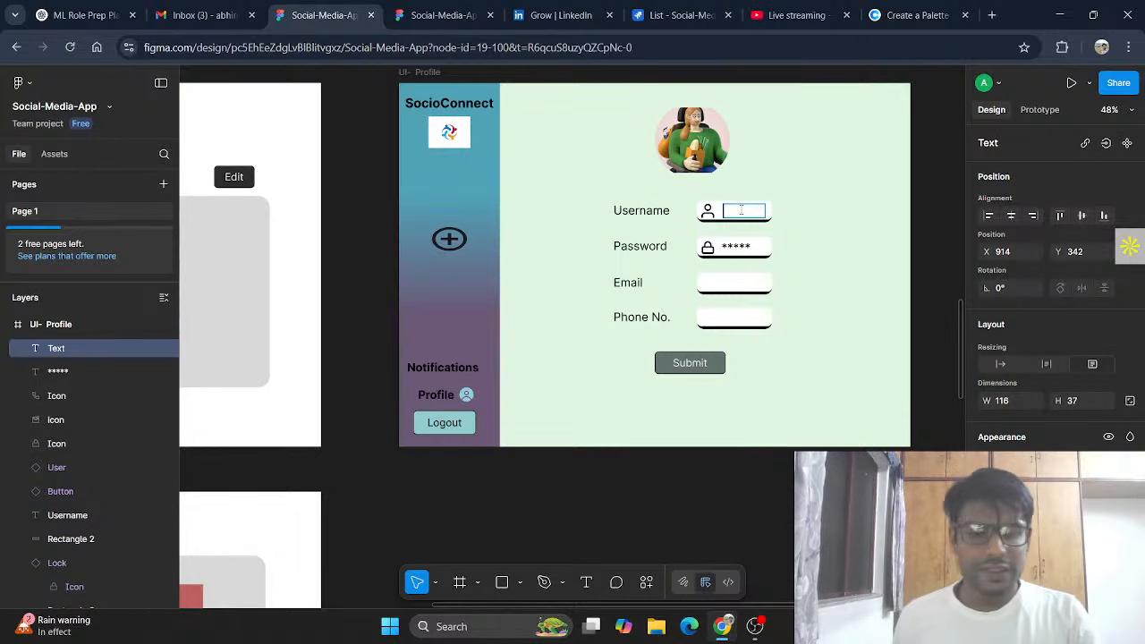
text(Jac)
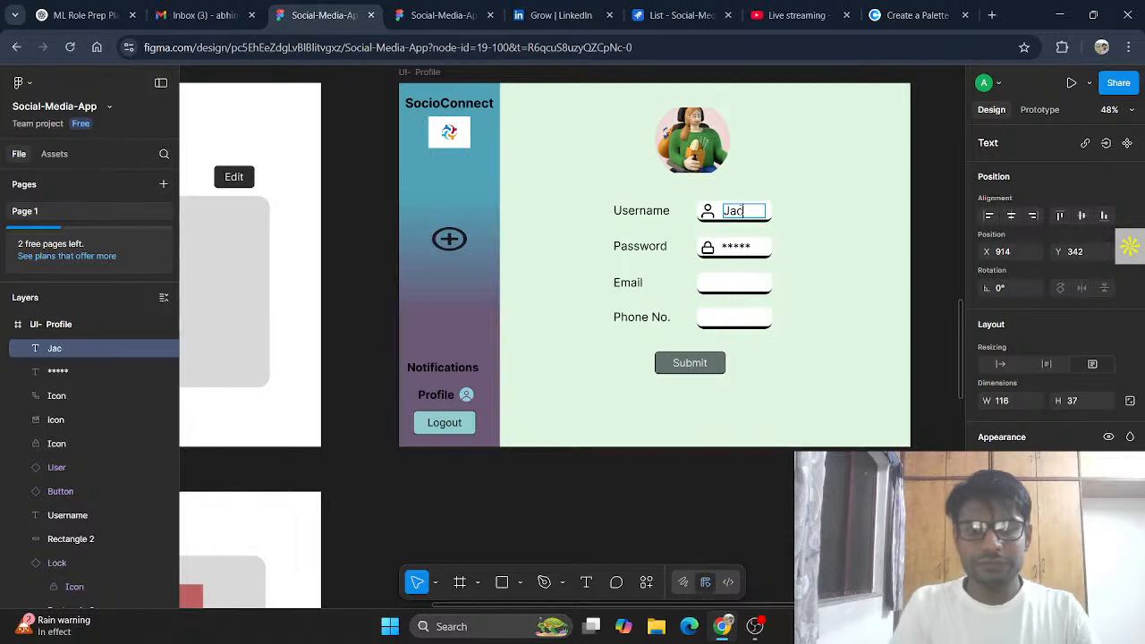
text(k)
key(Escape)
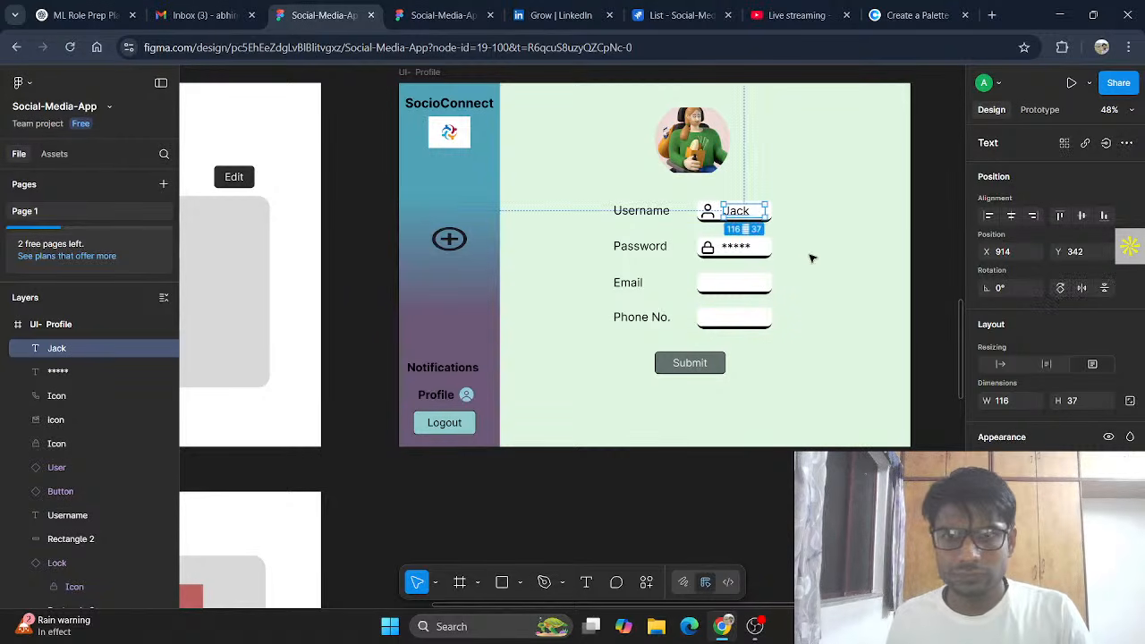
click(790, 495)
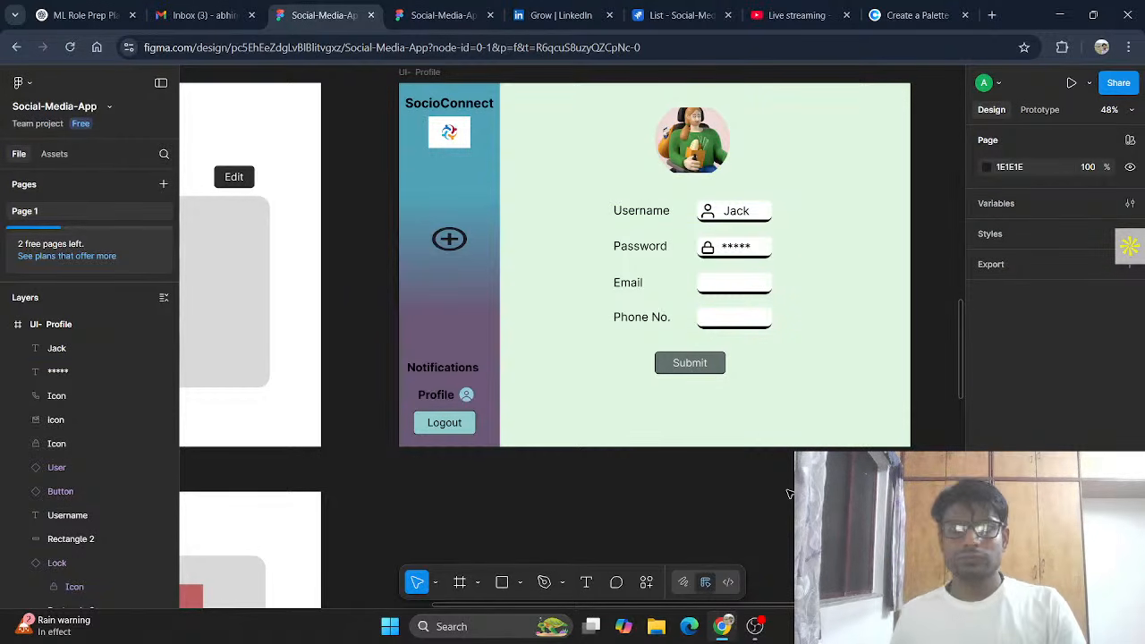
Step: Create a text box over the Email field and type a sample e-mail address
click(732, 281)
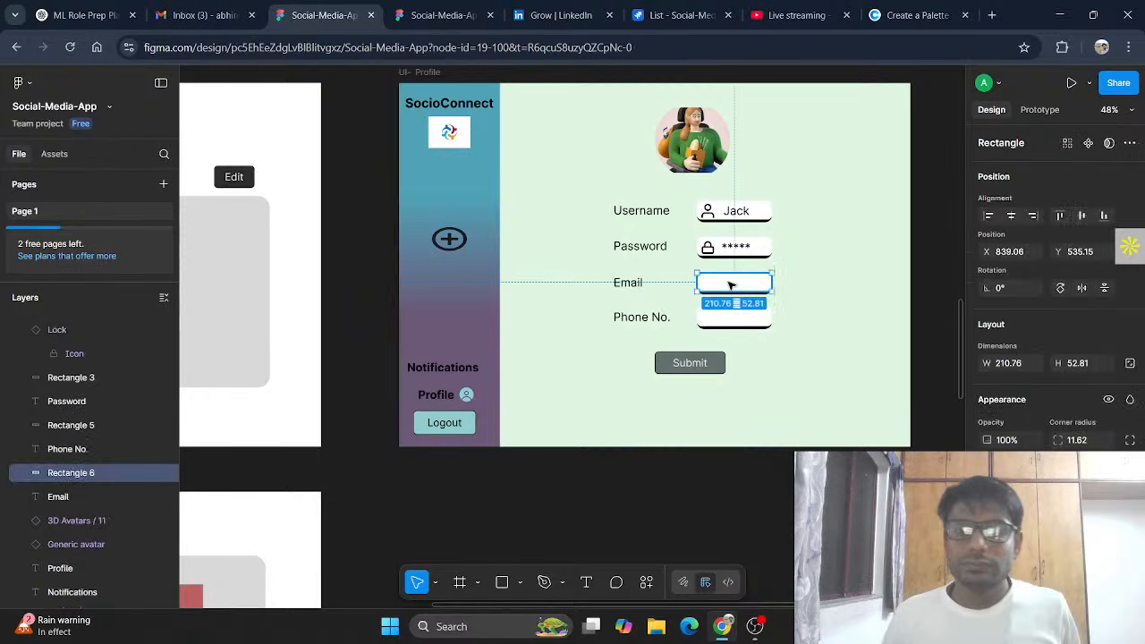
click(587, 583)
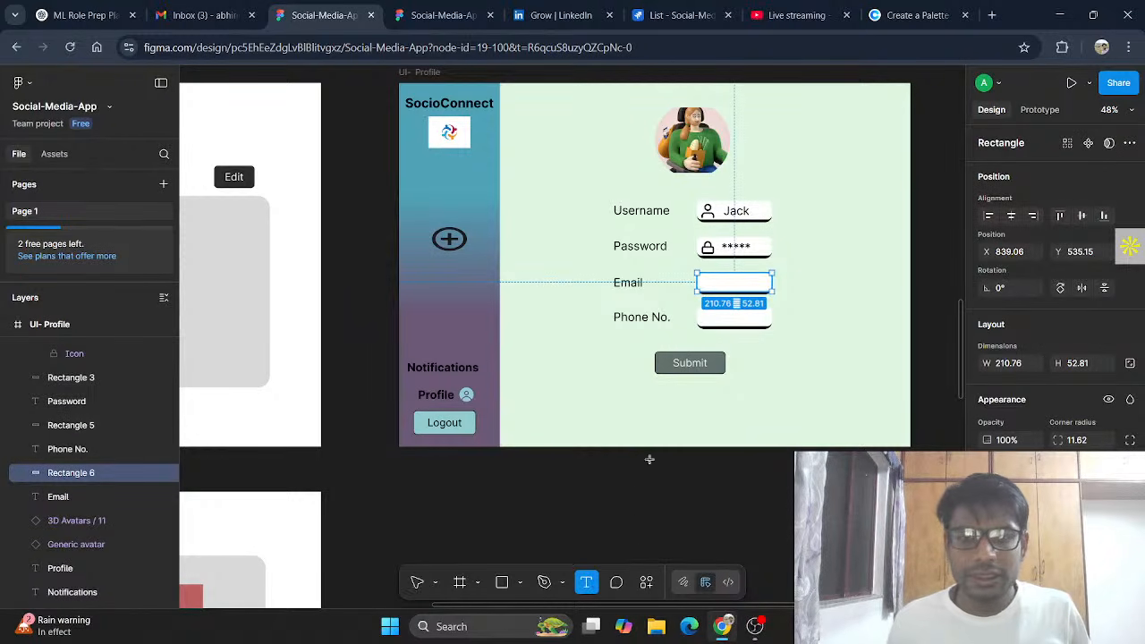
click(812, 436)
key(Escape)
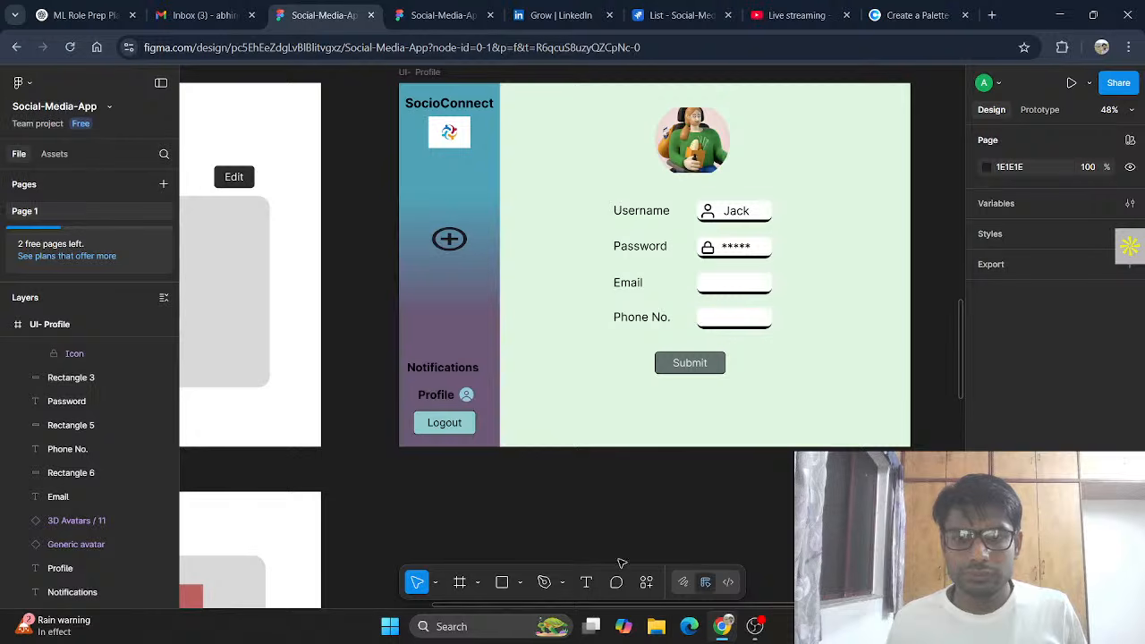
click(586, 582)
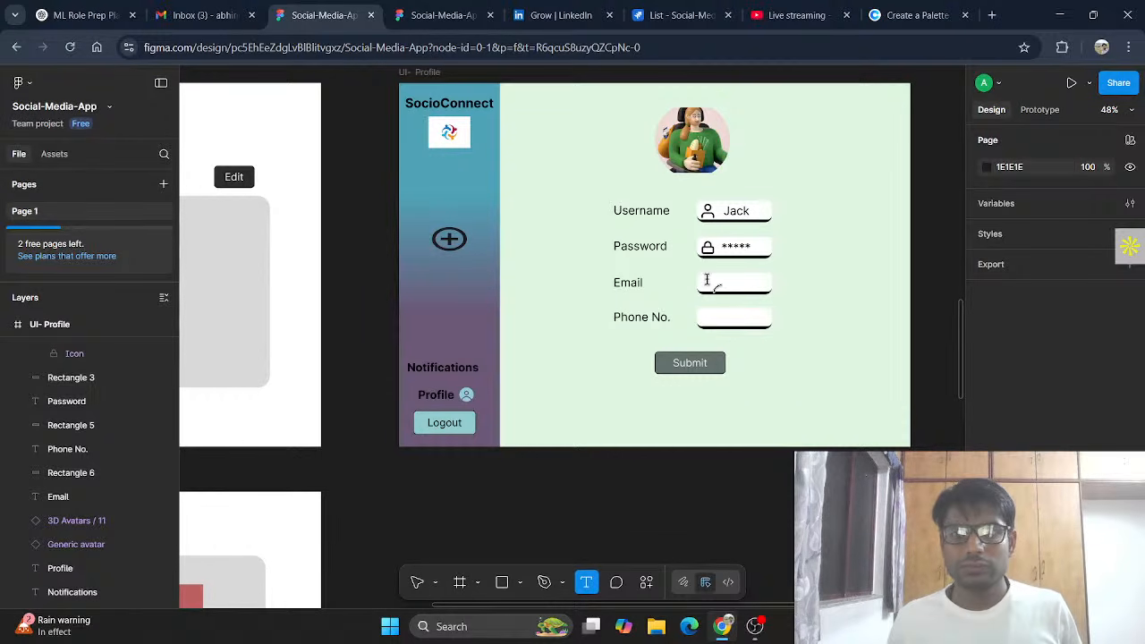
drag(697, 265, 765, 283)
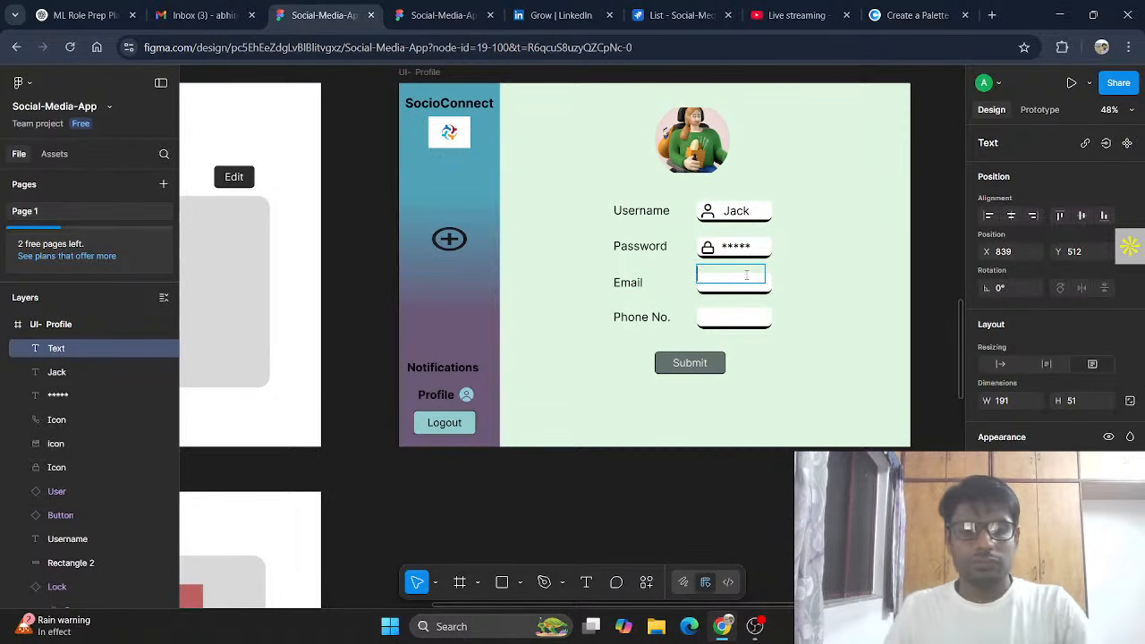
text(ja)
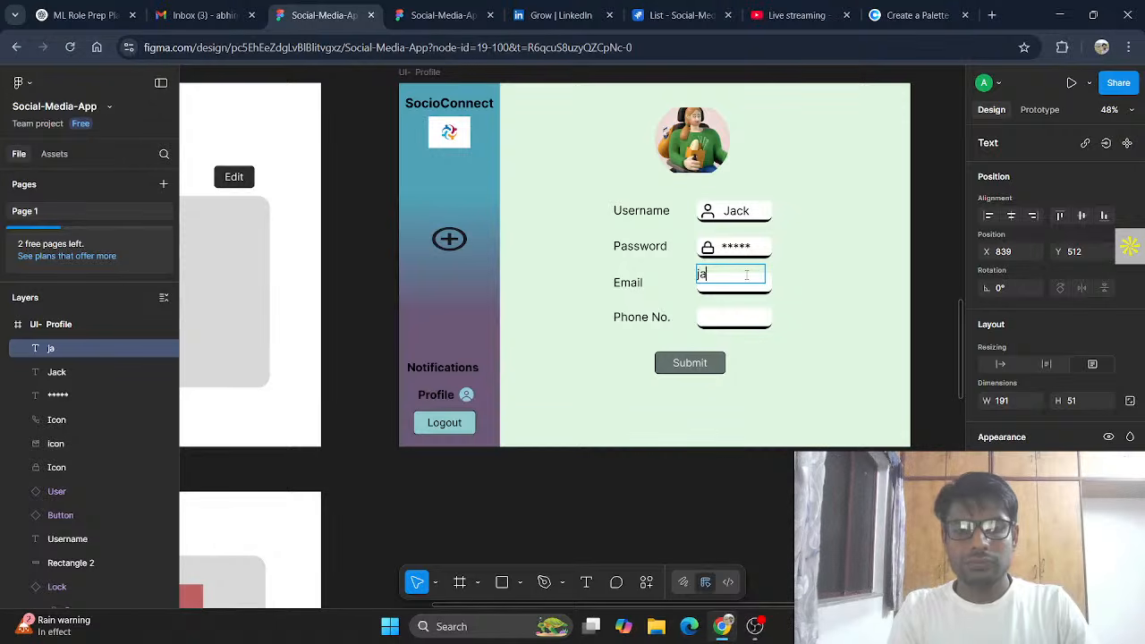
text(ck@email)
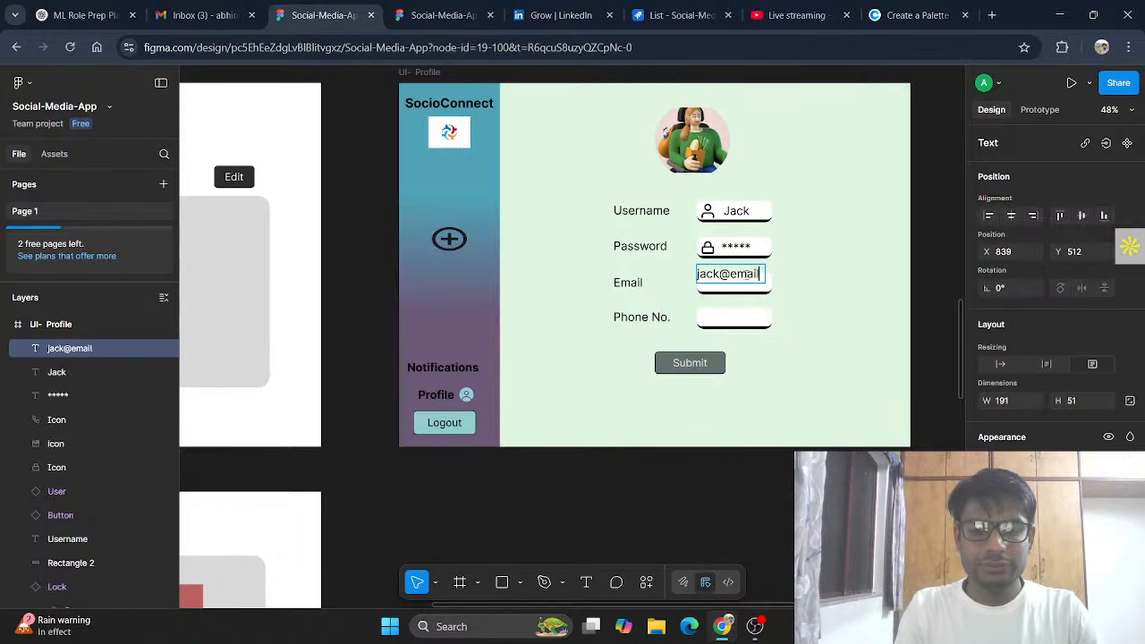
text(.com)
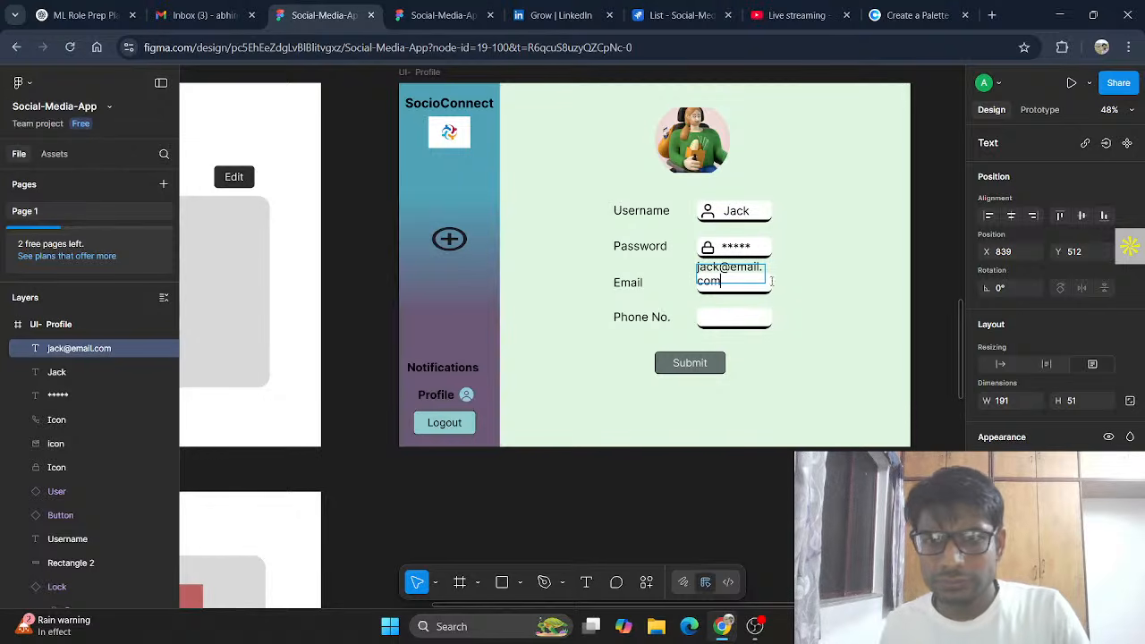
Step: Set the e-mail text to font size 20 and move it down into the Email field
drag(729, 280, 703, 269)
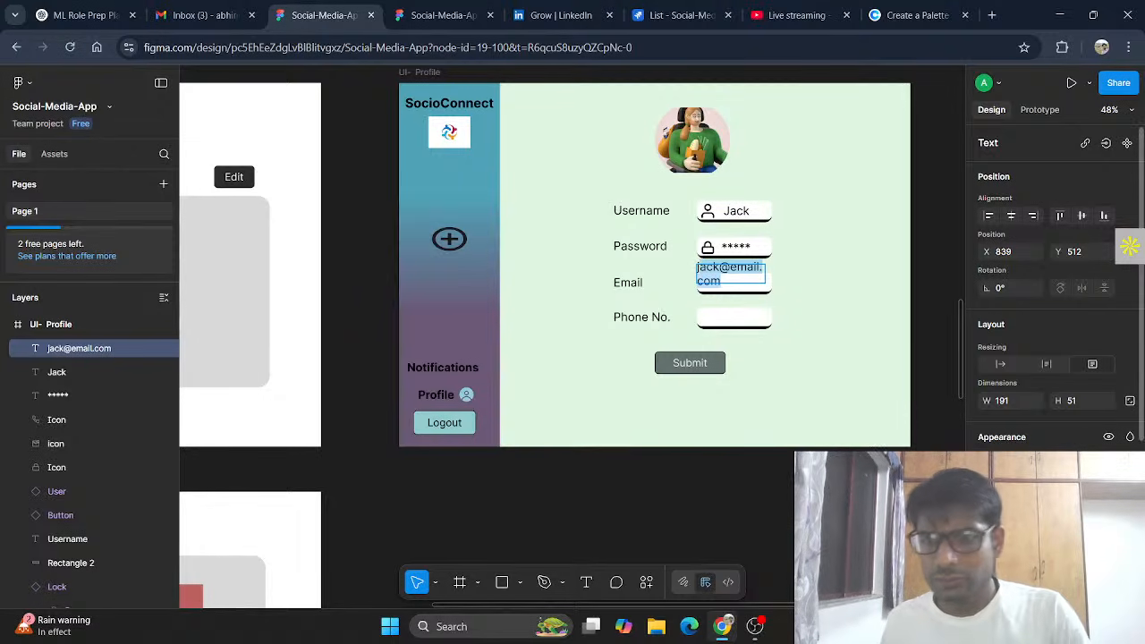
click(1106, 562)
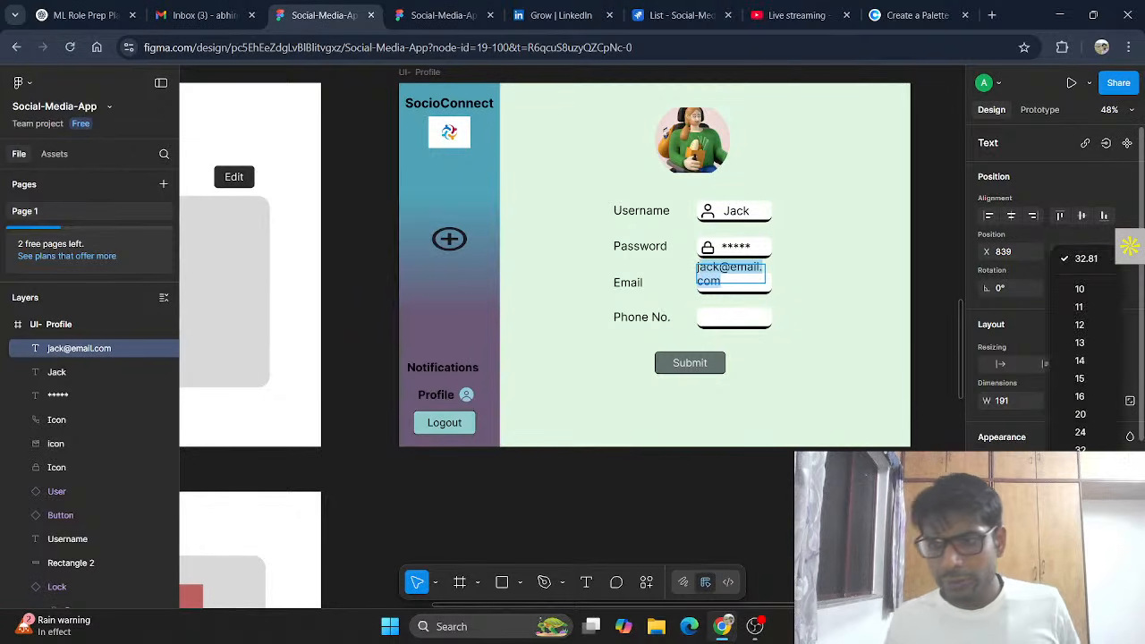
click(1082, 433)
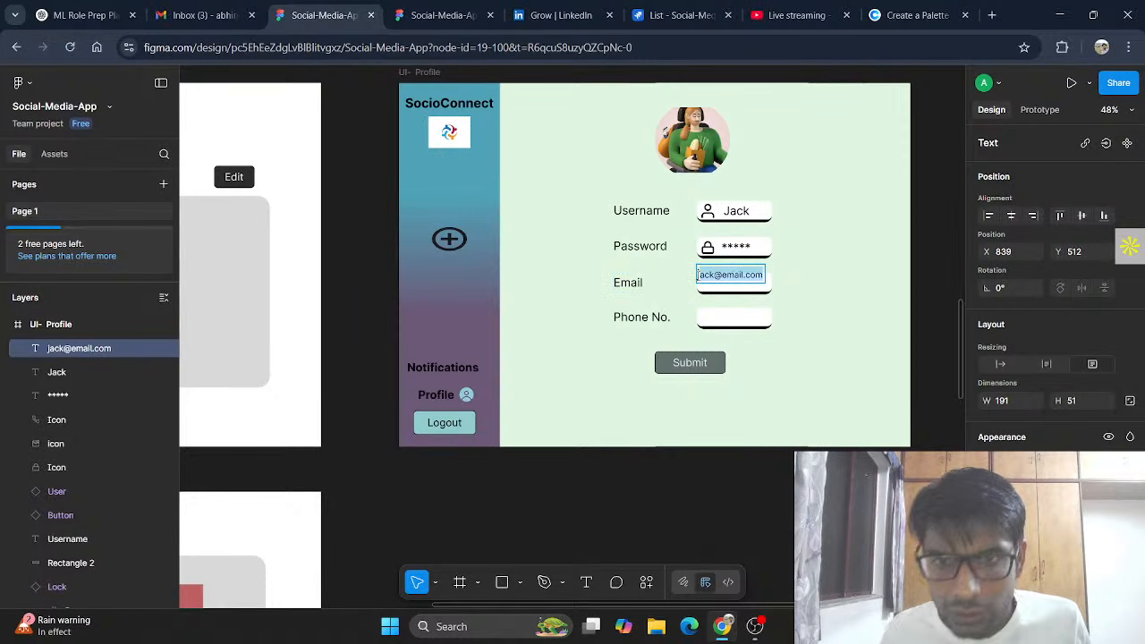
click(701, 276)
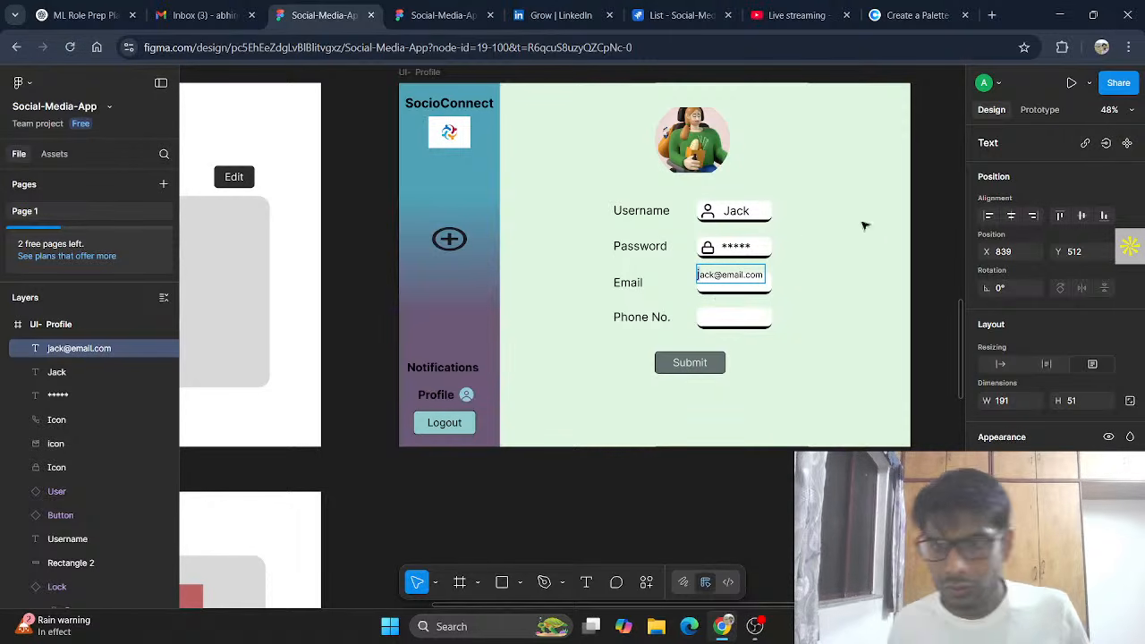
click(1107, 561)
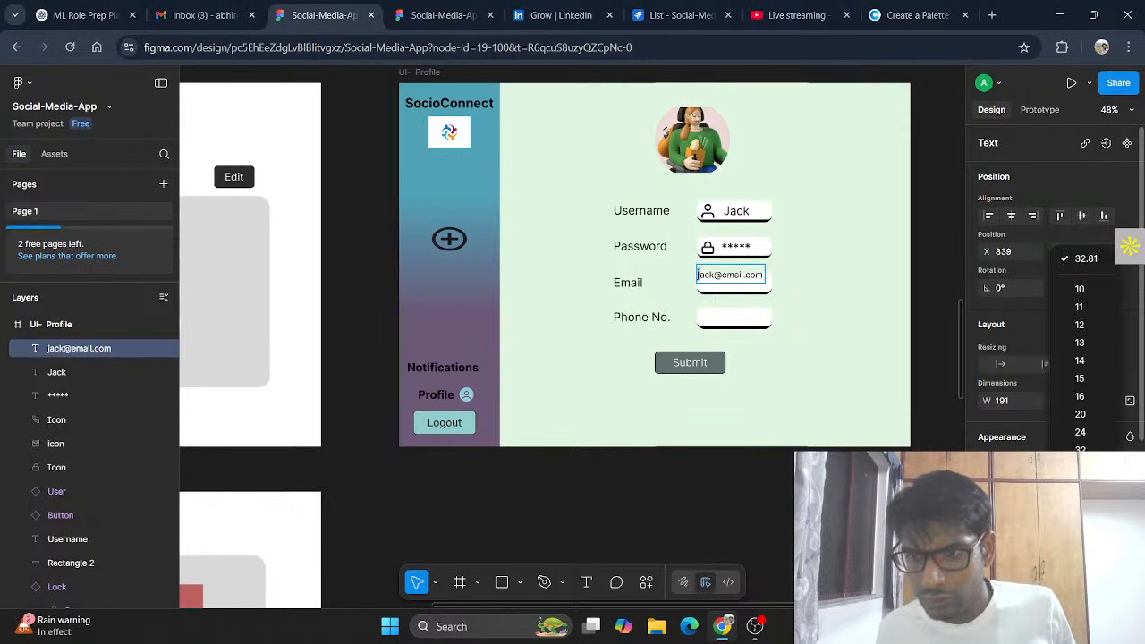
click(1092, 414)
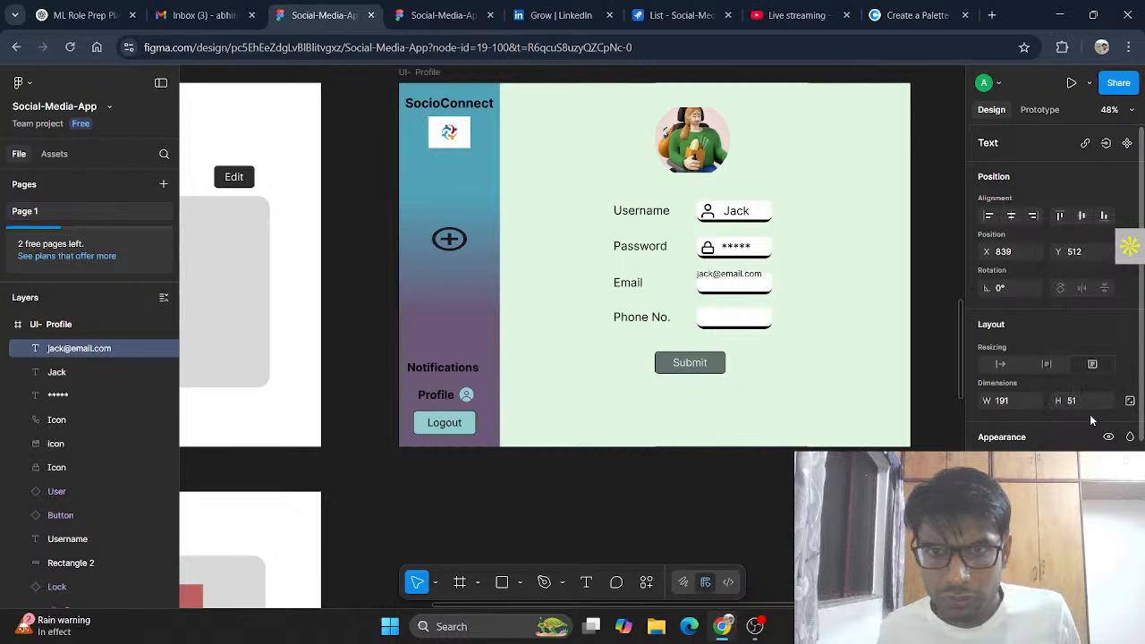
double_click(732, 273)
key(Escape)
drag(754, 274, 761, 285)
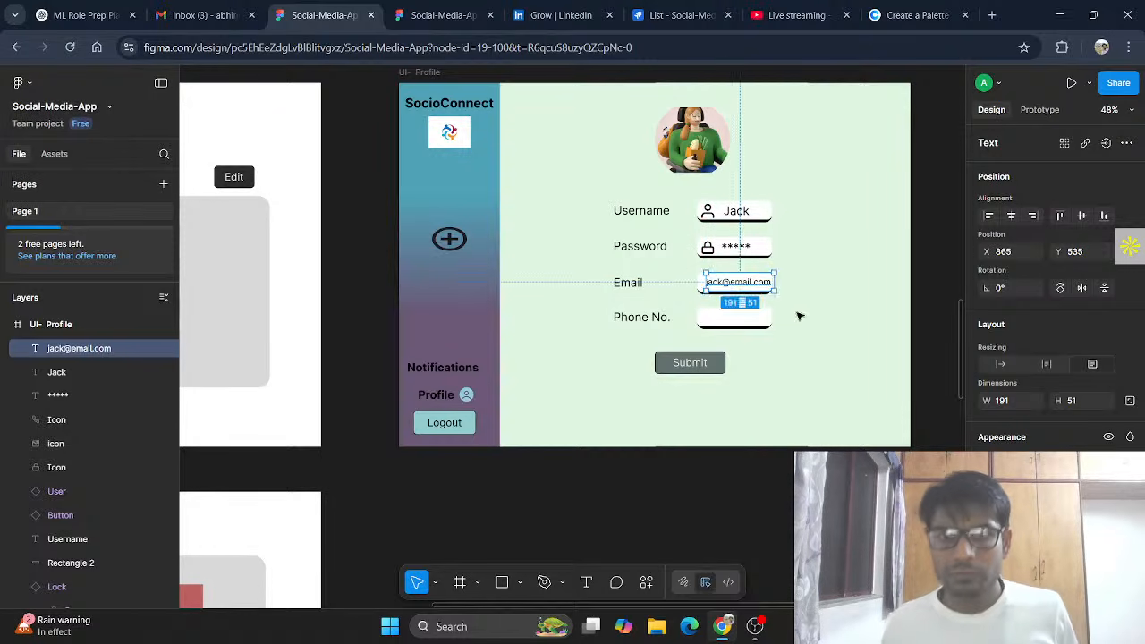
click(783, 336)
Step: Place the Sign Up page's mail icon inside the Email field, left of the e-mail text
scroll(624, 308, down, 4)
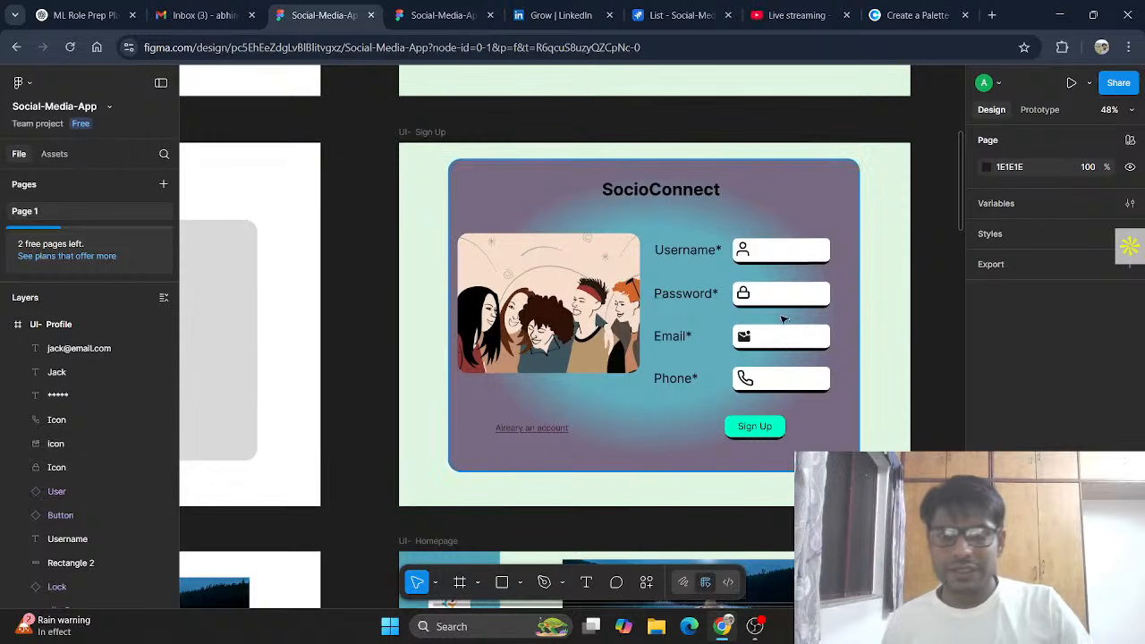
click(743, 335)
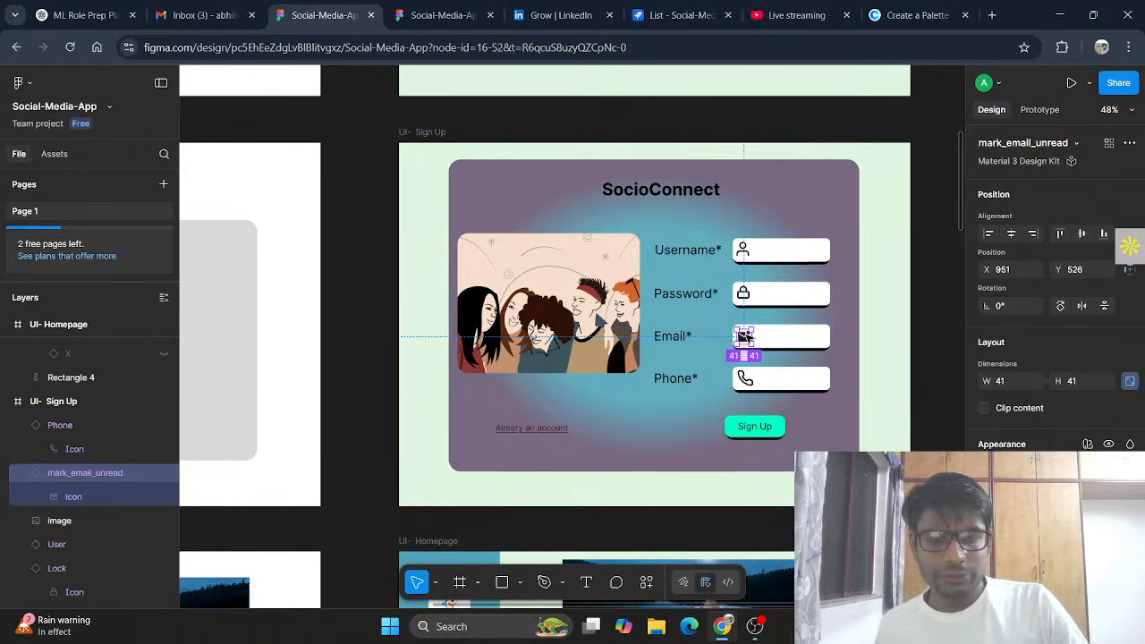
scroll(745, 335, down, 8)
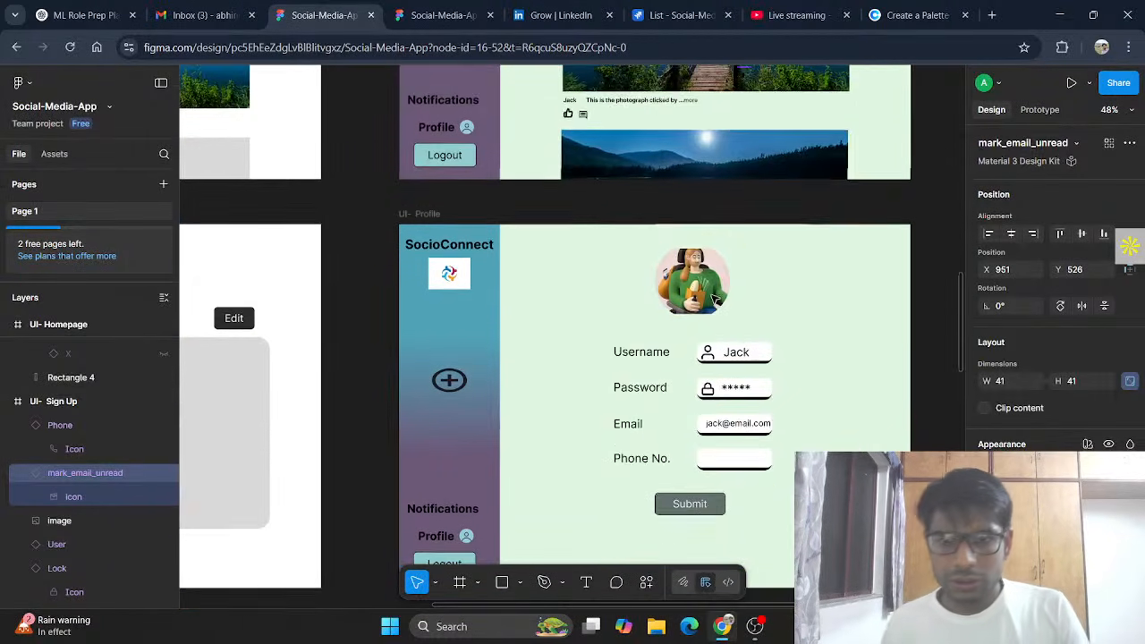
scroll(716, 302, down, 3)
click(701, 265)
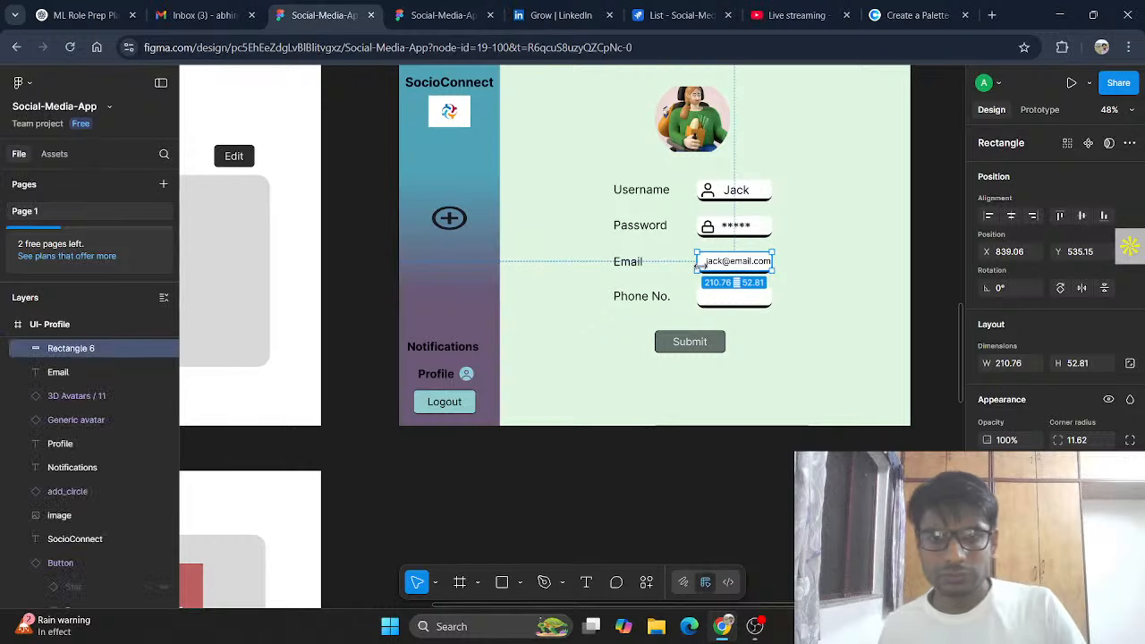
drag(701, 265, 763, 262)
click(750, 264)
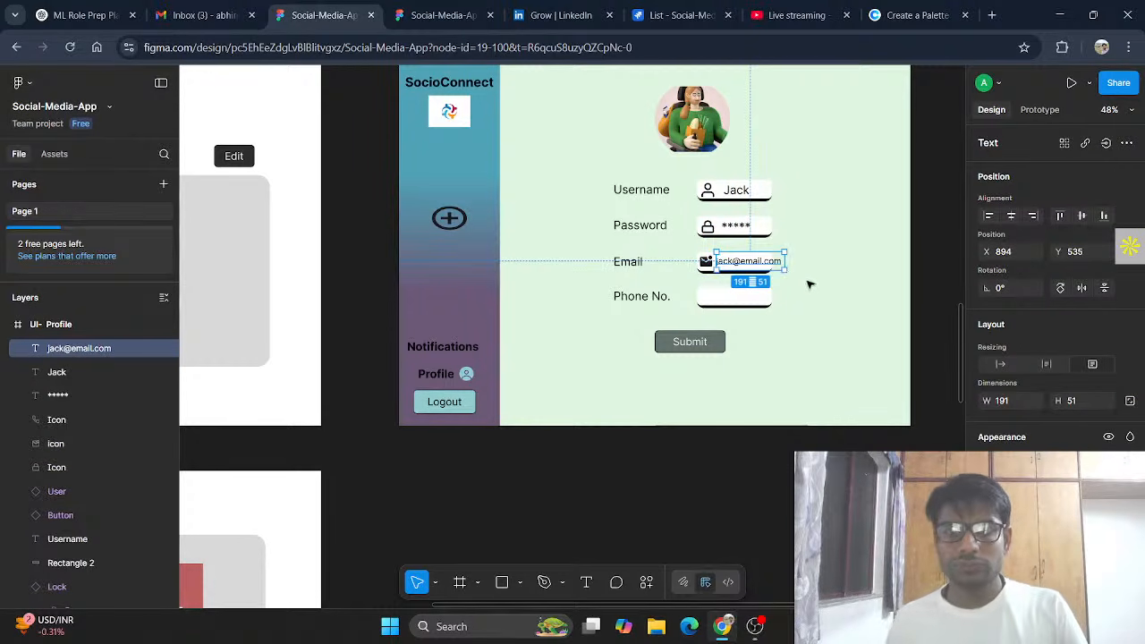
click(825, 320)
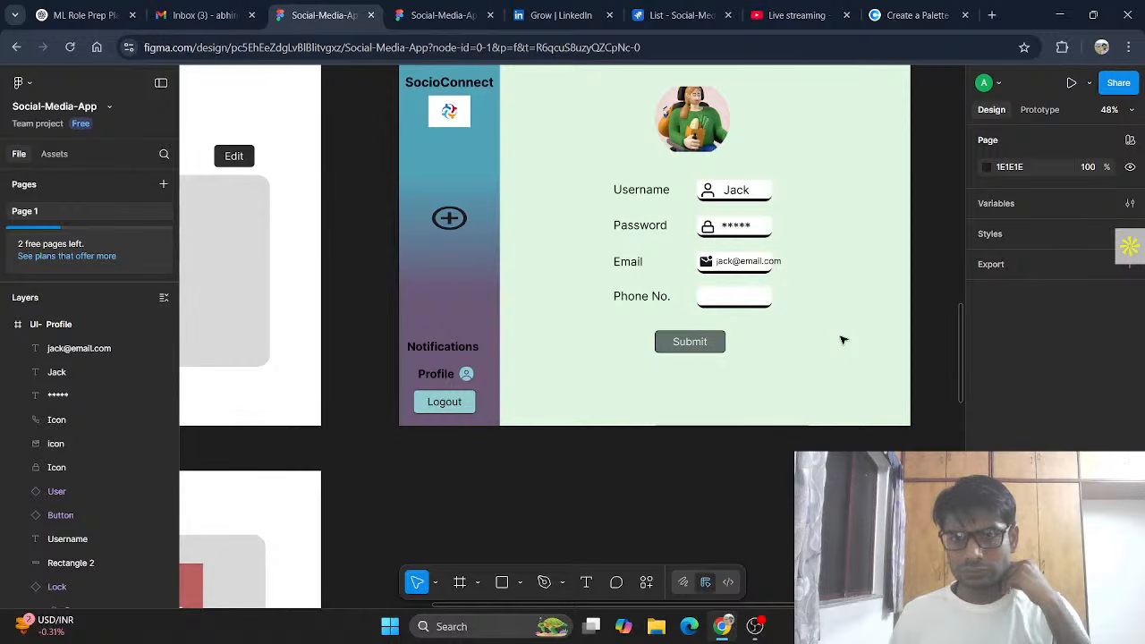
click(767, 191)
Step: Widen the Username, Email, Phone No. and Password boxes so they match at about 246
drag(773, 190, 782, 224)
click(766, 227)
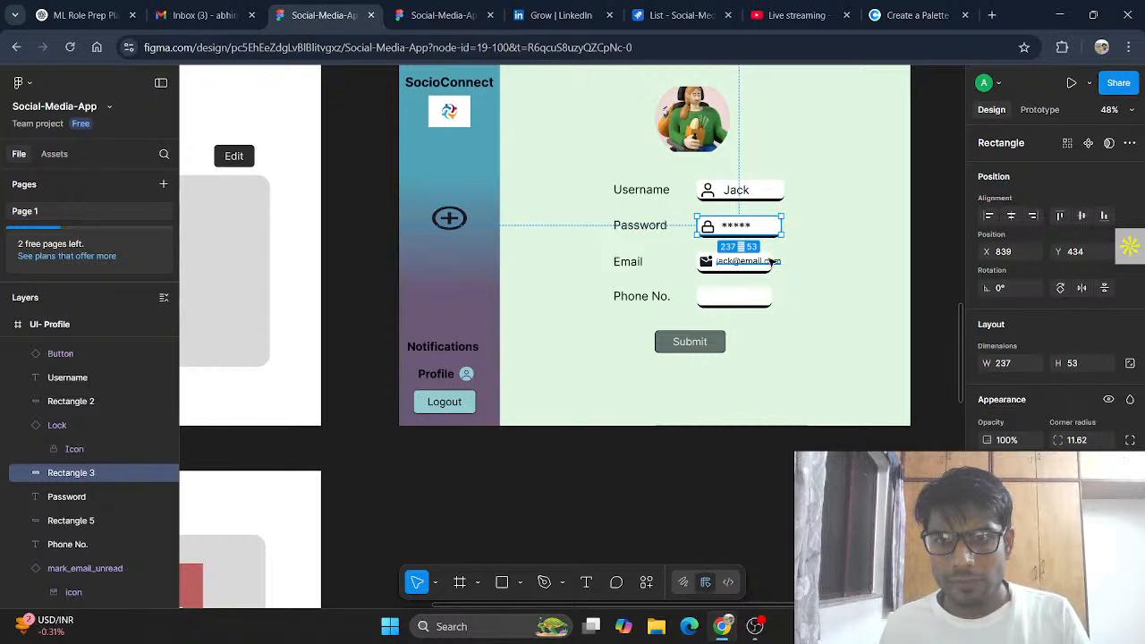
click(772, 262)
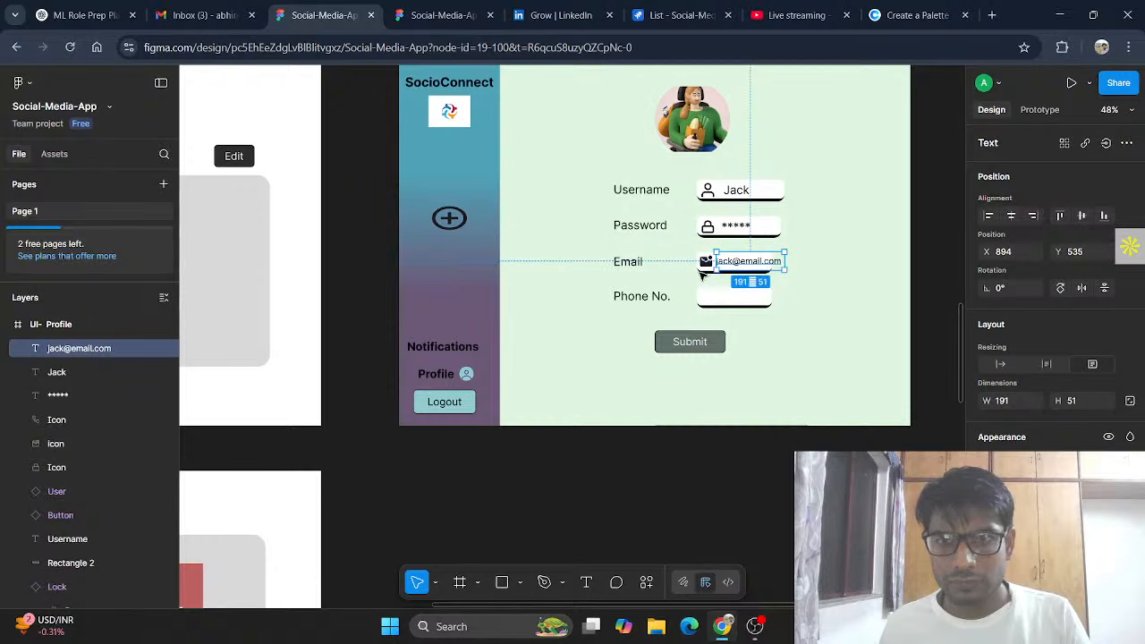
click(760, 267)
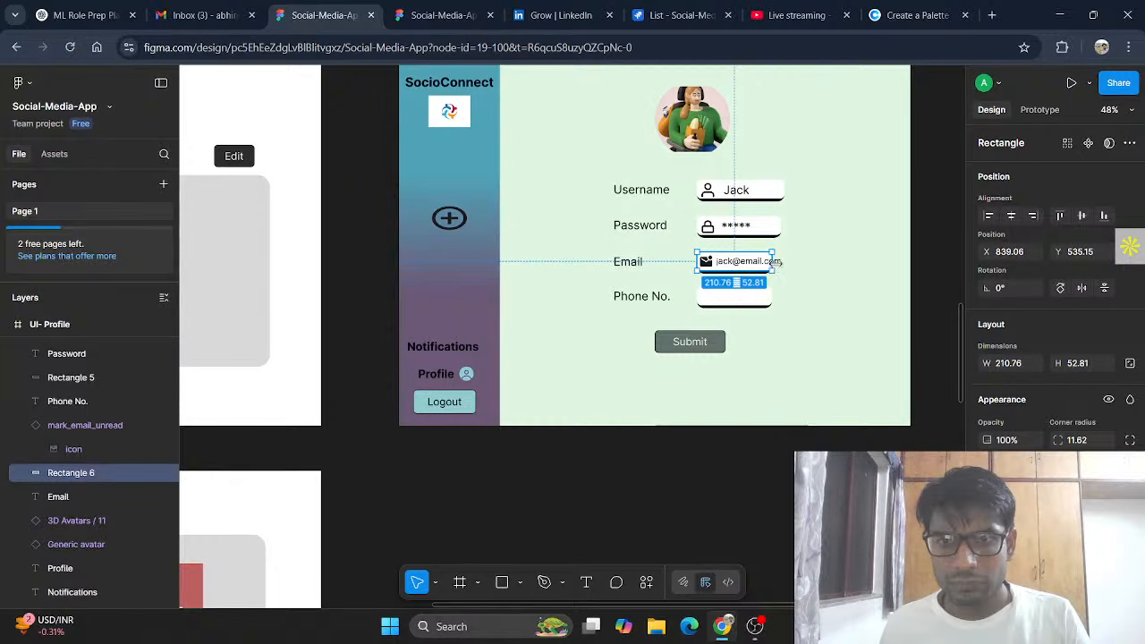
drag(776, 261, 788, 261)
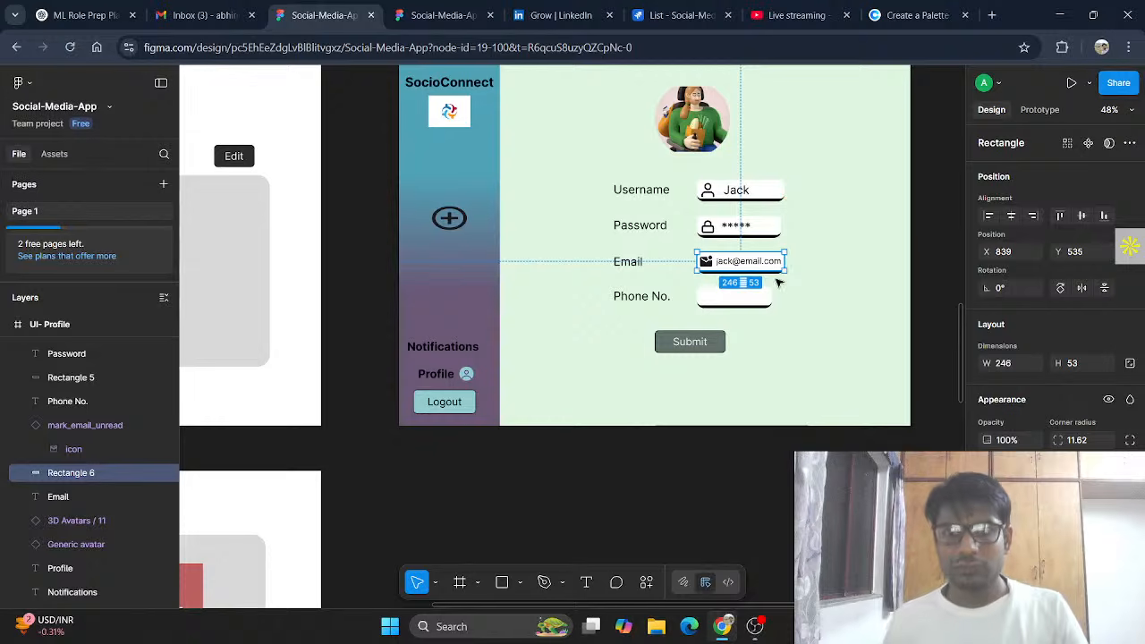
click(763, 304)
drag(773, 297, 785, 296)
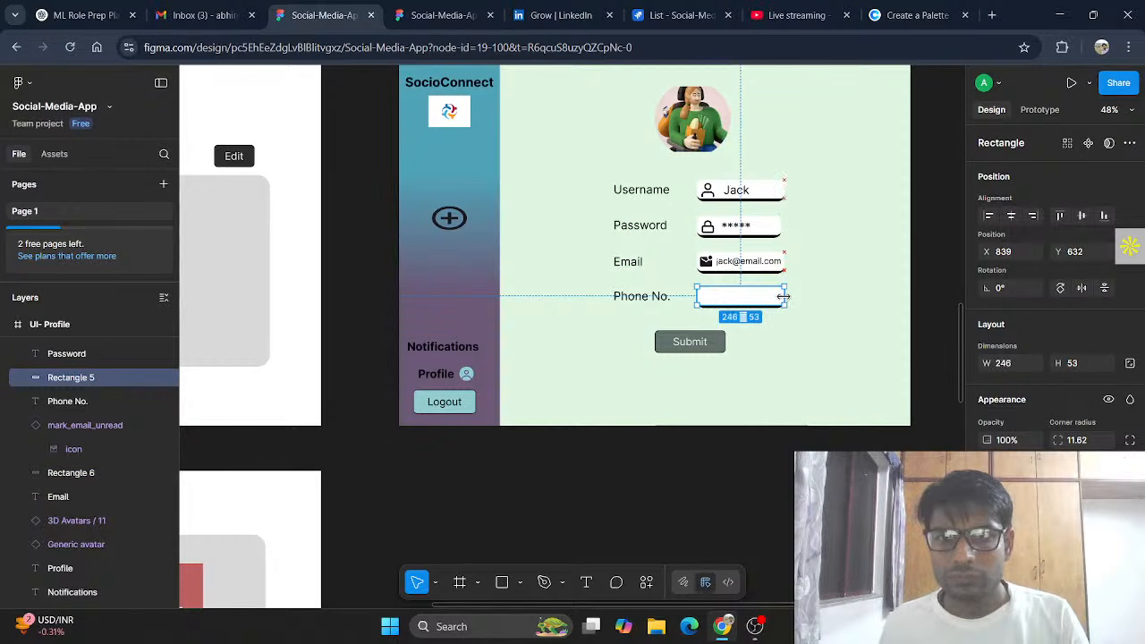
click(780, 229)
drag(788, 228, 787, 228)
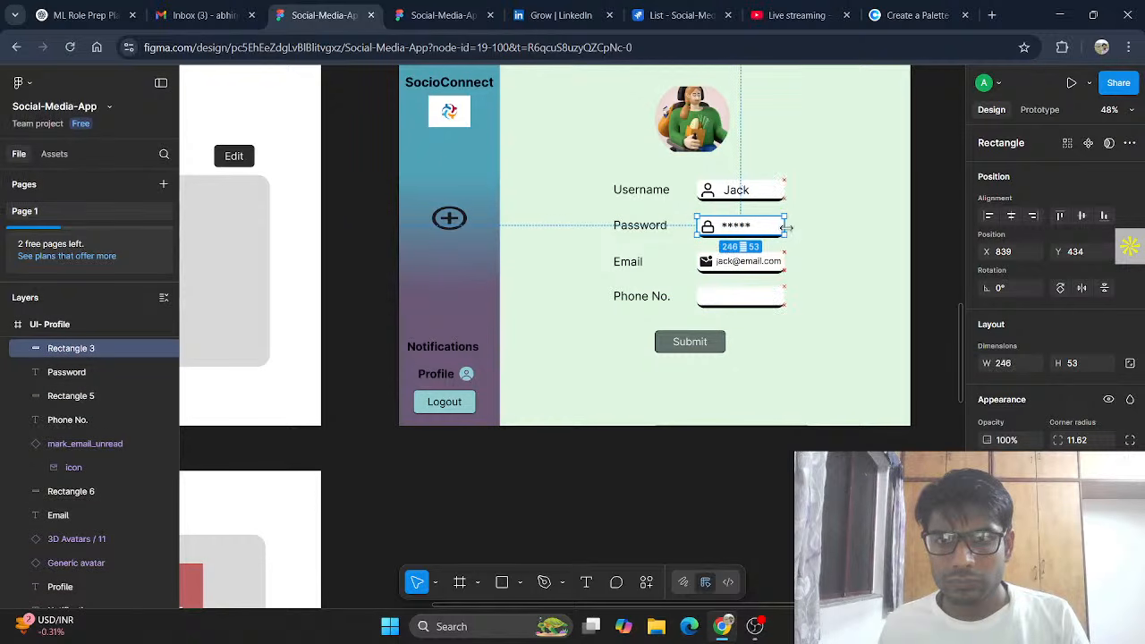
click(816, 297)
Step: Extend the password placeholder to seven asterisks and widen its text box to one line
double_click(741, 226)
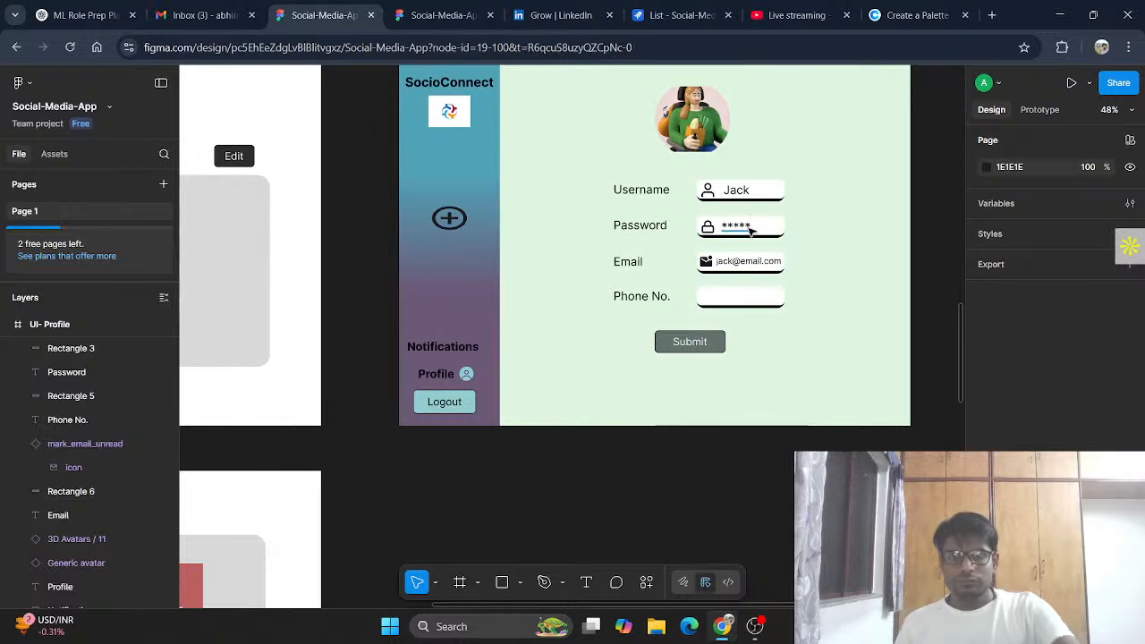
click(759, 227)
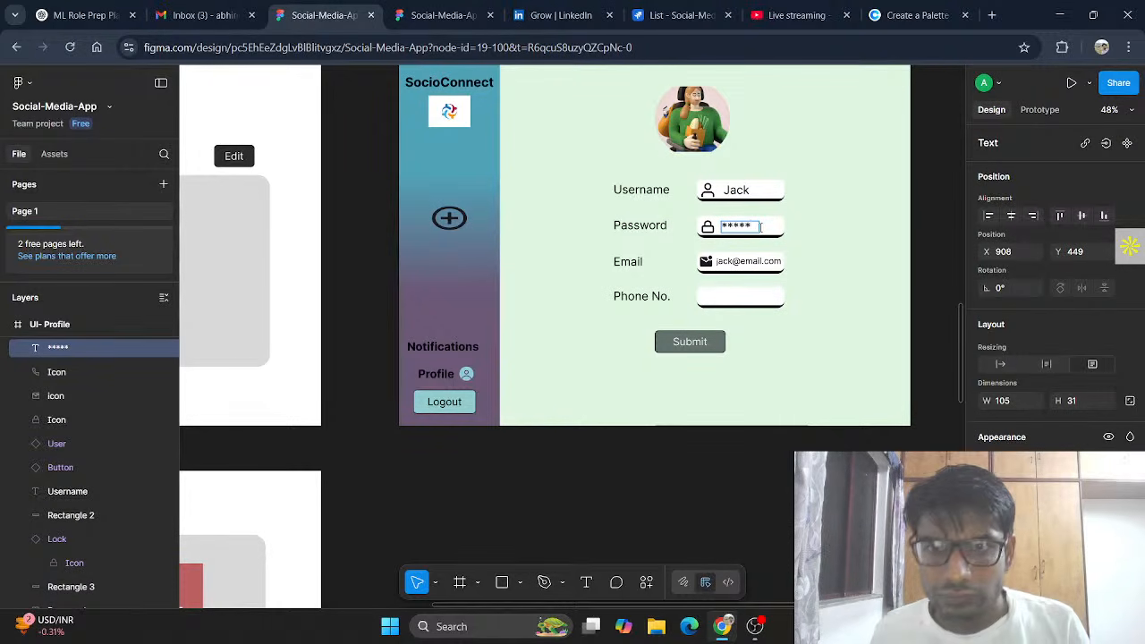
text(**)
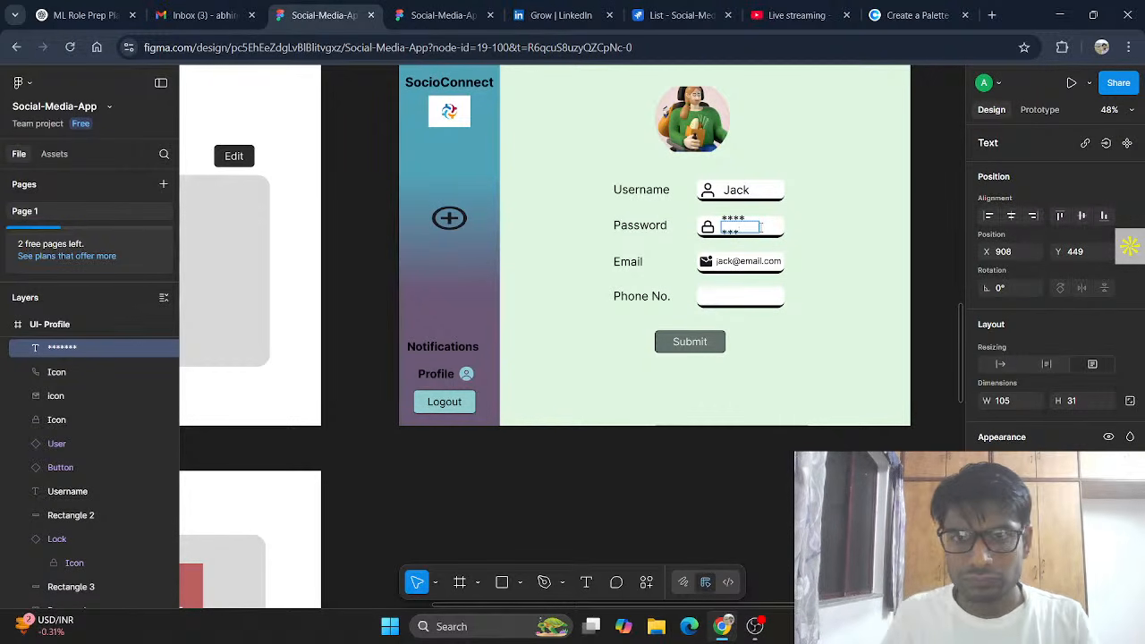
key(Escape)
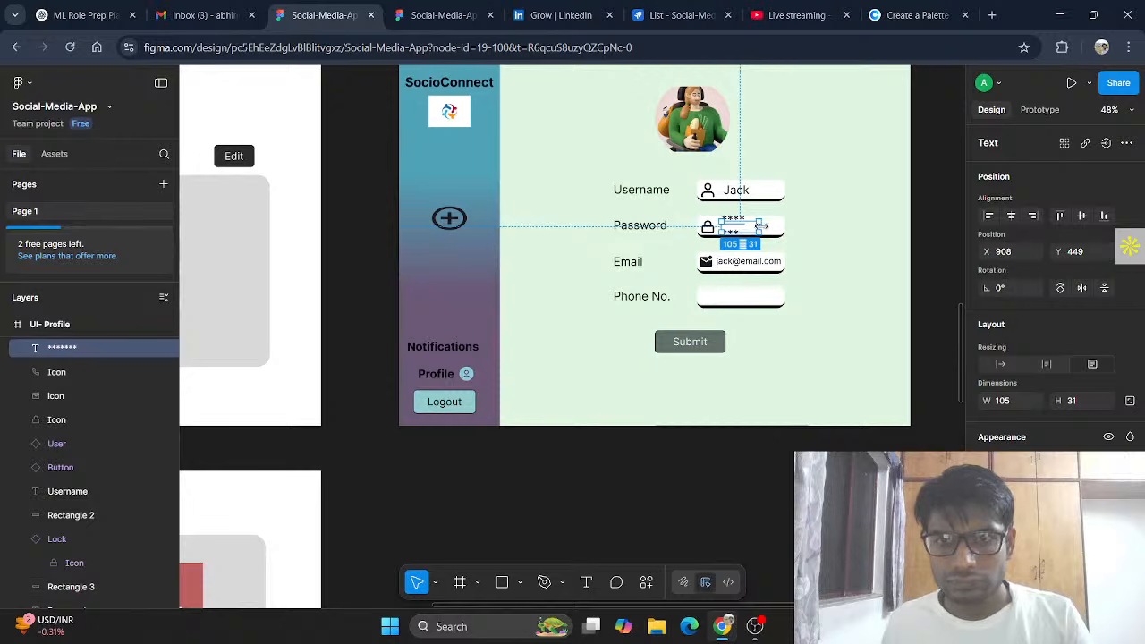
drag(769, 226, 773, 225)
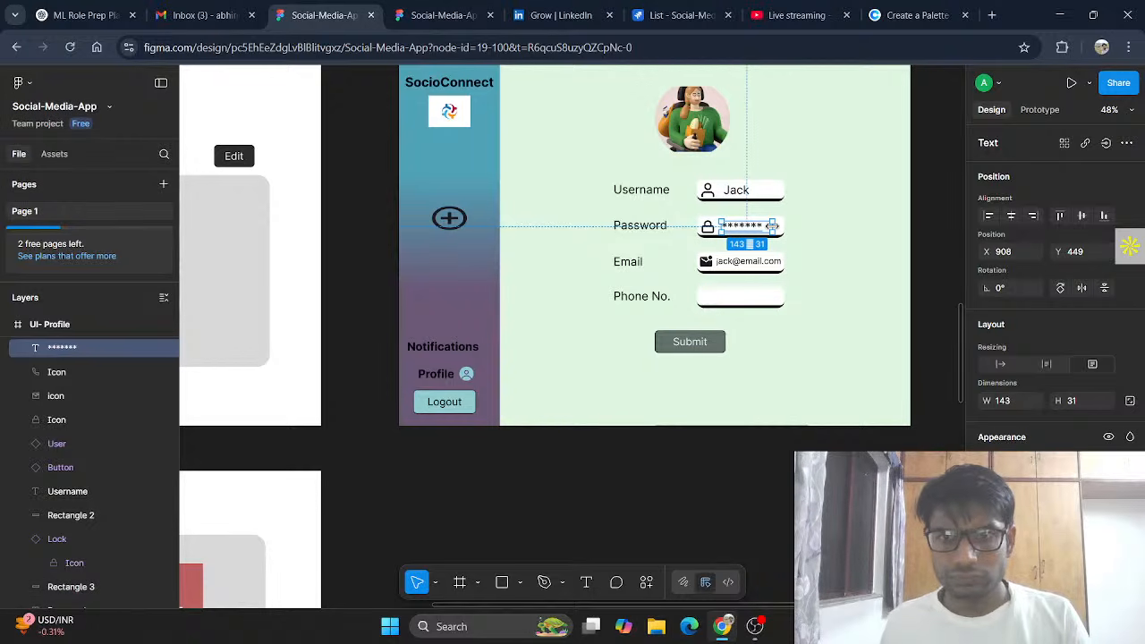
Step: Copy the sign-up form's phone icon into the start of the profile's Phone No. field
click(825, 234)
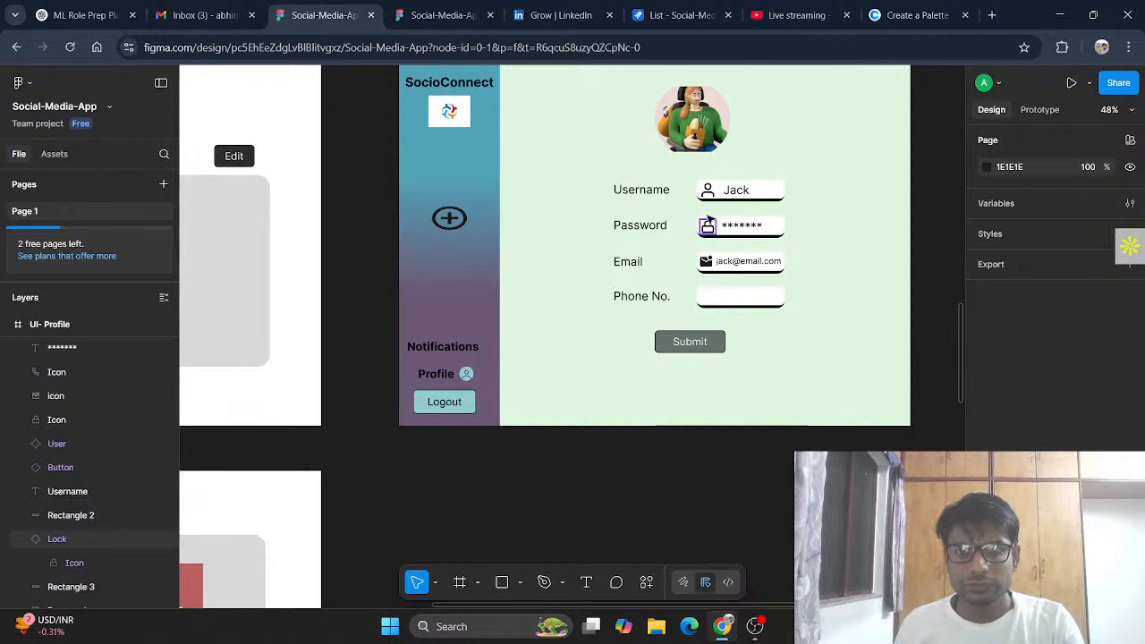
scroll(742, 224, up, 10)
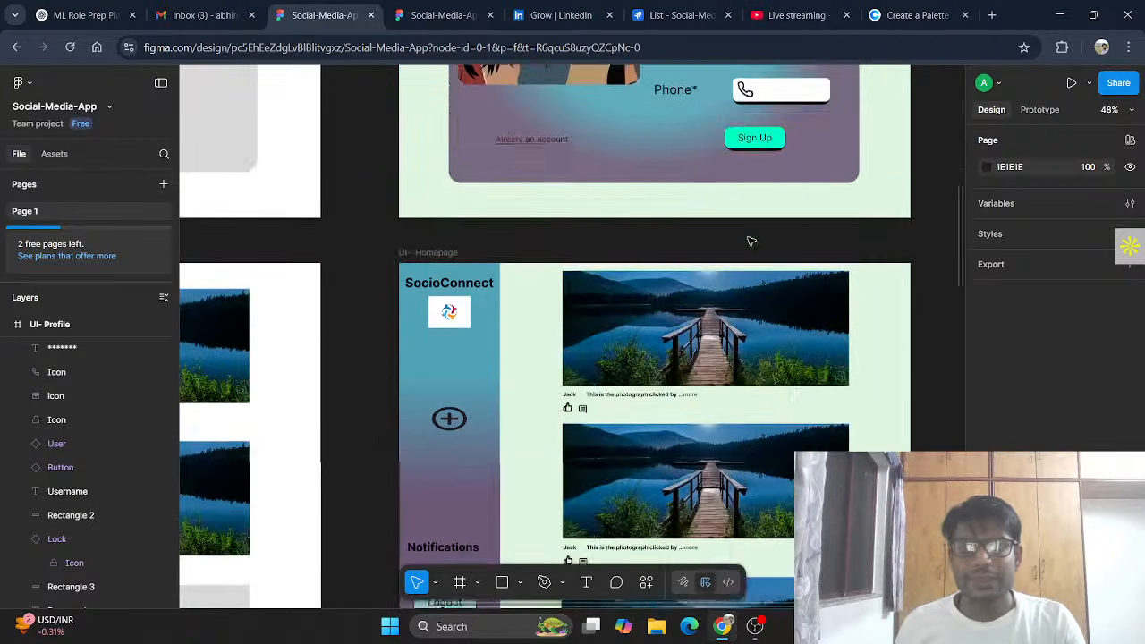
click(746, 196)
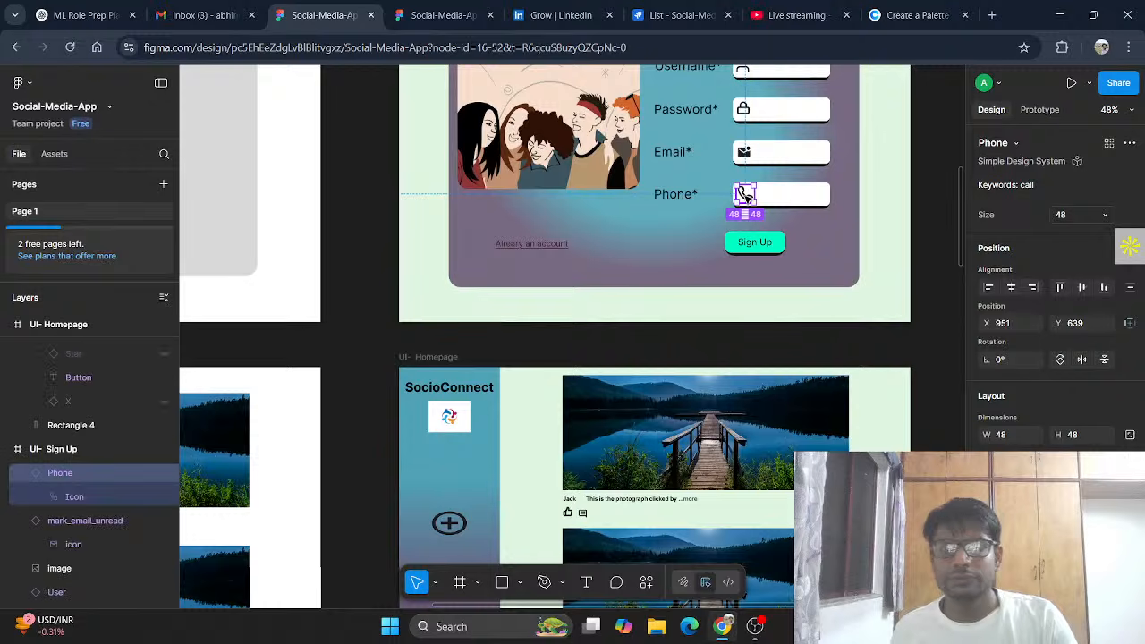
scroll(746, 196, down, 10)
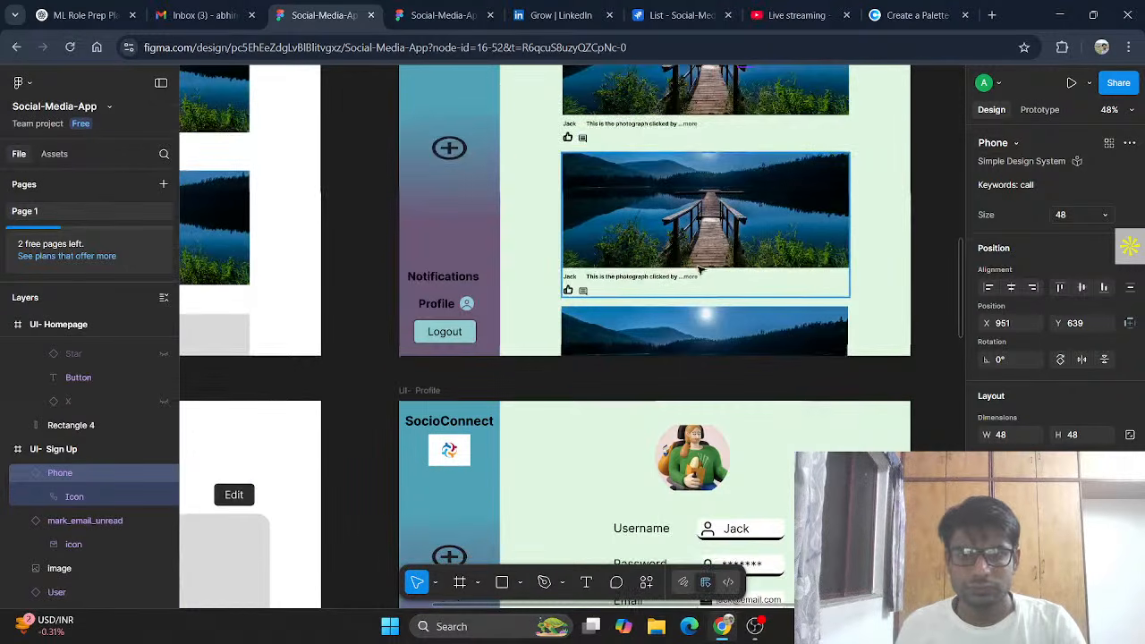
click(711, 387)
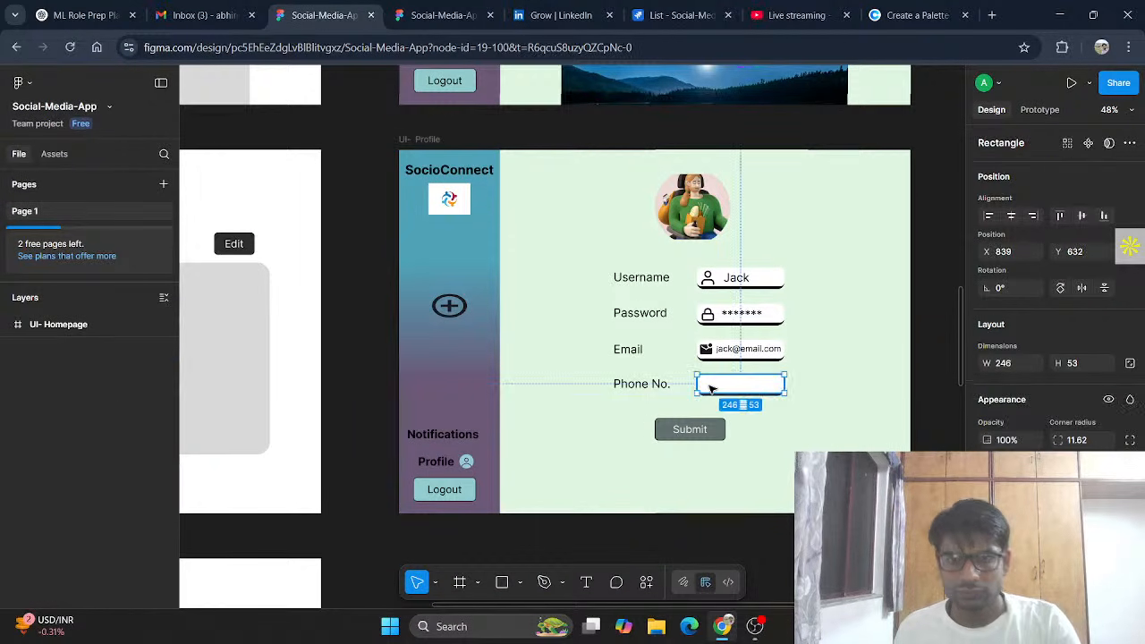
key(ctrl+v)
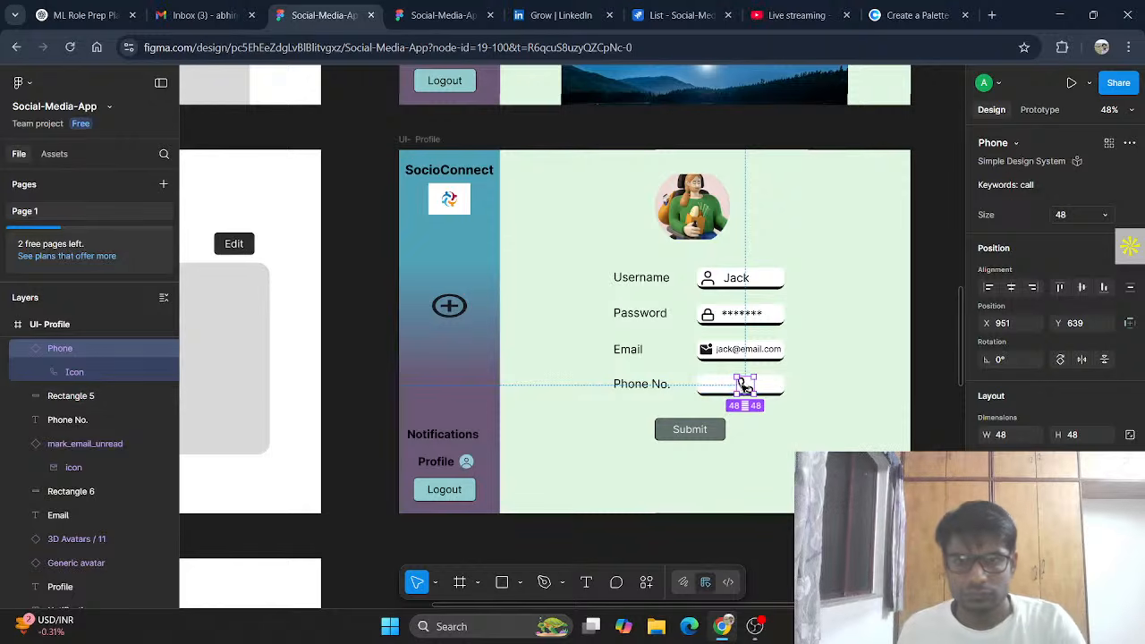
drag(742, 387, 707, 385)
Step: Nudge the username field's person icon slightly left
click(708, 280)
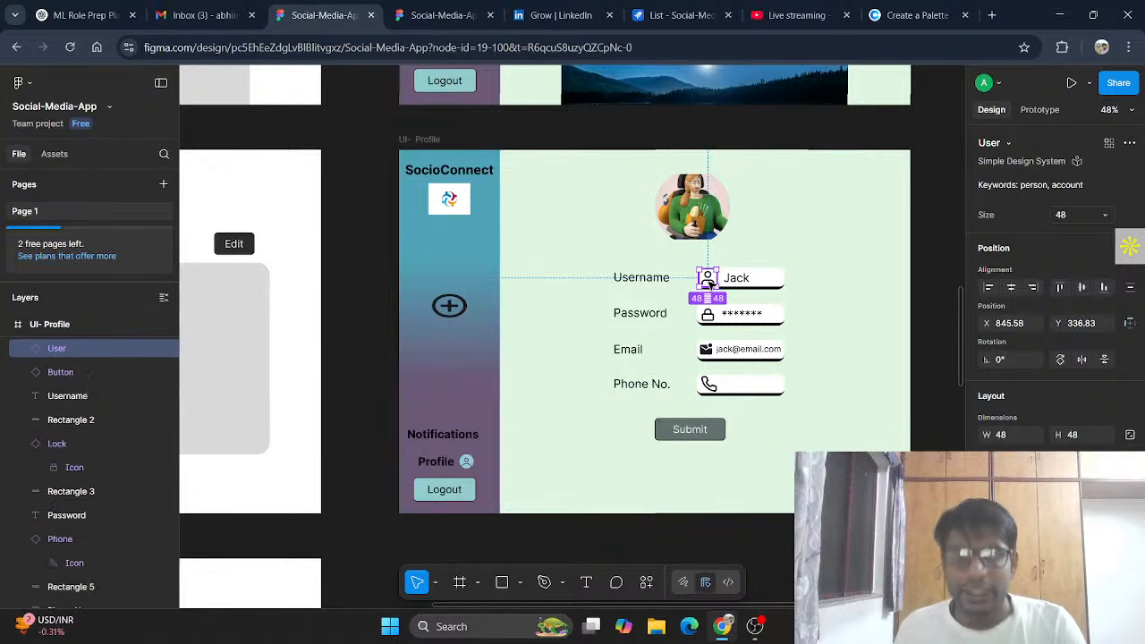
drag(708, 280, 709, 282)
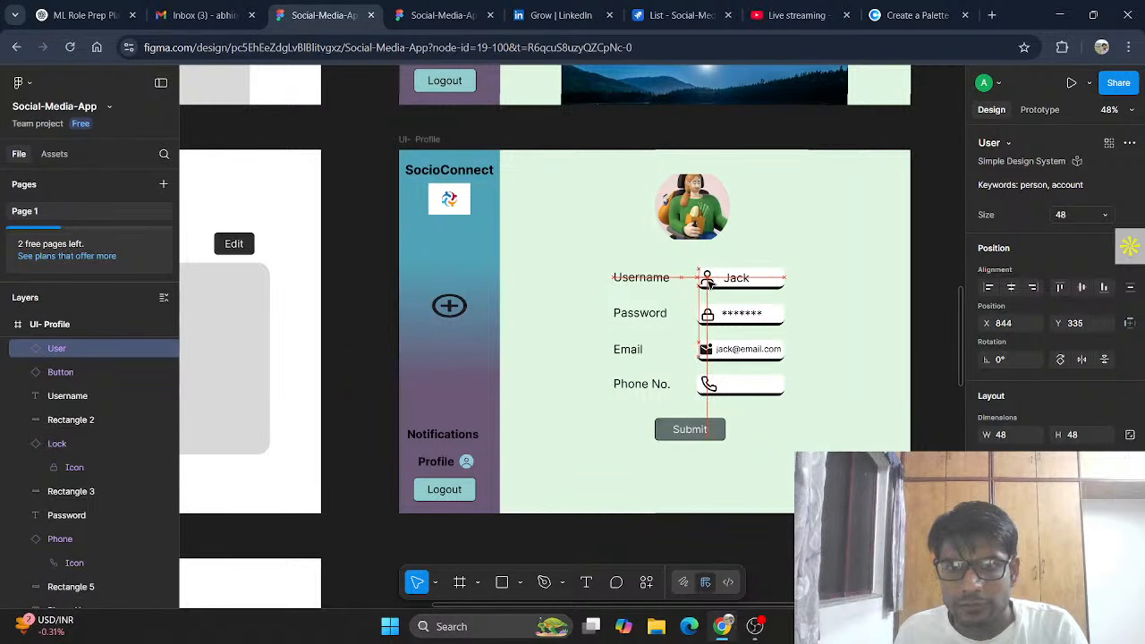
click(746, 386)
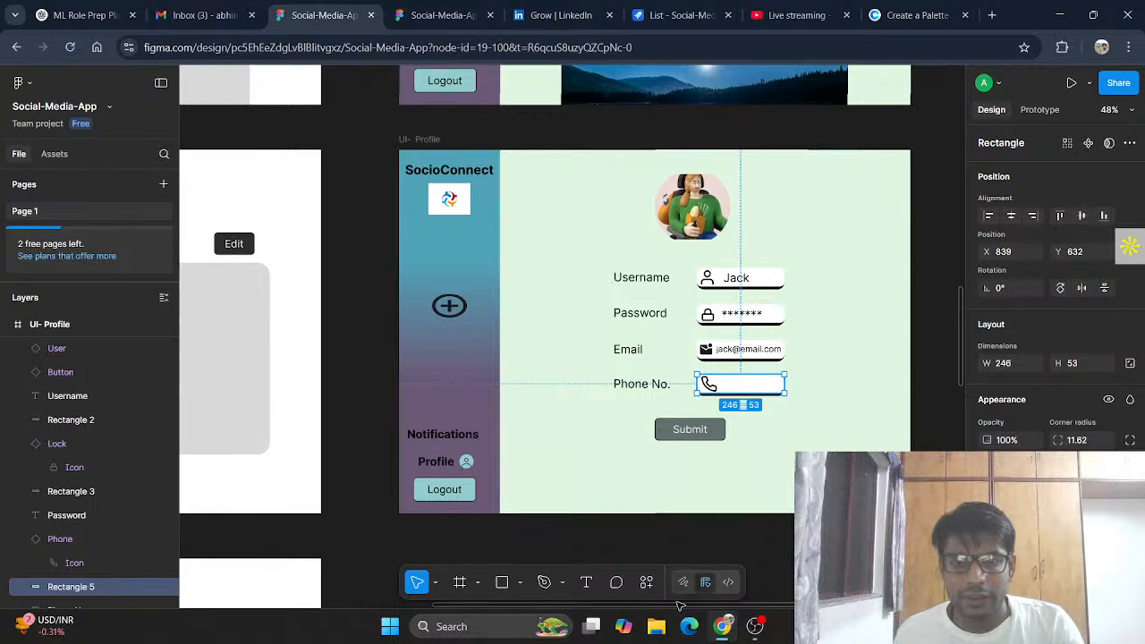
click(761, 541)
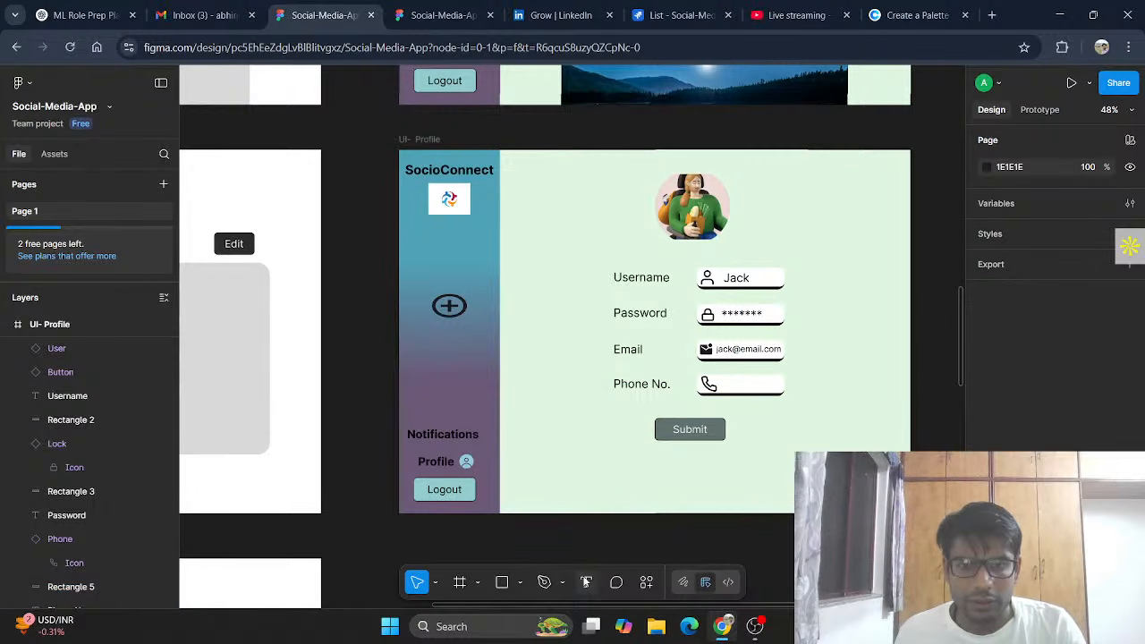
Step: Add a placeholder phone number in the Phone No. field at a smaller font size
click(586, 582)
drag(717, 376, 778, 390)
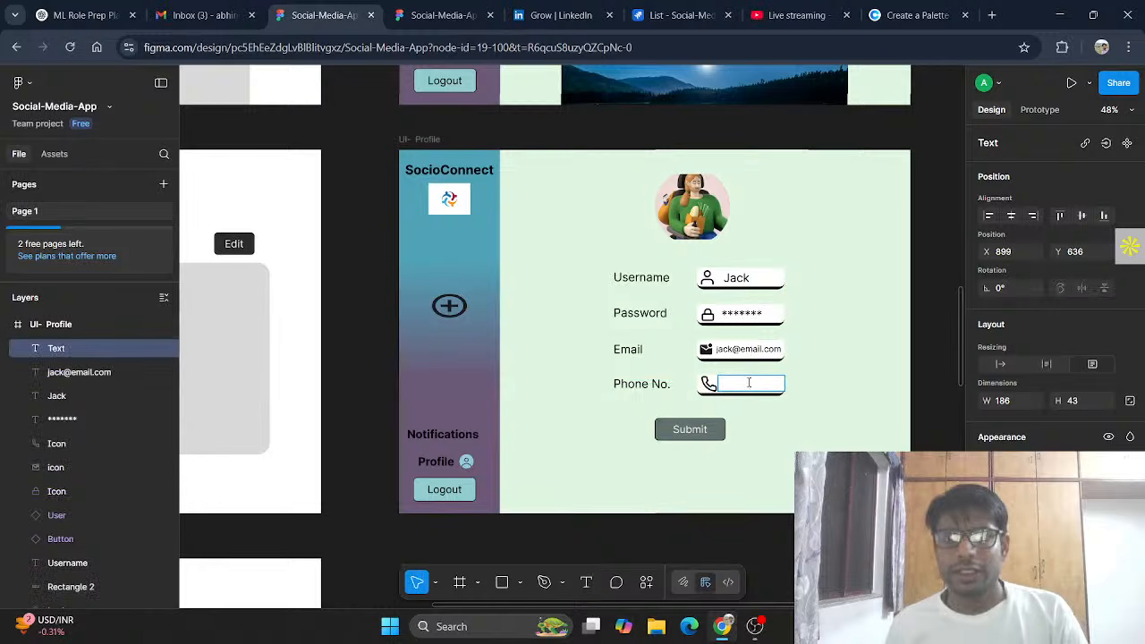
text(9143xxxx)
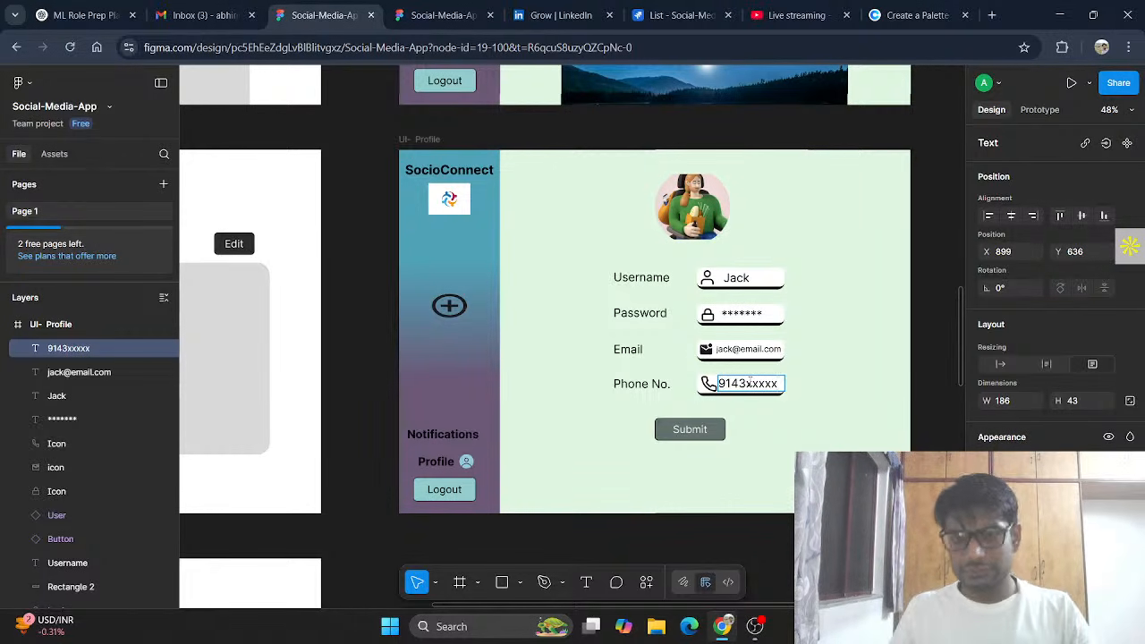
text(x)
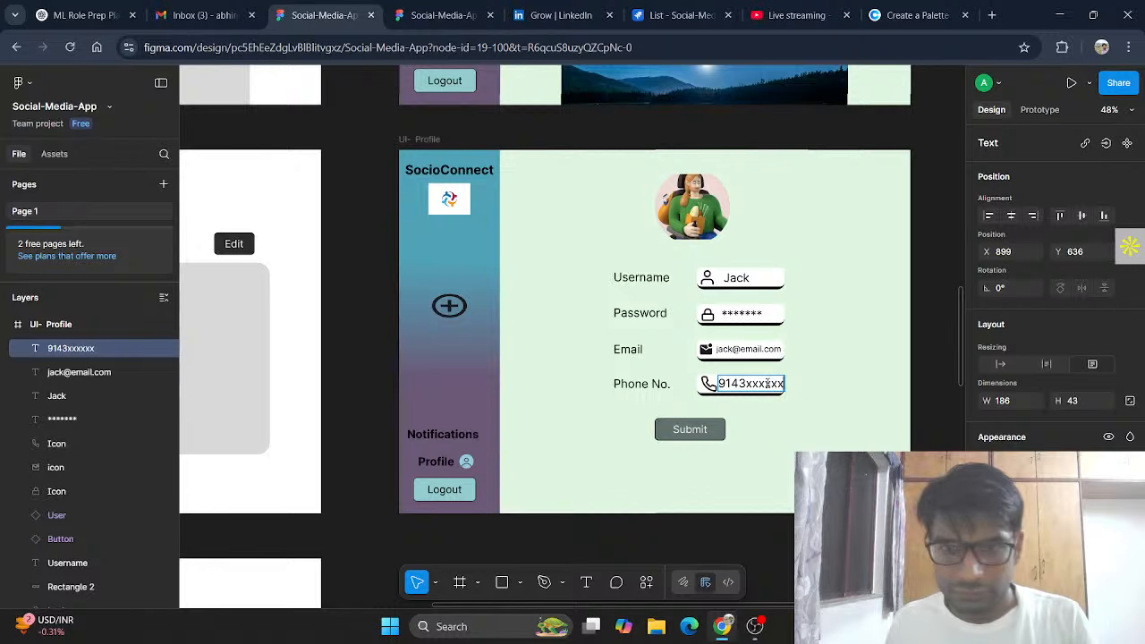
key(shift+Left)
key(shift+Left)
key(shift+Left)
key(shift+Left)
key(shift+Left)
key(shift+Left)
key(shift+Left)
key(shift+Left)
key(shift+Left)
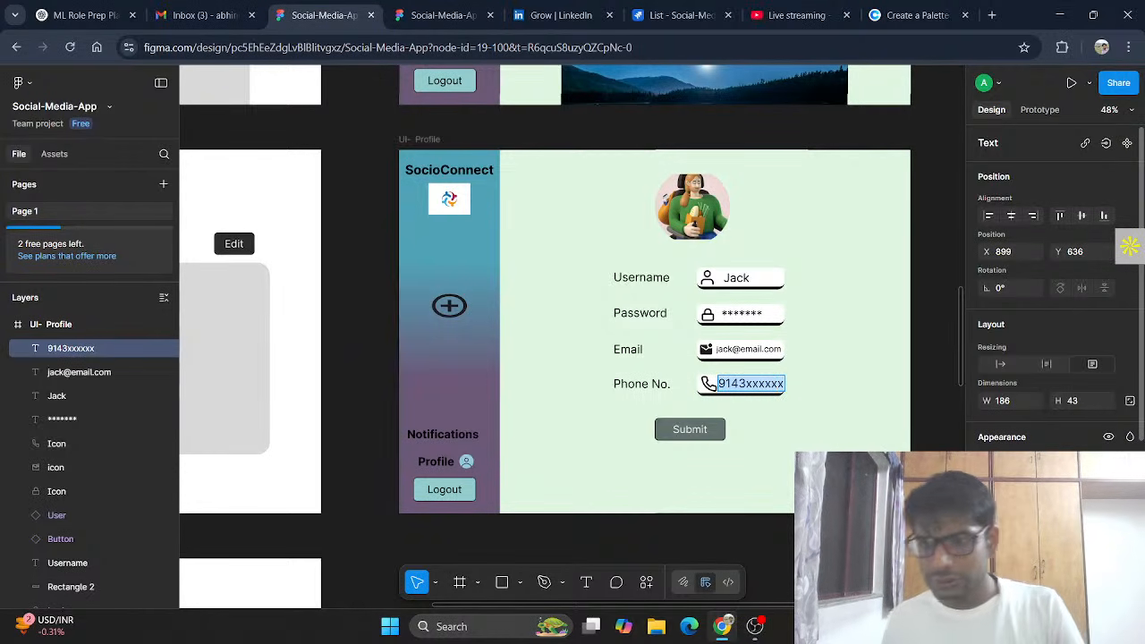
click(1106, 561)
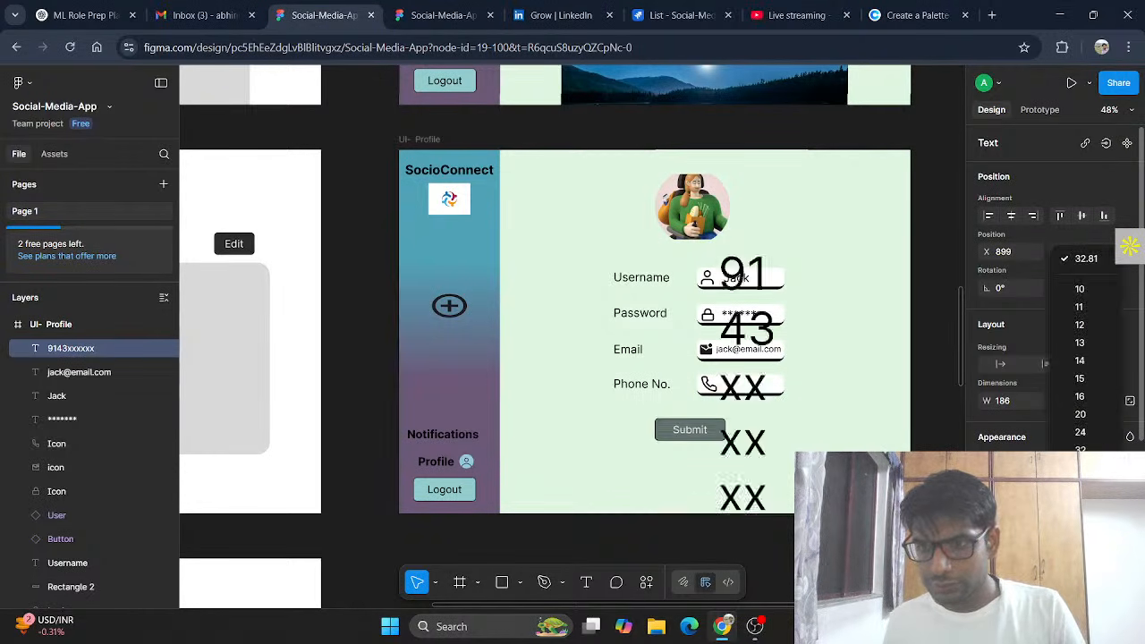
click(1101, 417)
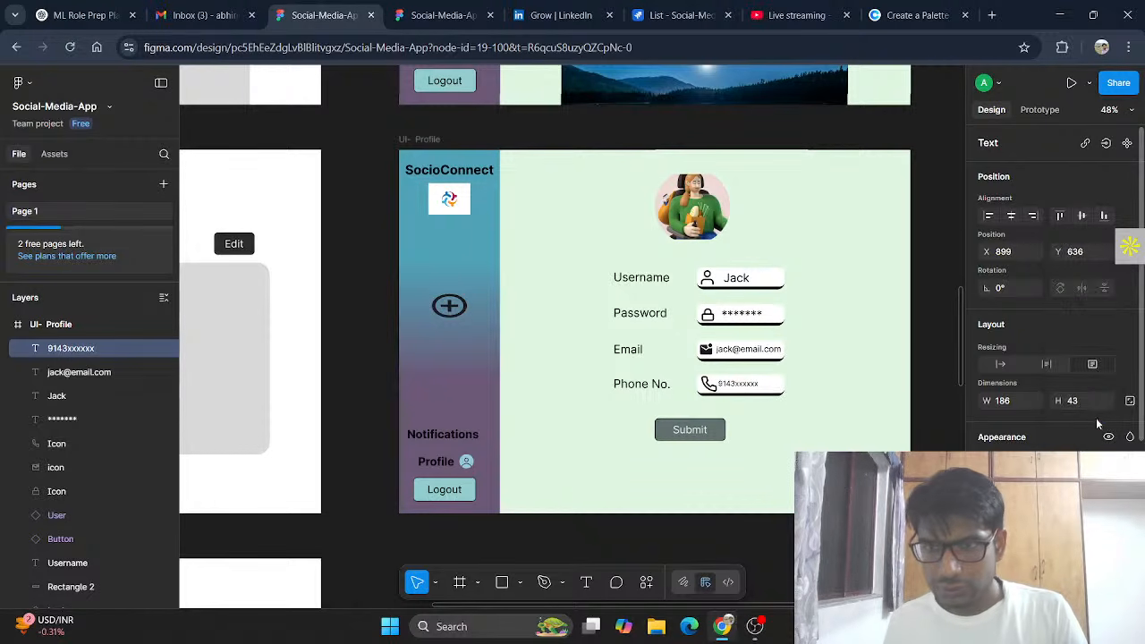
Step: Move the phone number right beside the phone icon and centre it vertically
click(767, 383)
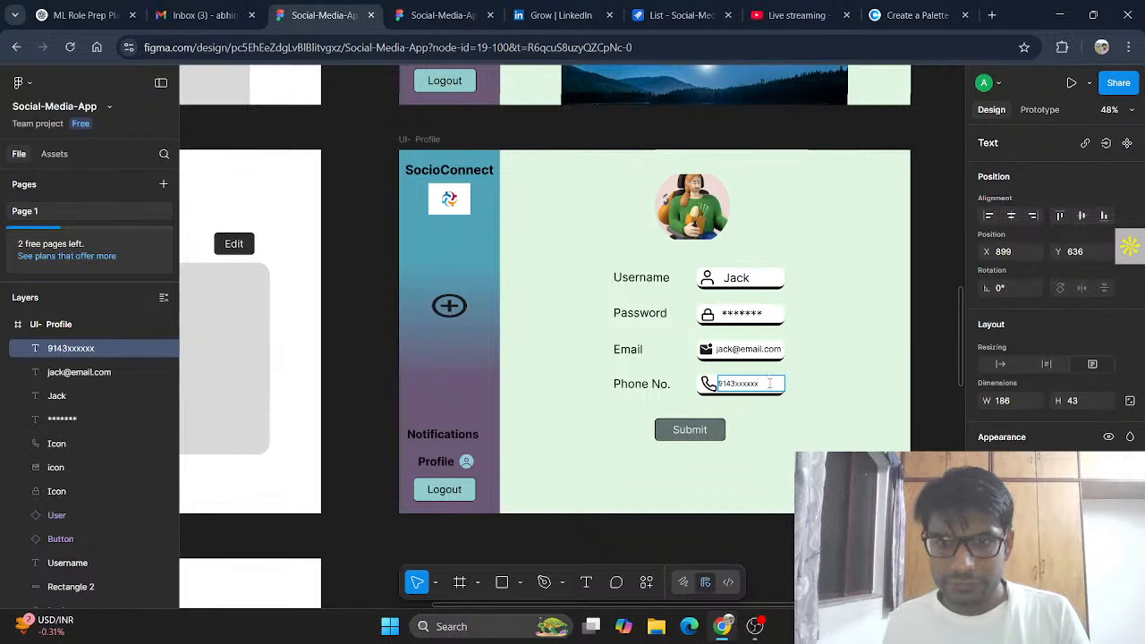
click(805, 424)
drag(762, 386, 780, 383)
click(821, 399)
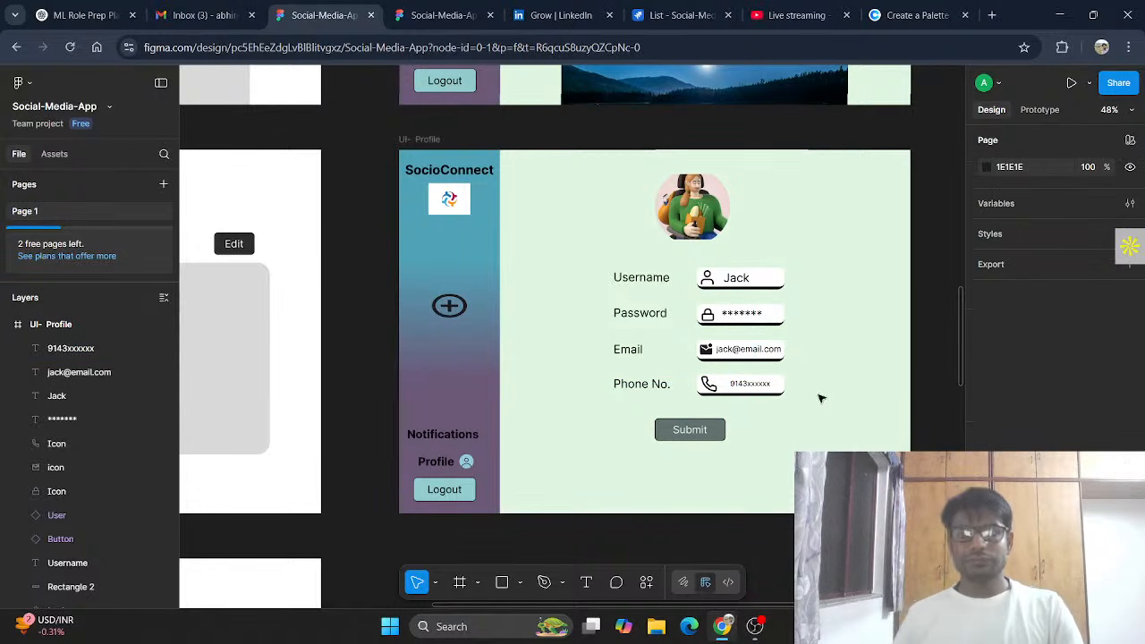
click(766, 385)
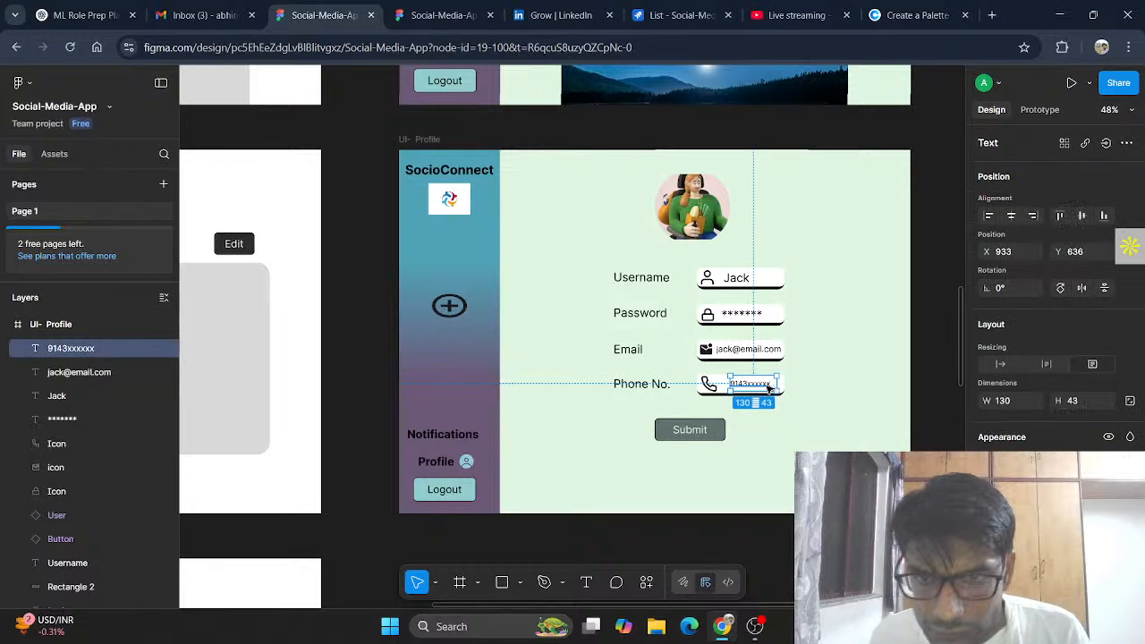
drag(769, 391, 769, 391)
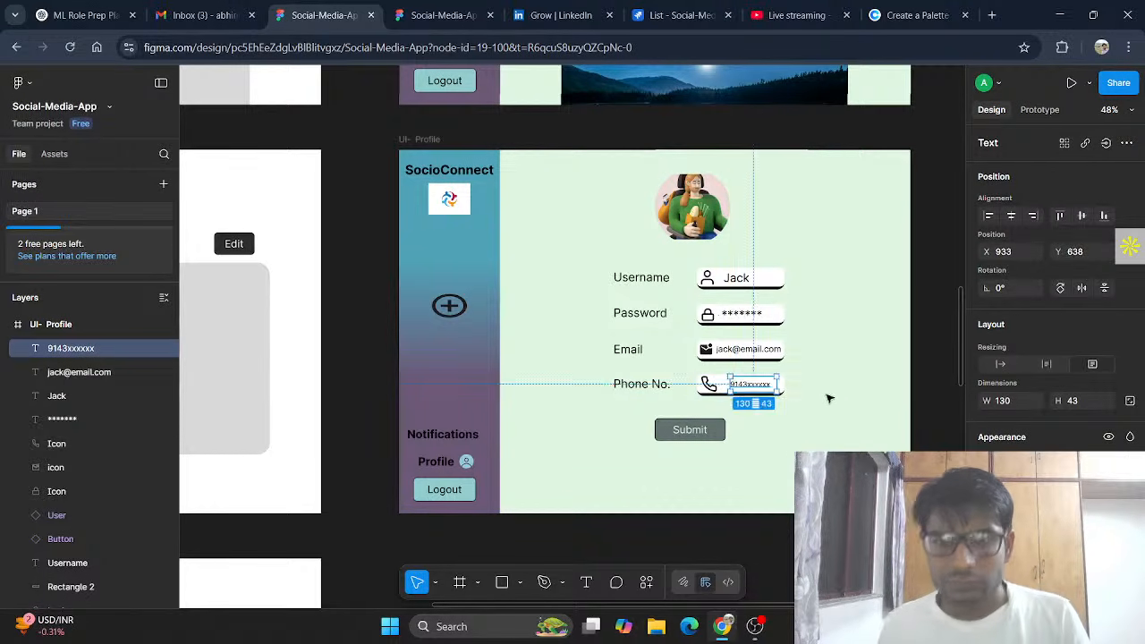
click(861, 414)
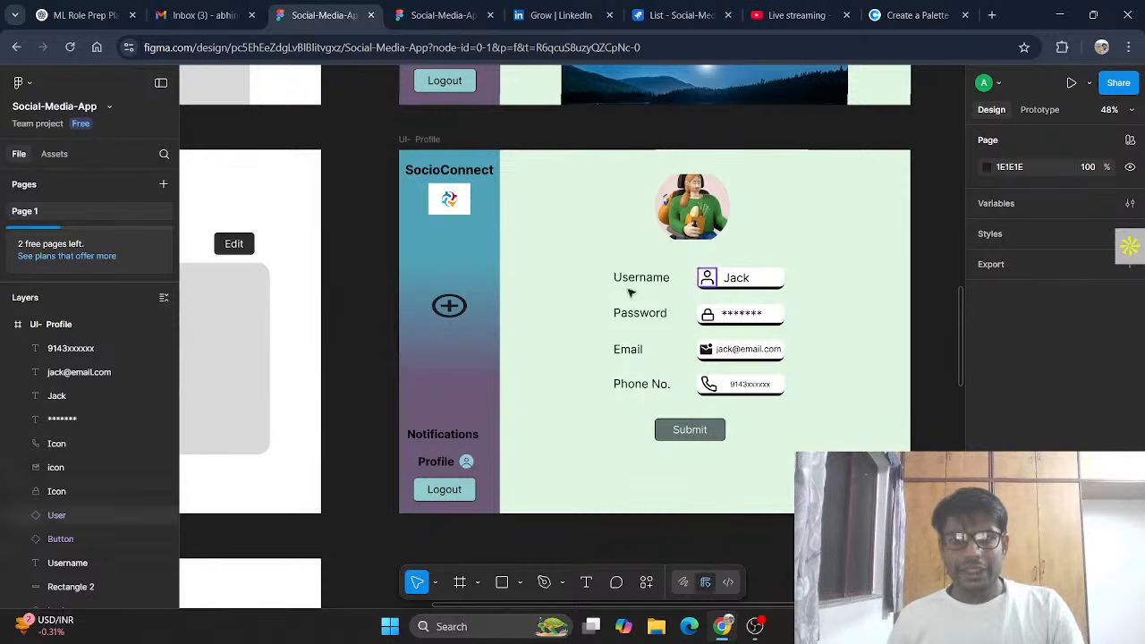
double_click(693, 430)
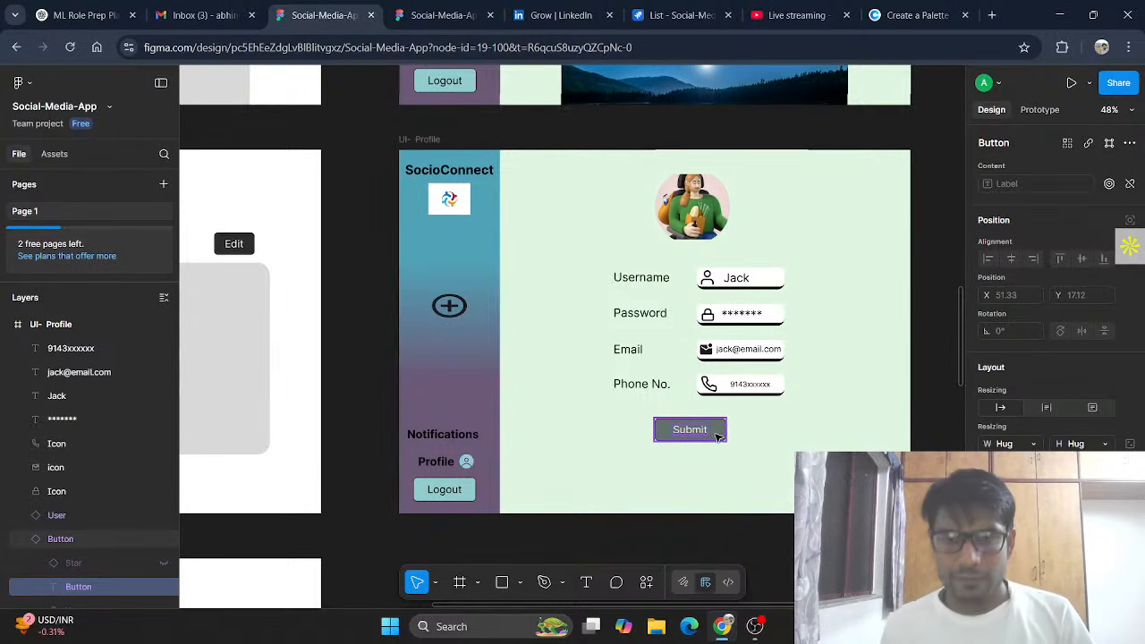
click(718, 436)
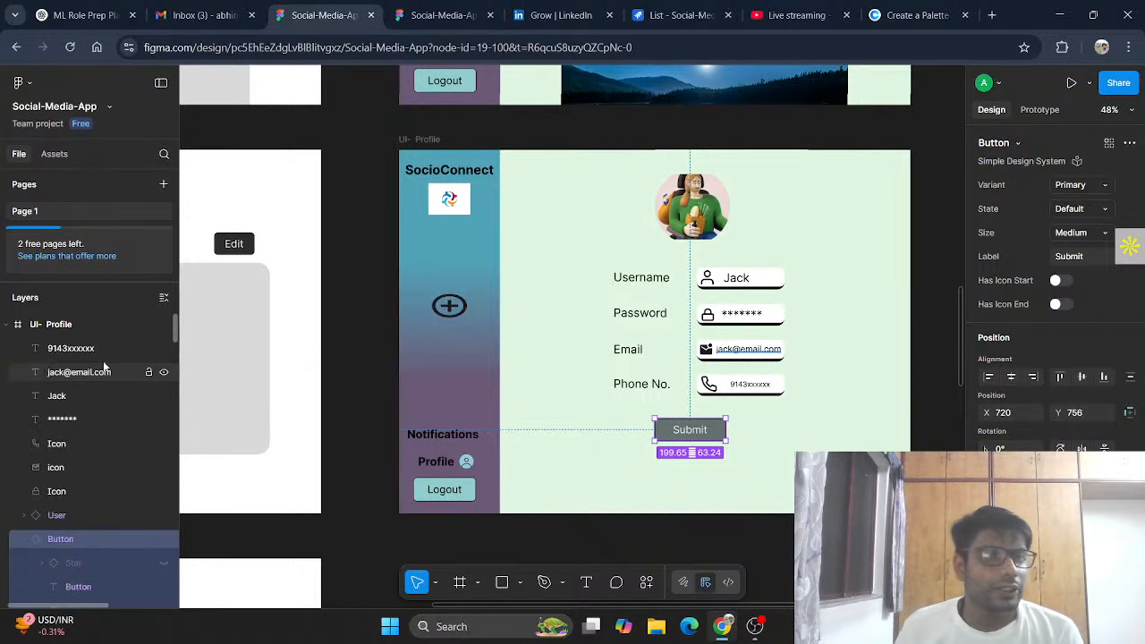
Step: Search the assets for 'edit' and place the Edit pencil icon beside the profile avatar
click(54, 158)
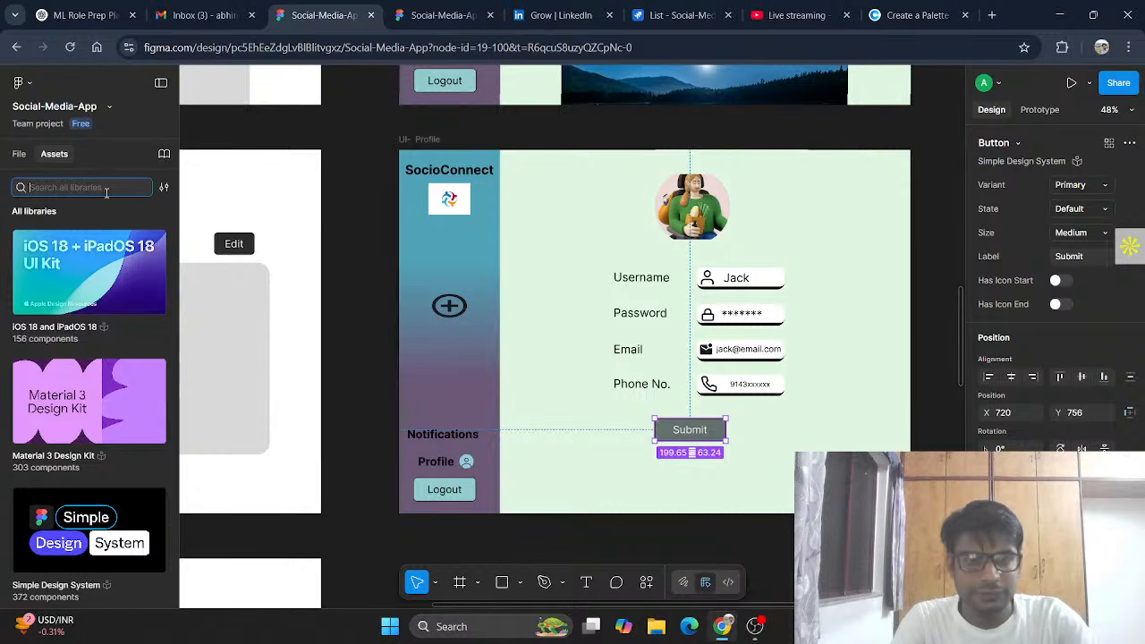
text(edit)
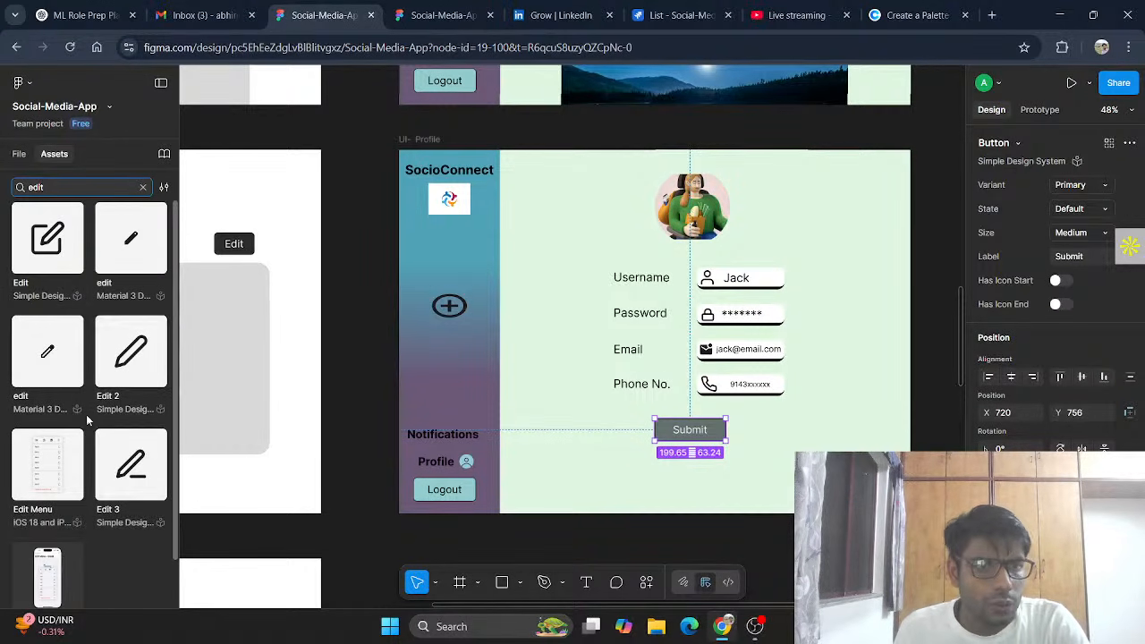
drag(42, 250, 785, 256)
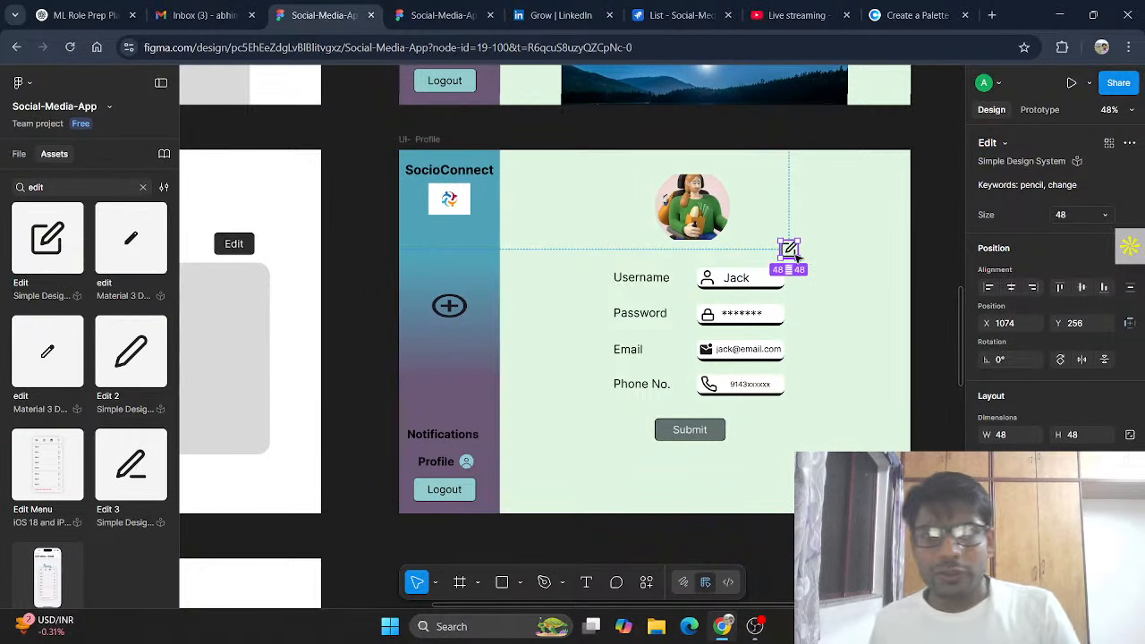
Step: Try sampling the Submit button's colour as the icon's fill, then undo it
scroll(1038, 313, down, 3)
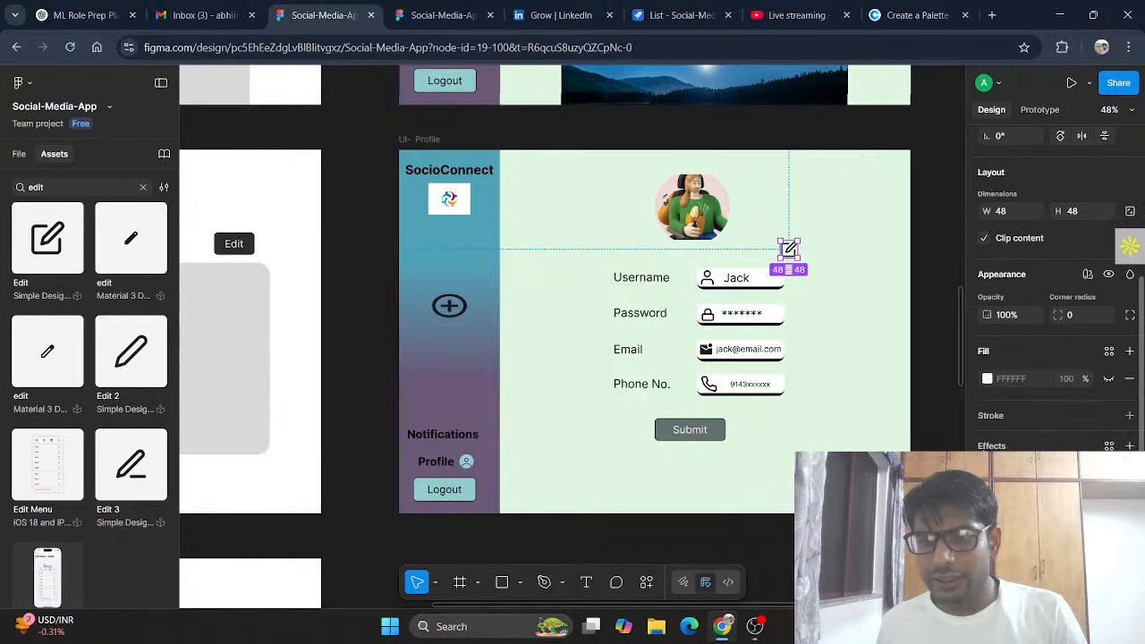
click(987, 379)
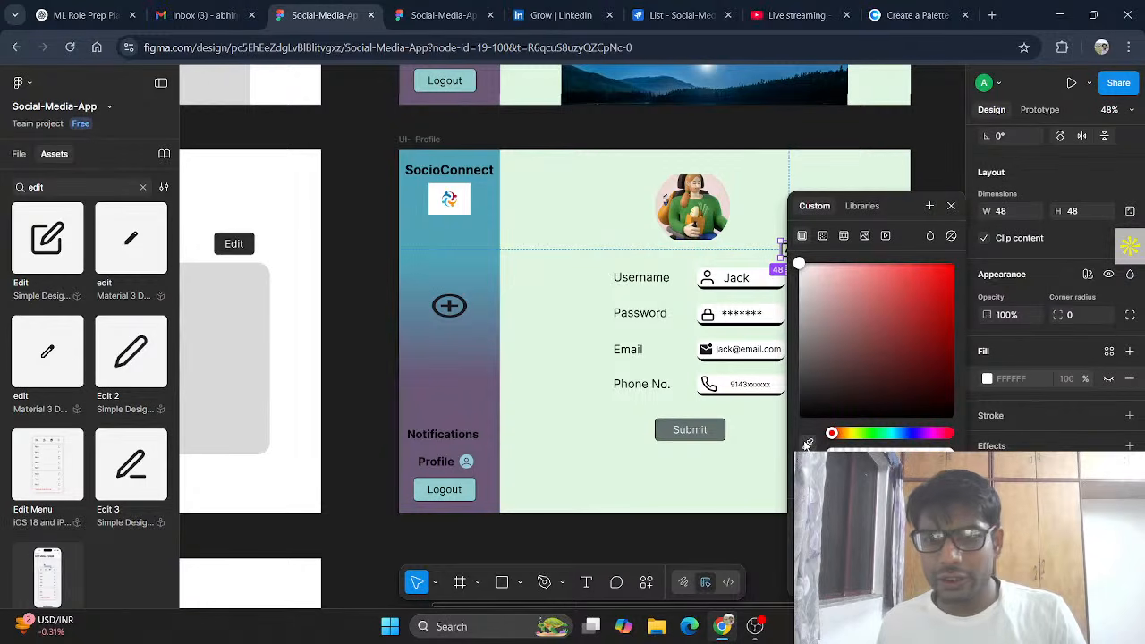
click(808, 443)
click(723, 426)
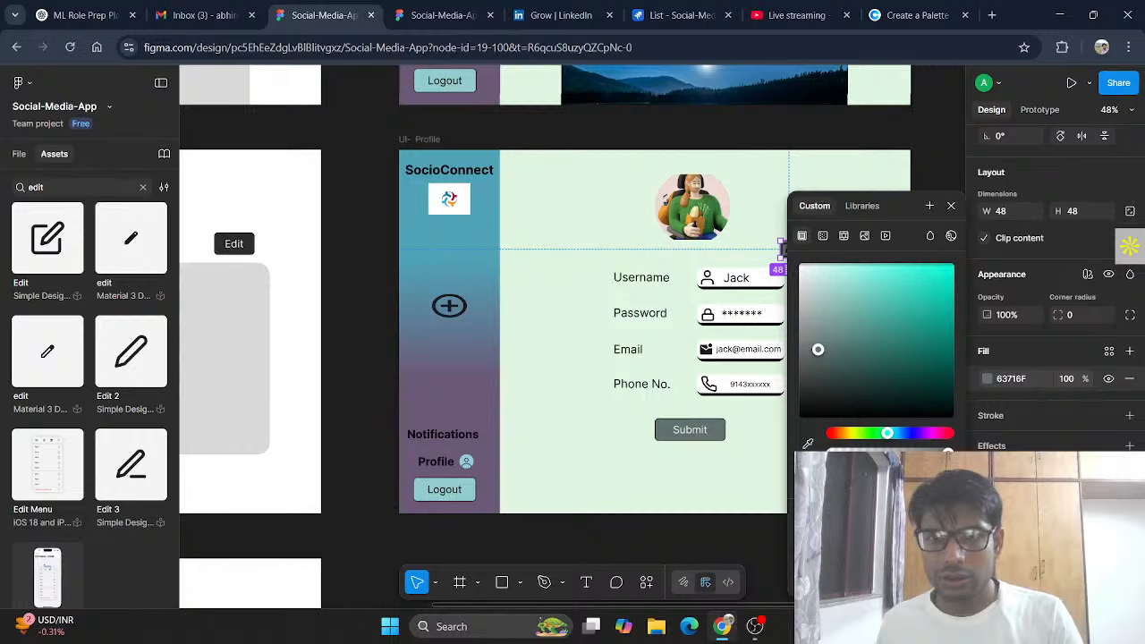
key(ctrl+z)
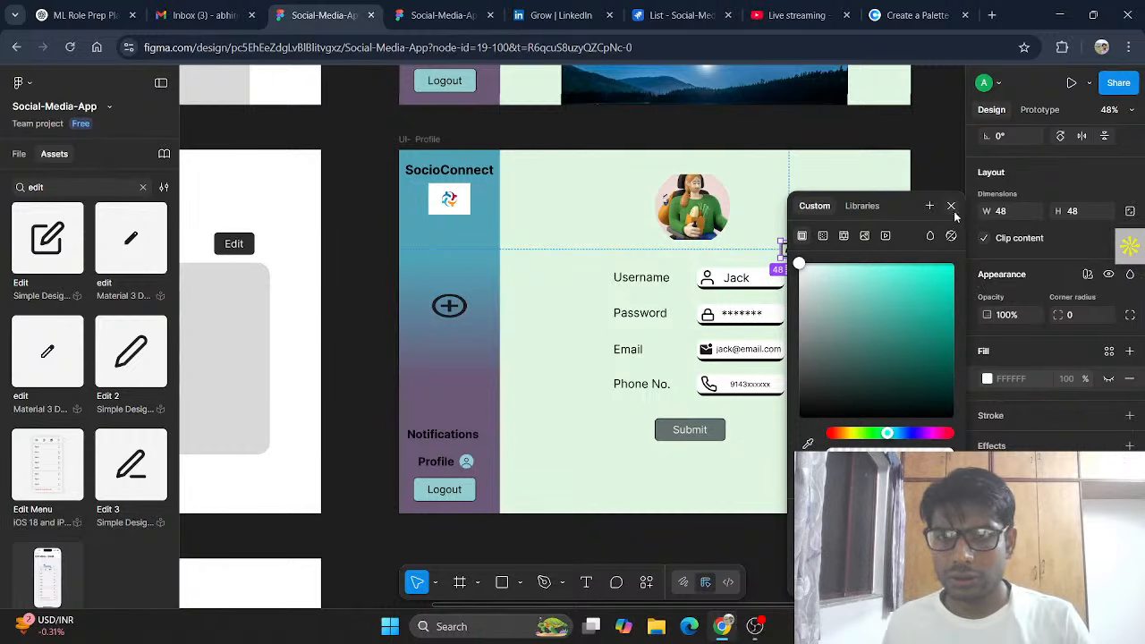
click(951, 206)
Step: Set the pencil's stroke to the Submit button's 63716F at about 79% opacity
double_click(789, 251)
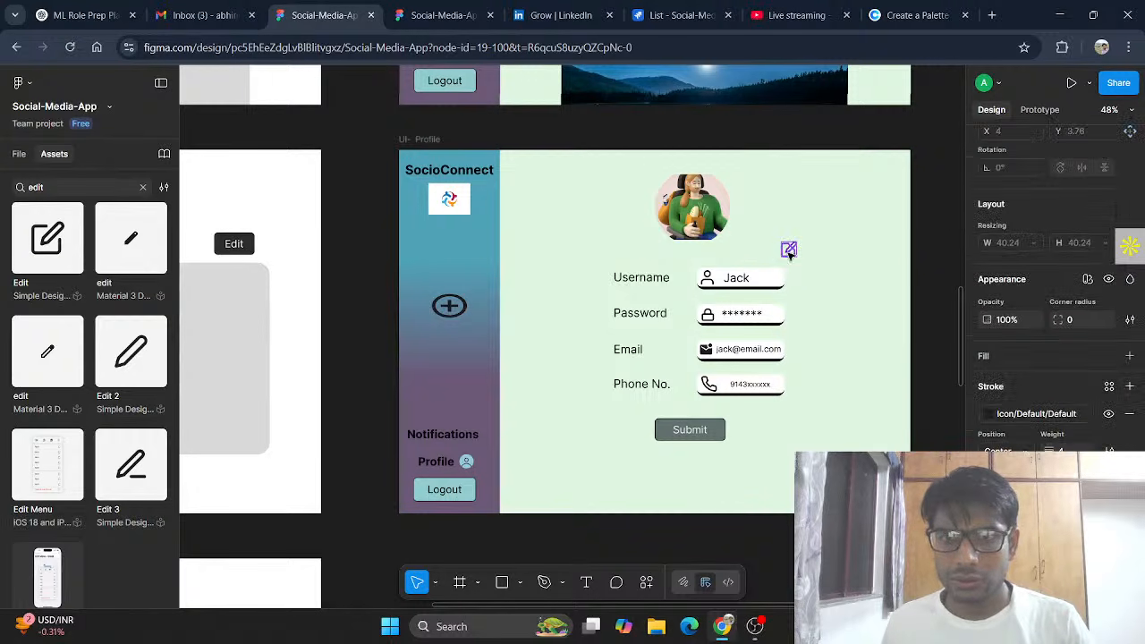
click(990, 415)
click(815, 295)
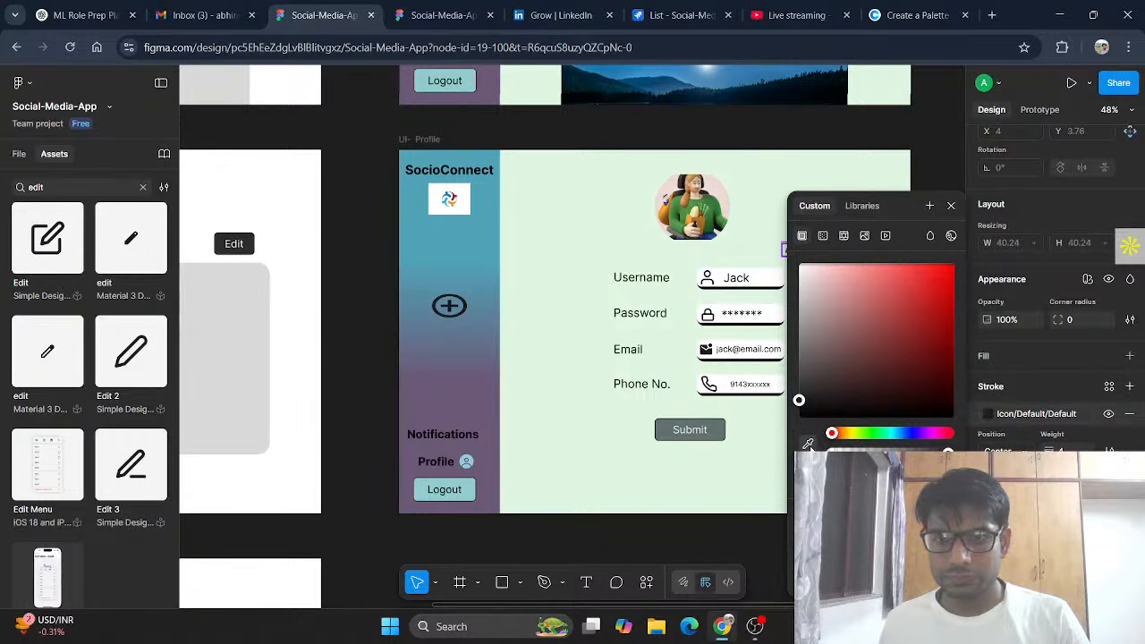
click(808, 445)
click(688, 431)
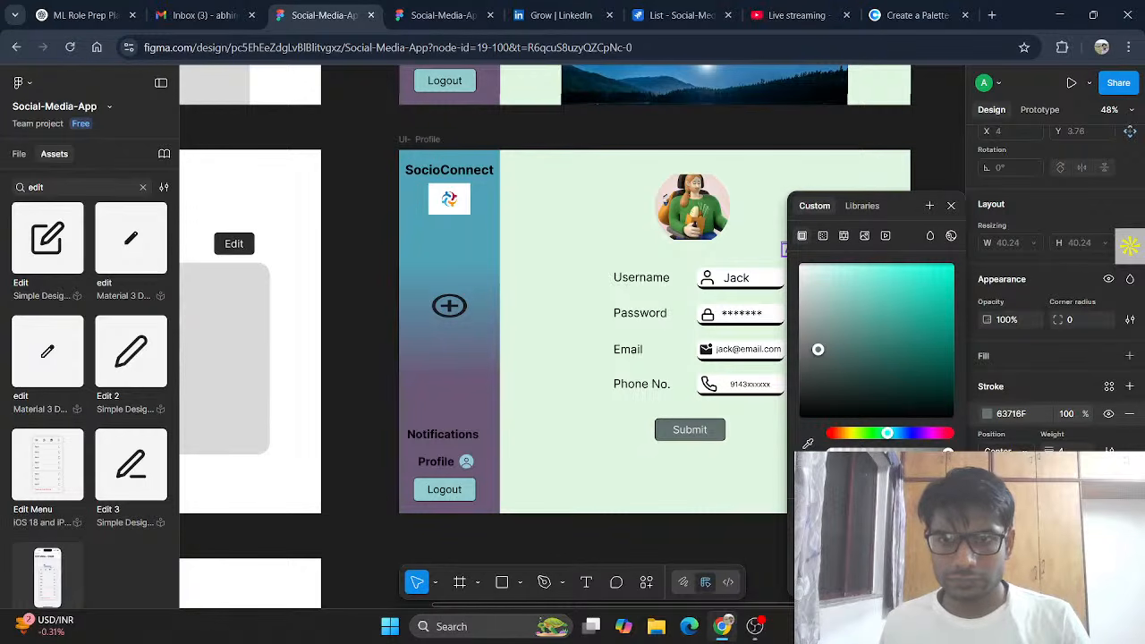
drag(949, 453, 926, 452)
click(951, 206)
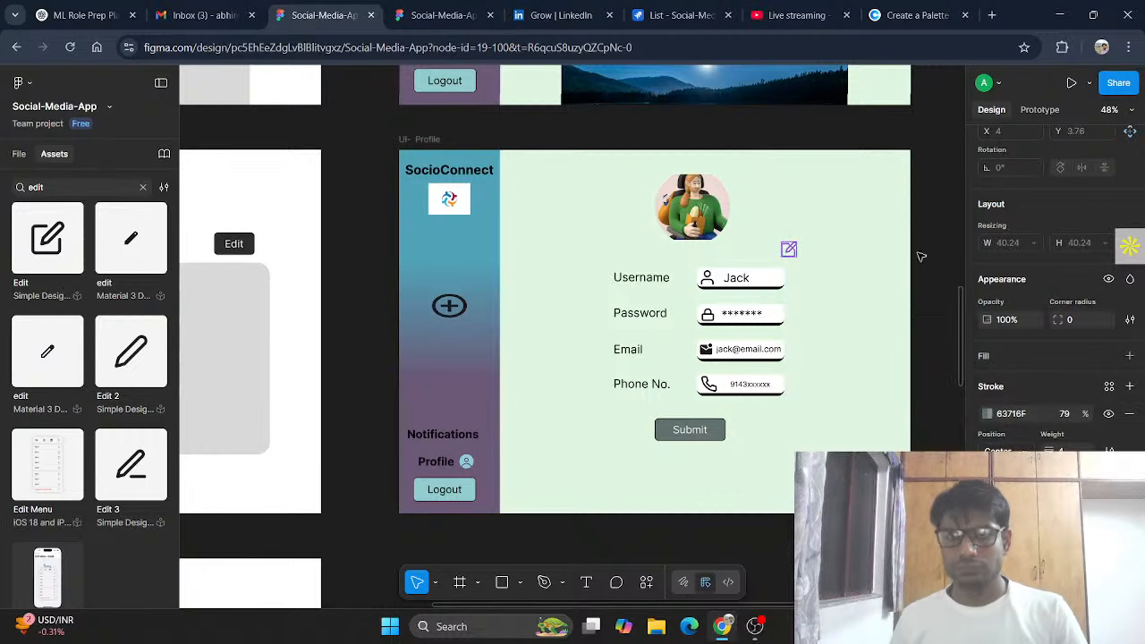
click(920, 317)
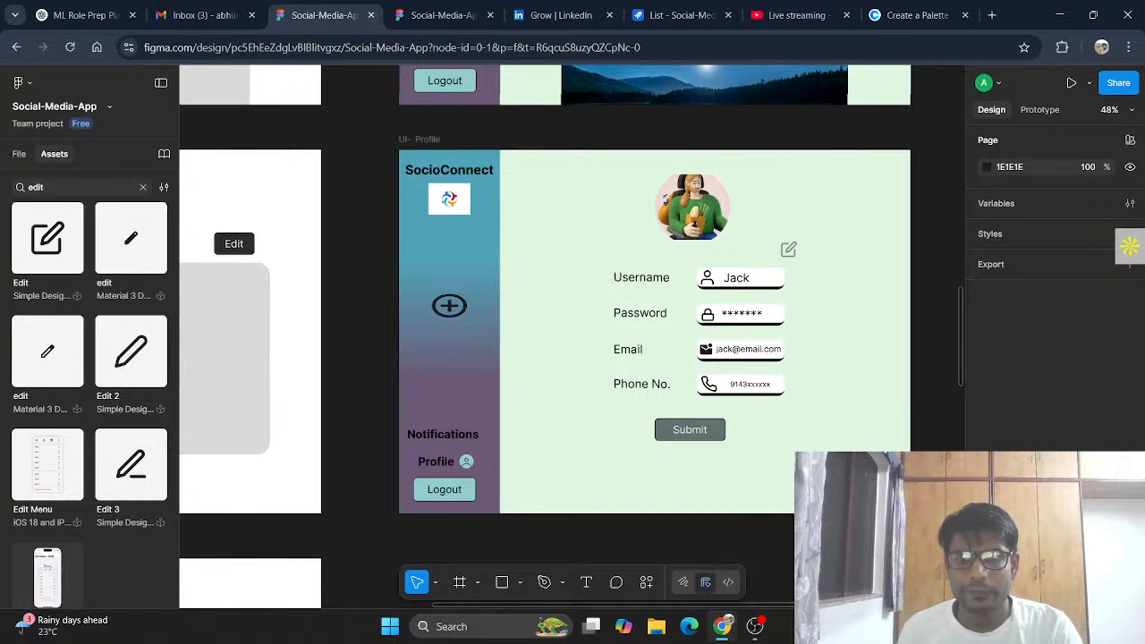
click(421, 140)
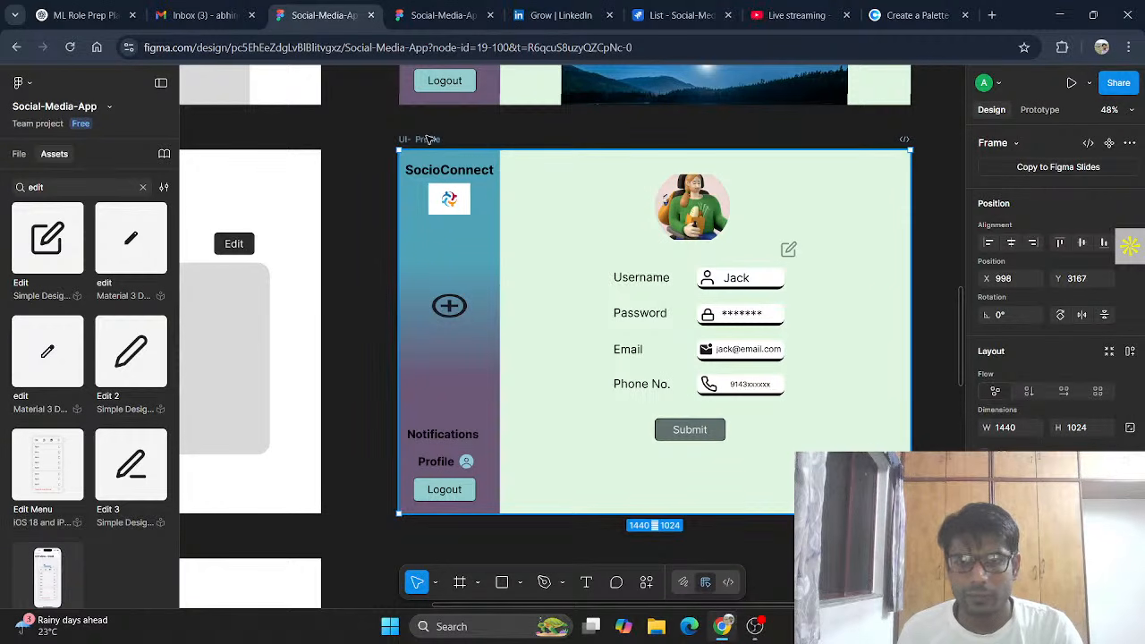
Step: Give the pencil vector a D9D9D9 fill and make its stroke 100% opaque
key(Escape)
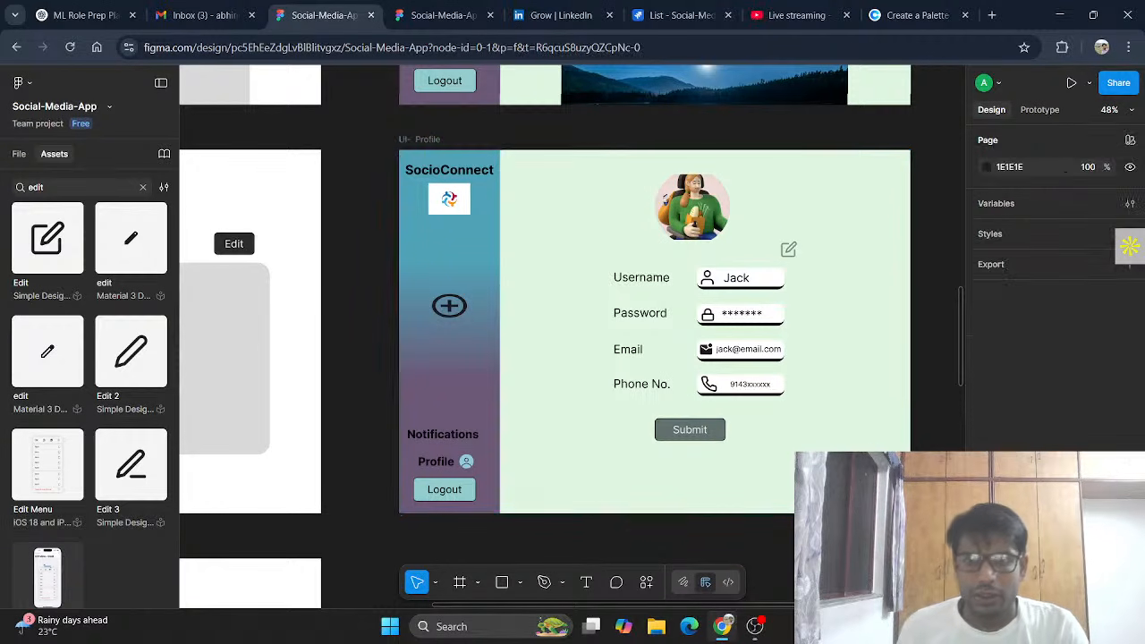
click(791, 250)
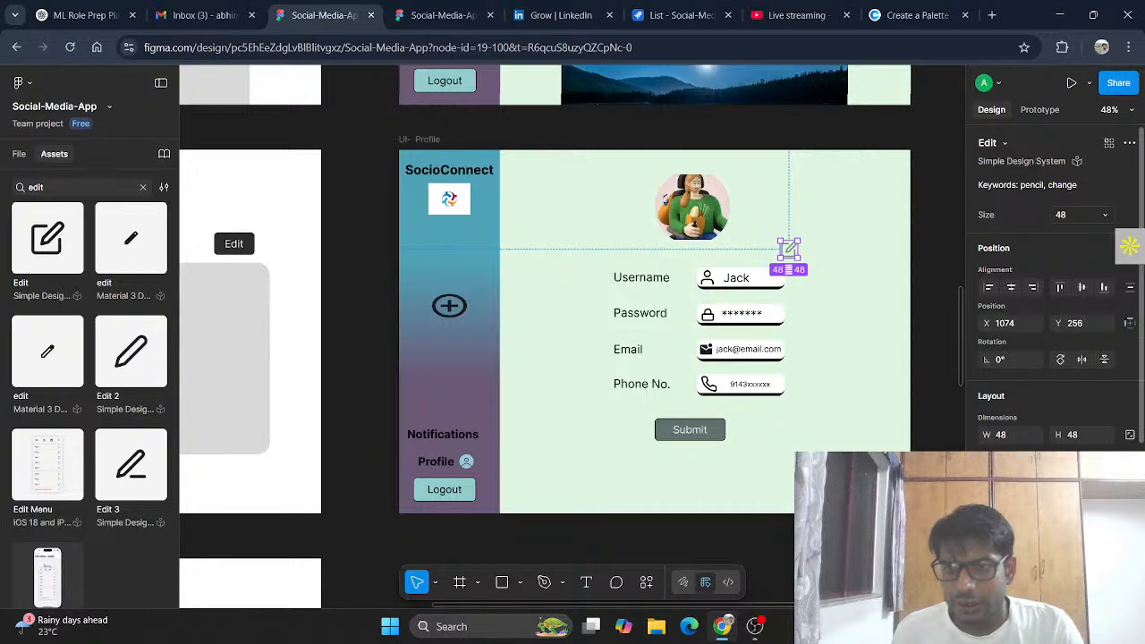
scroll(1056, 313, down, 3)
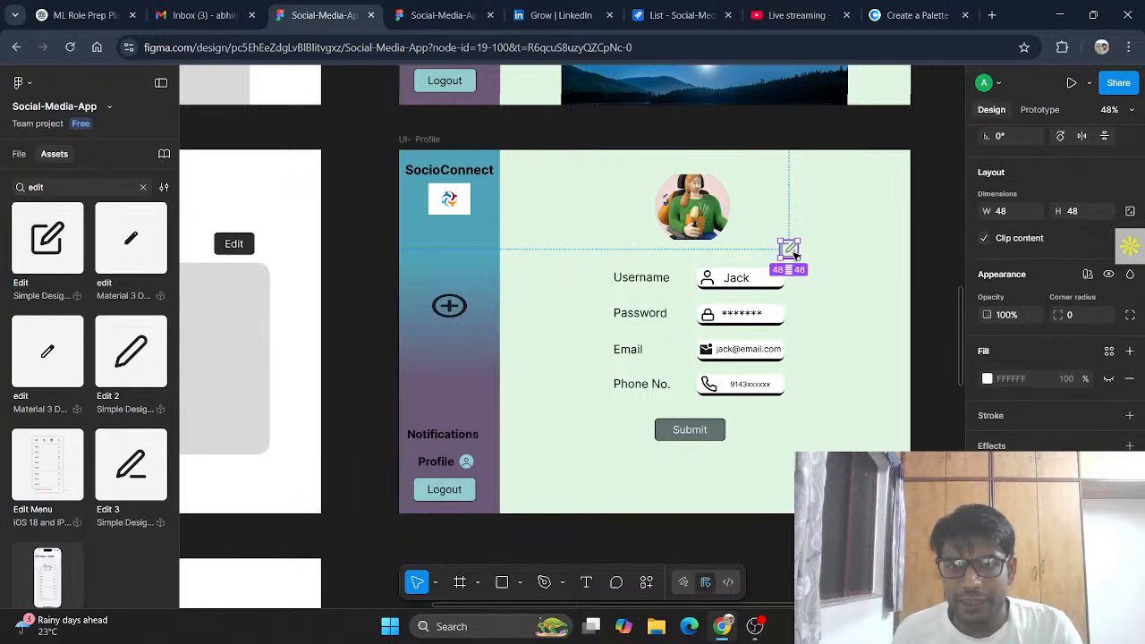
double_click(789, 251)
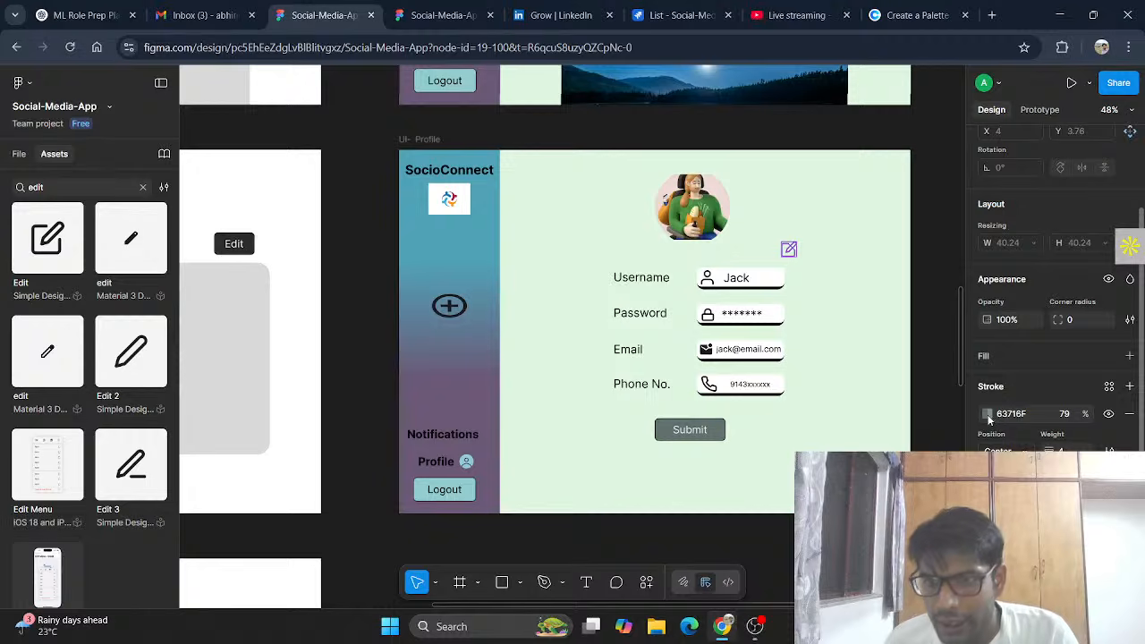
click(987, 359)
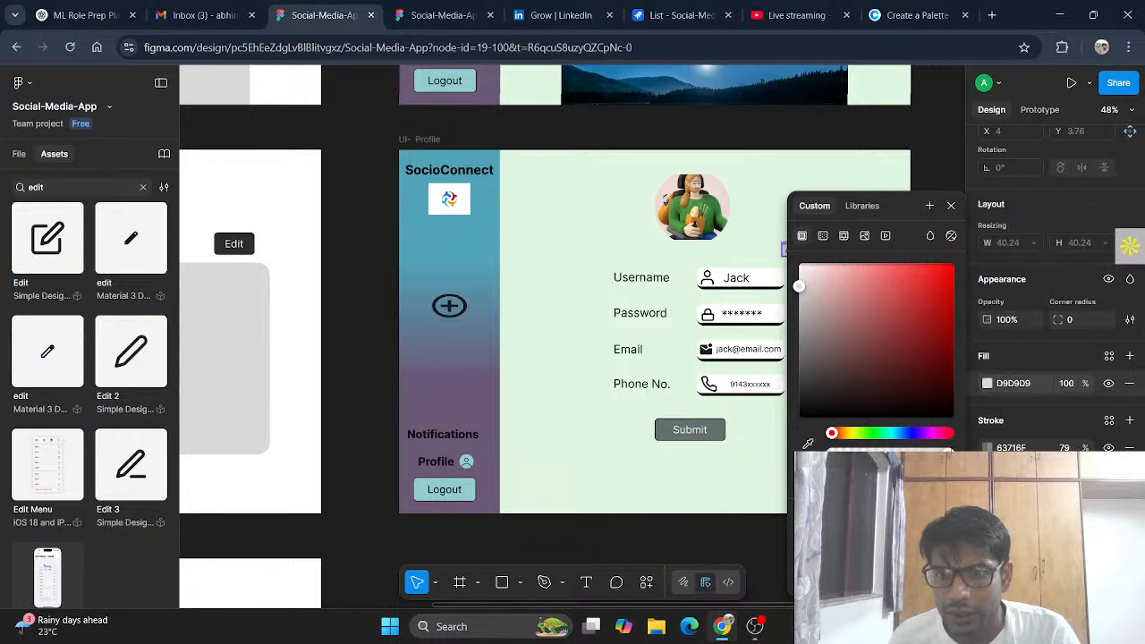
click(988, 385)
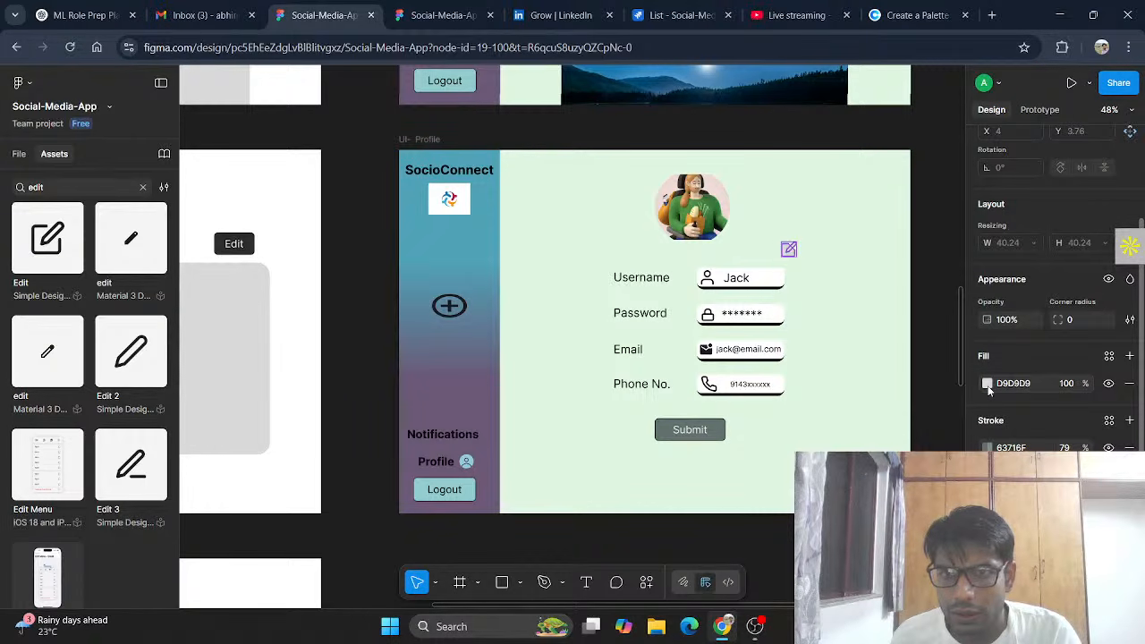
click(988, 383)
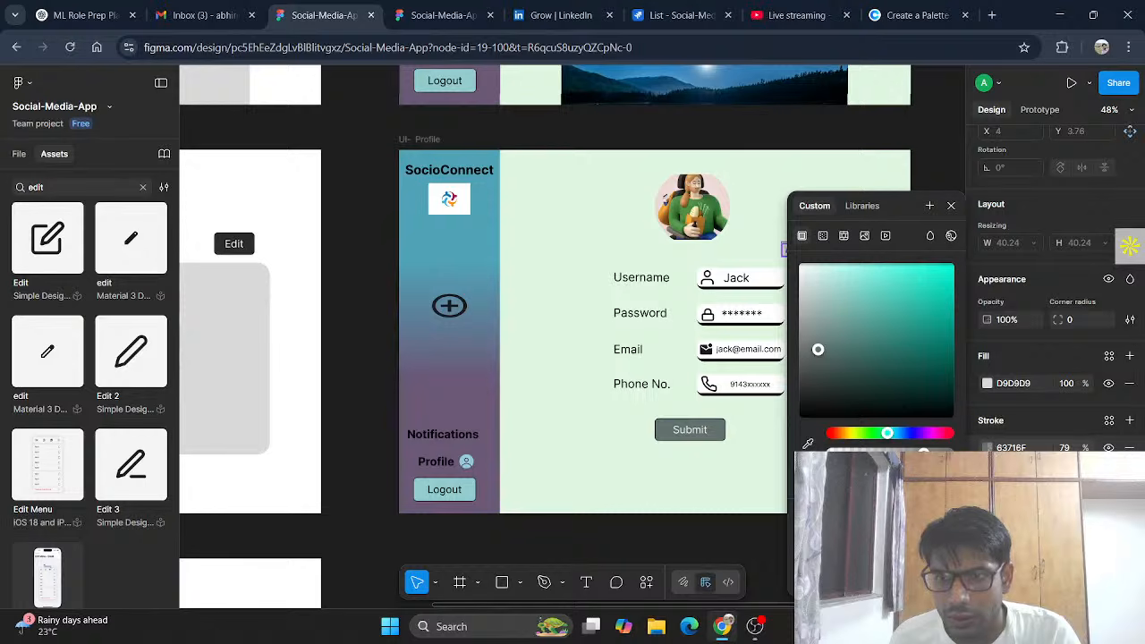
drag(925, 453, 952, 454)
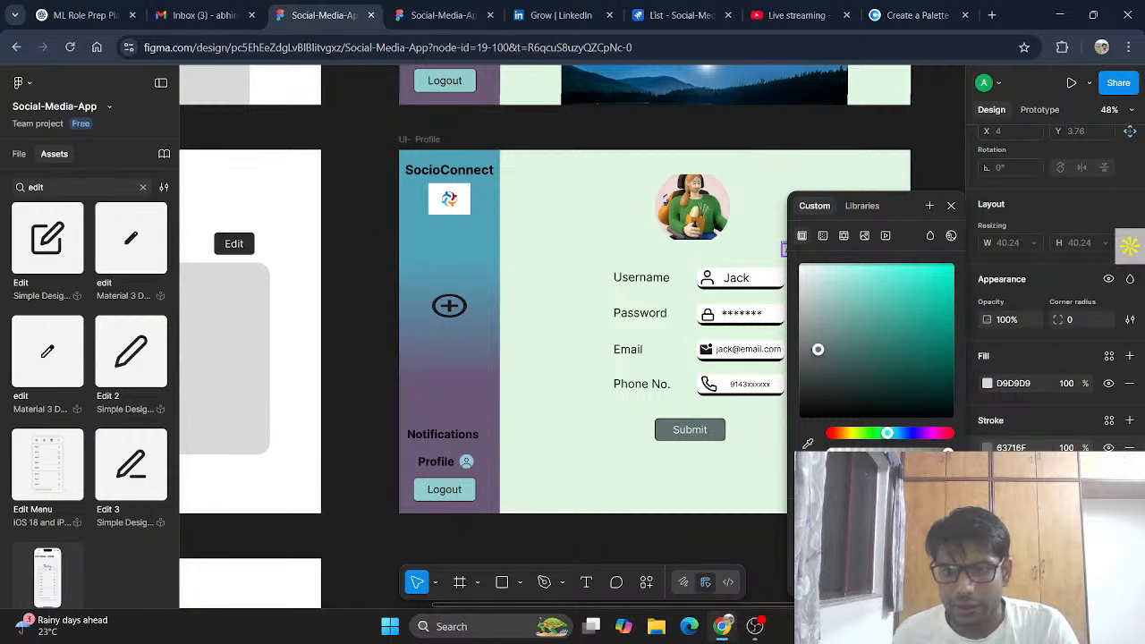
click(951, 206)
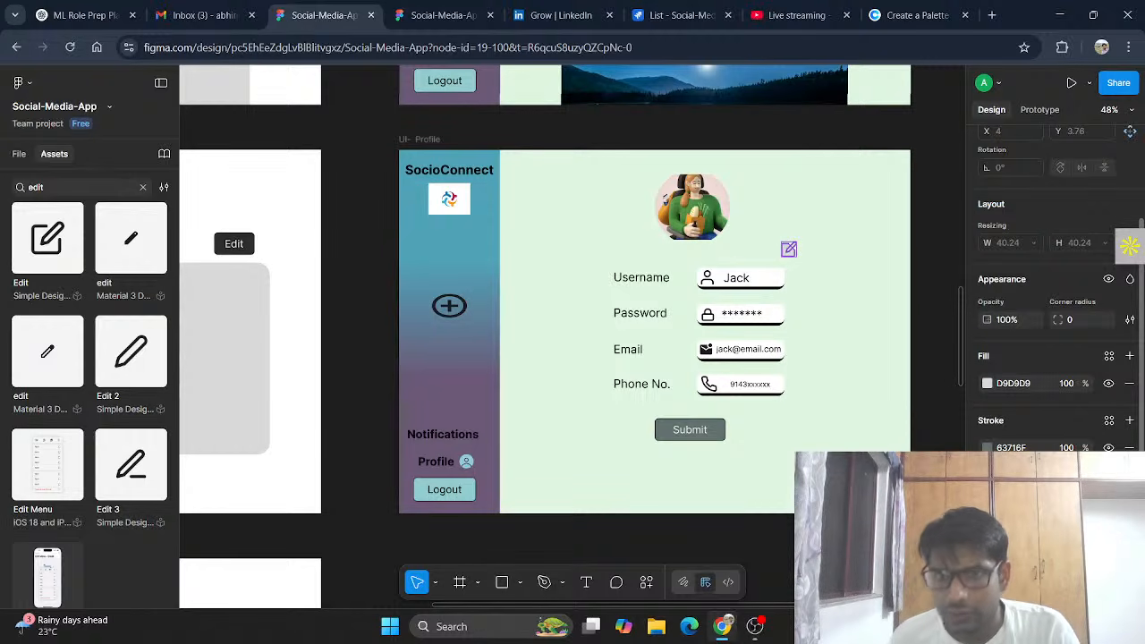
key(Escape)
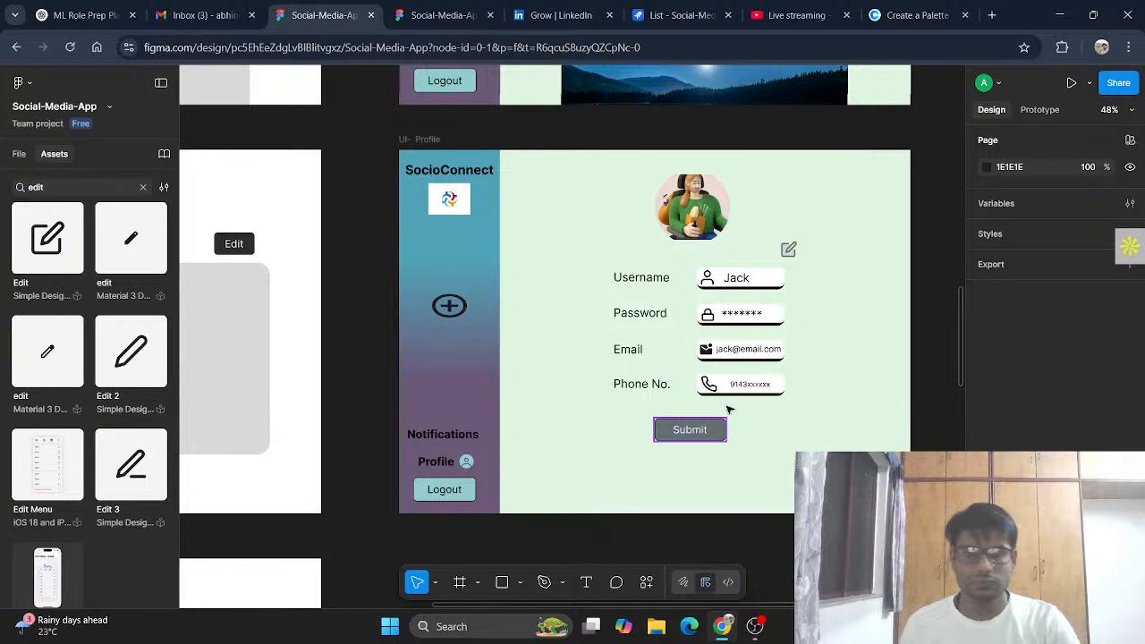
Step: Mark the Jira task SCRUM-13 Profile Page as Done and return to Figma
click(20, 154)
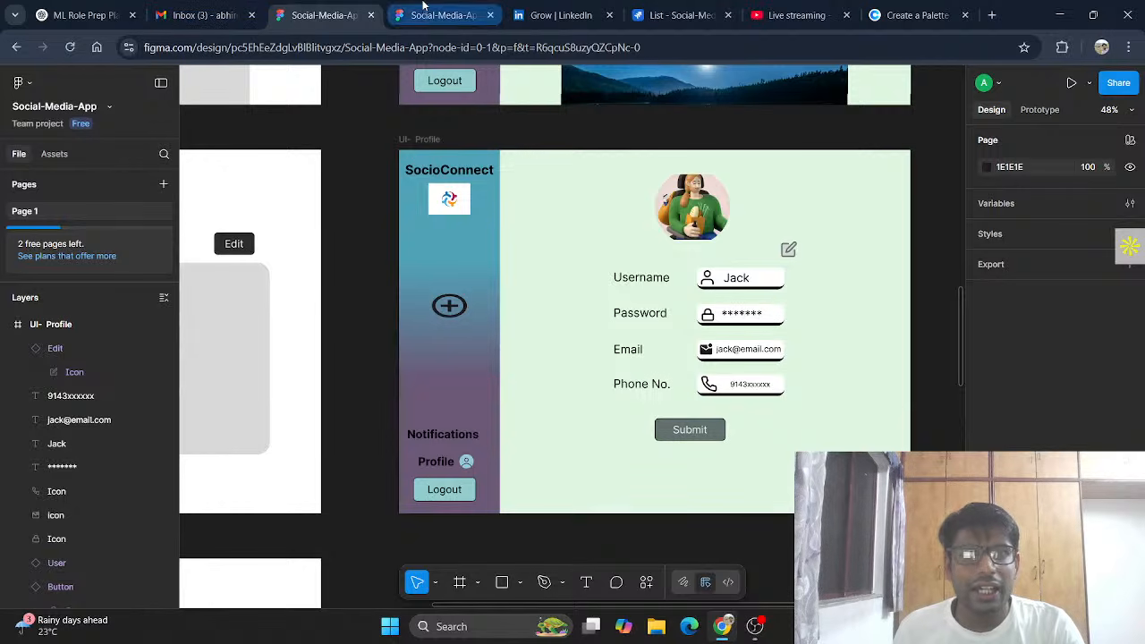
click(654, 5)
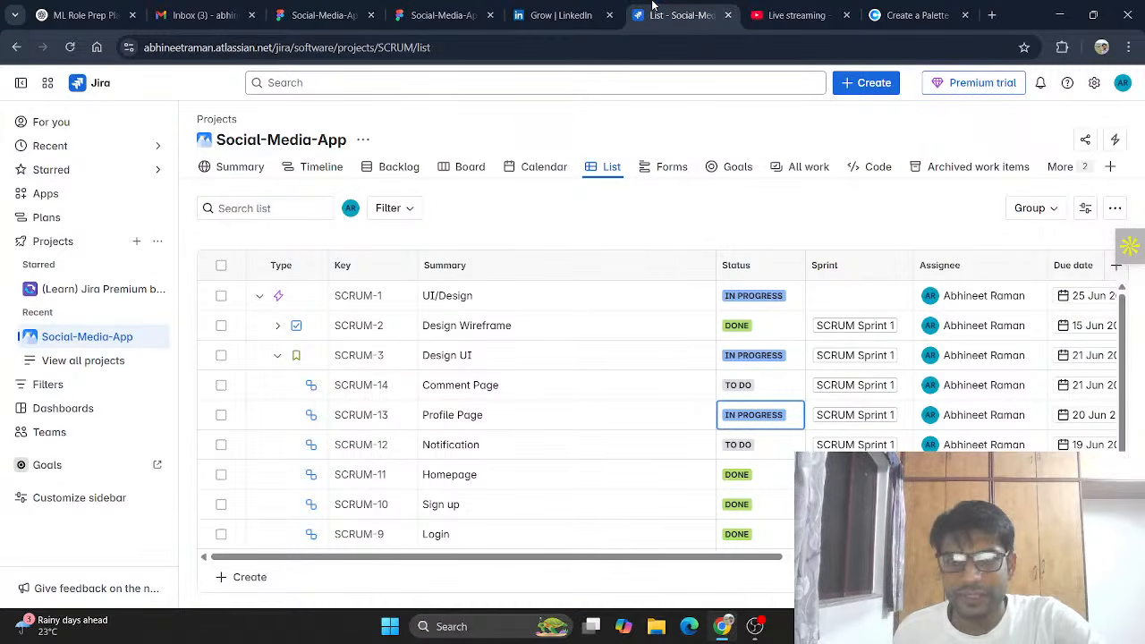
click(742, 418)
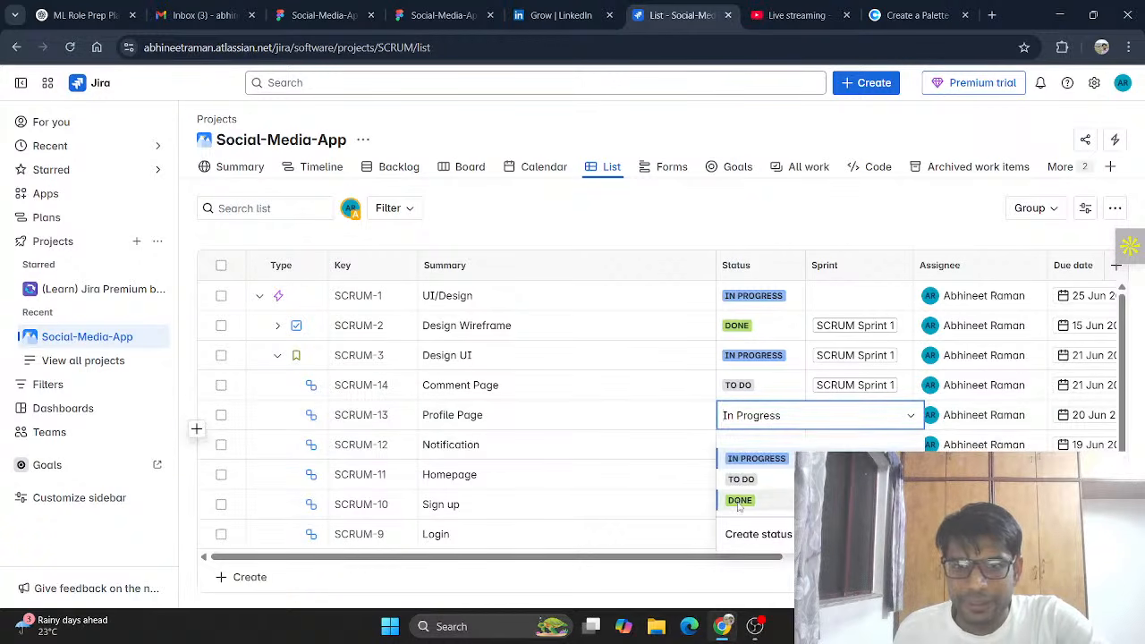
click(739, 503)
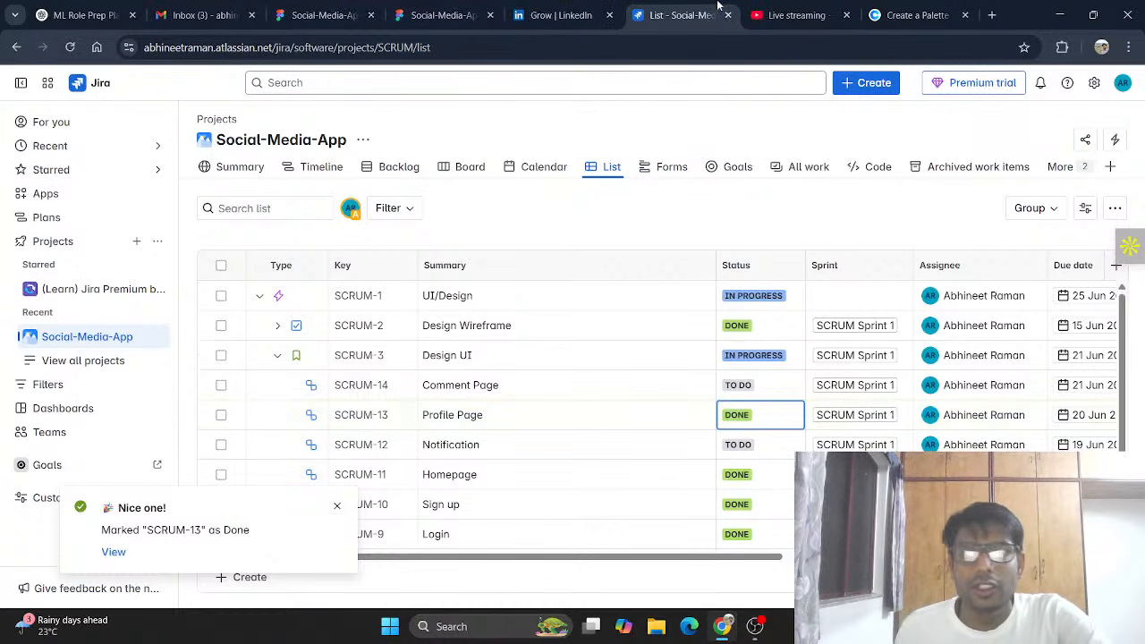
click(322, 16)
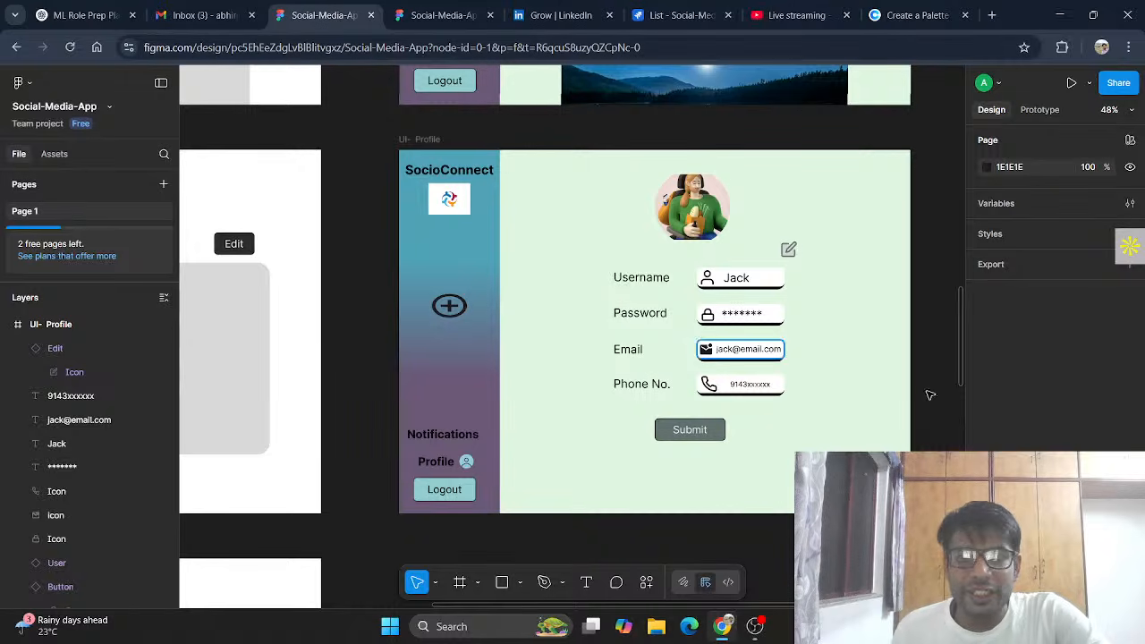
Step: Nudge the sidebar's plus icon and Notifications label, and shift Logout right to X 45
scroll(922, 387, up, 5)
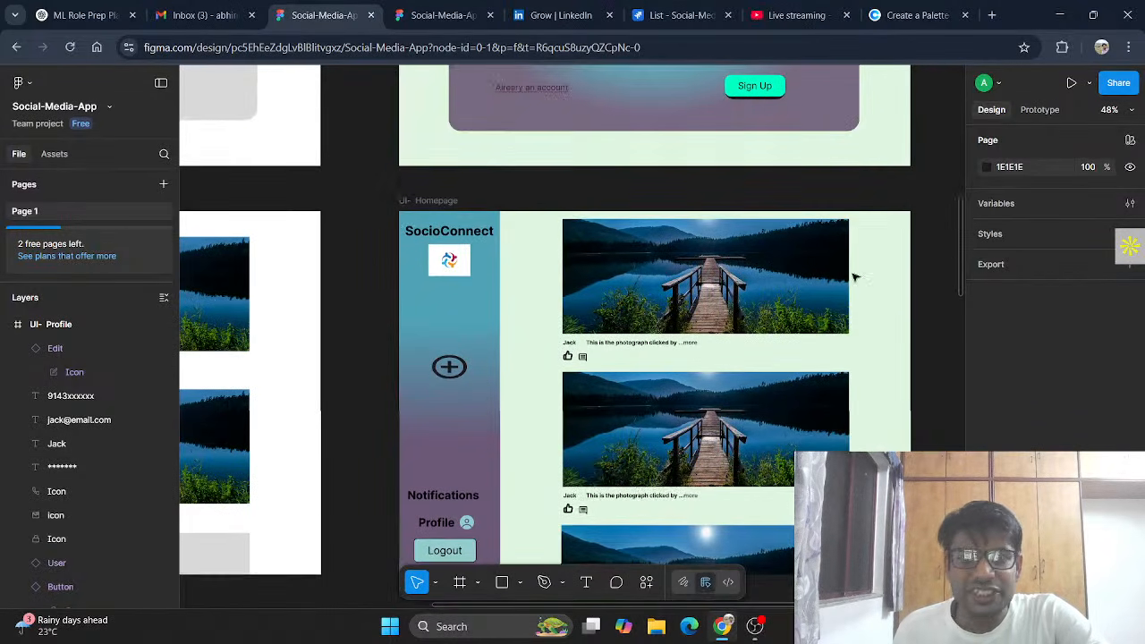
scroll(537, 409, down, 2)
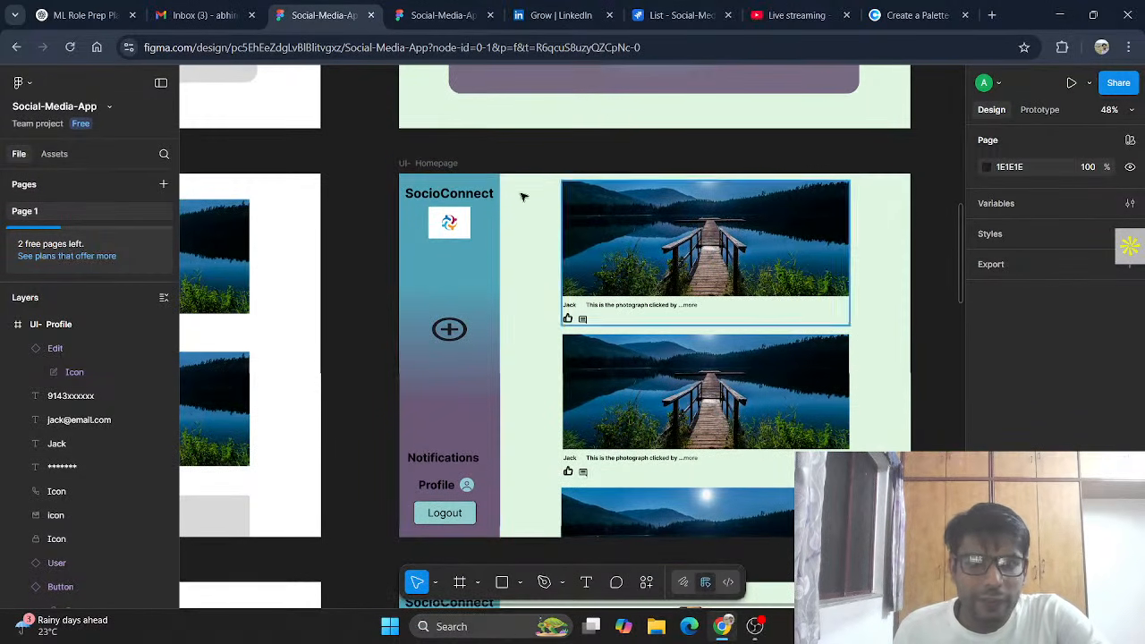
drag(450, 333, 445, 334)
drag(447, 460, 455, 462)
click(448, 511)
drag(451, 512, 466, 487)
click(452, 488)
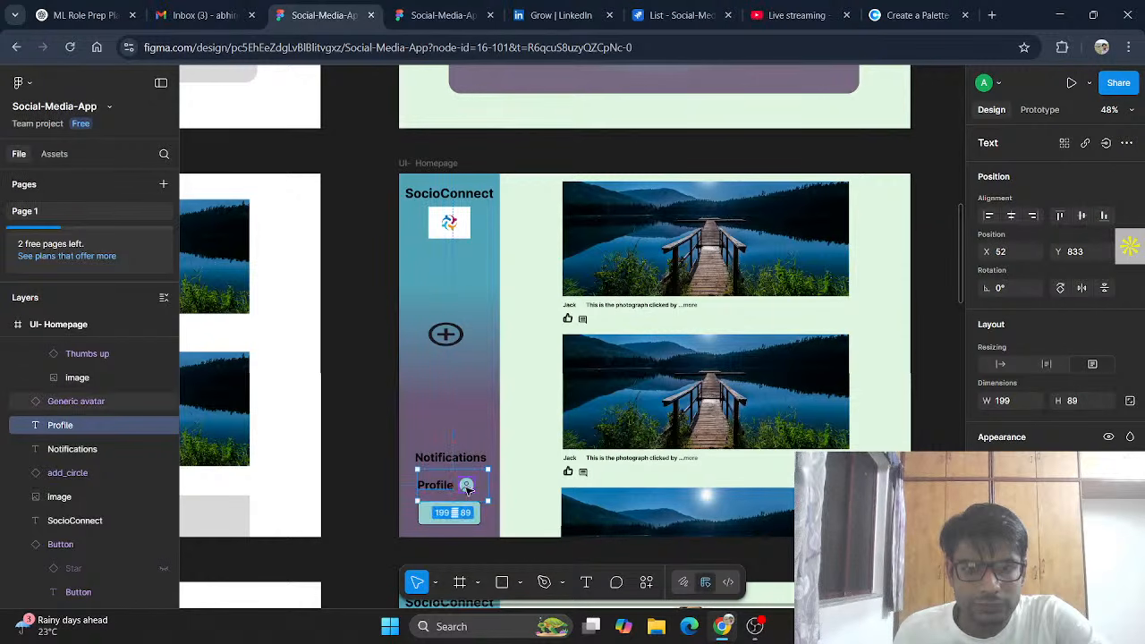
Step: Bring the Profile label and its avatar closer together, setting the avatar to Y 854
click(467, 488)
double_click(470, 490)
click(476, 496)
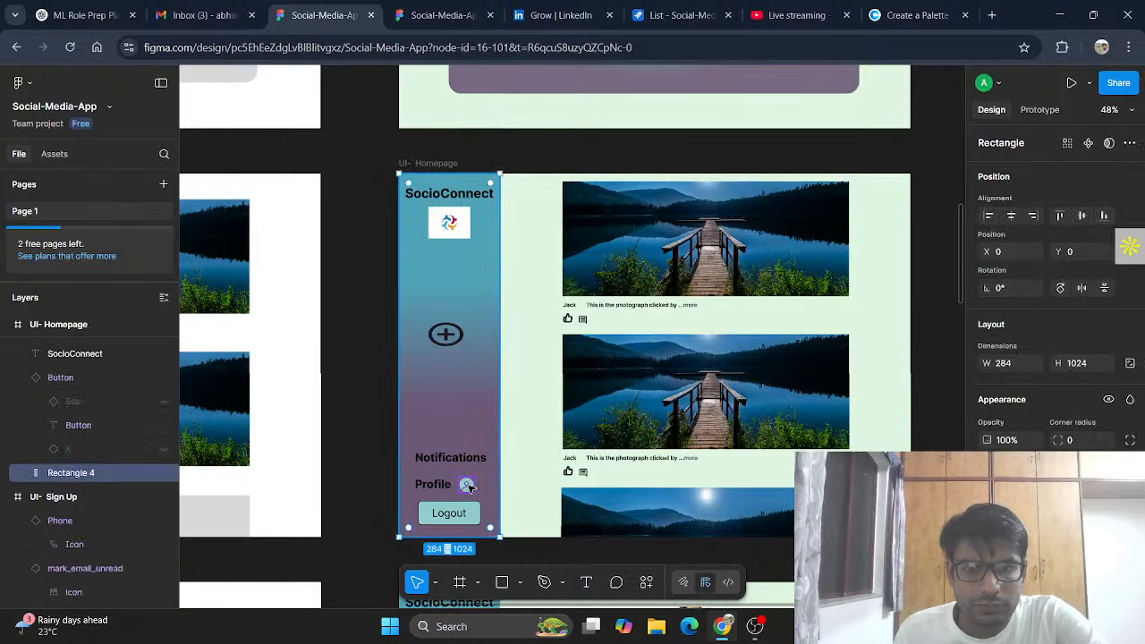
click(469, 488)
drag(472, 488, 473, 489)
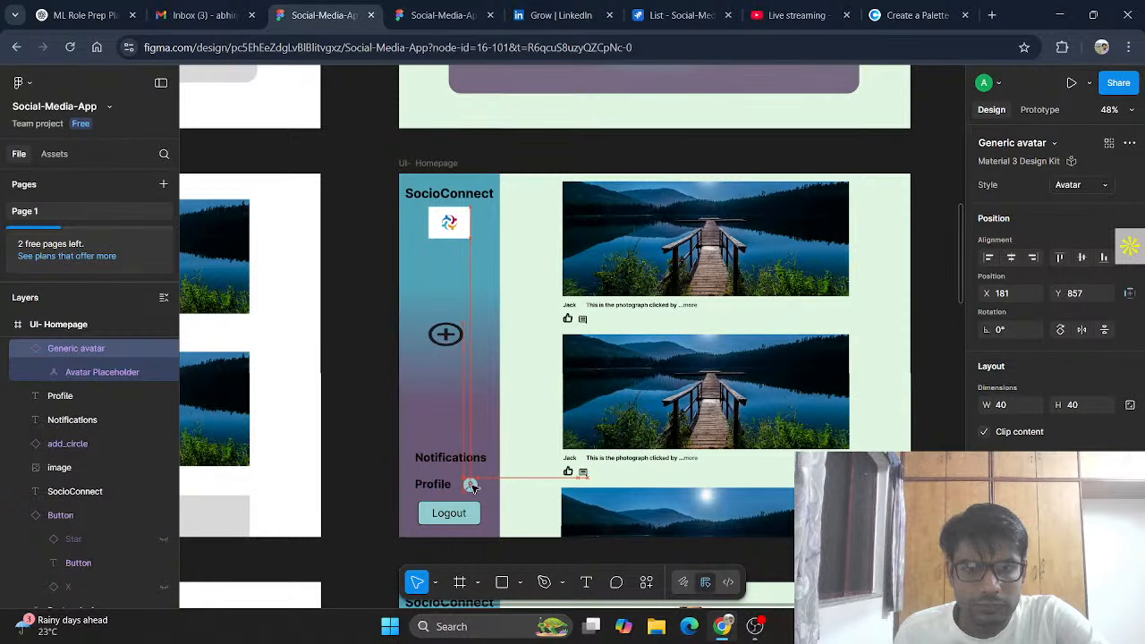
click(440, 485)
drag(441, 486, 442, 481)
click(482, 391)
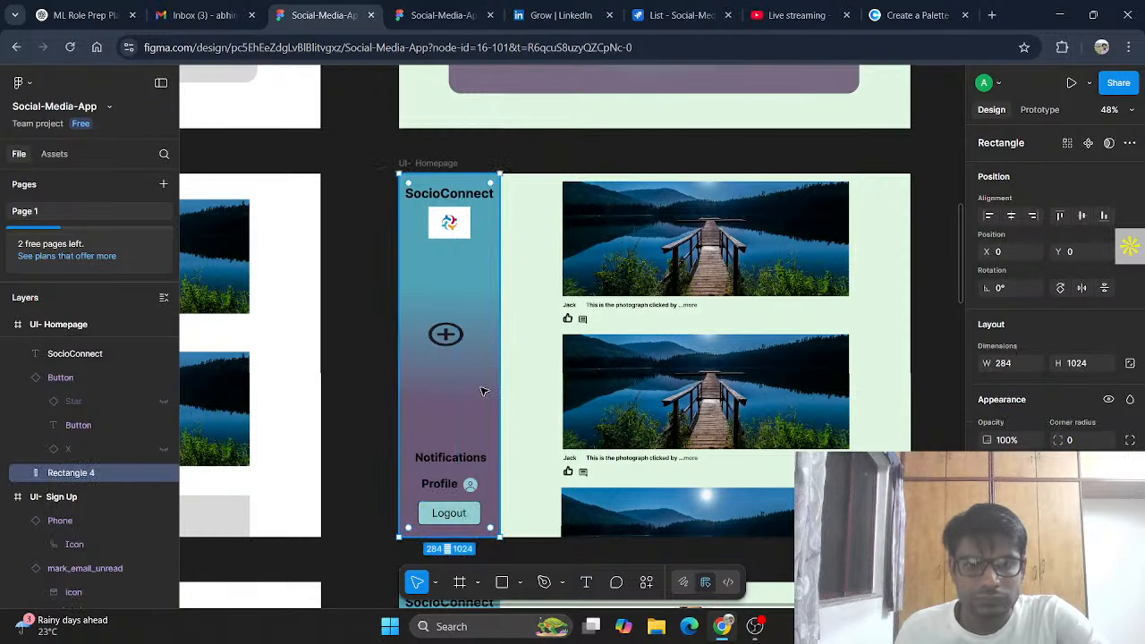
click(470, 485)
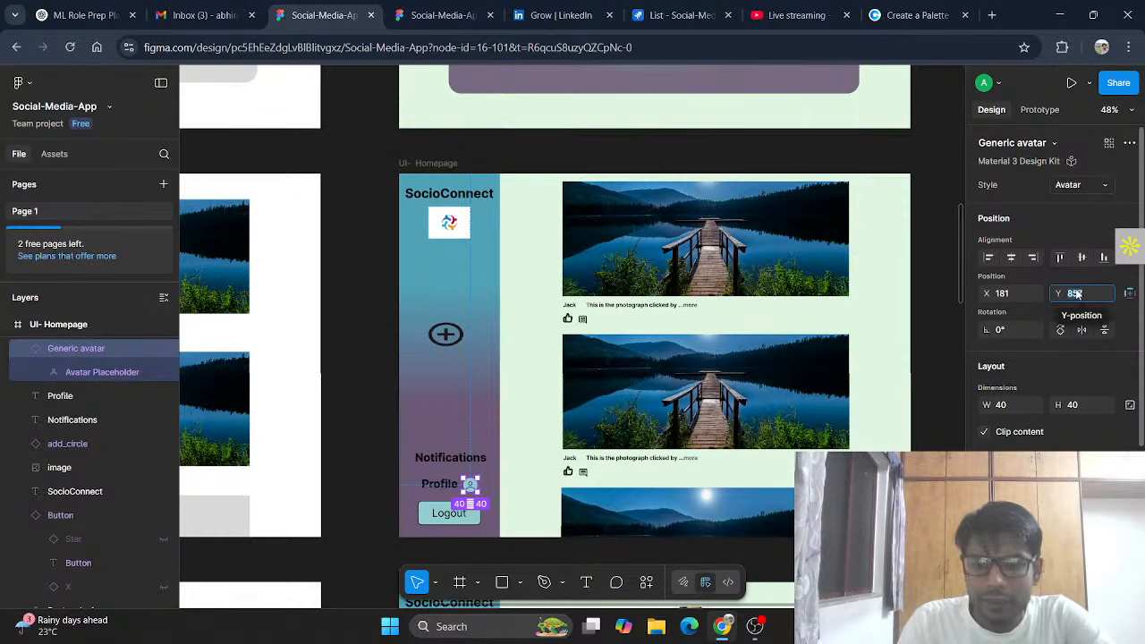
click(1077, 293)
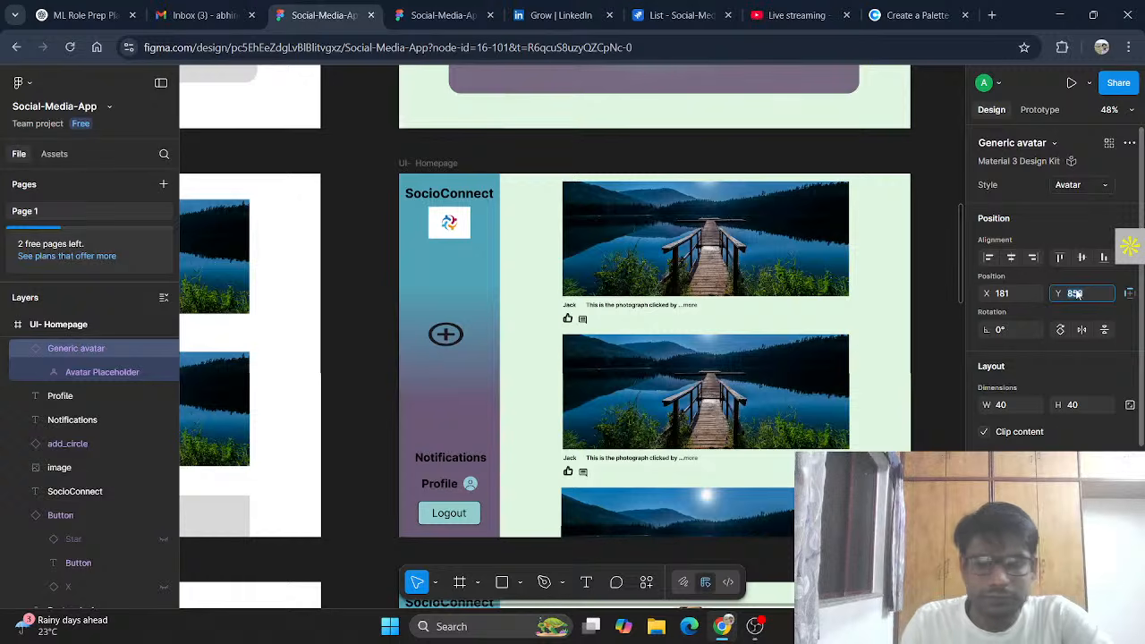
click(366, 459)
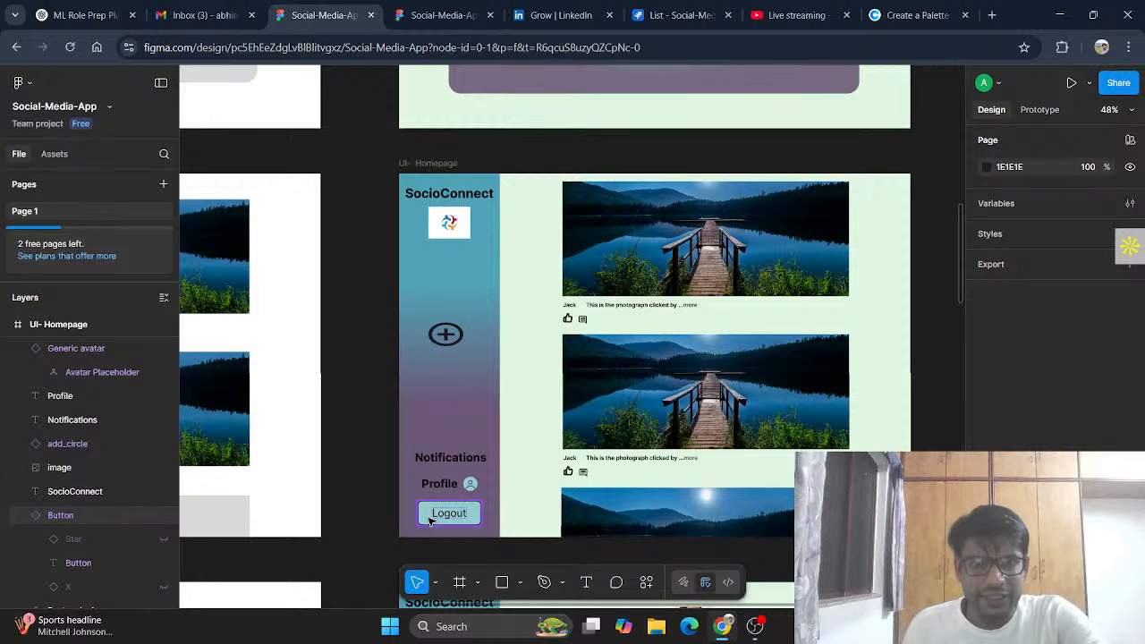
Step: Nudge the homepage logo right to centre it under the SocioConnect title
click(447, 226)
drag(450, 226, 454, 228)
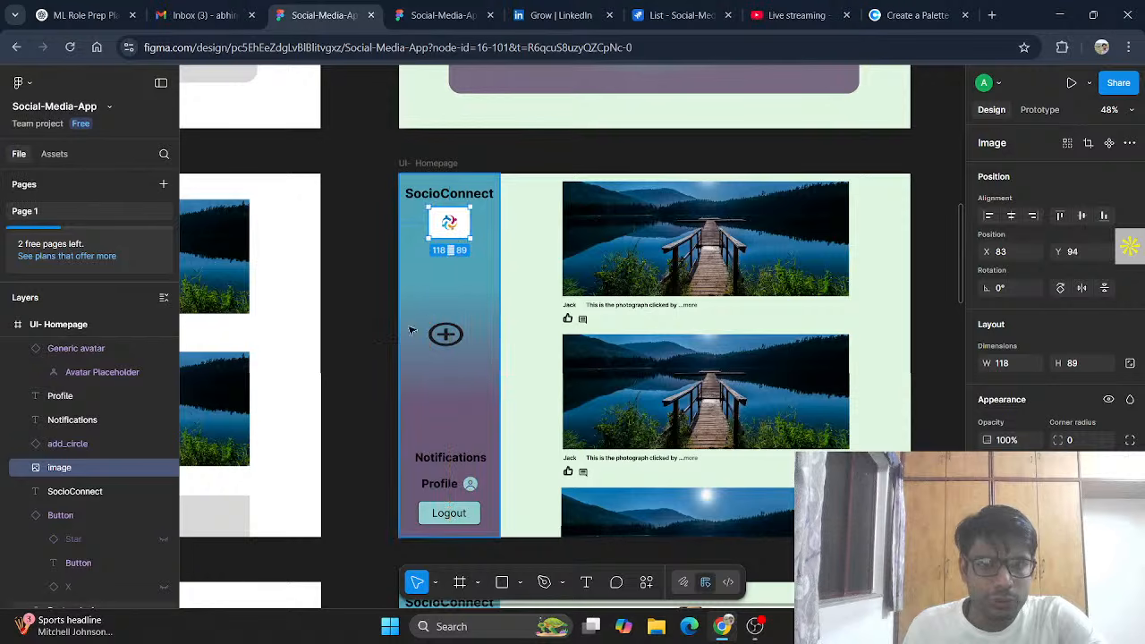
click(361, 386)
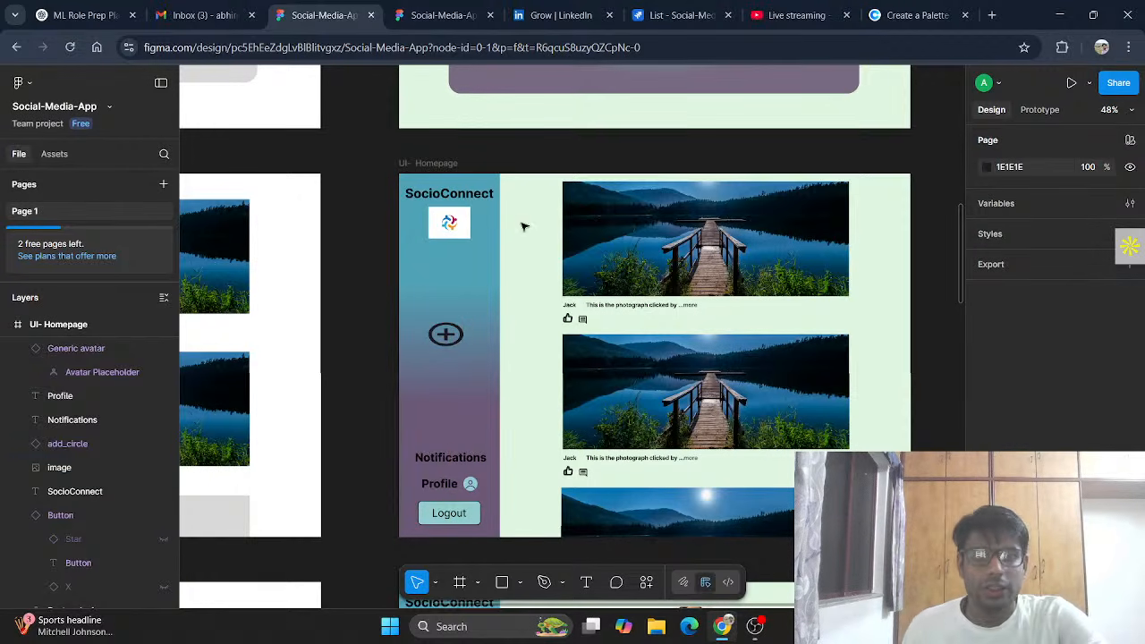
click(466, 233)
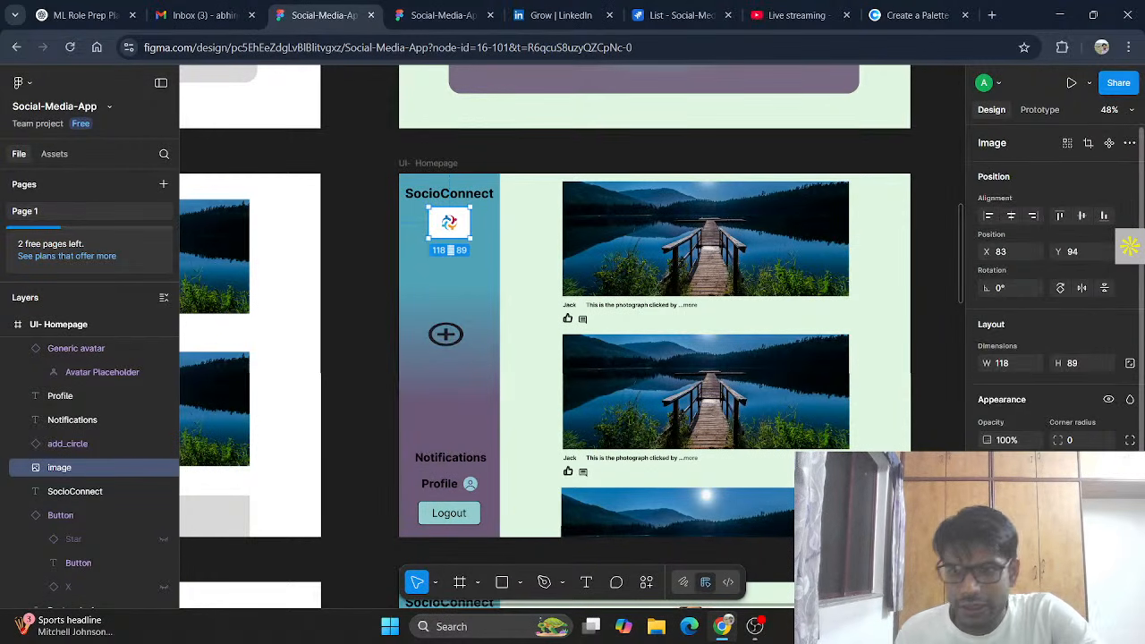
Step: Give the logo a drop shadow effect after briefly trying a progressive background blur
scroll(1051, 286, down, 1)
click(988, 553)
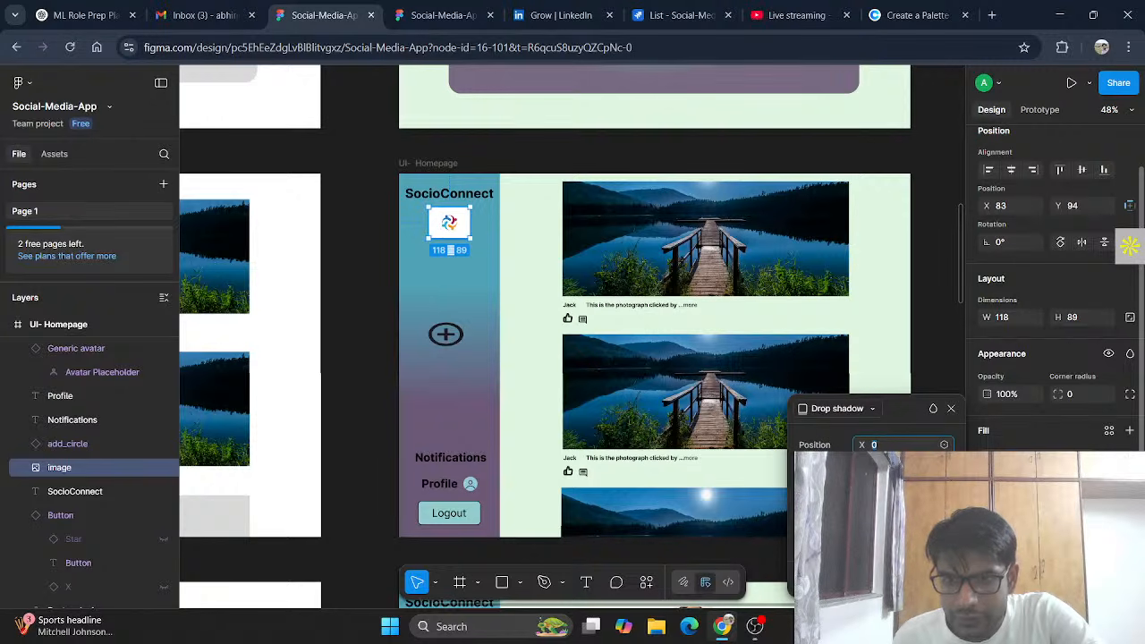
scroll(1052, 286, down, 1)
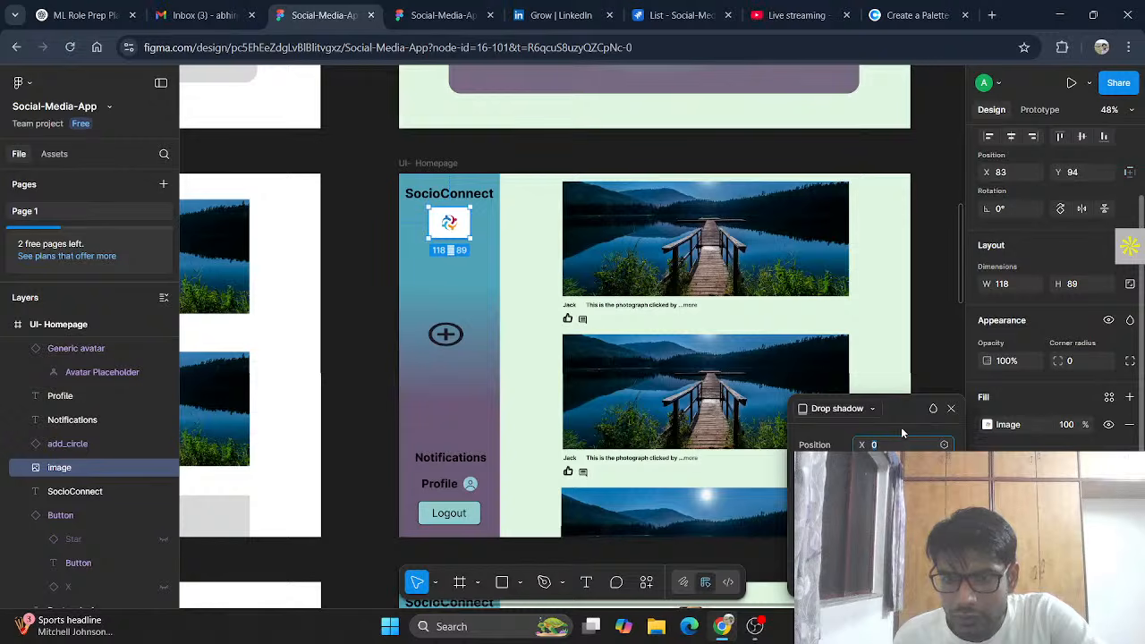
click(856, 408)
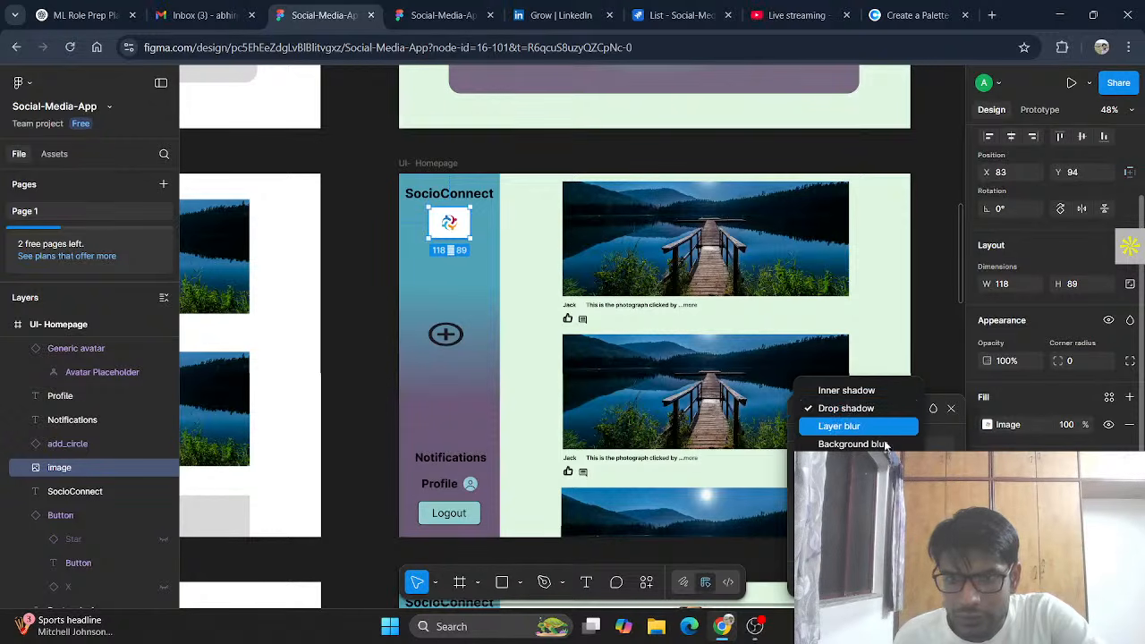
click(864, 444)
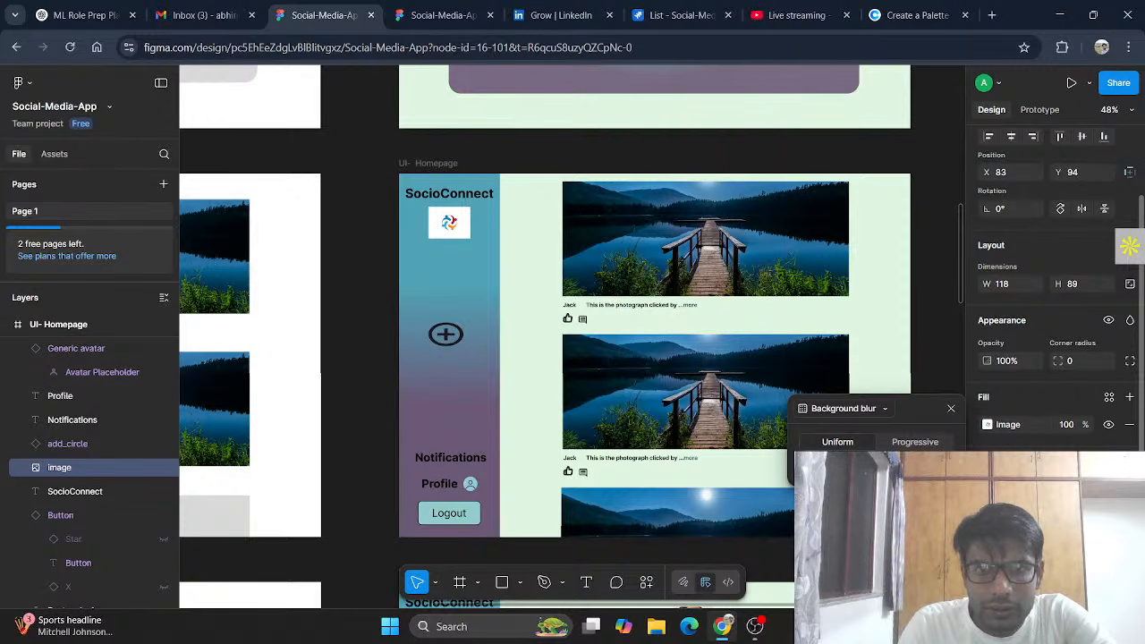
click(907, 444)
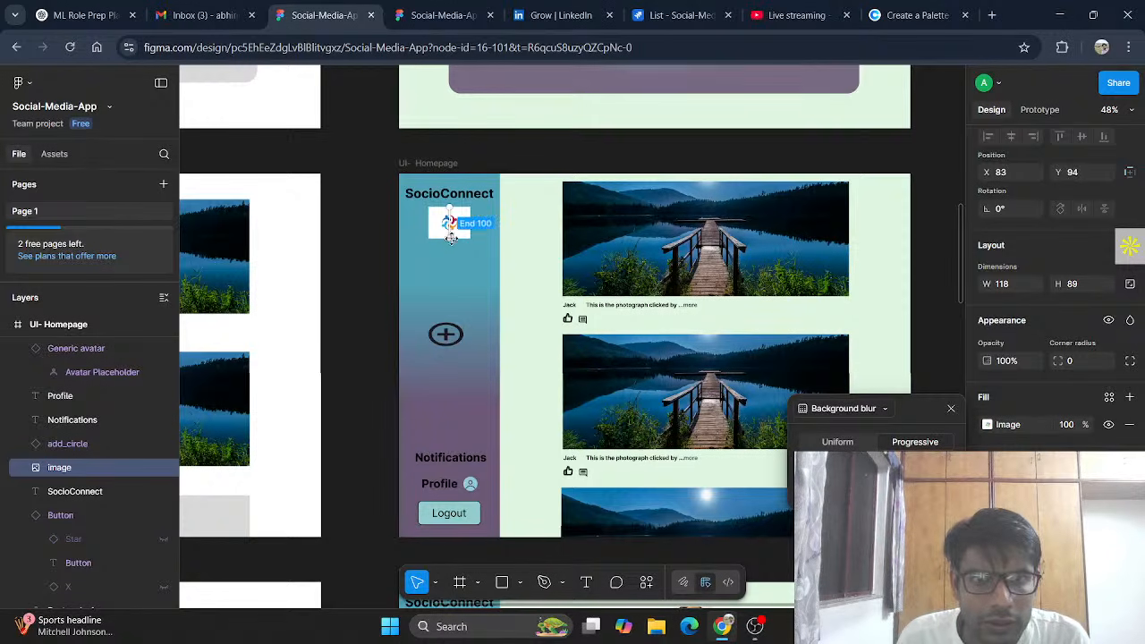
mouse_move(451, 237)
mouse_down()
mouse_move(430, 215)
mouse_move(451, 240)
mouse_up()
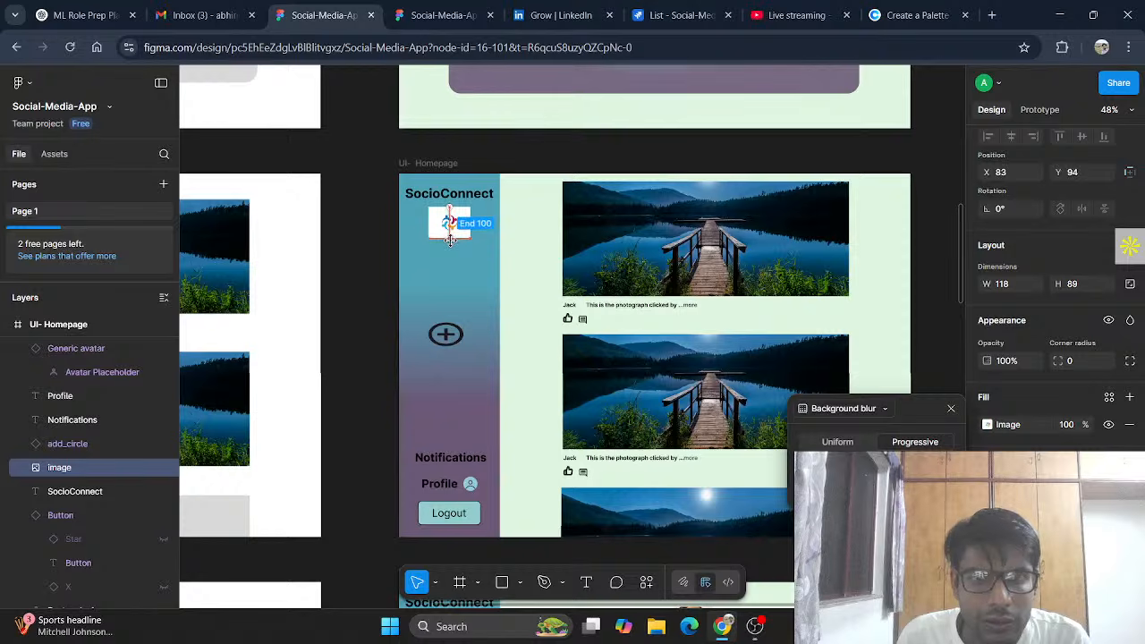
click(886, 409)
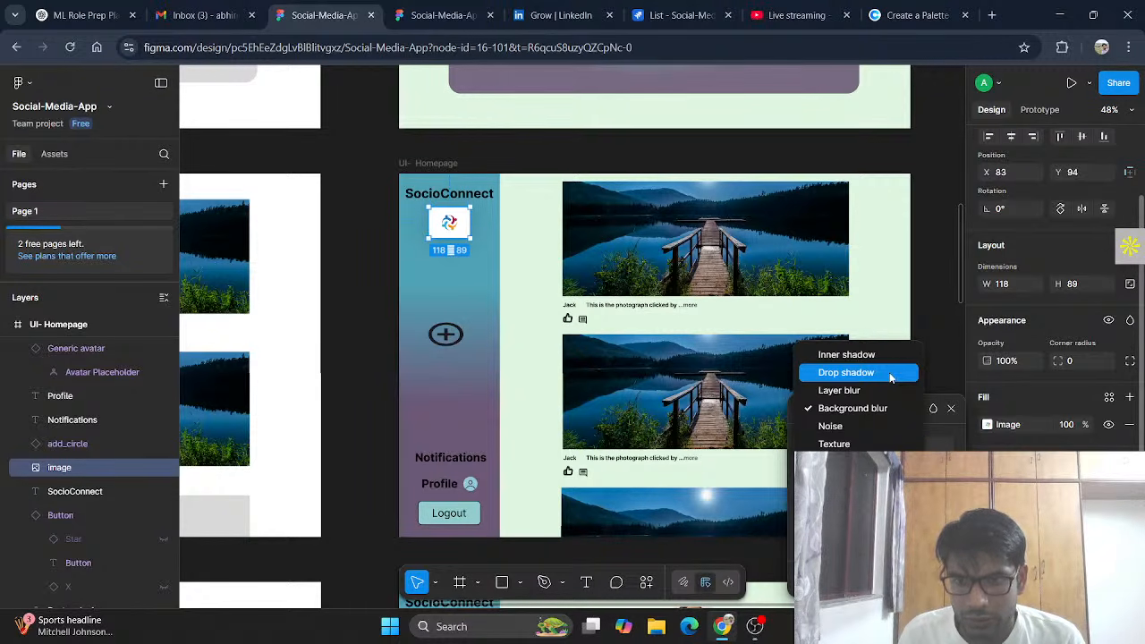
click(891, 372)
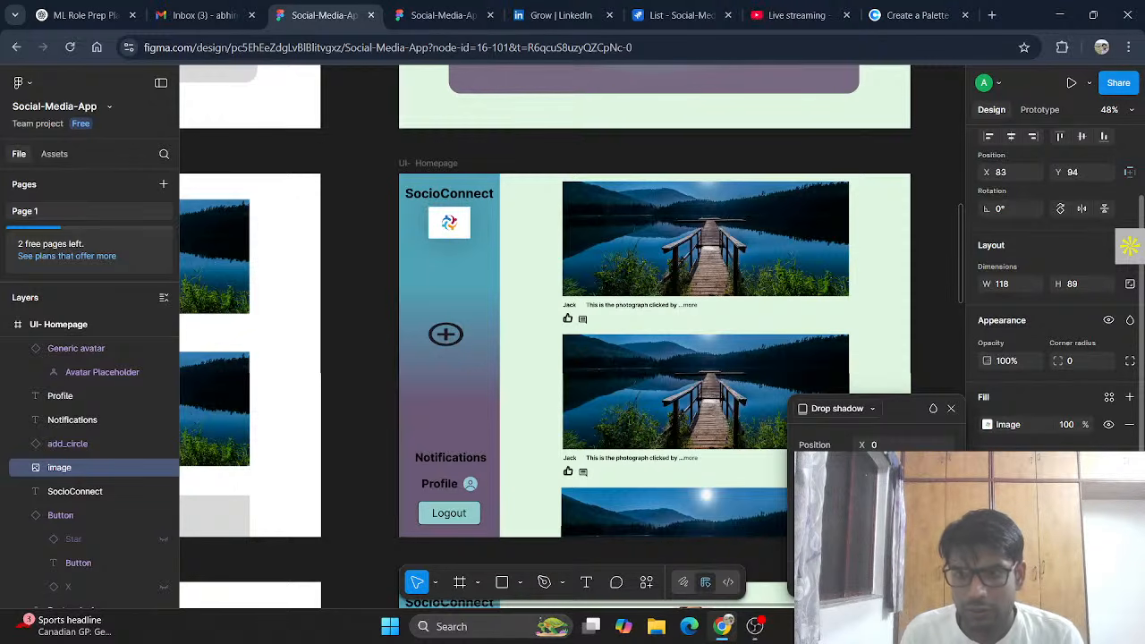
key(ctrl+z)
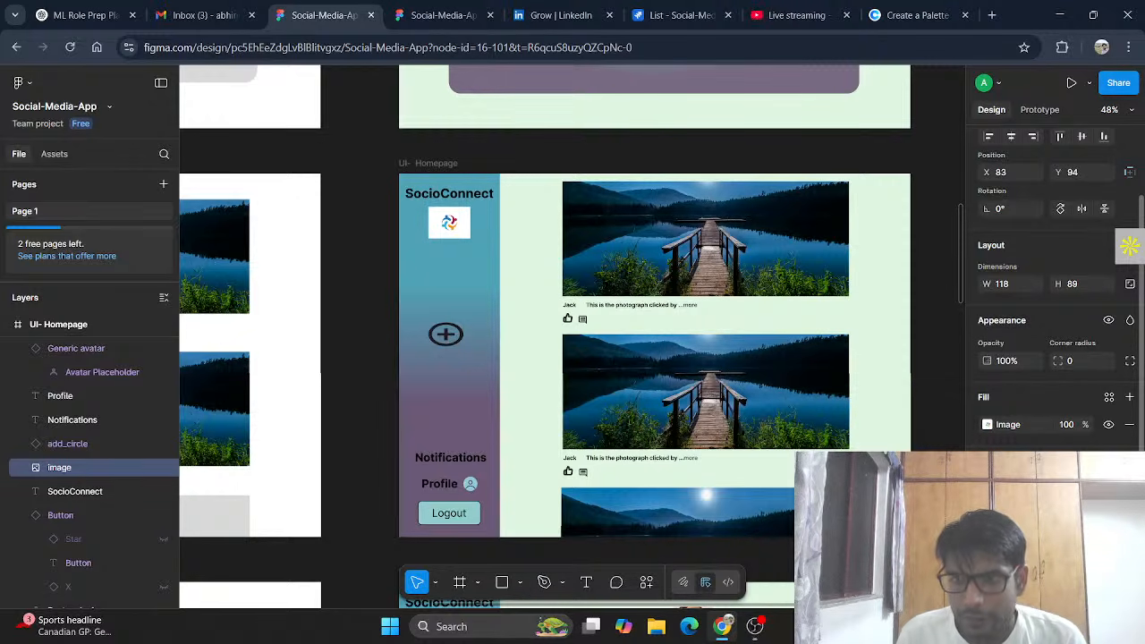
Step: Delete the profile frame's old sidebar background and sidebar items
click(356, 301)
scroll(572, 313, up, 5)
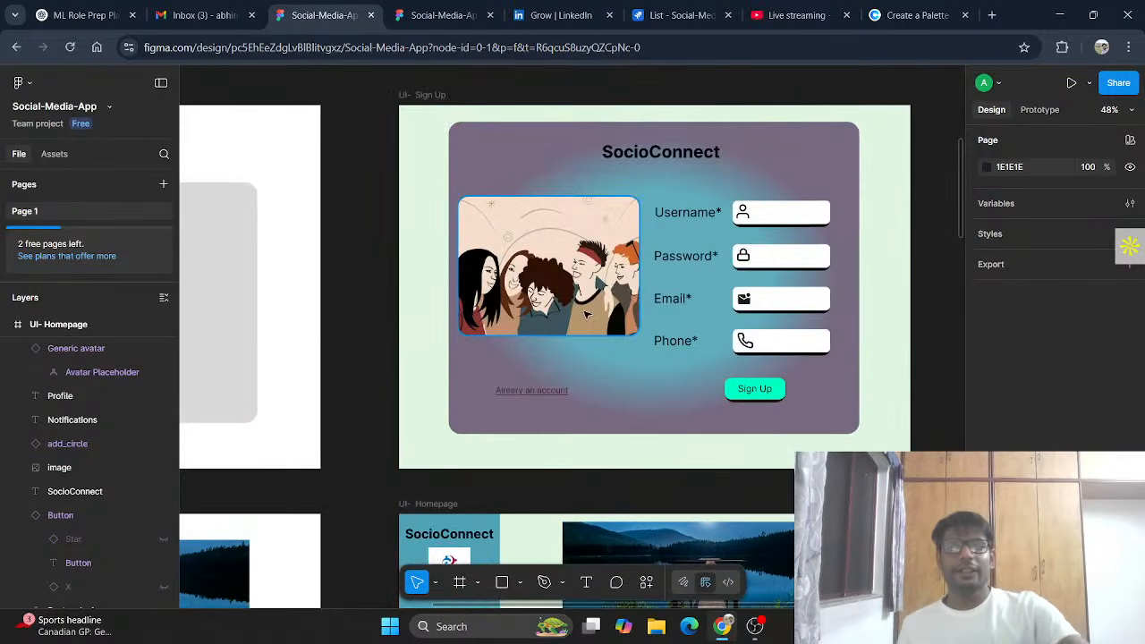
scroll(587, 314, down, 10)
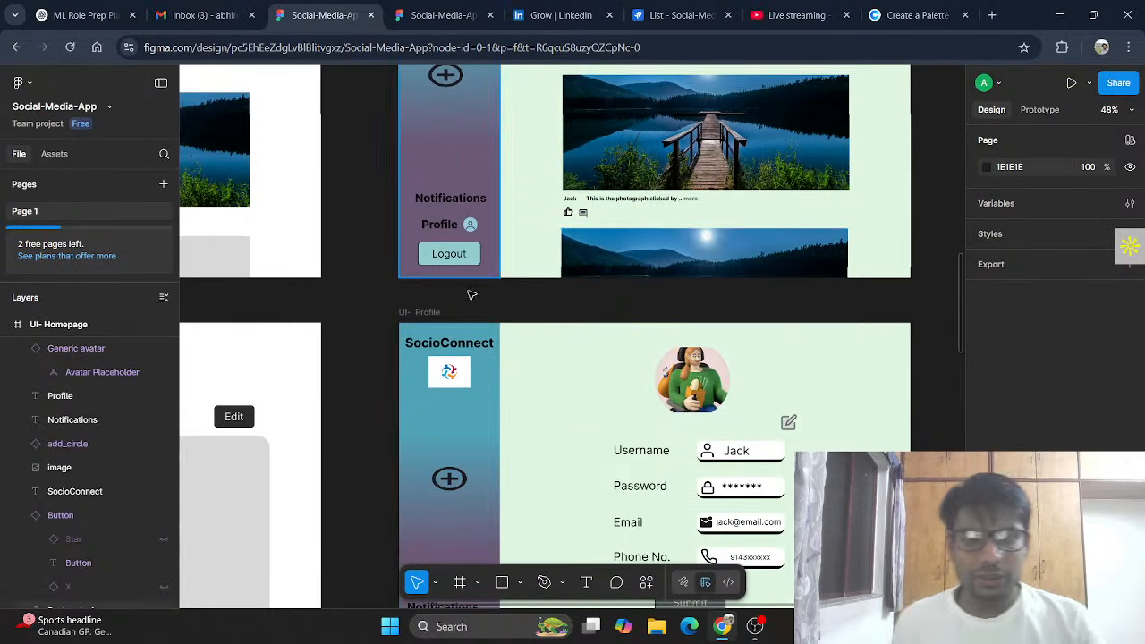
scroll(484, 313, up, 5)
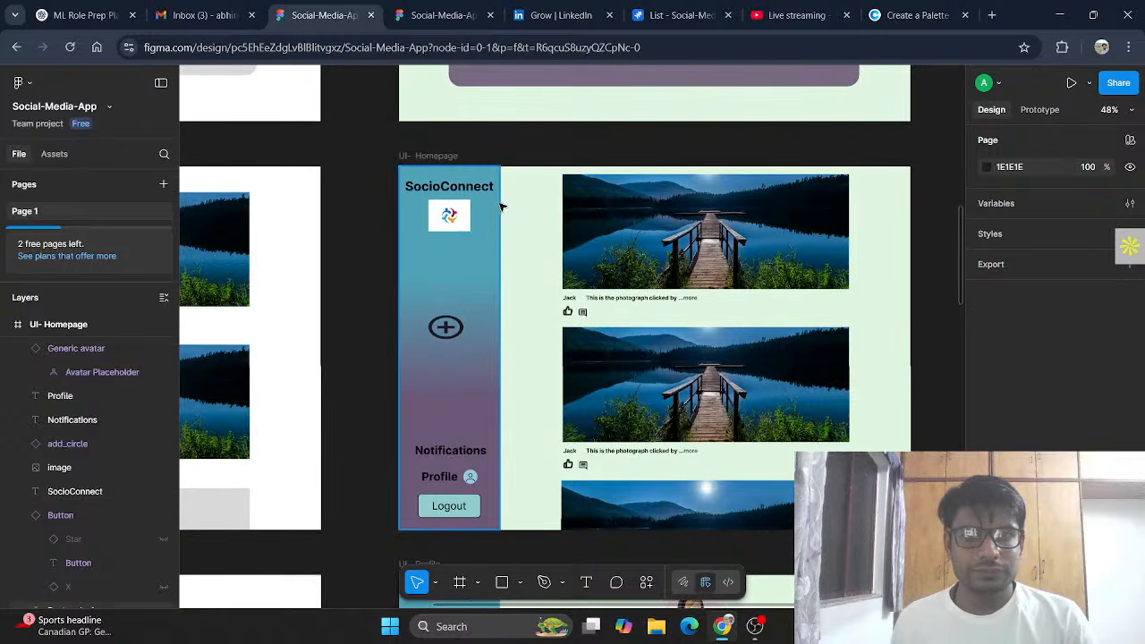
click(484, 225)
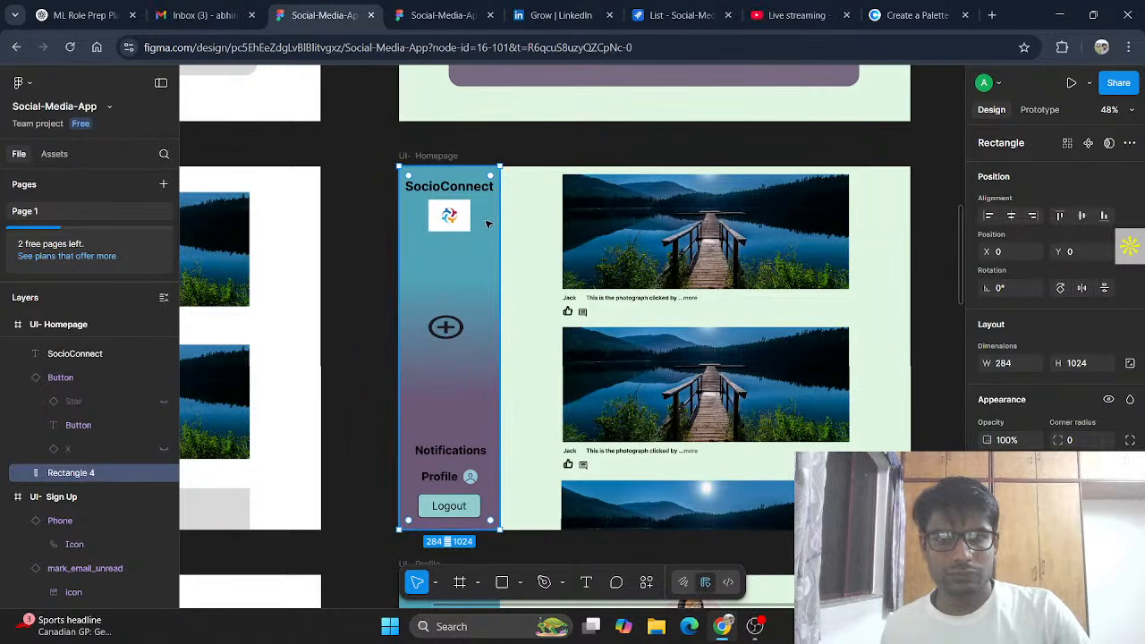
scroll(488, 225, down, 5)
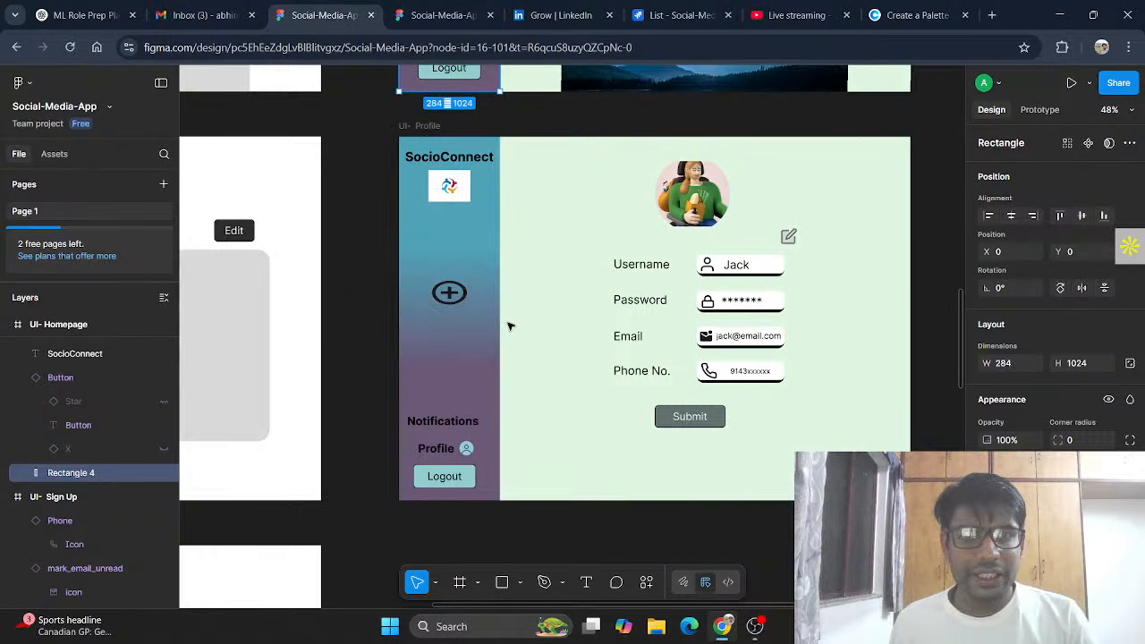
scroll(505, 322, up, 3)
scroll(506, 322, down, 3)
click(499, 318)
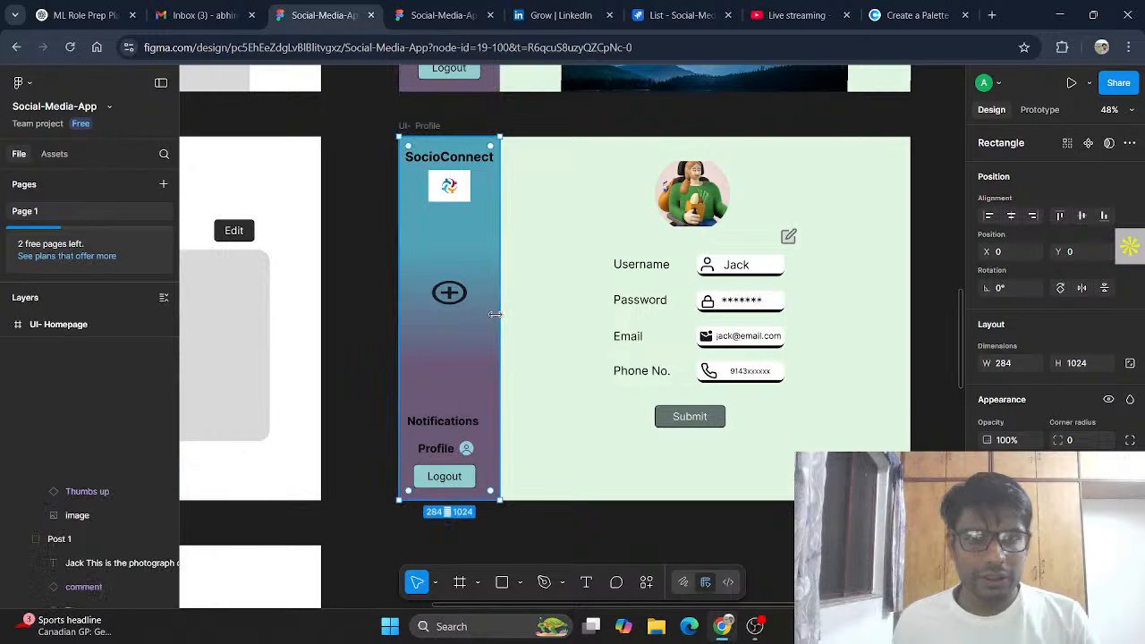
key(Delete)
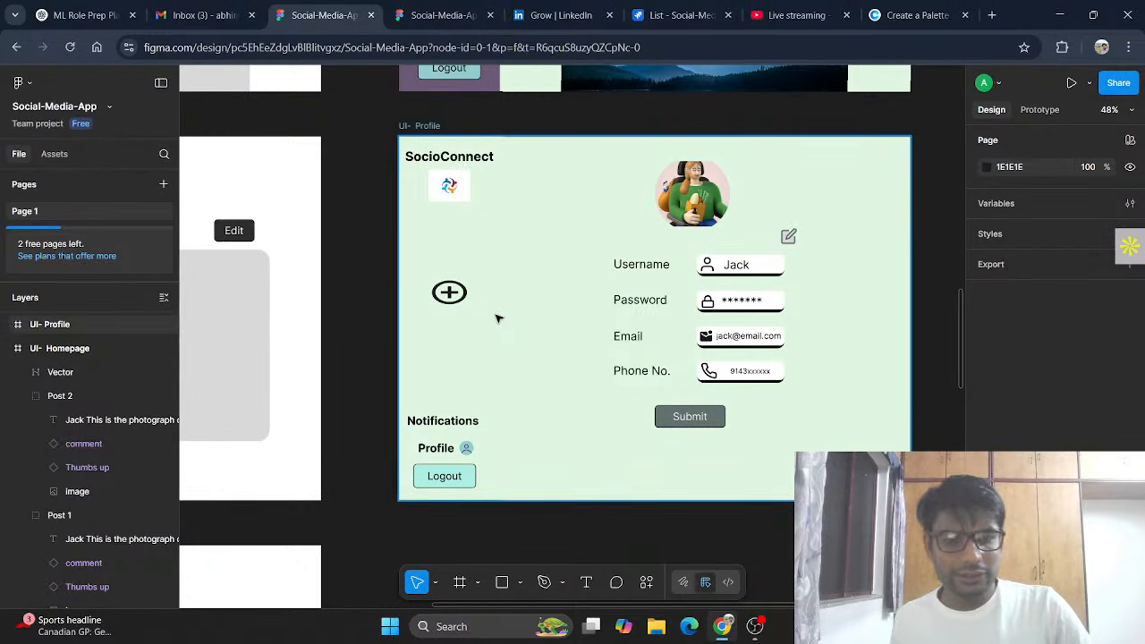
click(407, 151)
drag(405, 143, 483, 493)
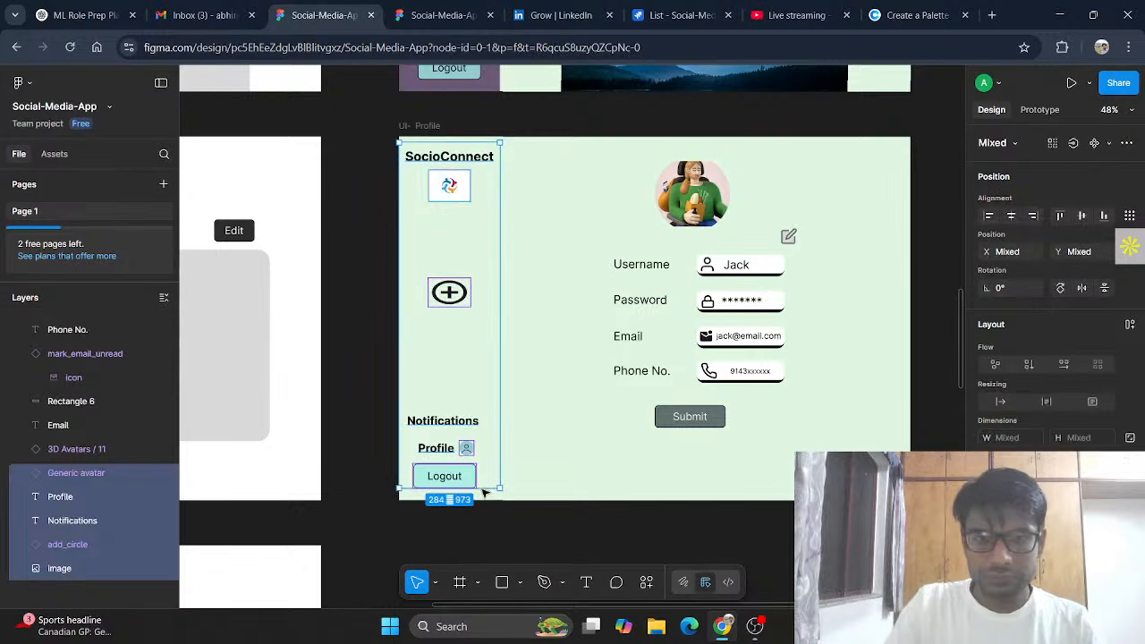
key(Delete)
Step: Paste the homepage sidebar items and gradient rectangle into the UI- Profile frame
scroll(484, 493, up, 5)
click(485, 458)
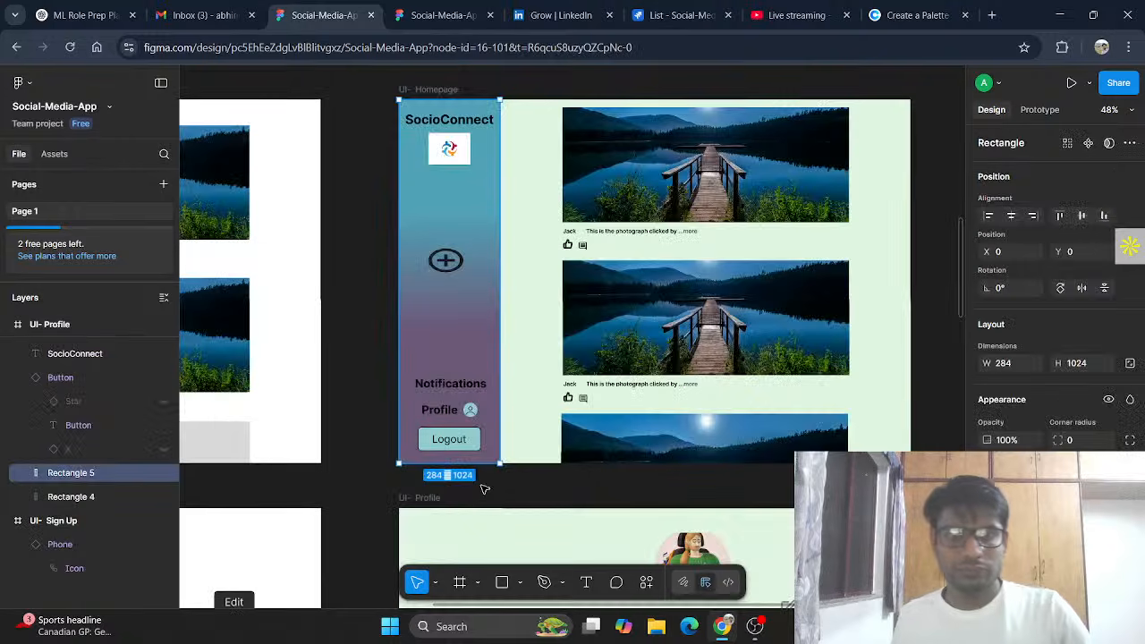
scroll(506, 481, down, 1)
scroll(542, 453, up, 6)
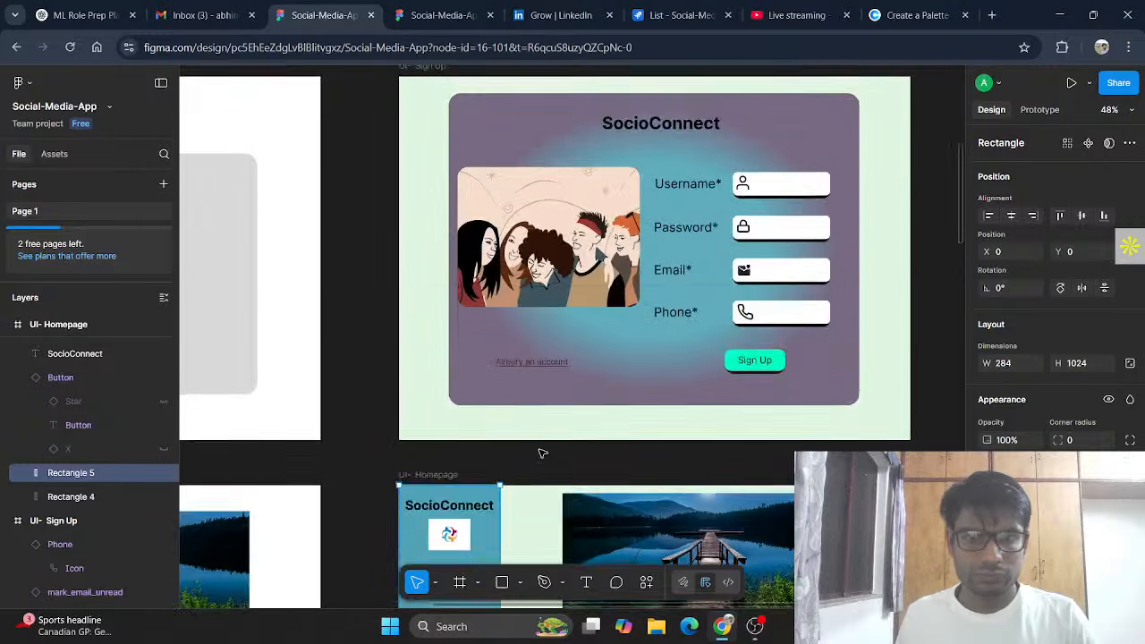
scroll(546, 449, down, 2)
scroll(546, 449, down, 5)
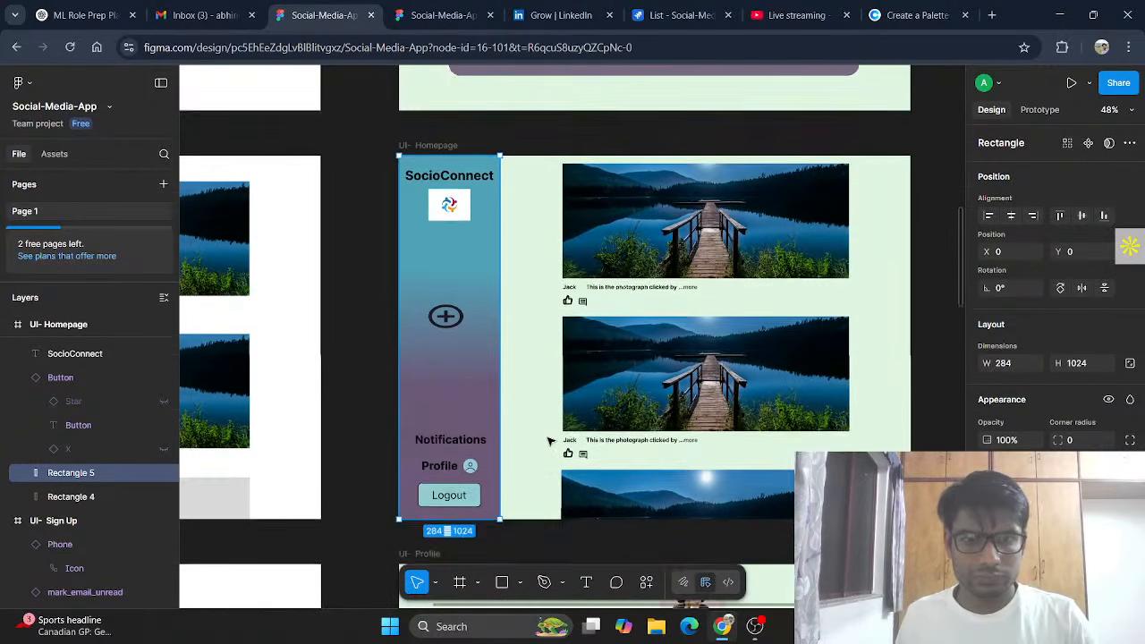
key(Escape)
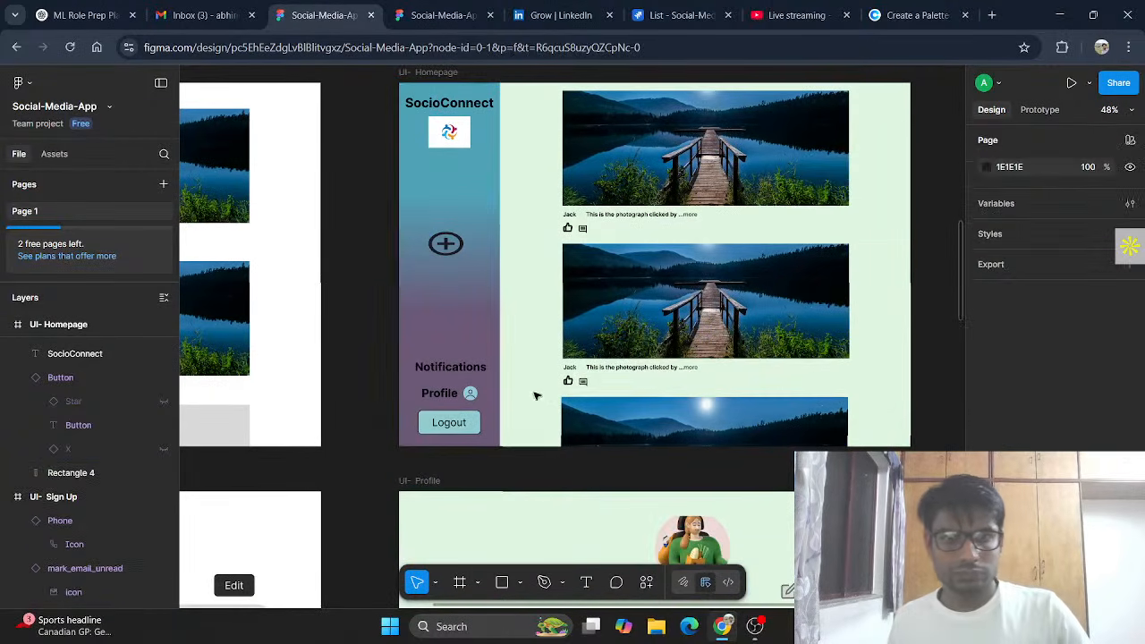
click(428, 481)
scroll(563, 468, down, 1)
scroll(563, 468, down, 7)
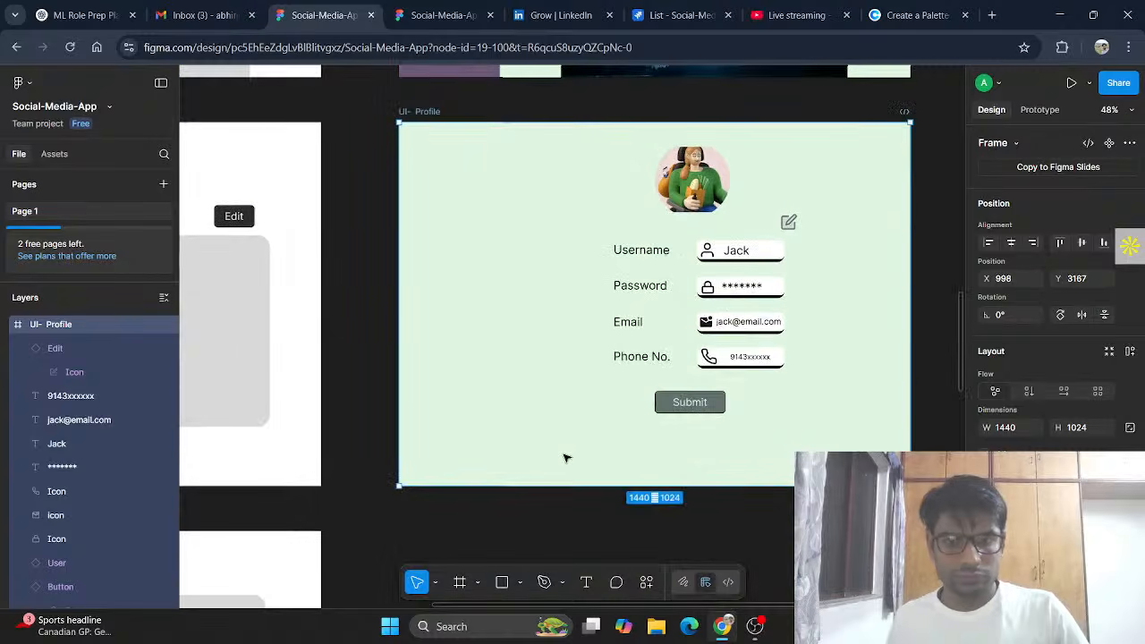
key(ctrl+v)
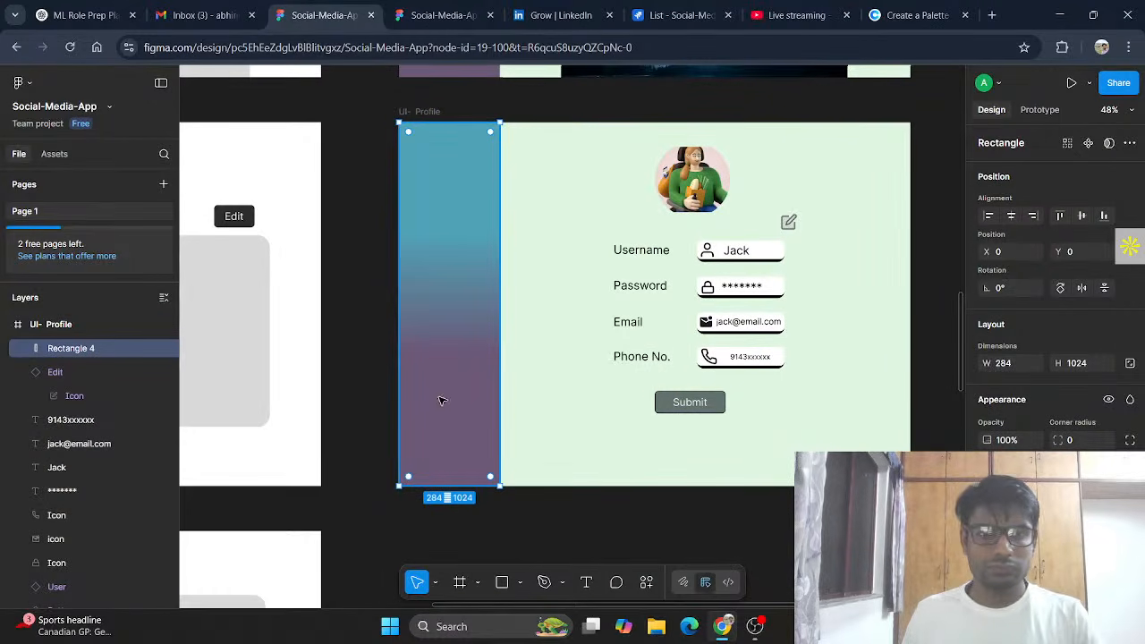
key(ctrl+z)
key(Escape)
key(ctrl+v)
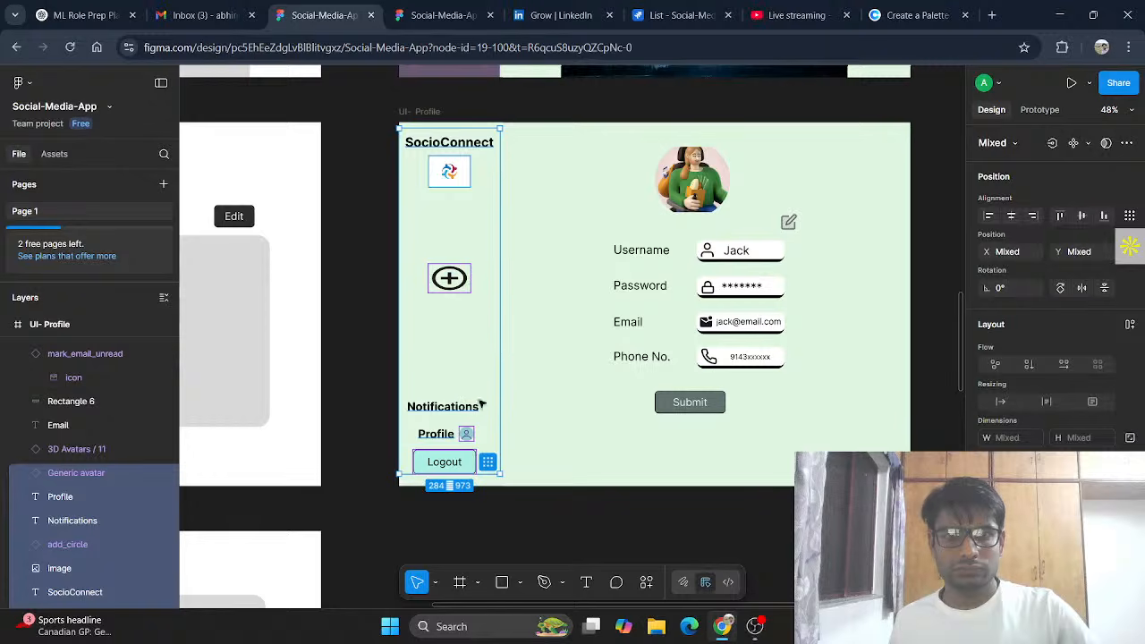
click(524, 406)
click(428, 113)
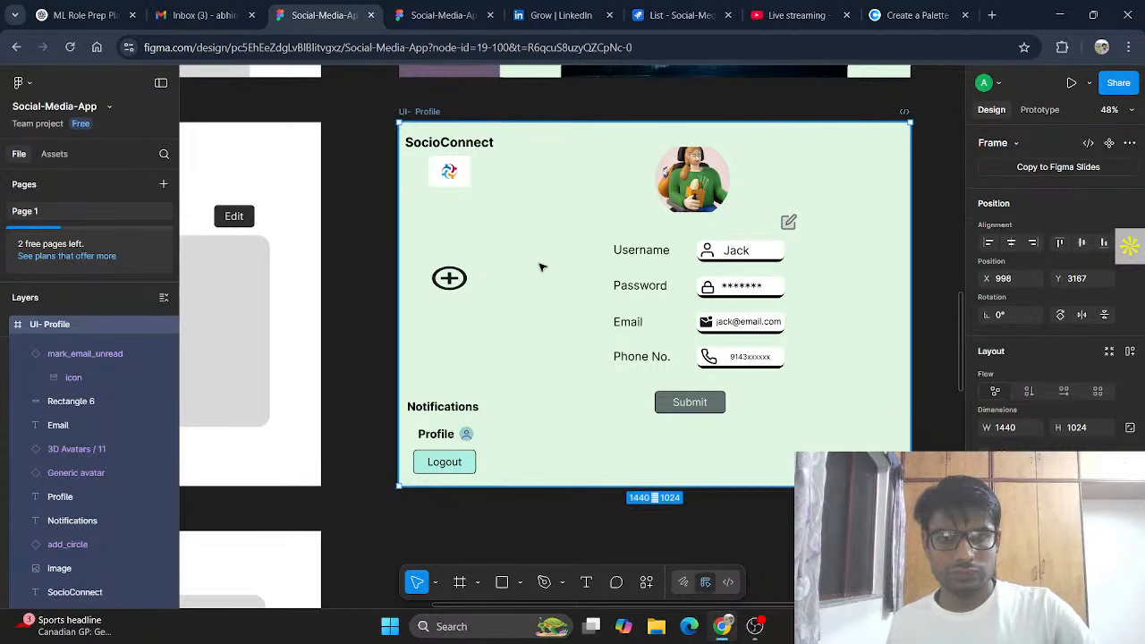
key(ctrl+v)
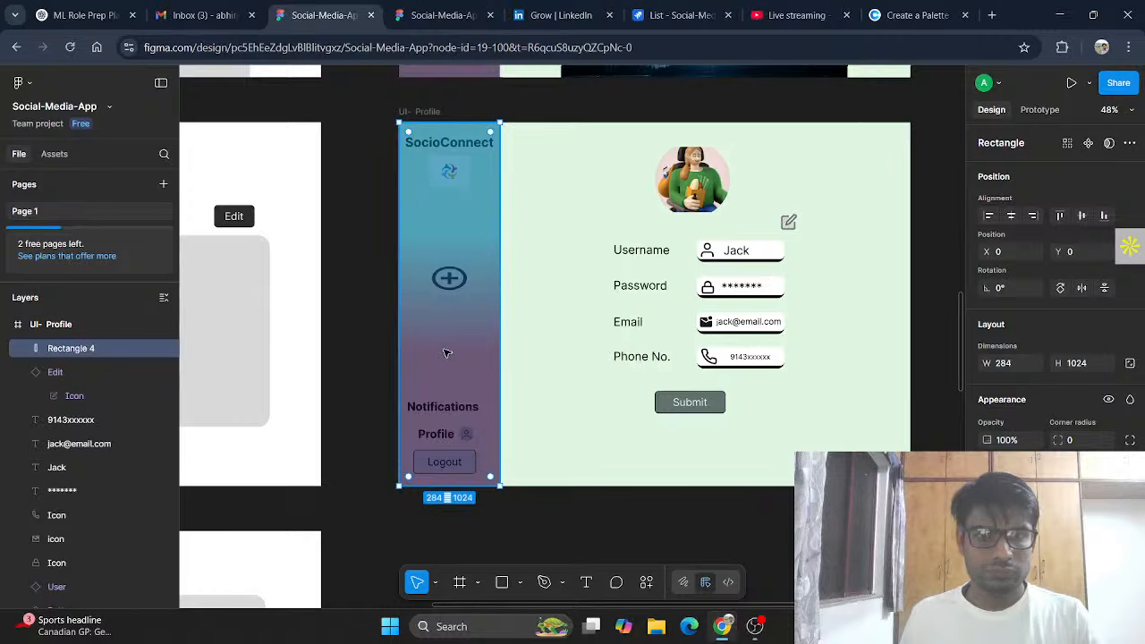
Step: Send the gradient rectangle to the back of the profile sidebar, then undo some tweaks
right_click(448, 354)
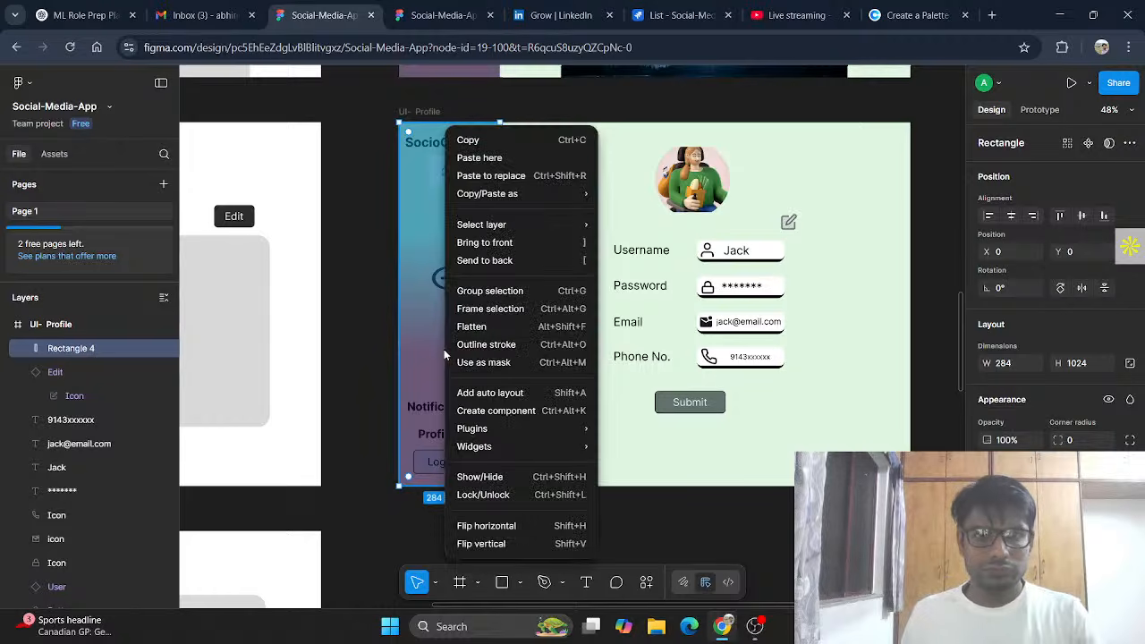
click(527, 264)
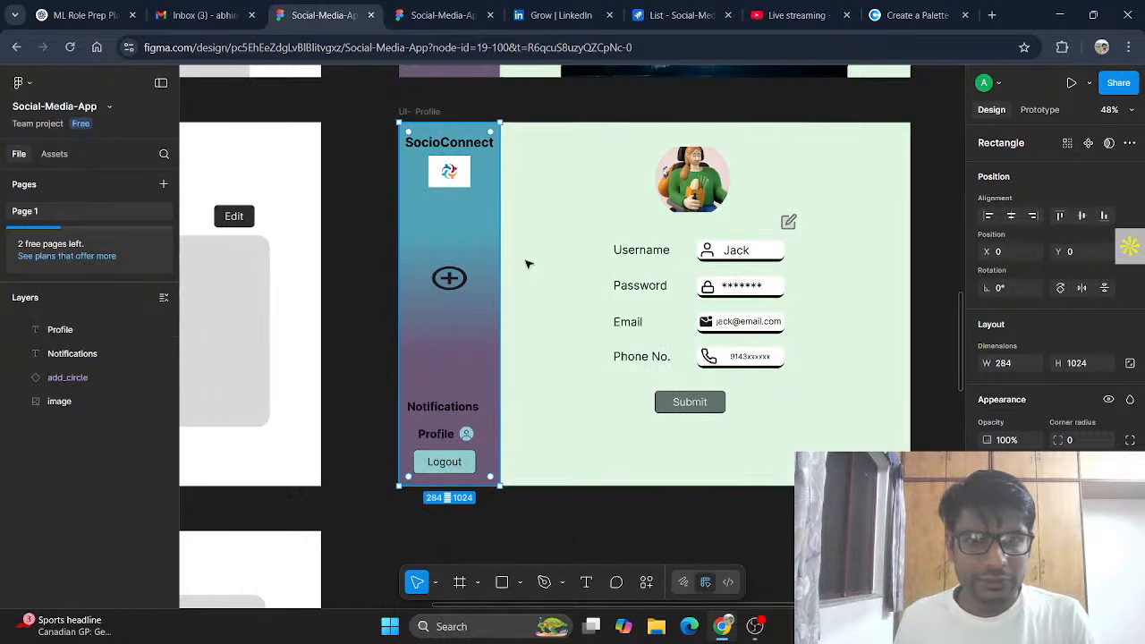
click(613, 515)
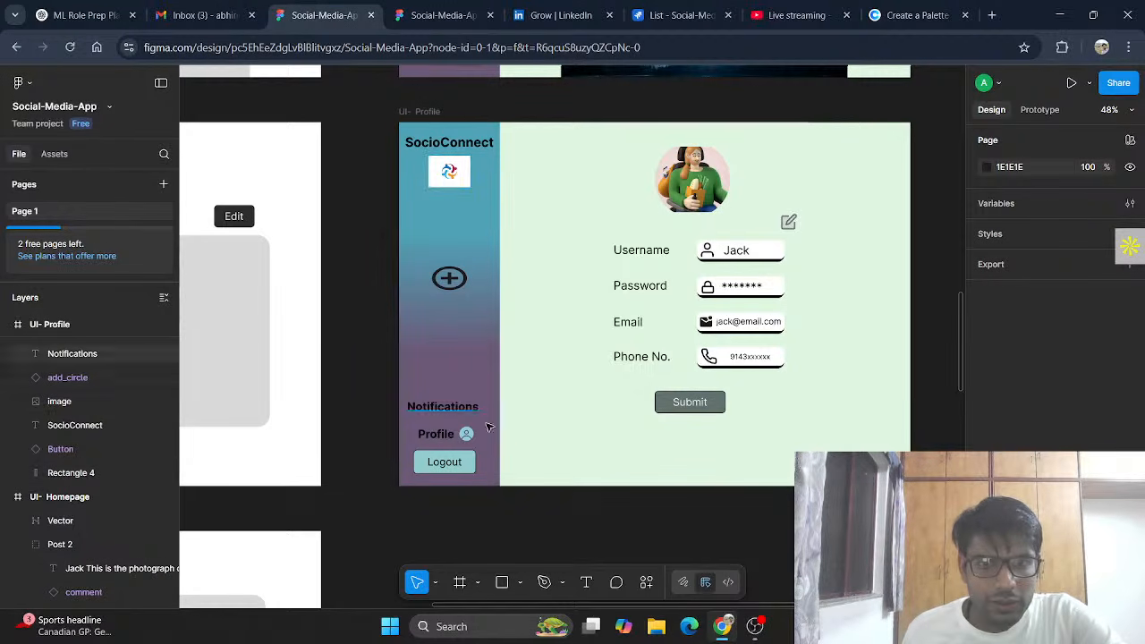
drag(462, 410, 464, 409)
click(439, 436)
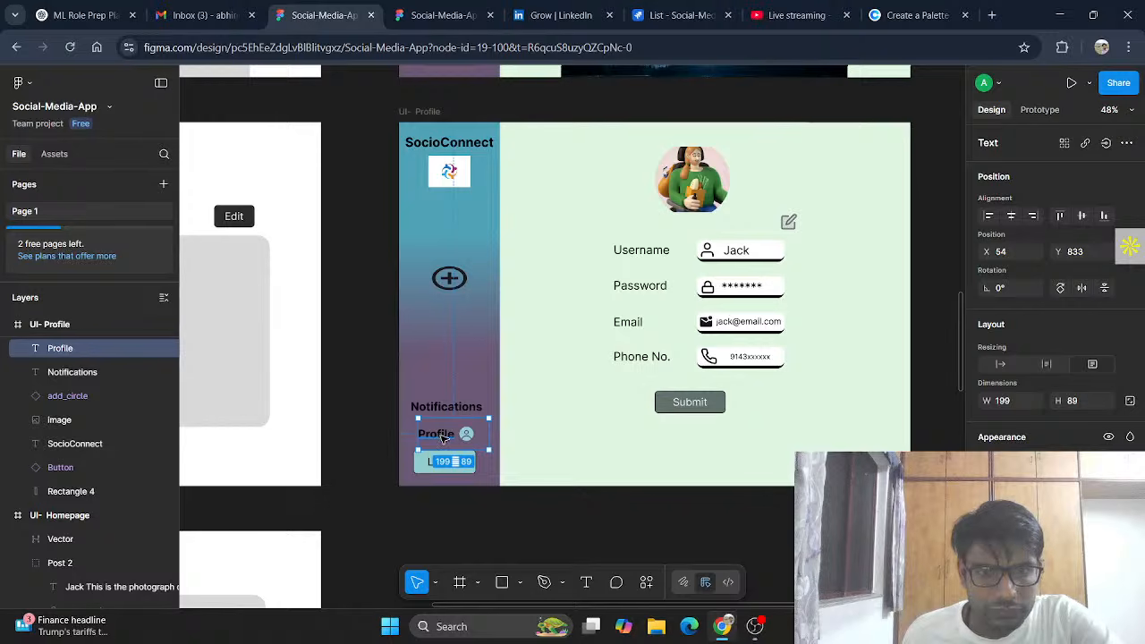
key(ctrl+z)
key(ctrl+z)
key(ctrl+z)
key(ctrl+z)
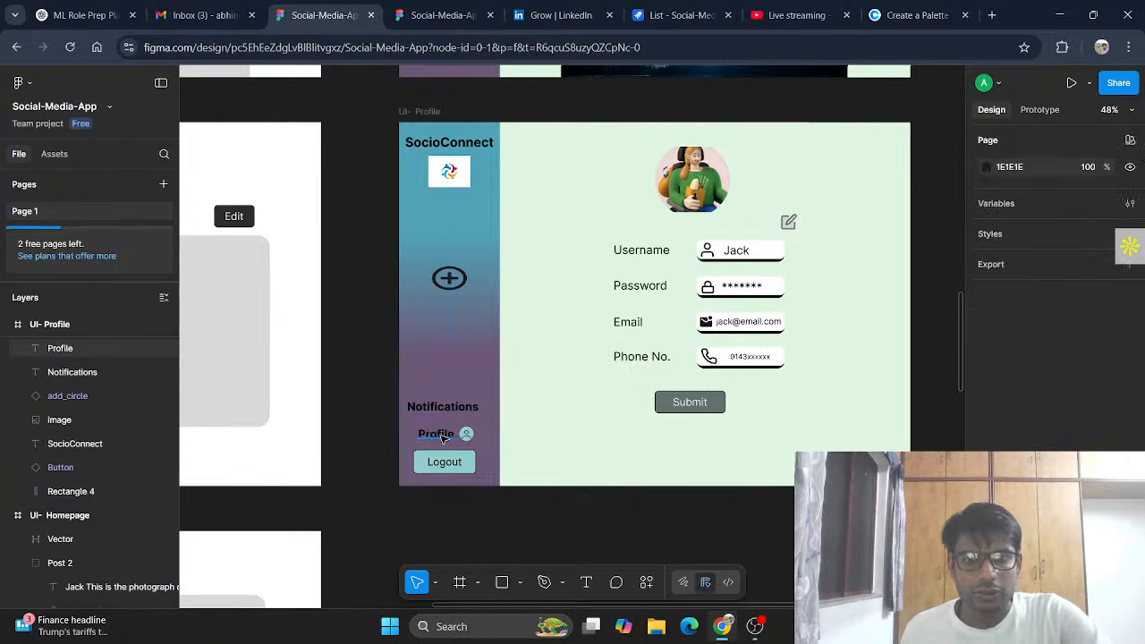
key(ctrl+z)
key(ctrl+z)
key(ctrl+z)
key(ctrl+z)
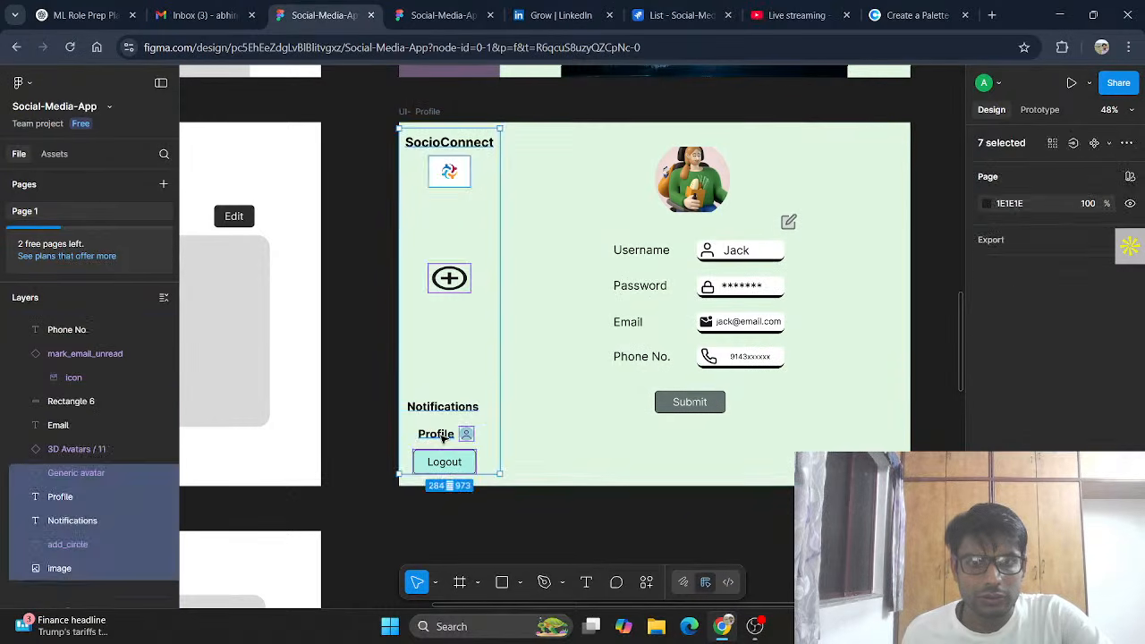
key(ctrl+shift+z)
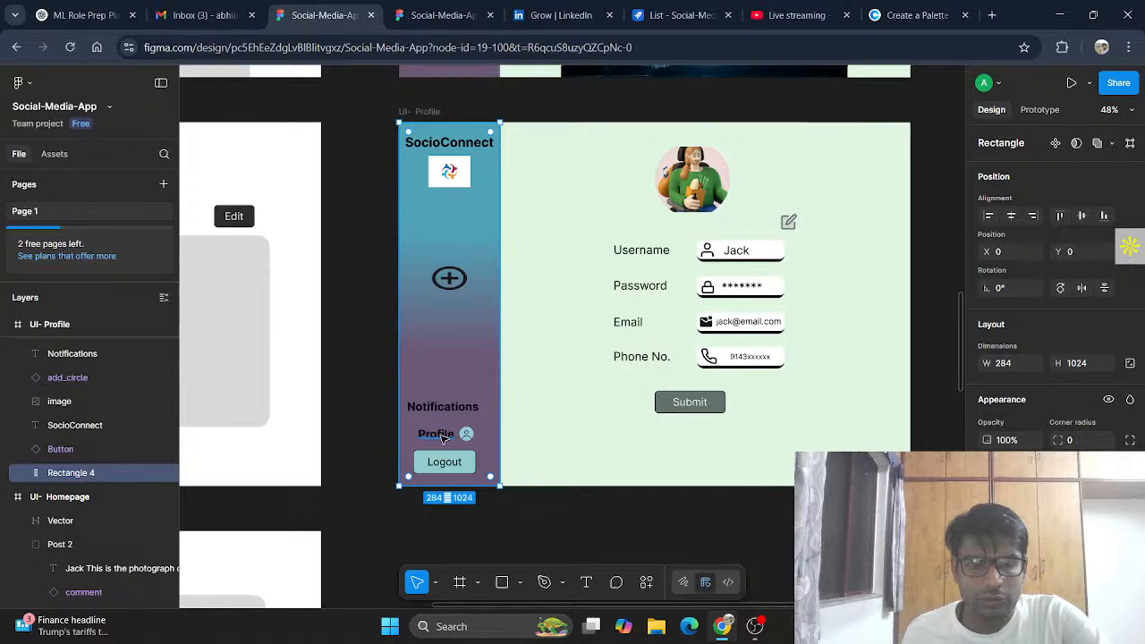
Step: Re-paste the gradient strip behind the profile sidebar items, then select the homepage sidebar elements
scroll(484, 405, up, 2)
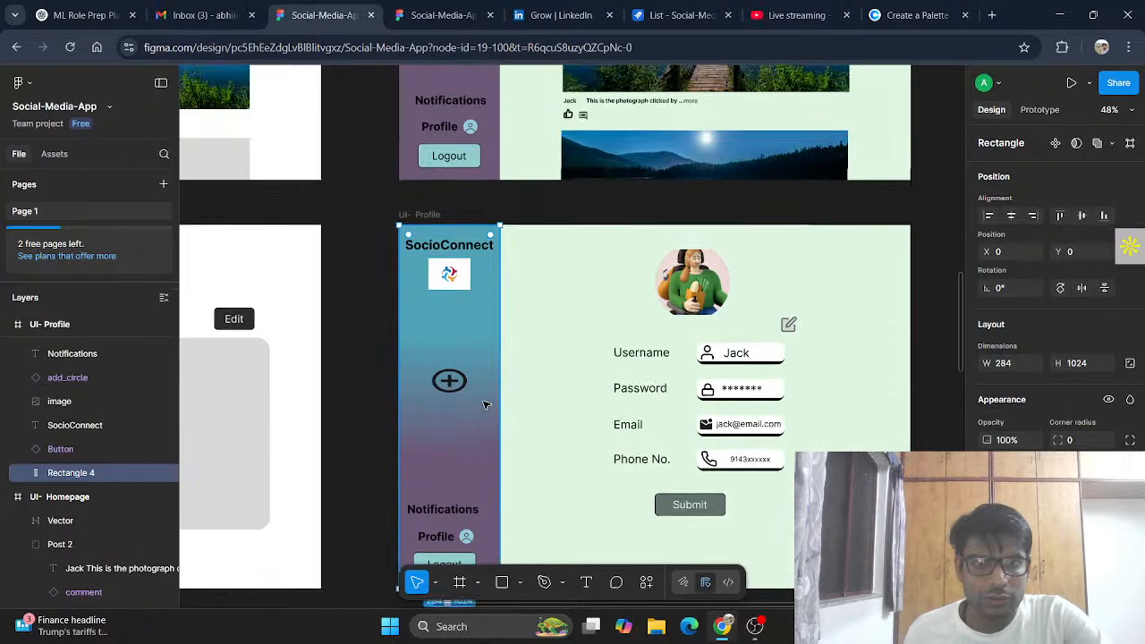
scroll(484, 405, down, 1)
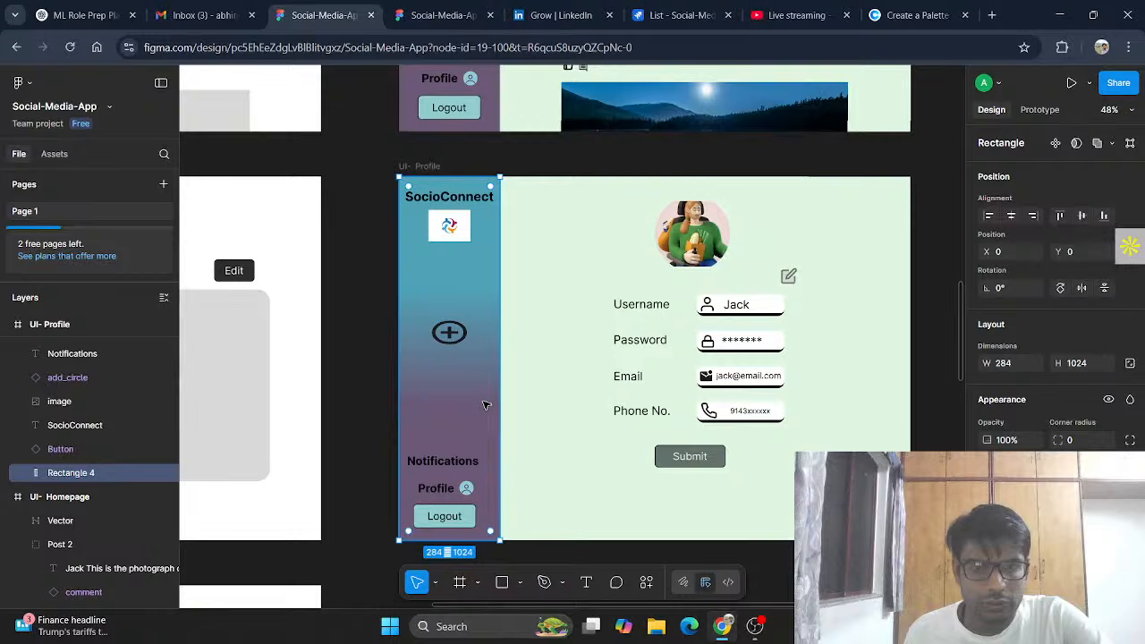
scroll(484, 406, up, 1)
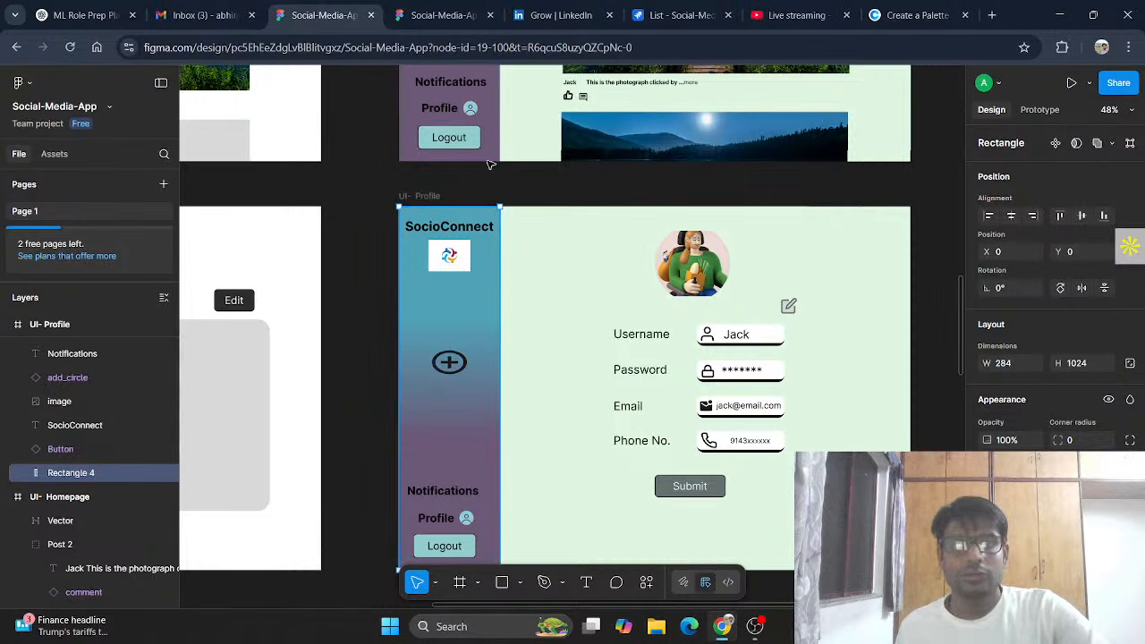
key(Delete)
click(507, 357)
key(ctrl+v)
key([)
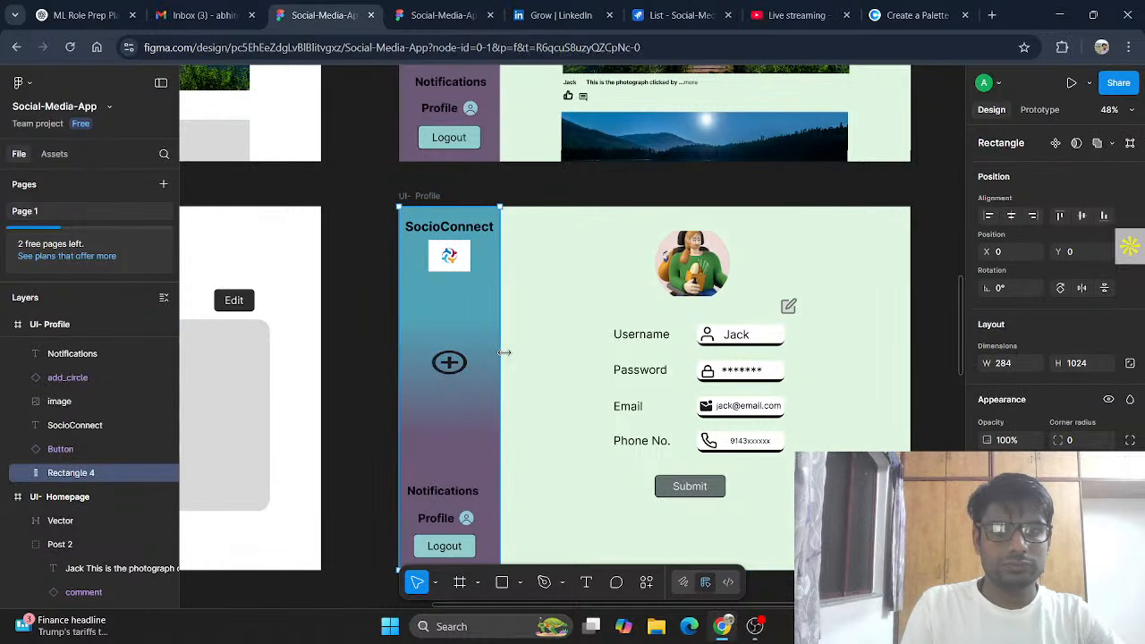
click(506, 357)
scroll(466, 273, up, 5)
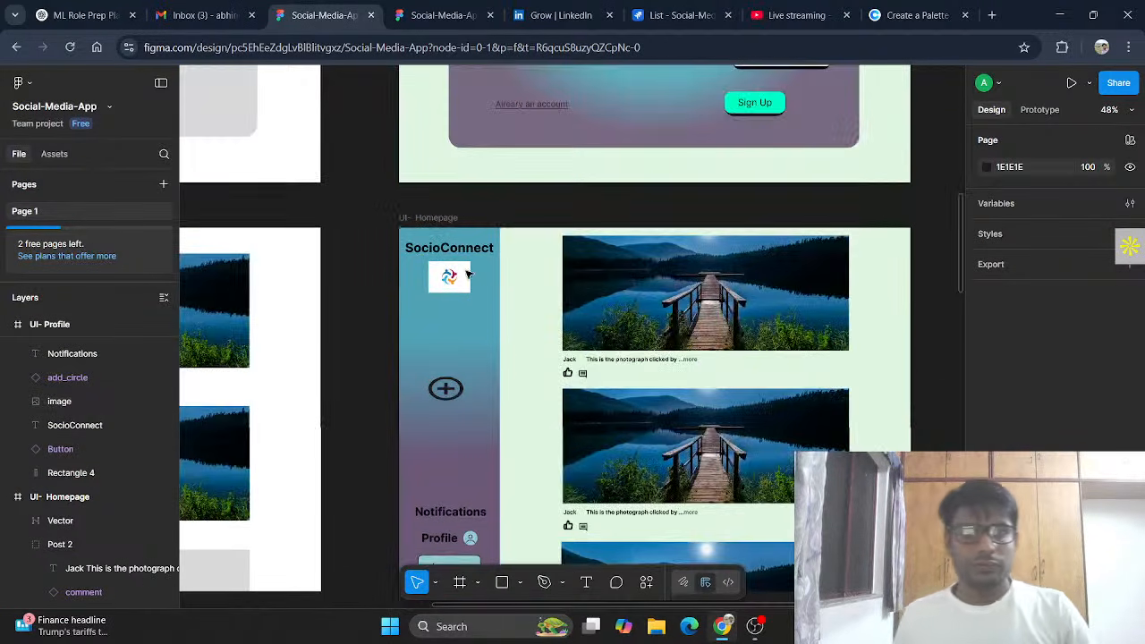
drag(408, 235, 488, 580)
scroll(475, 538, down, 1)
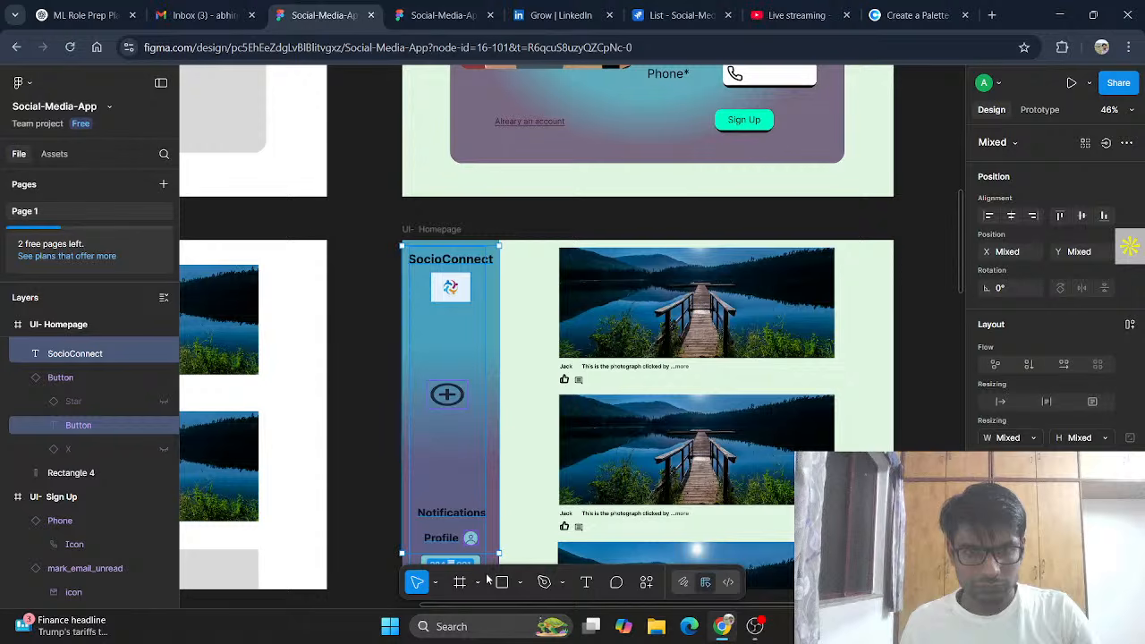
Step: Paste another copy of the homepage sidebar items into the profile page's sidebar
scroll(506, 426, down, 2)
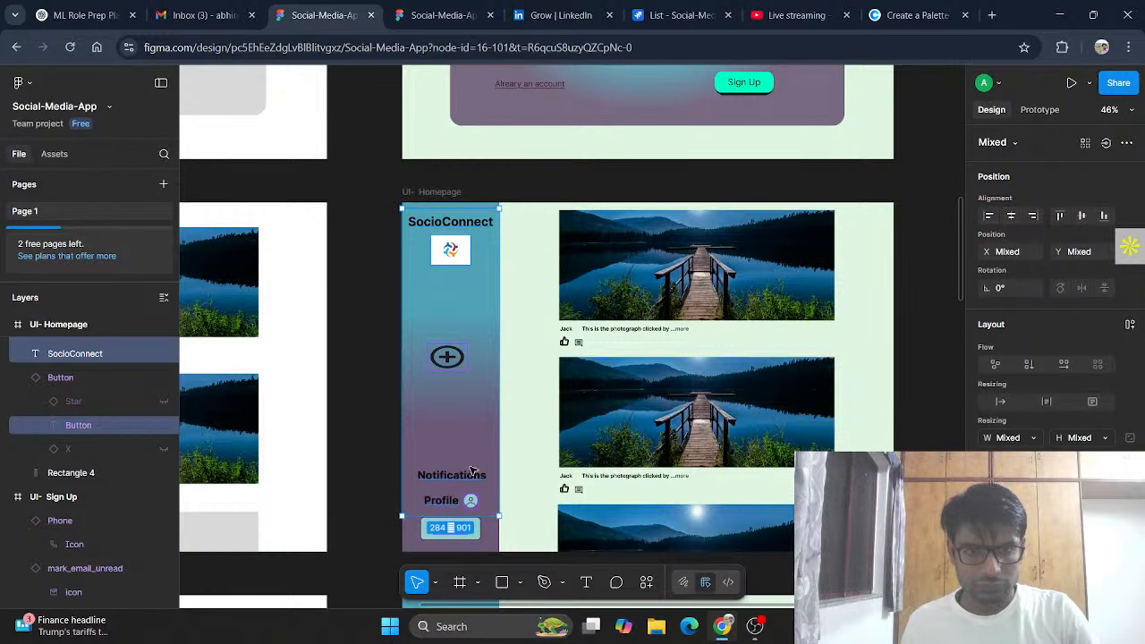
scroll(499, 465, down, 6)
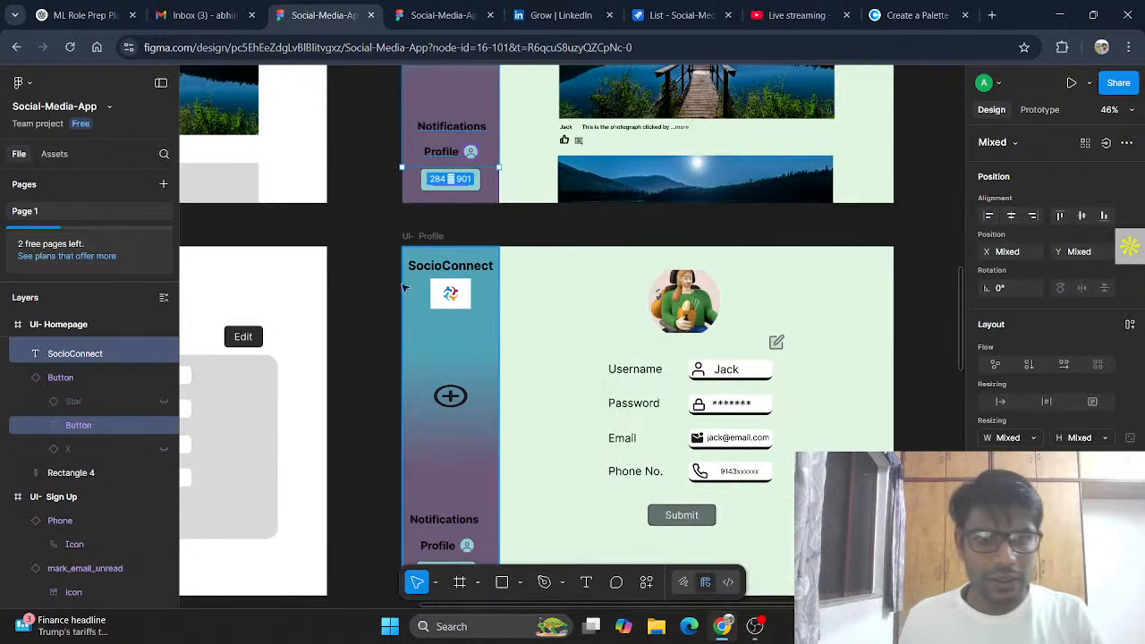
drag(422, 273, 452, 360)
key(ctrl+z)
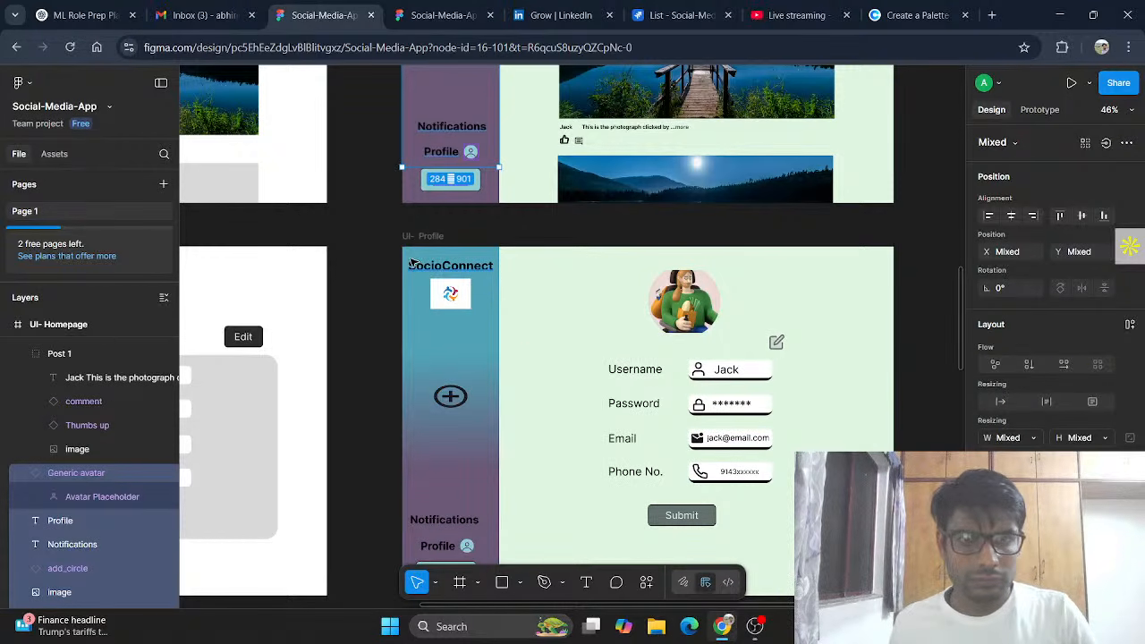
drag(412, 265, 482, 559)
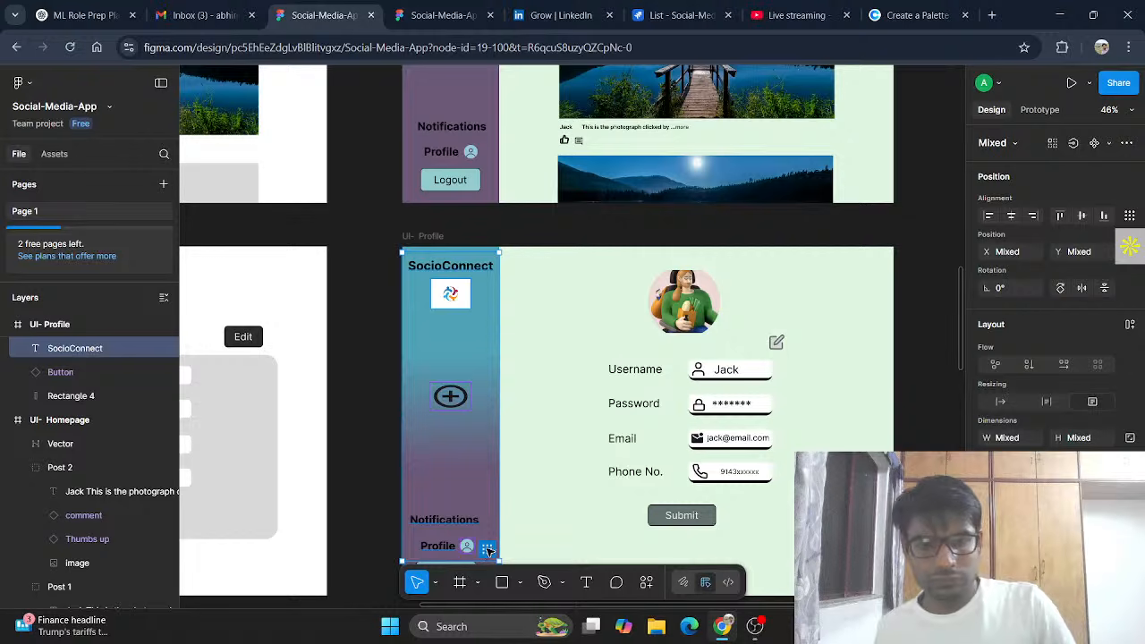
key(ctrl+v)
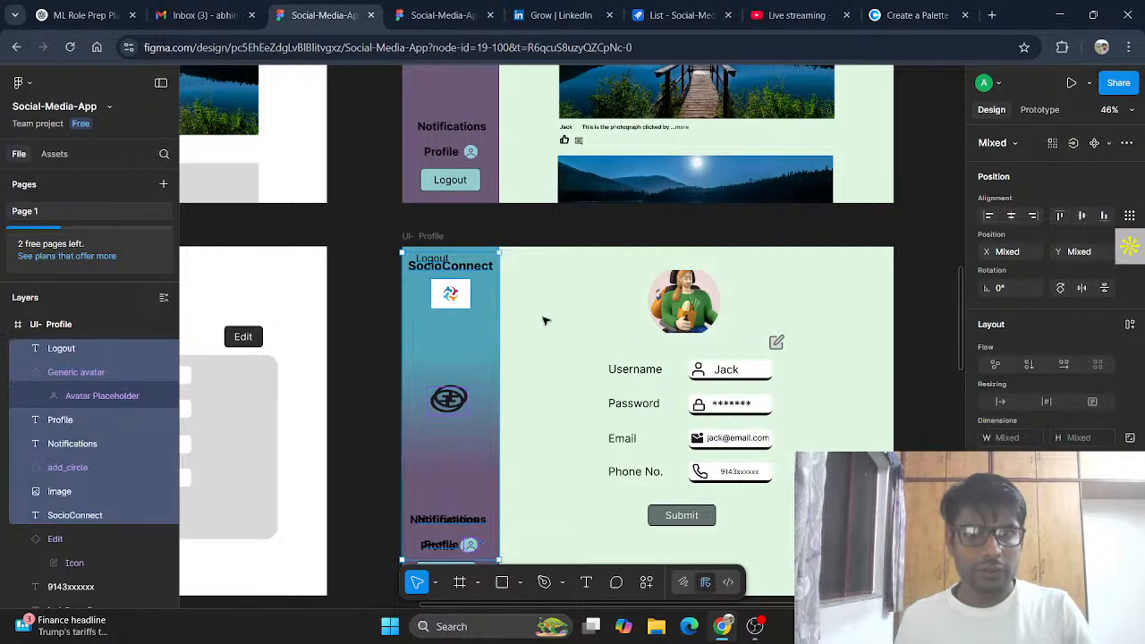
key(Escape)
Step: Delete the stray Logout text that landed above the SocioConnect title
click(436, 259)
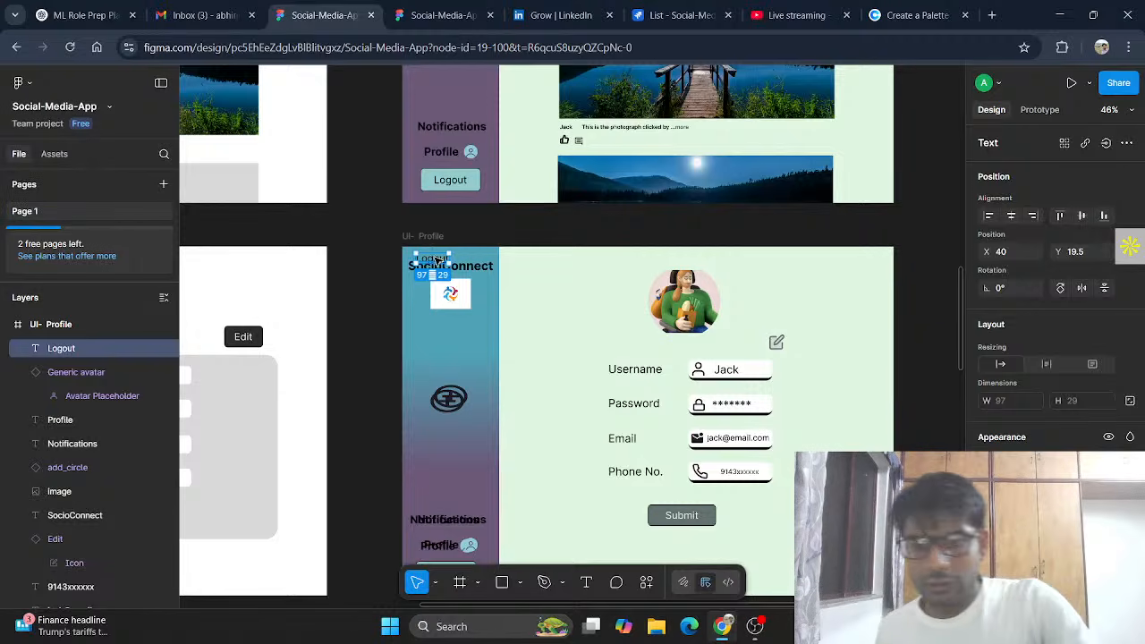
key(Delete)
scroll(420, 143, up, 5)
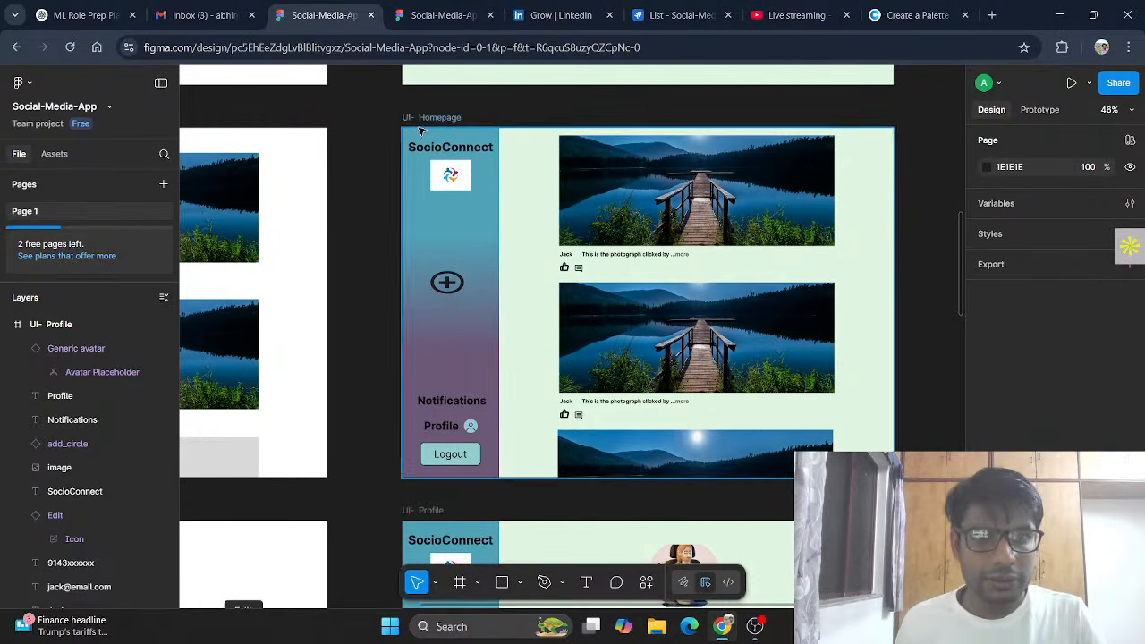
click(428, 143)
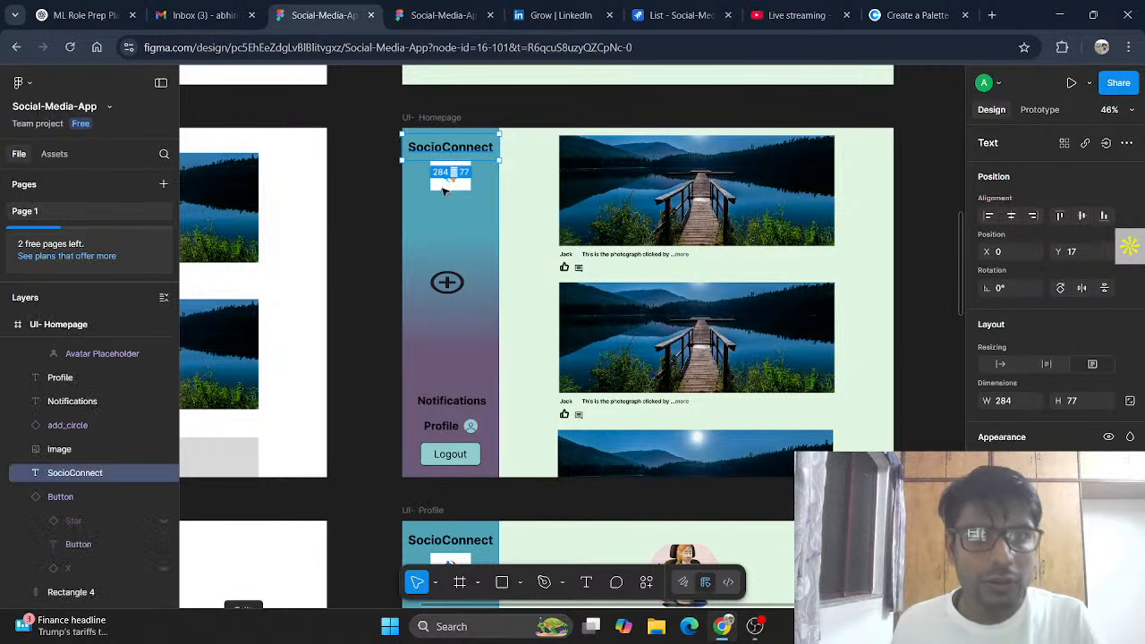
scroll(542, 470, down, 4)
scroll(522, 448, down, 1)
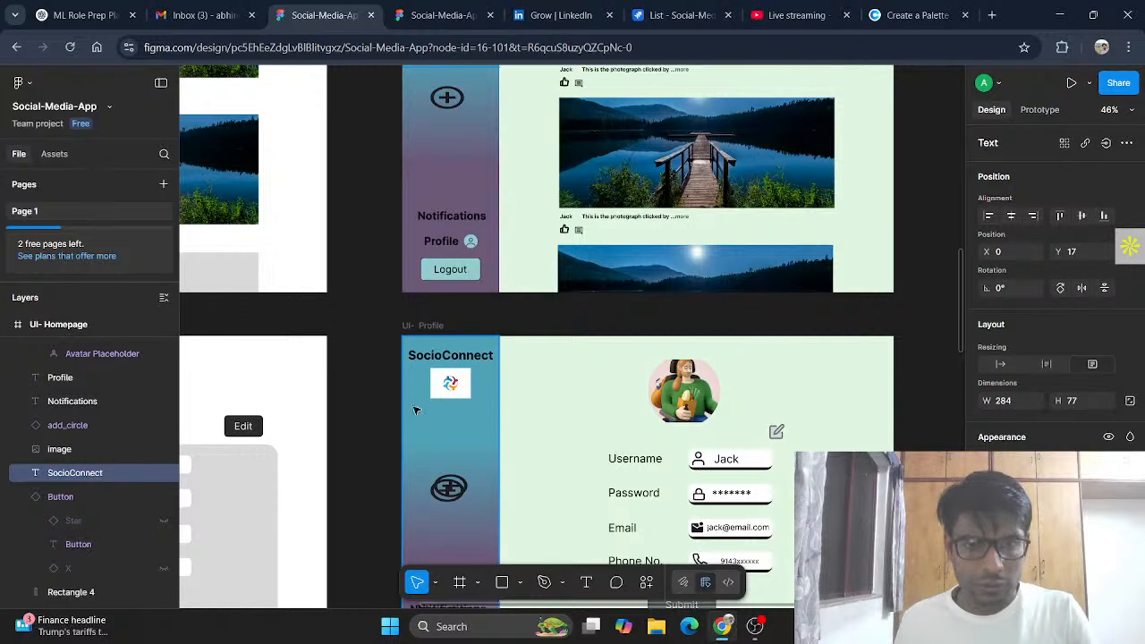
click(469, 458)
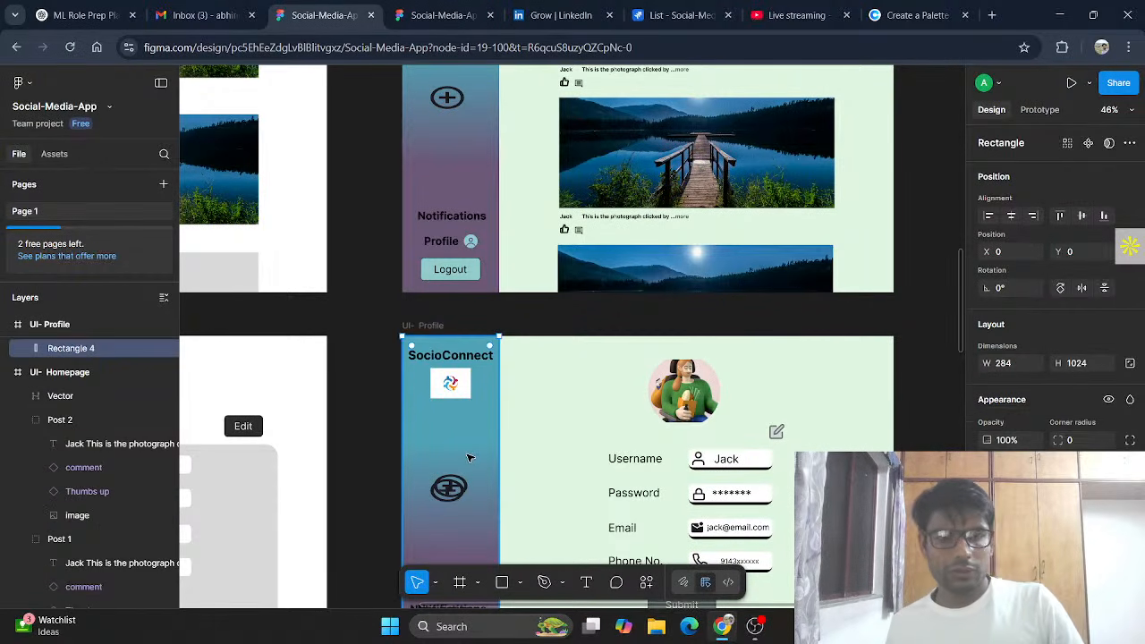
key(ctrl+z)
key(Escape)
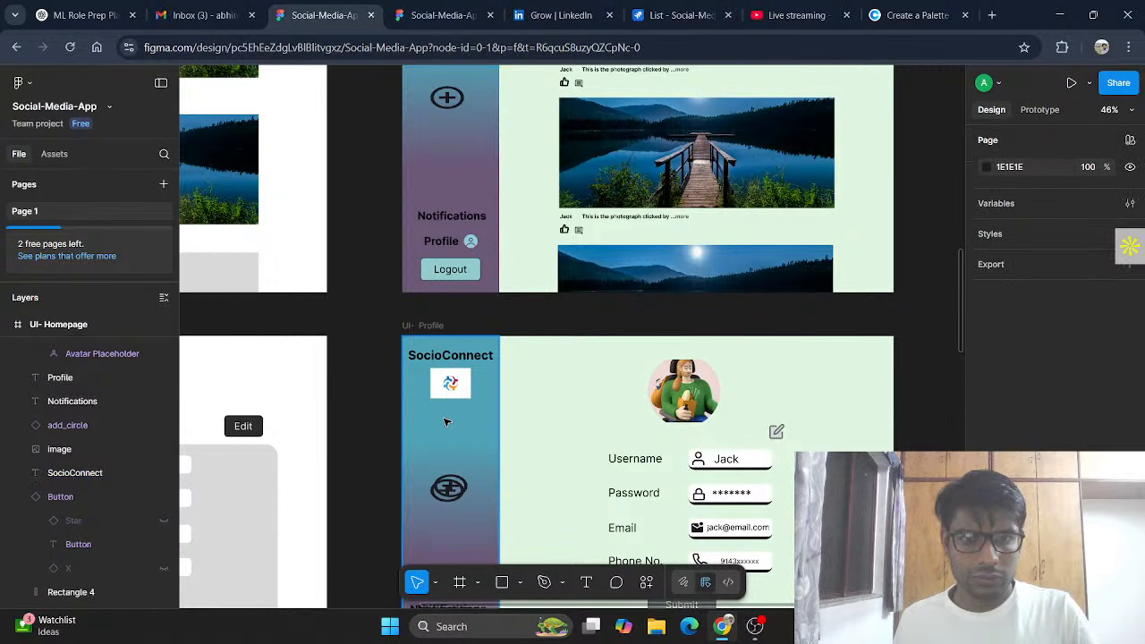
Step: Delete the add icon from the profile sidebar, then restore it and select the UI- Profile frame
click(456, 479)
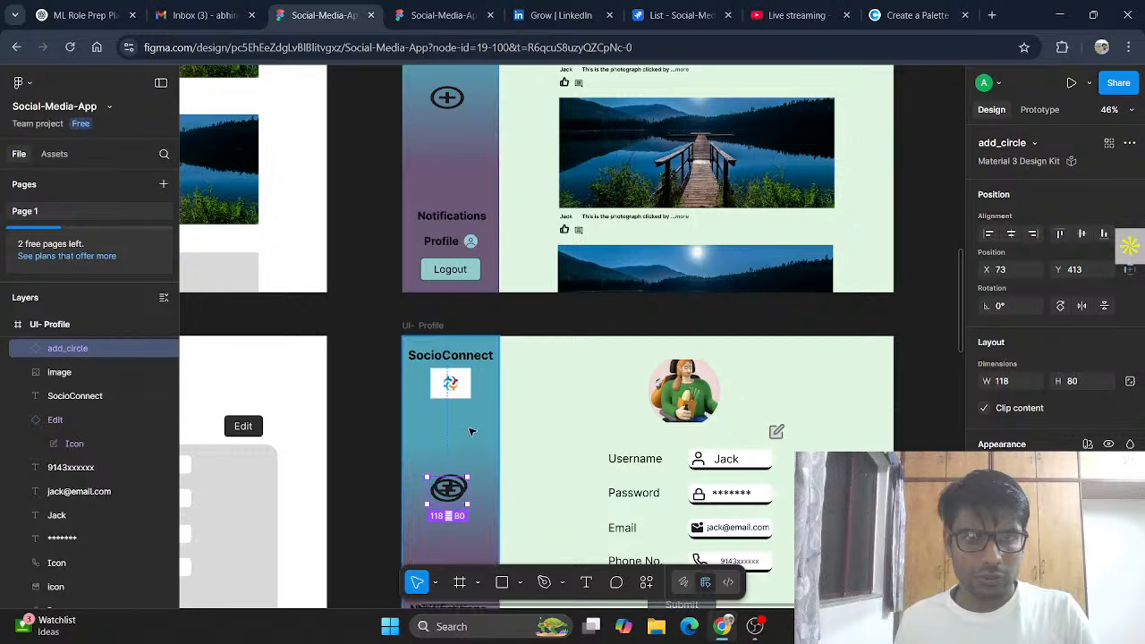
key(Delete)
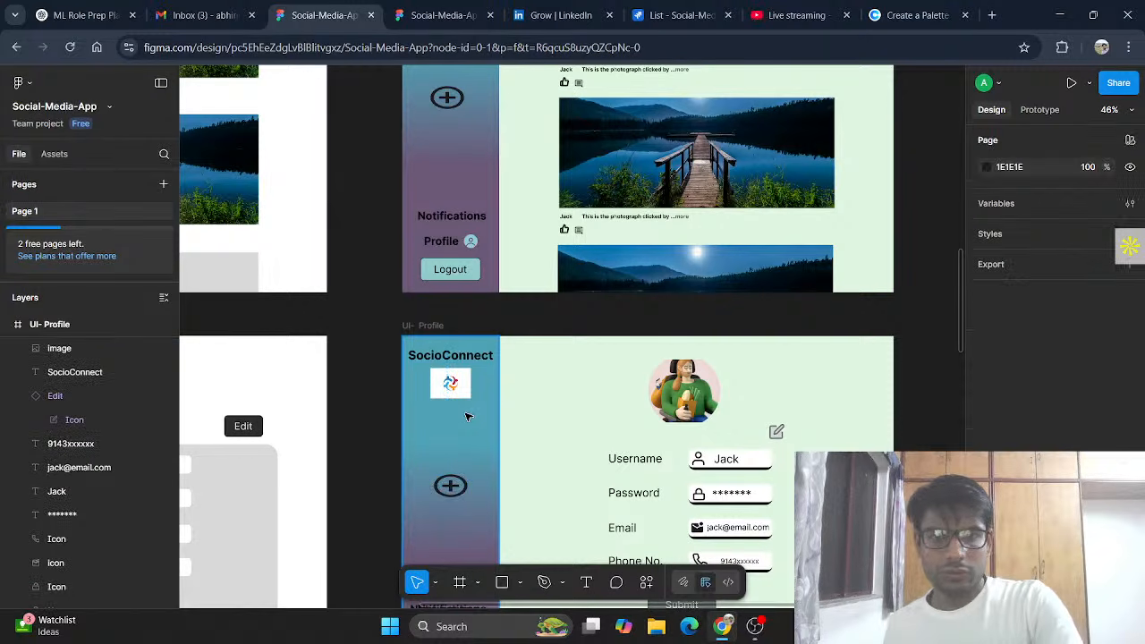
scroll(451, 430, down, 5)
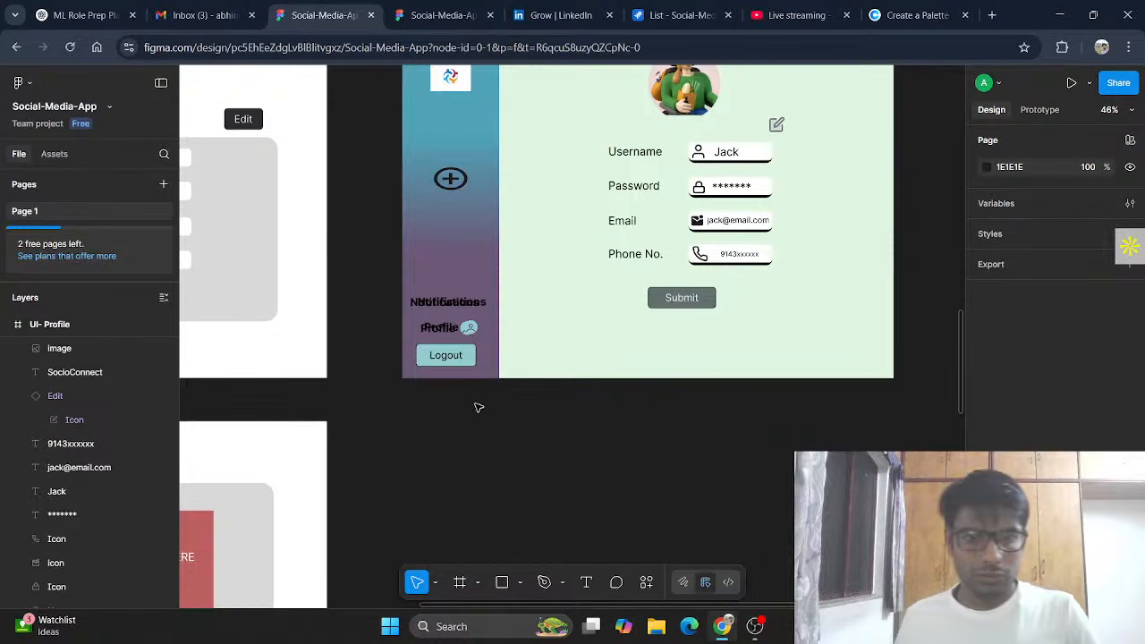
key(ctrl+z)
scroll(503, 235, up, 2)
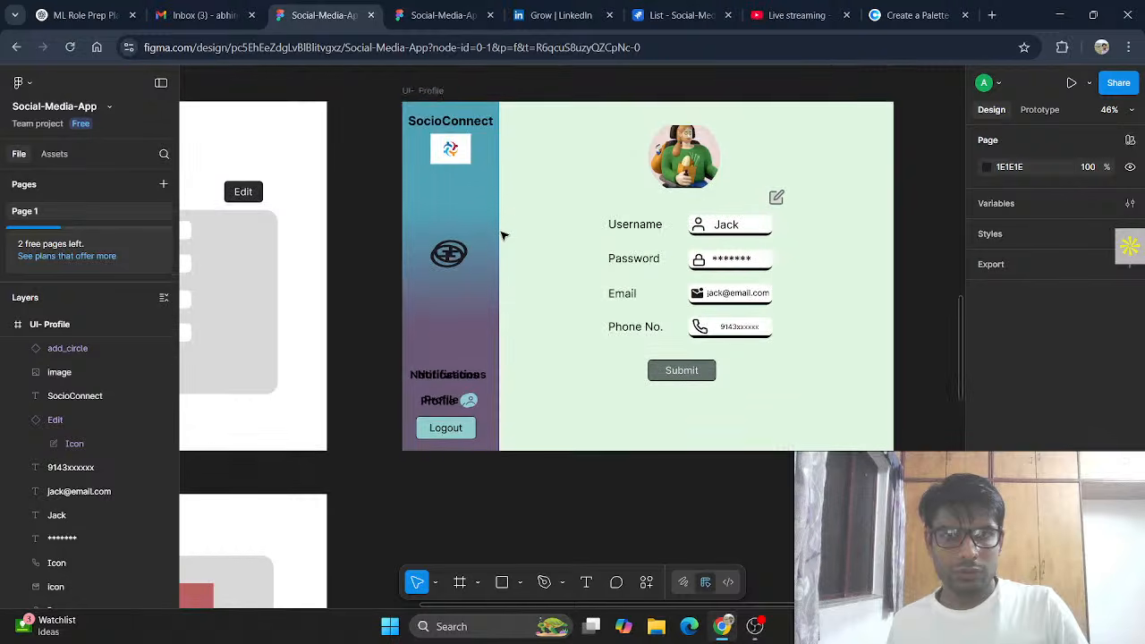
click(445, 101)
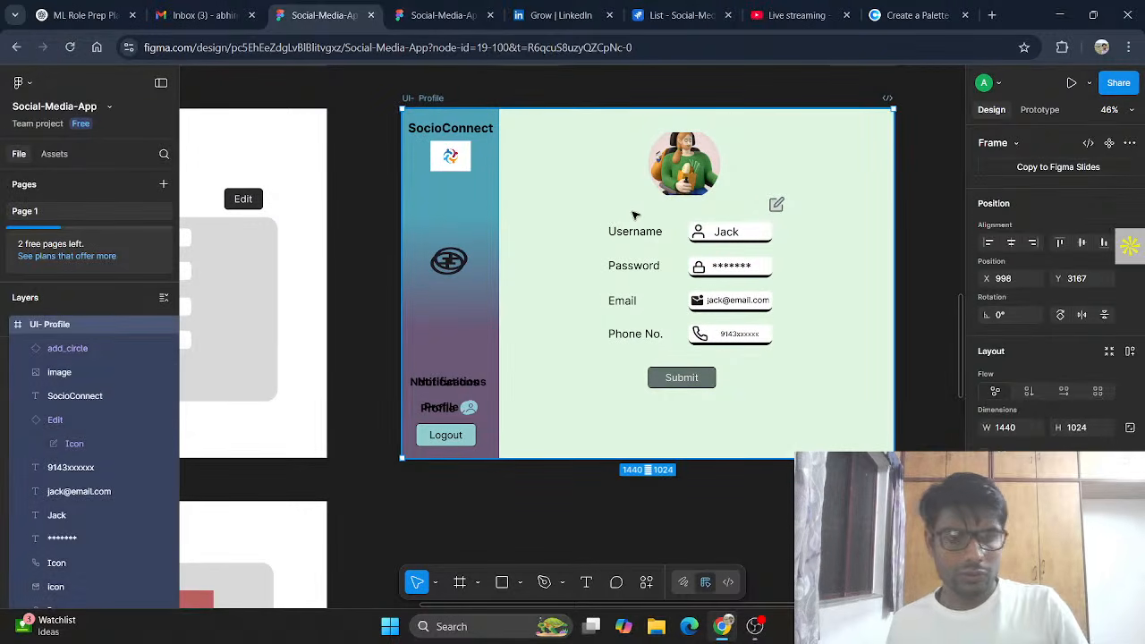
Step: Undo the messy paste, removing the overlapping duplicate sidebar items from the profile page
key(ctrl+z)
key(ctrl+z)
key(ctrl+z)
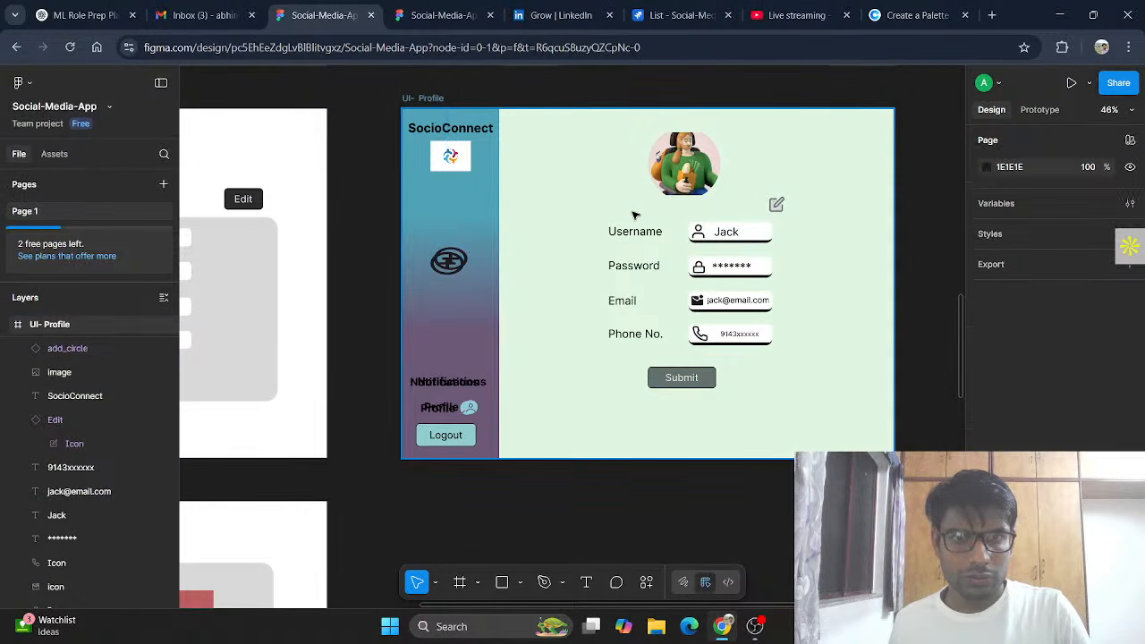
key(ctrl+z)
key(ctrl+z)
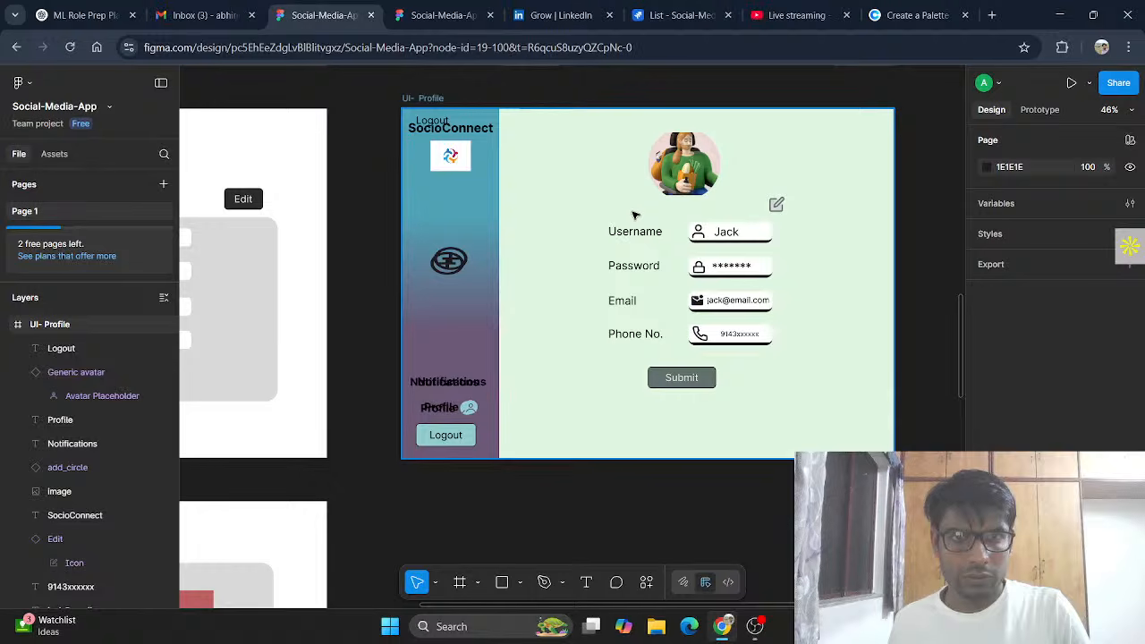
key(ctrl+z)
key(ctrl+z)
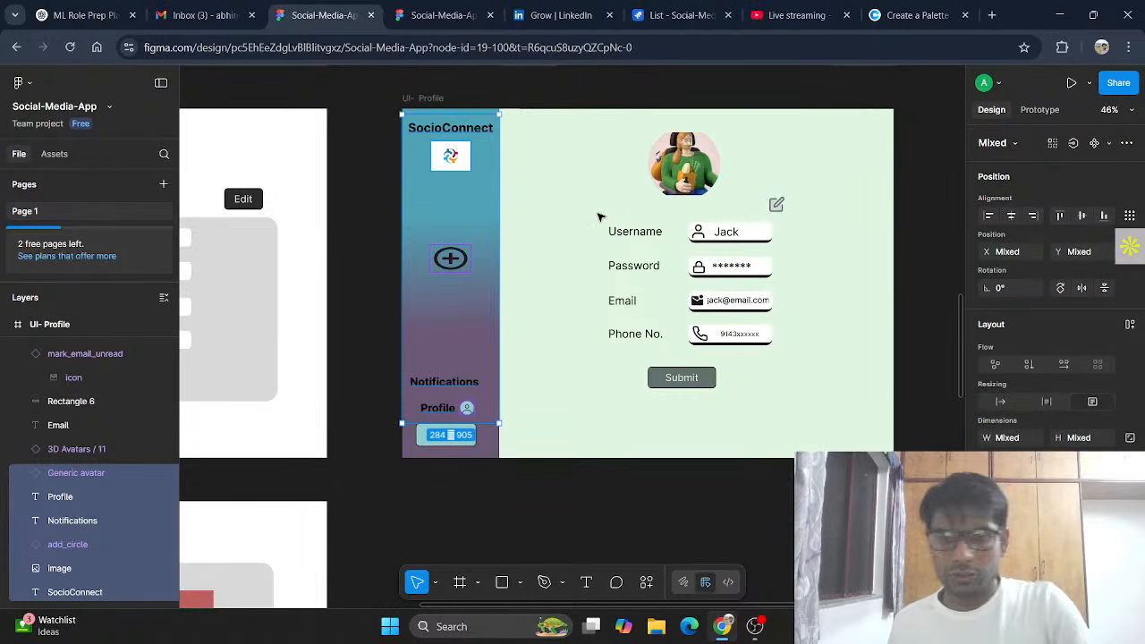
key(ctrl+z)
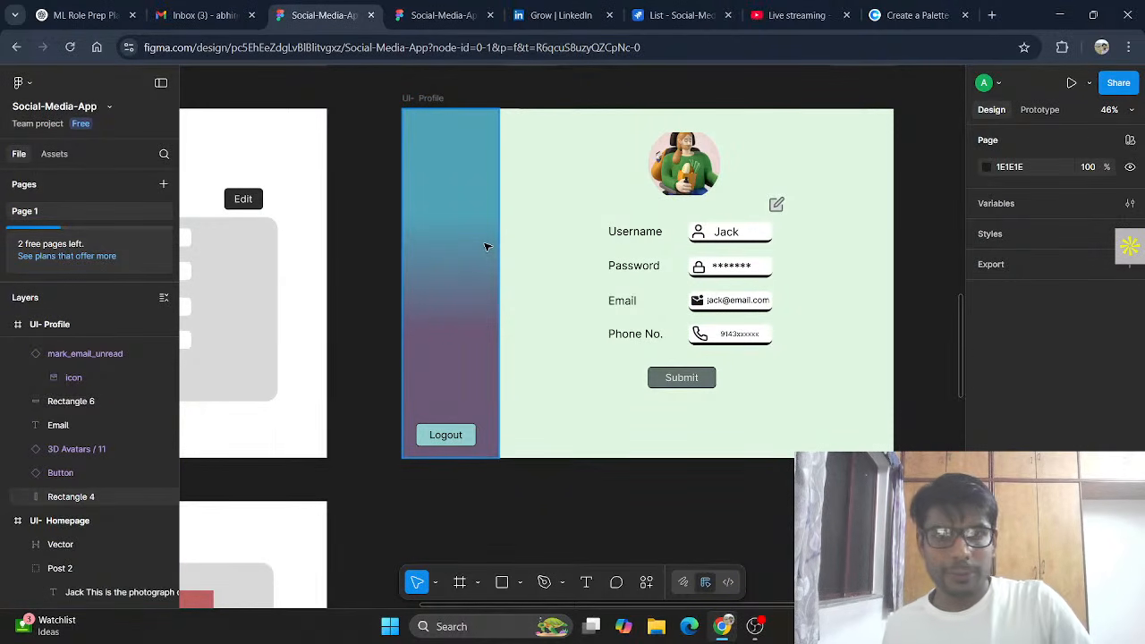
key(ctrl+z)
scroll(497, 301, down, 3)
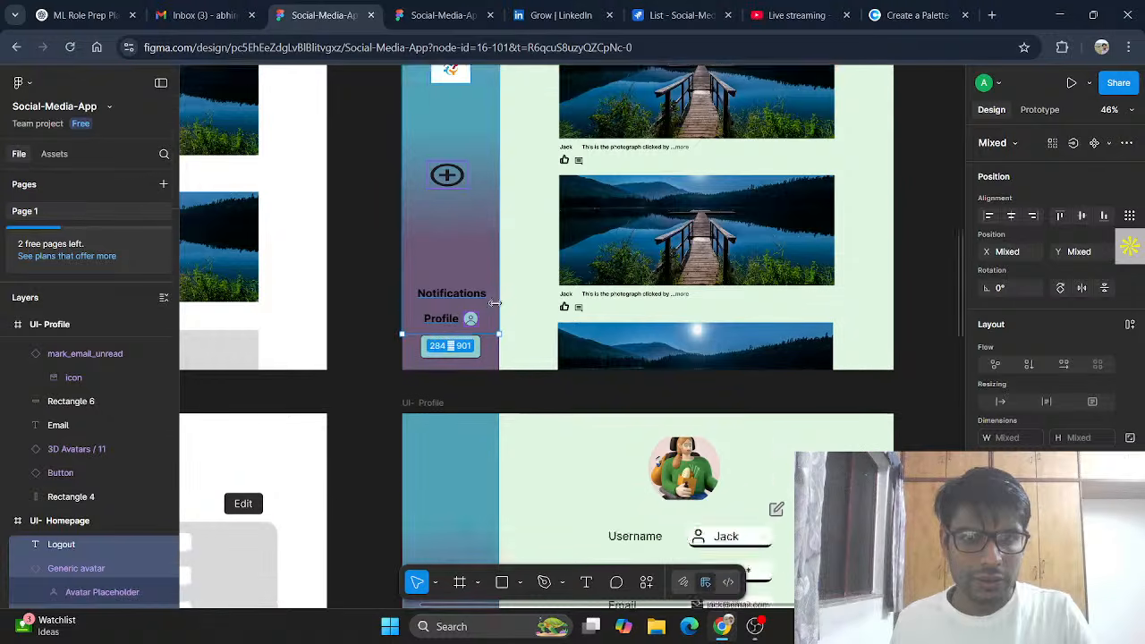
scroll(498, 303, up, 2)
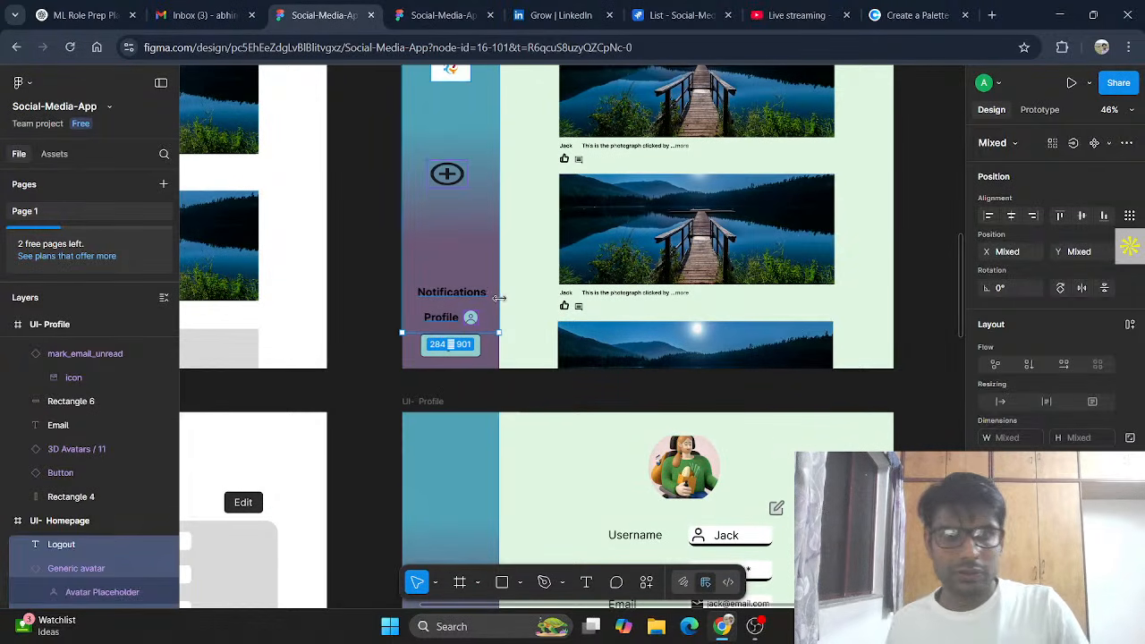
click(503, 302)
Step: Paste the homepage sidebar items onto the profile's gradient sidebar and delete the stray Logout text
scroll(474, 298, down, 2)
click(449, 348)
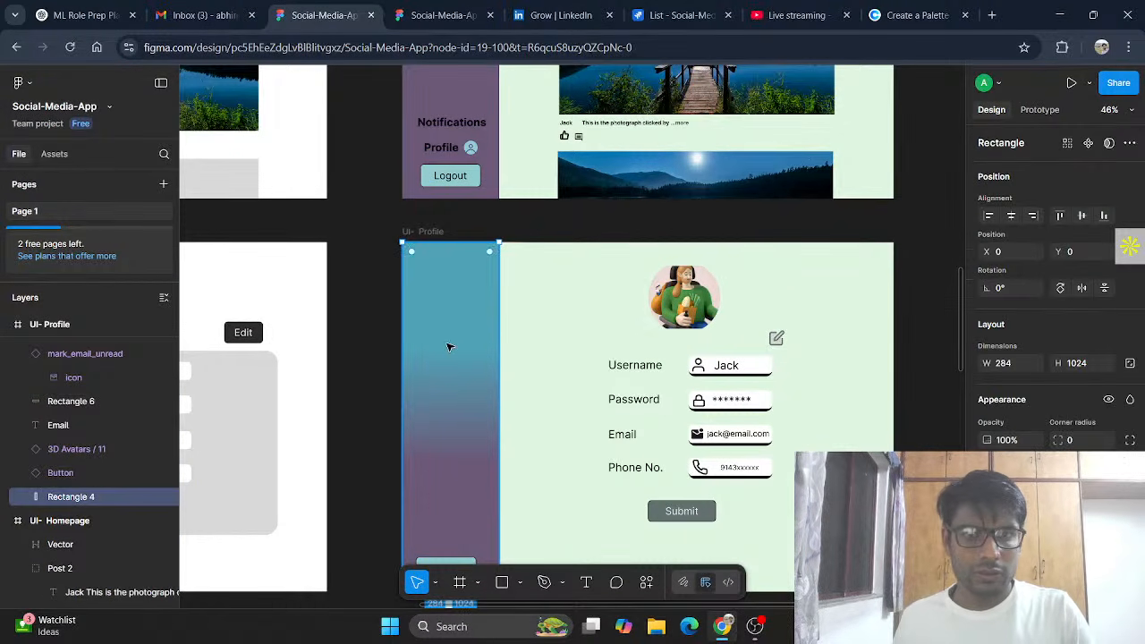
key(ctrl+v)
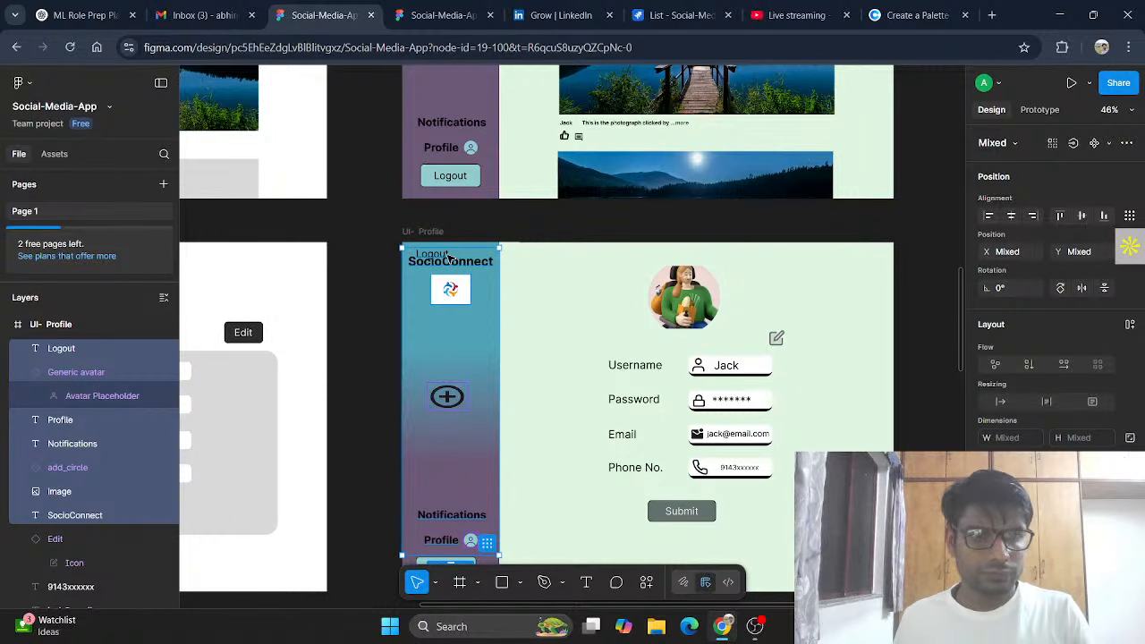
click(450, 257)
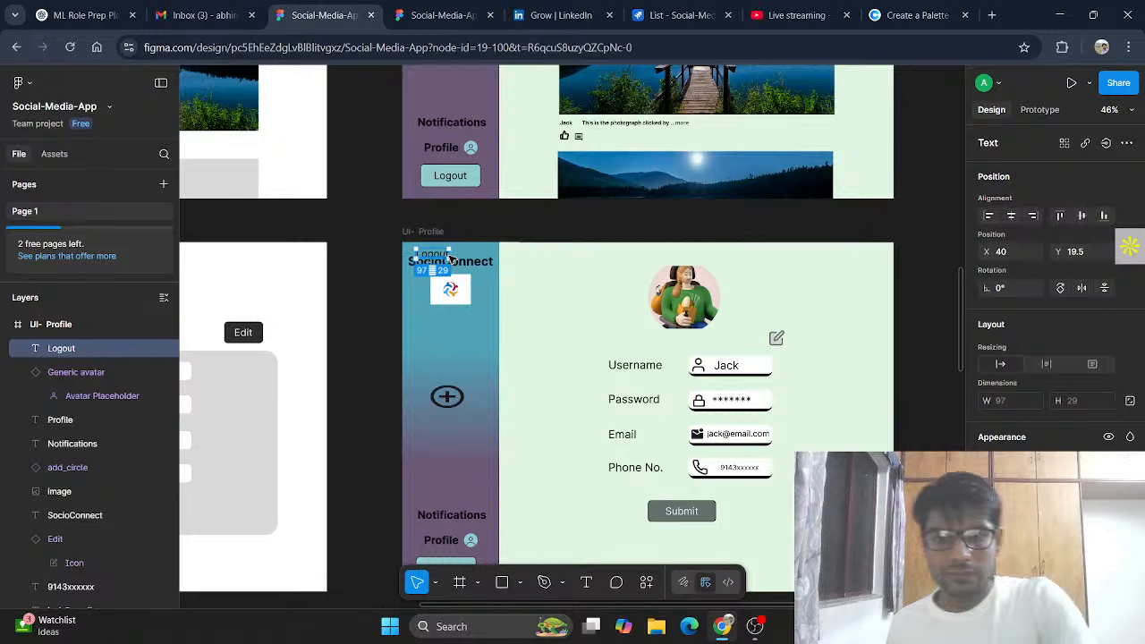
key(Delete)
Step: Centre the Logout button horizontally in the profile sidebar
scroll(515, 313, down, 1)
scroll(515, 313, down, 2)
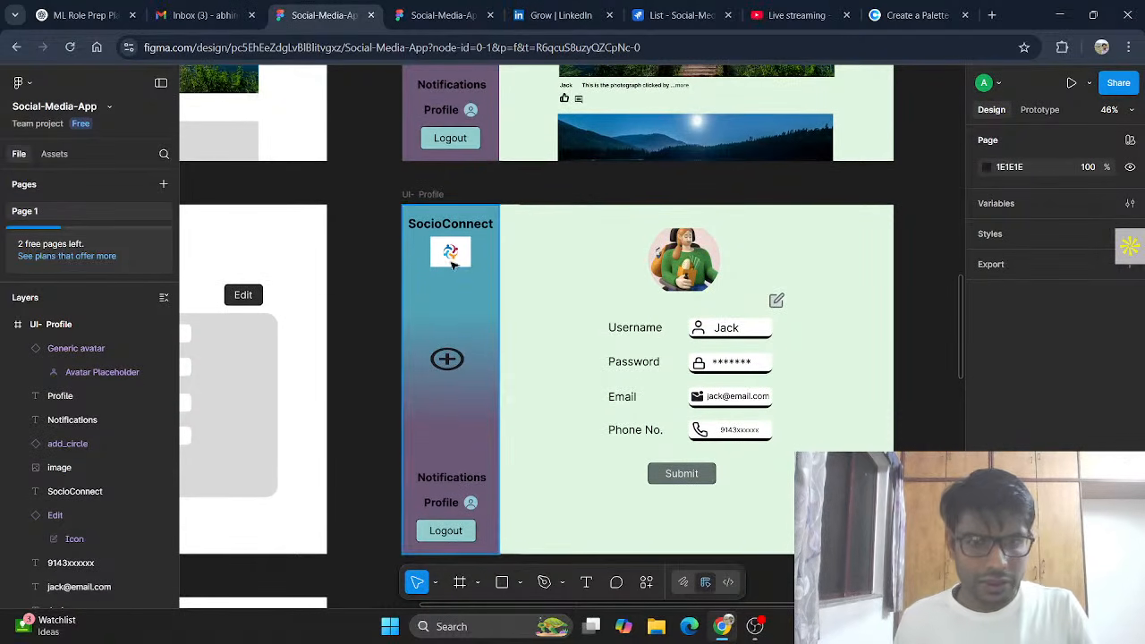
click(450, 527)
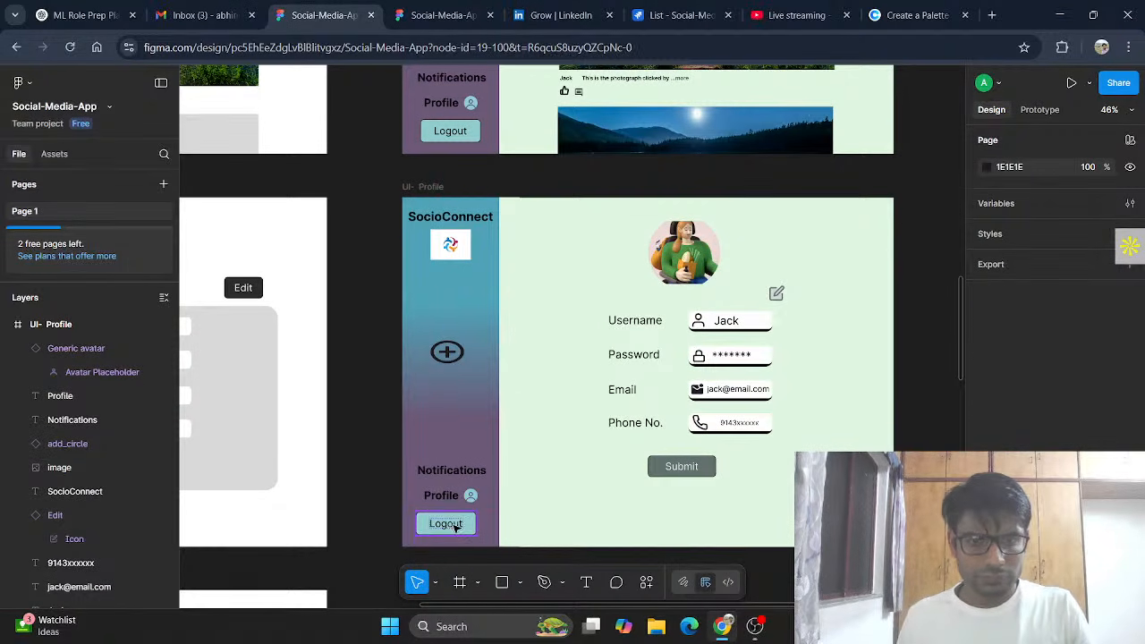
drag(453, 528, 452, 528)
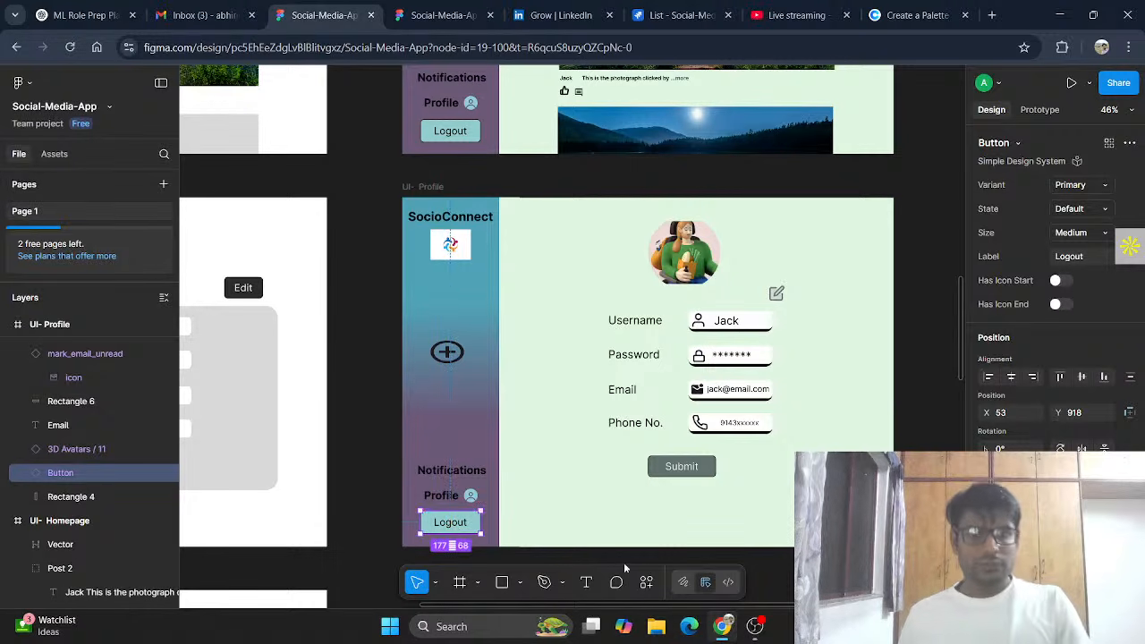
click(789, 291)
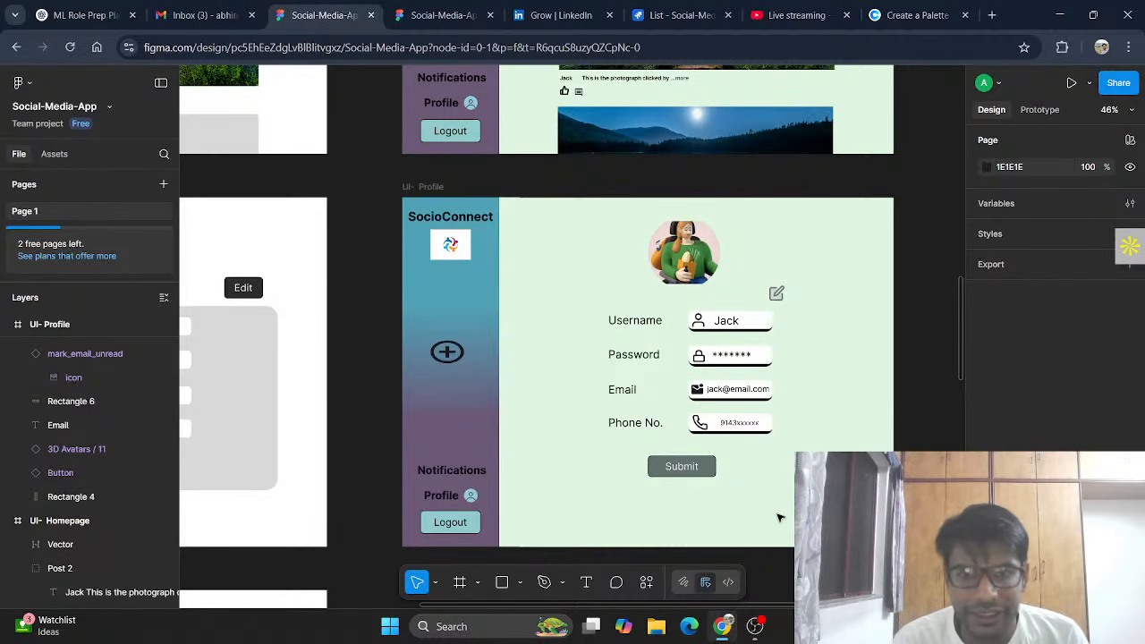
scroll(779, 517, down, 3)
scroll(779, 517, up, 5)
scroll(780, 518, down, 2)
scroll(779, 518, up, 3)
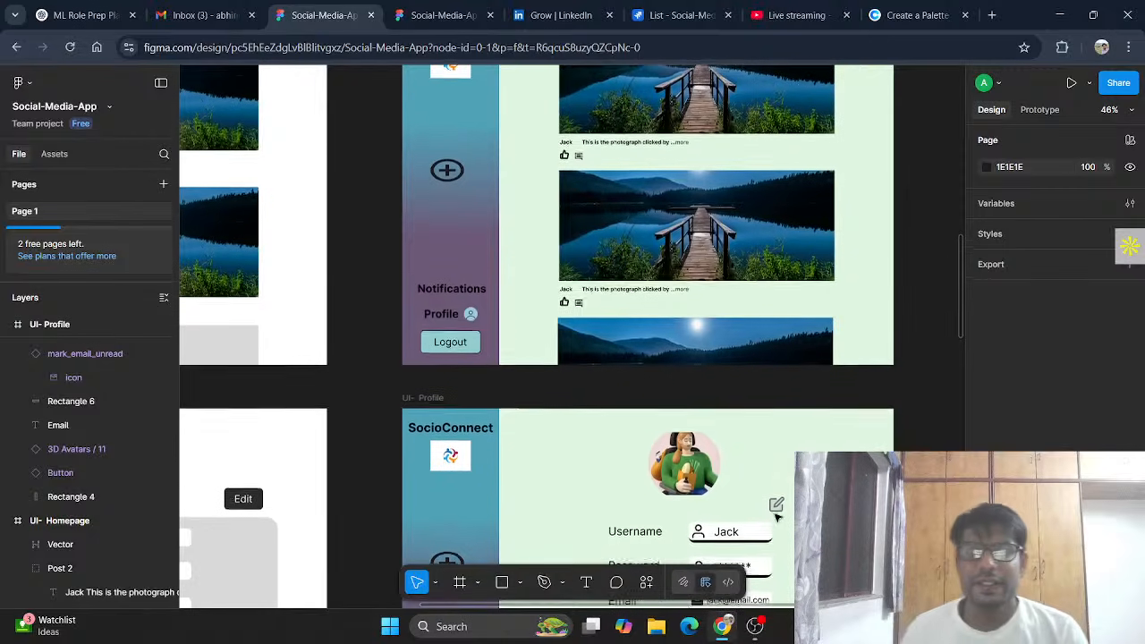
click(799, 14)
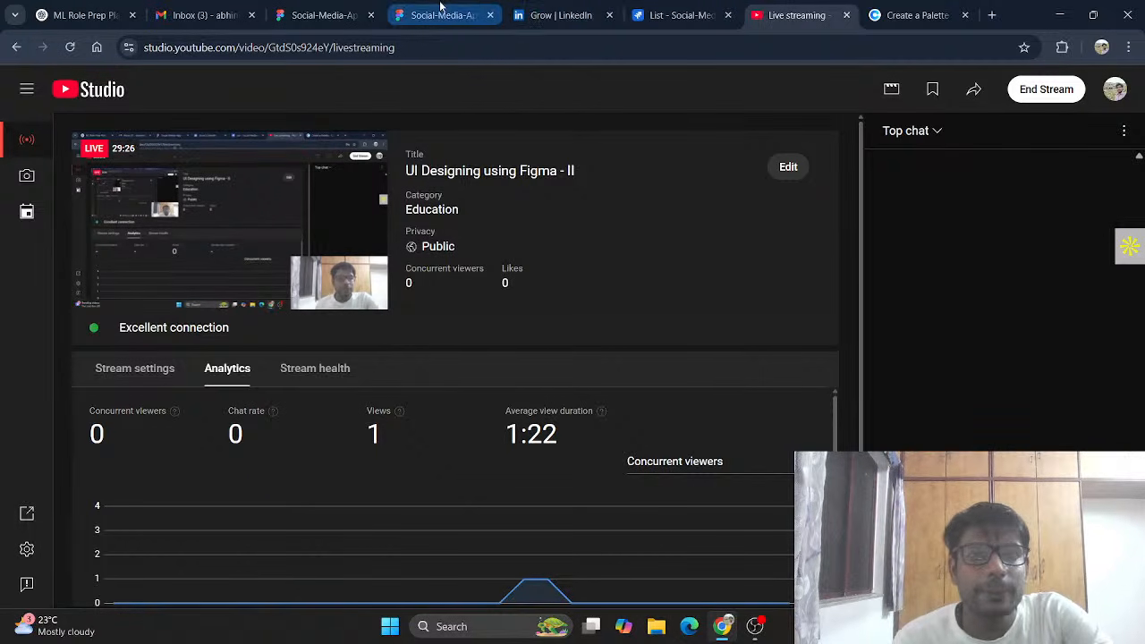
click(322, 15)
Step: Scroll across the Profile, Add Post and Notification frames to review the design
scroll(562, 291, up, 3)
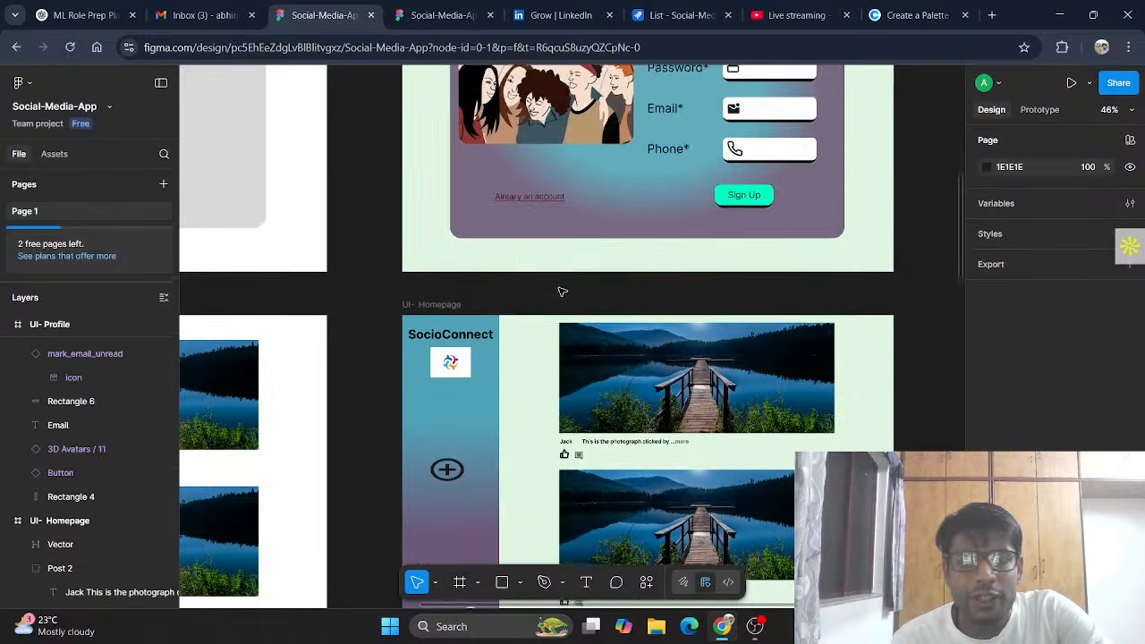
scroll(562, 291, down, 5)
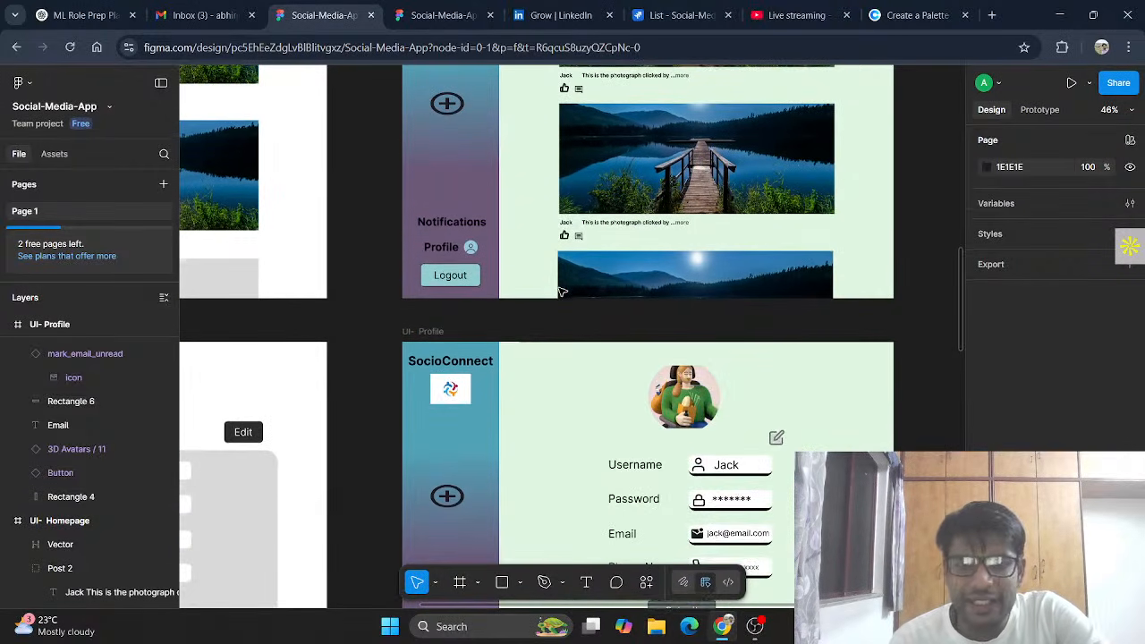
scroll(562, 291, down, 4)
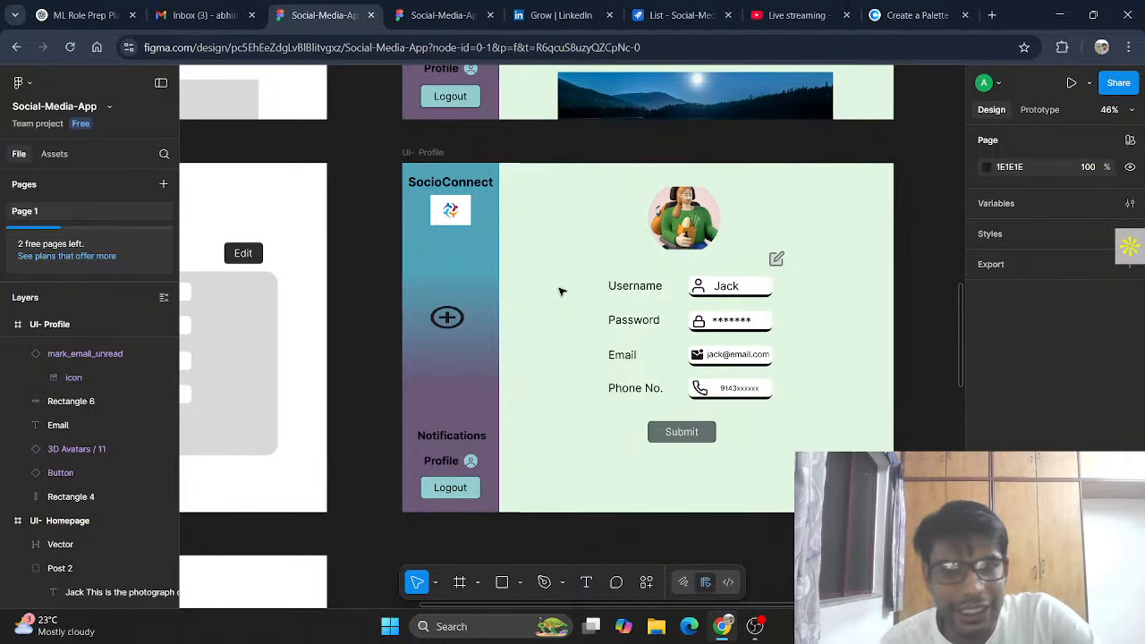
scroll(561, 291, down, 3)
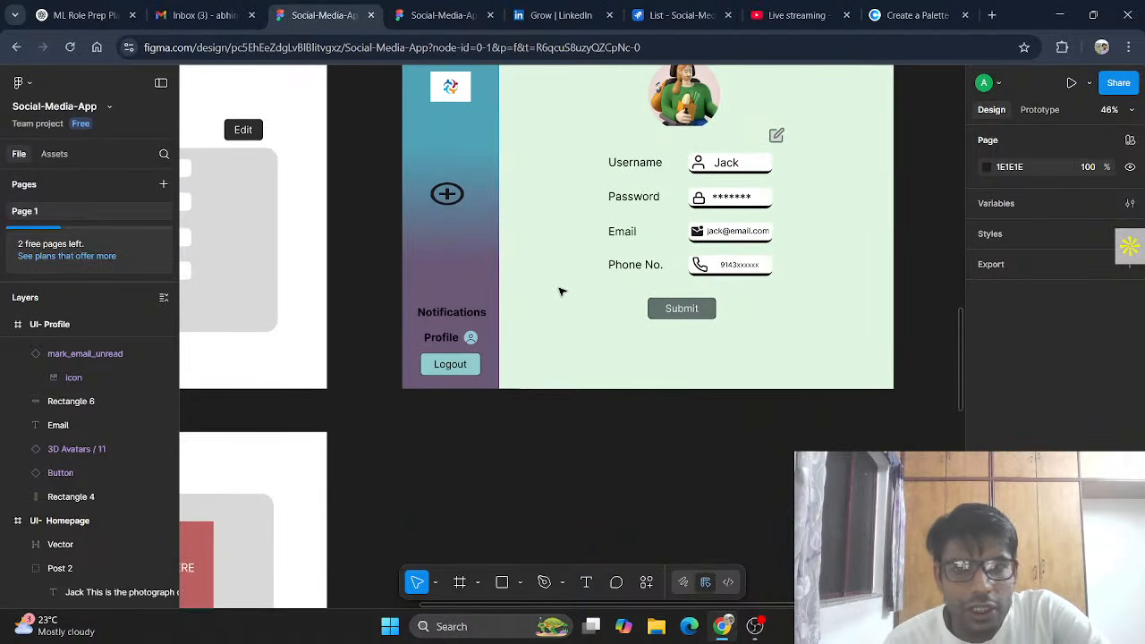
scroll(561, 291, left, 3)
scroll(561, 291, left, 4)
scroll(561, 290, down, 10)
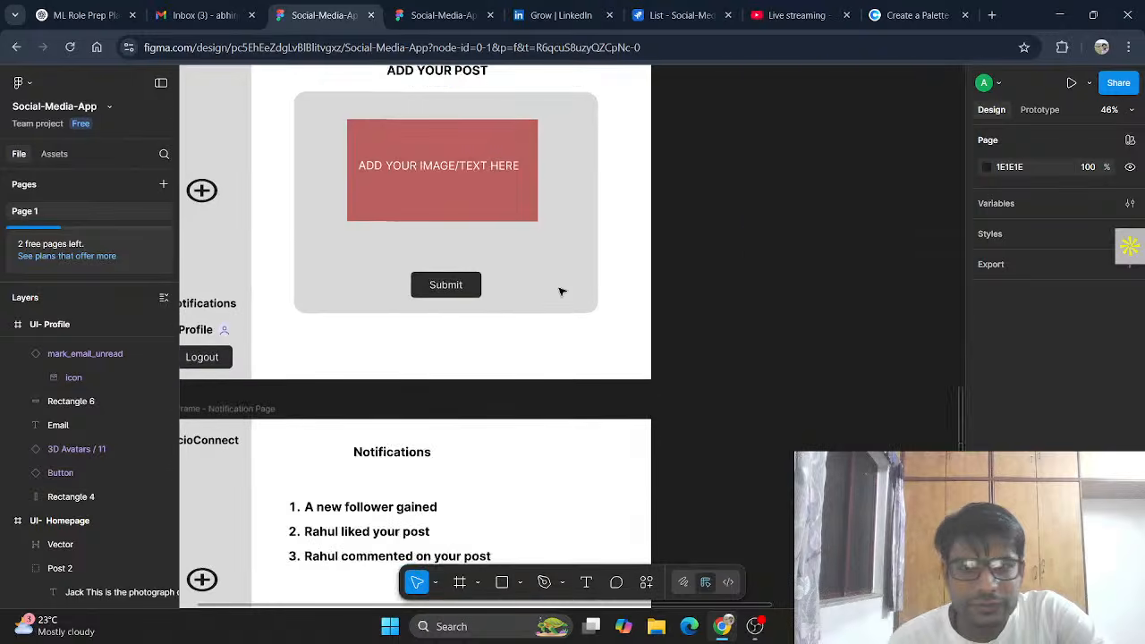
scroll(561, 291, up, 1)
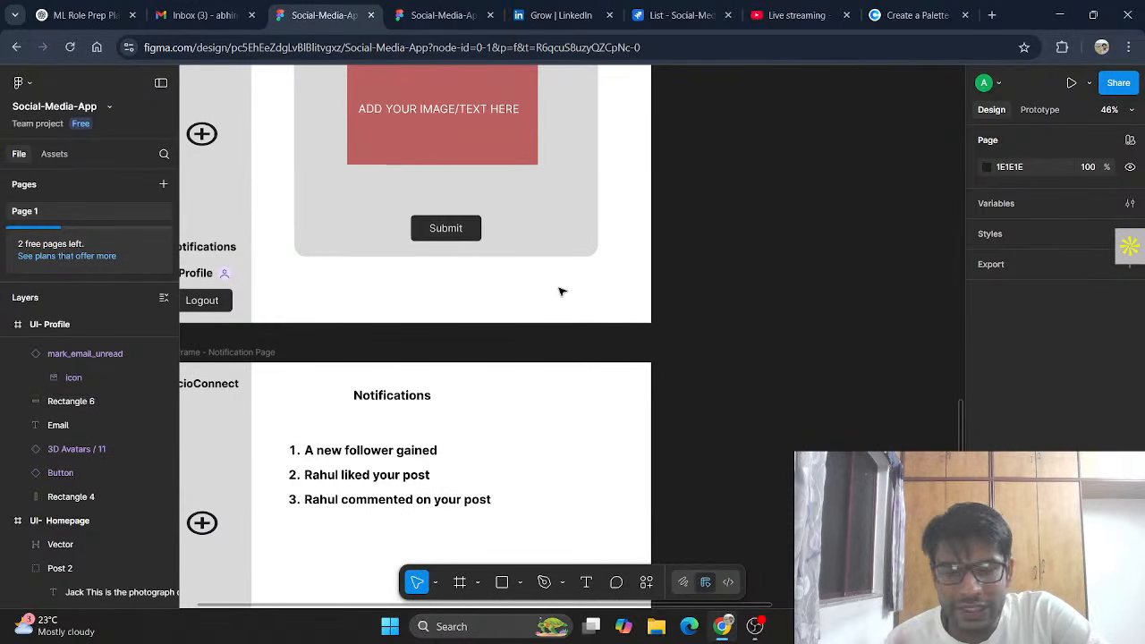
scroll(561, 291, up, 4)
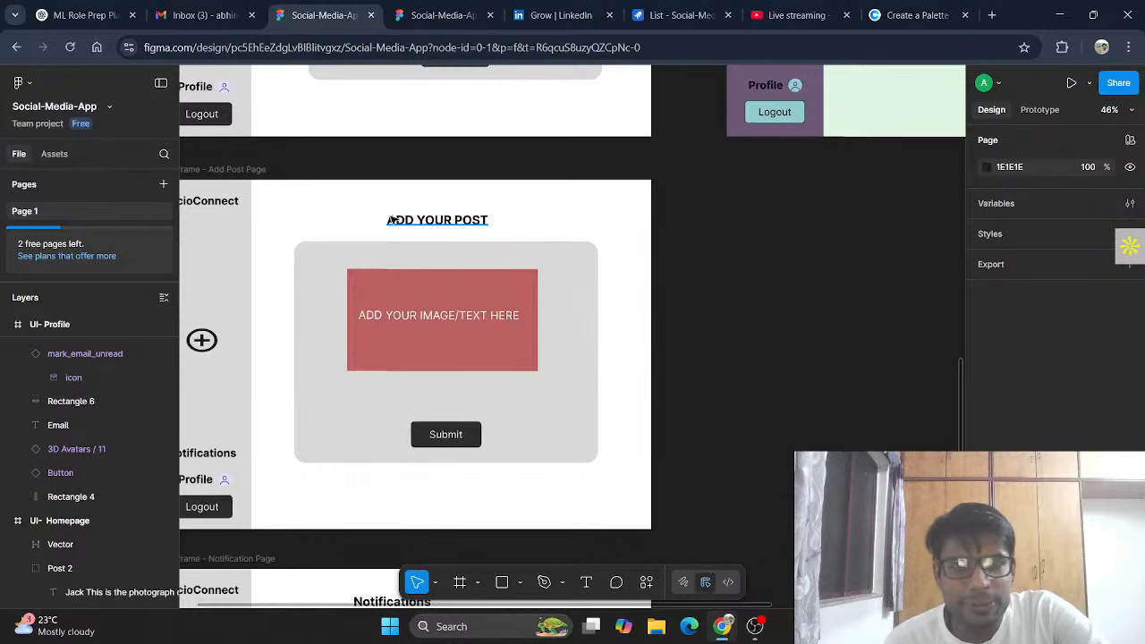
Step: Finish scanning the frames and return to the YouTube Studio live-stream dashboard
scroll(392, 220, down, 10)
scroll(392, 221, up, 4)
scroll(392, 221, down, 4)
scroll(392, 220, down, 1)
scroll(392, 220, right, 4)
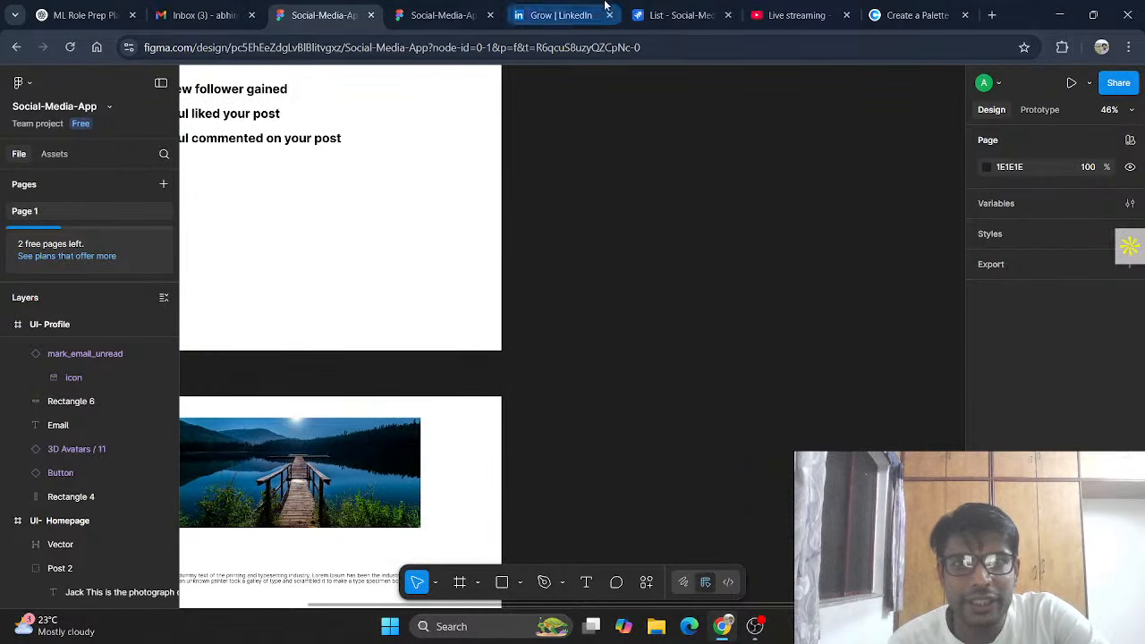
click(772, 17)
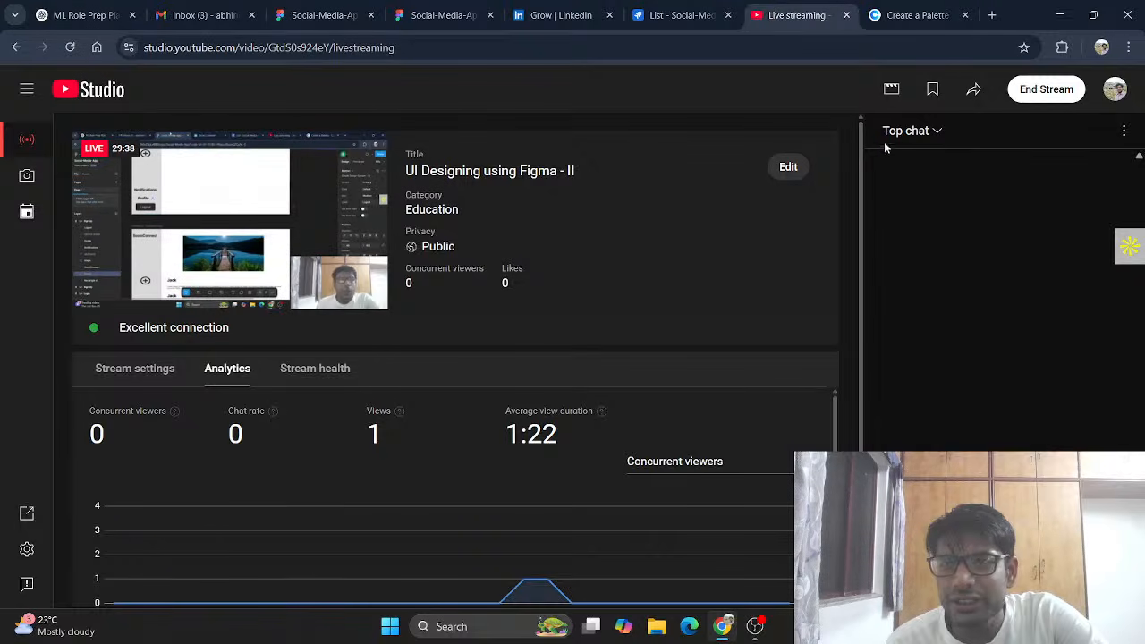